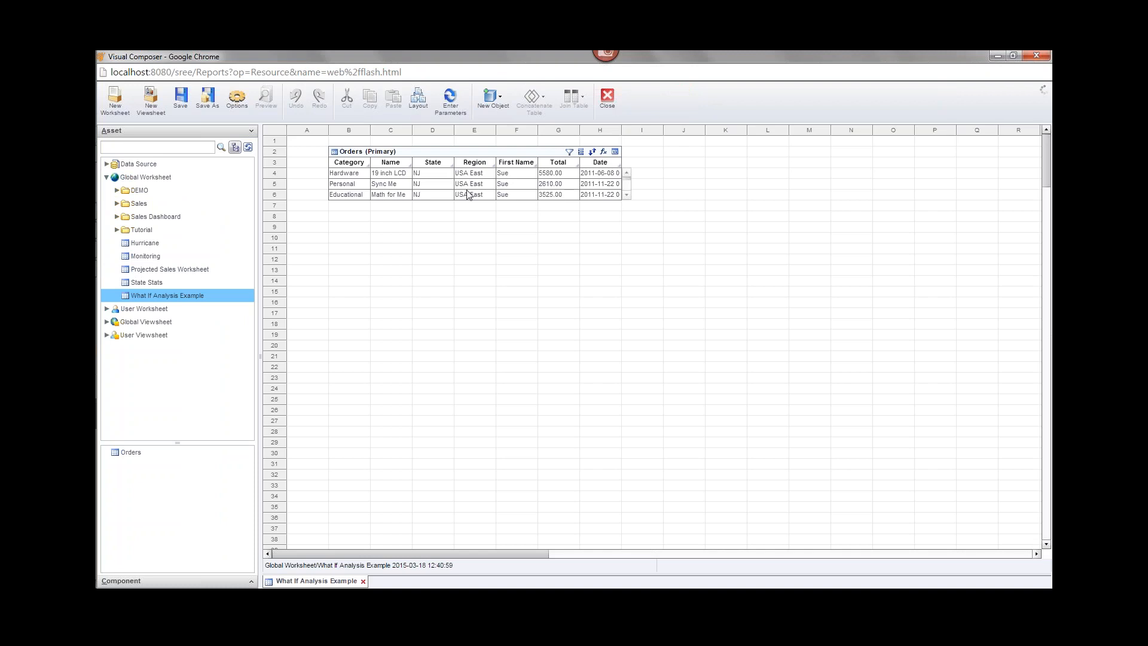
# Create a mirror copy of the Orders table.
pyautogui.click(524, 151)
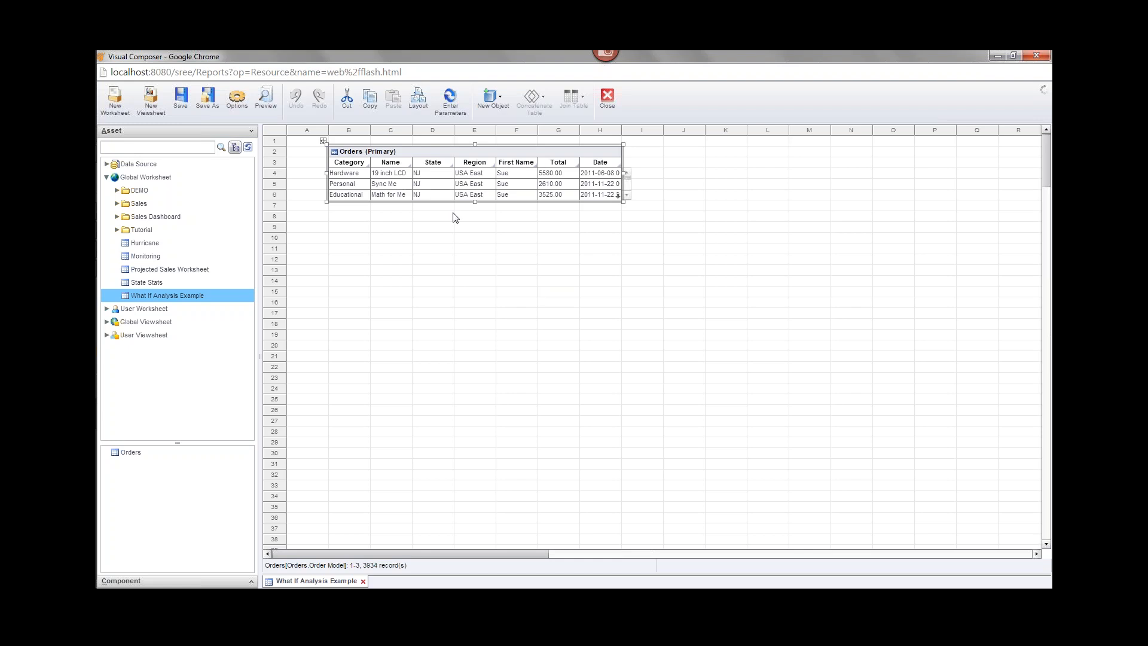
pyautogui.moveTo(403, 172)
pyautogui.rightClick(430, 154)
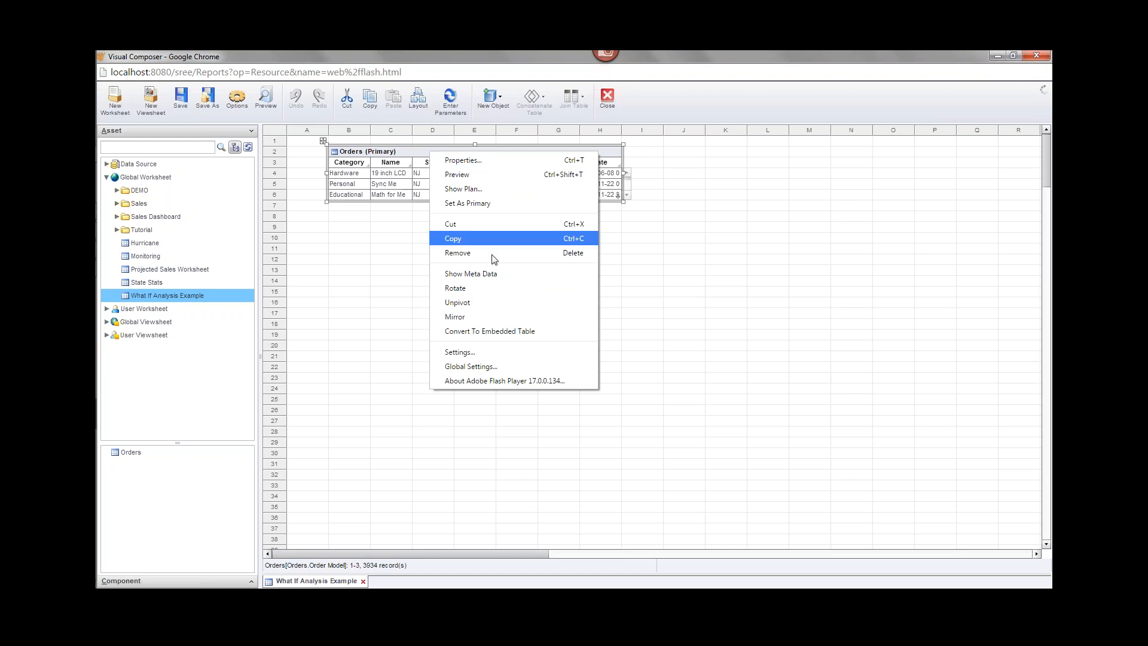
pyautogui.click(490, 318)
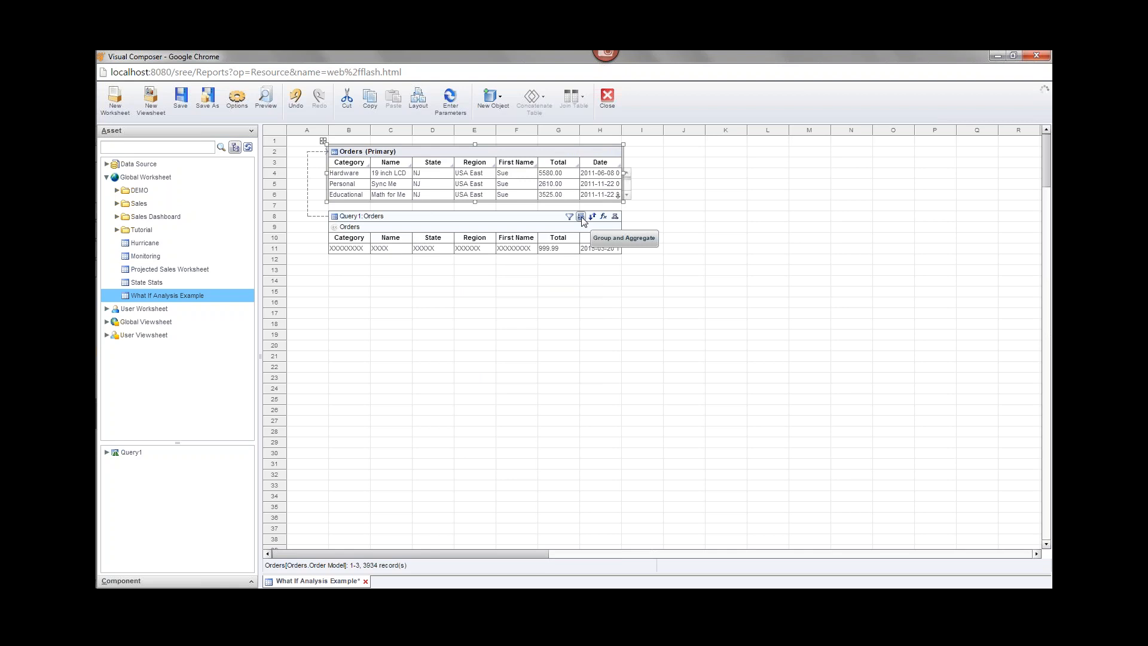
# Group the mirror by Orders.Date at Month level and sum Orders.Total.
pyautogui.click(581, 217)
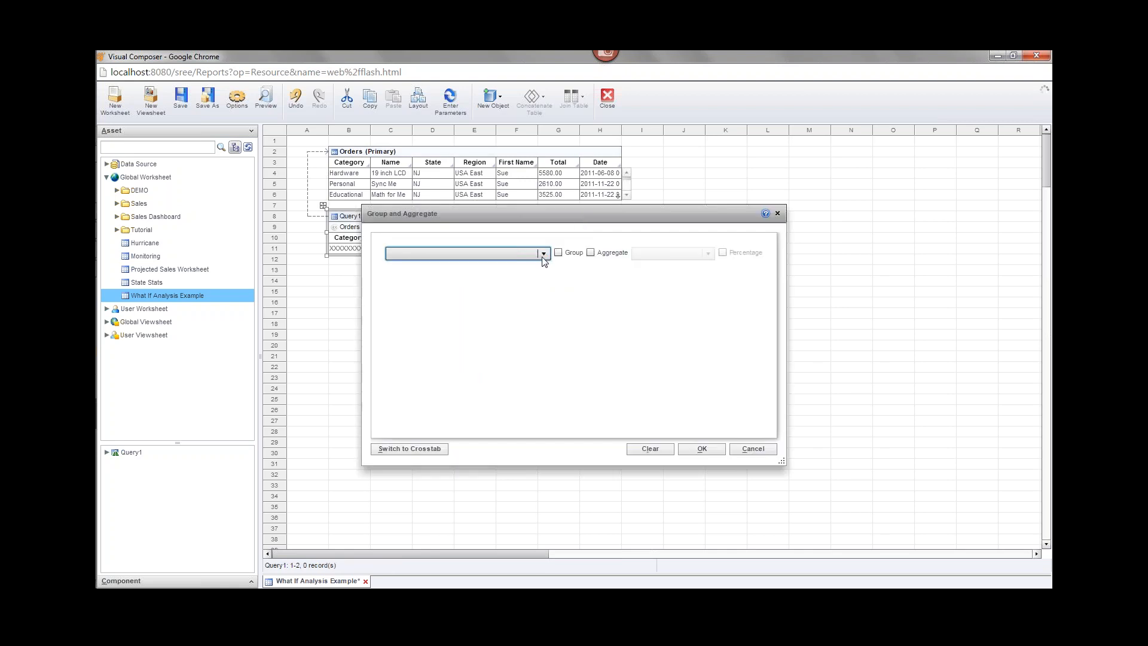
pyautogui.click(542, 256)
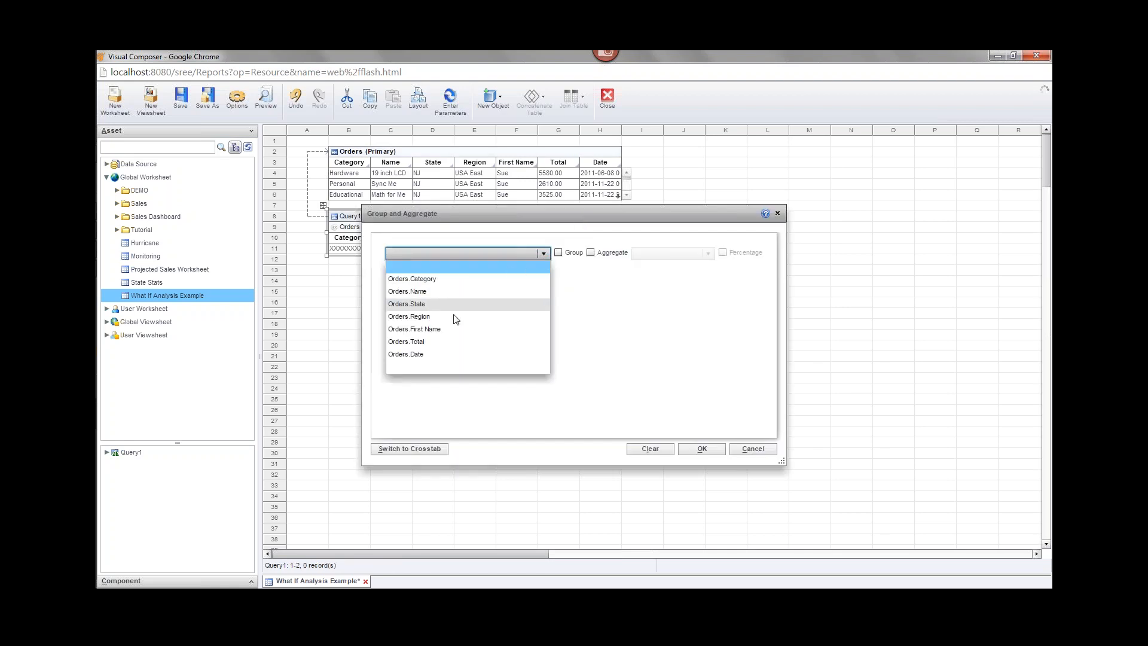
pyautogui.click(442, 354)
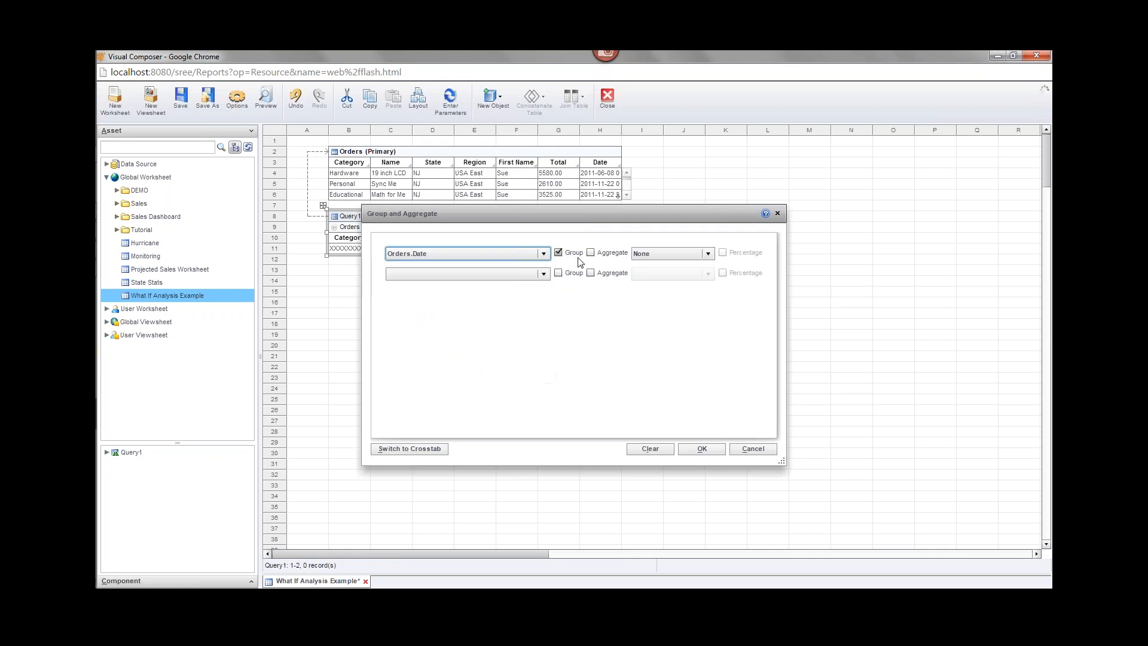
pyautogui.click(653, 256)
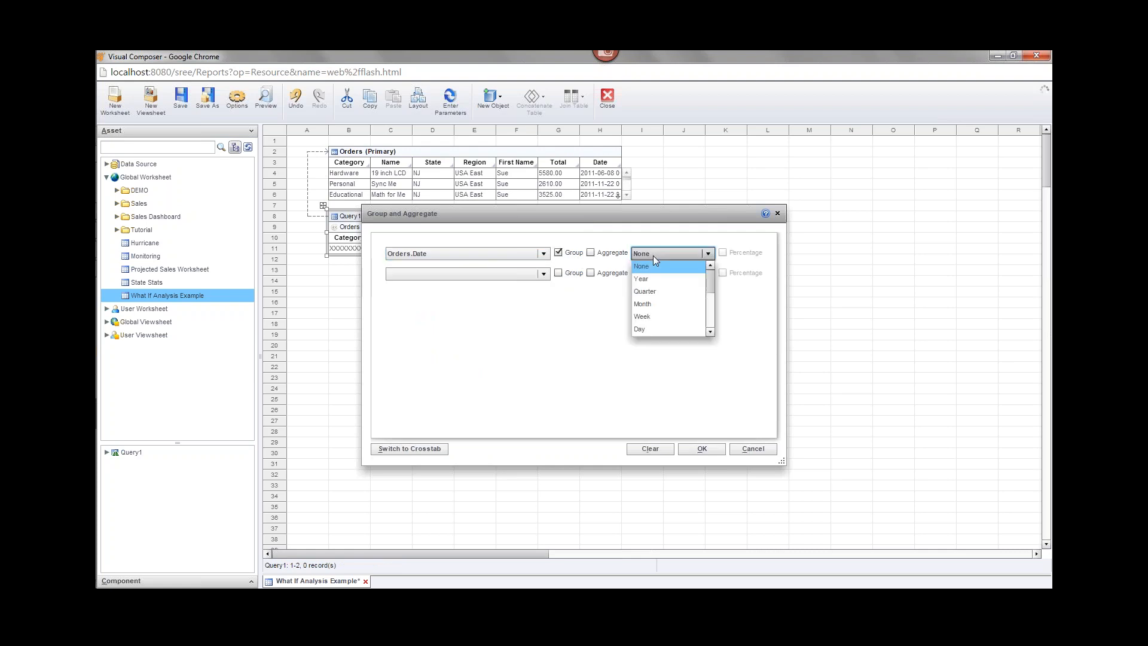
pyautogui.click(662, 305)
pyautogui.click(501, 275)
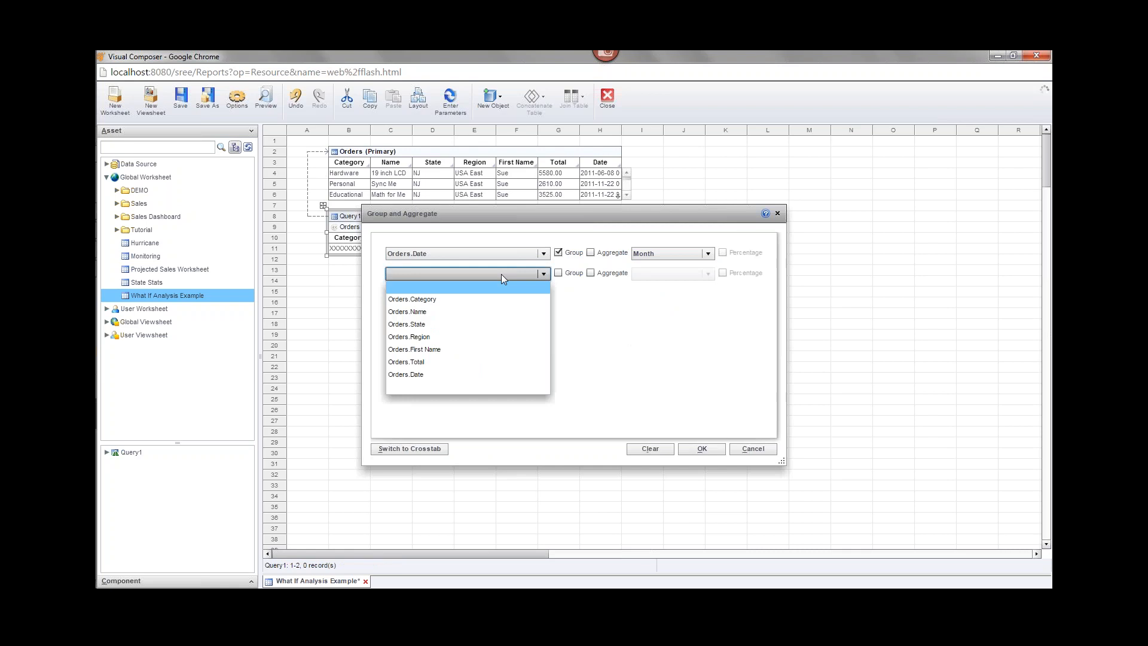
pyautogui.click(453, 362)
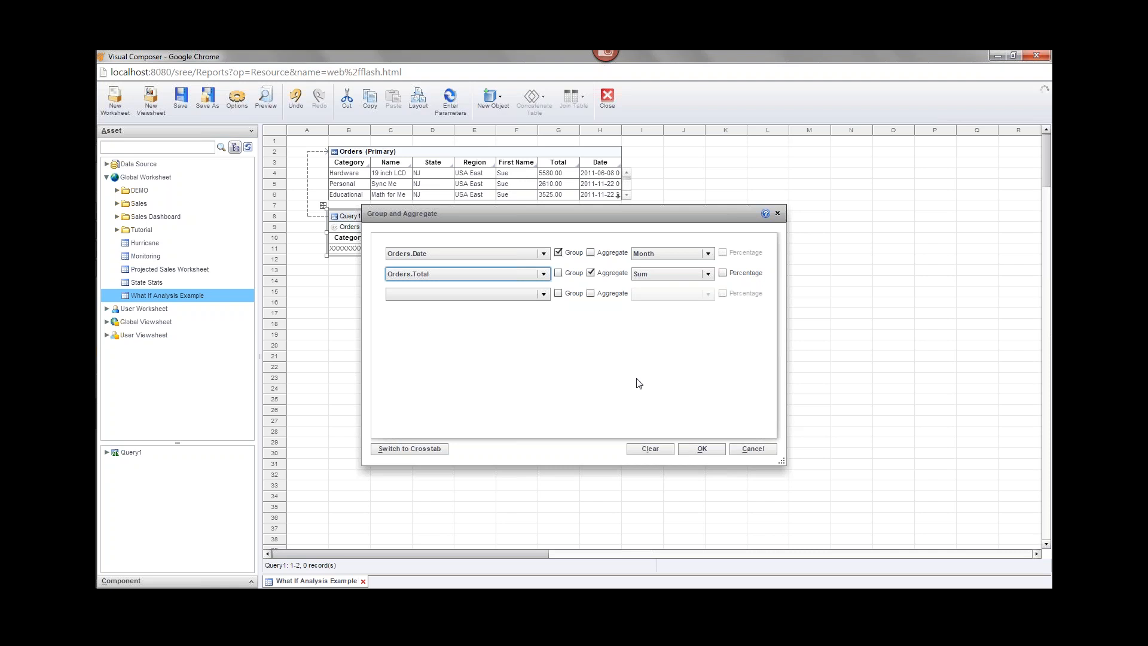
pyautogui.click(711, 449)
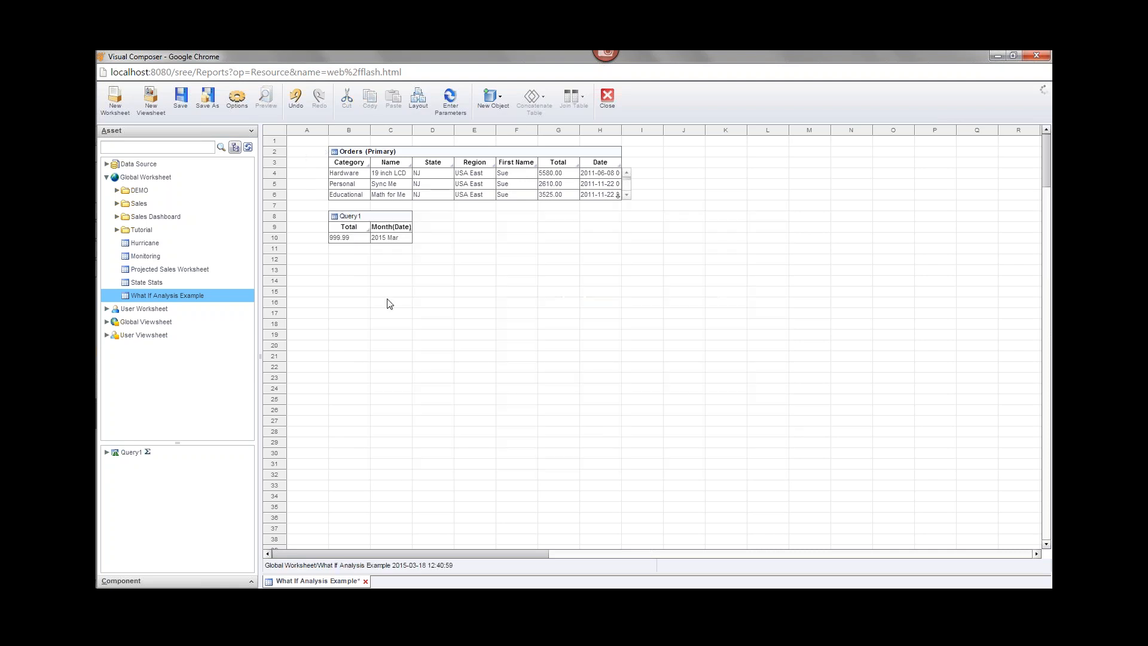
# Rename the Query1 table to OrdersGrouped.
pyautogui.click(357, 220)
pyautogui.rightClick(354, 217)
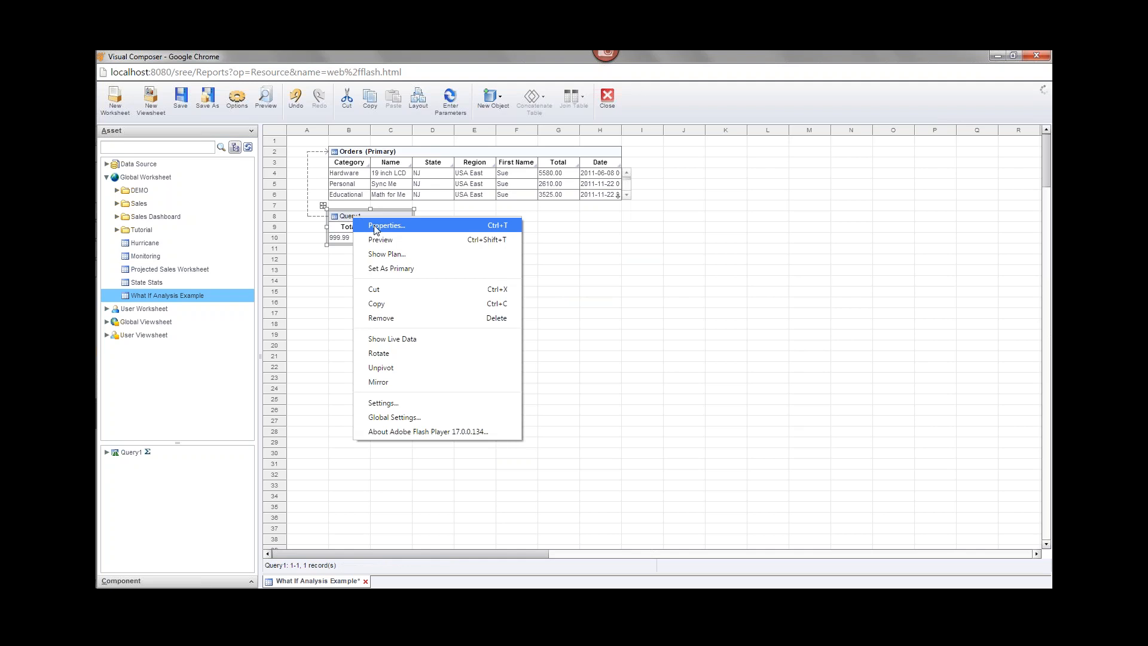
pyautogui.click(376, 230)
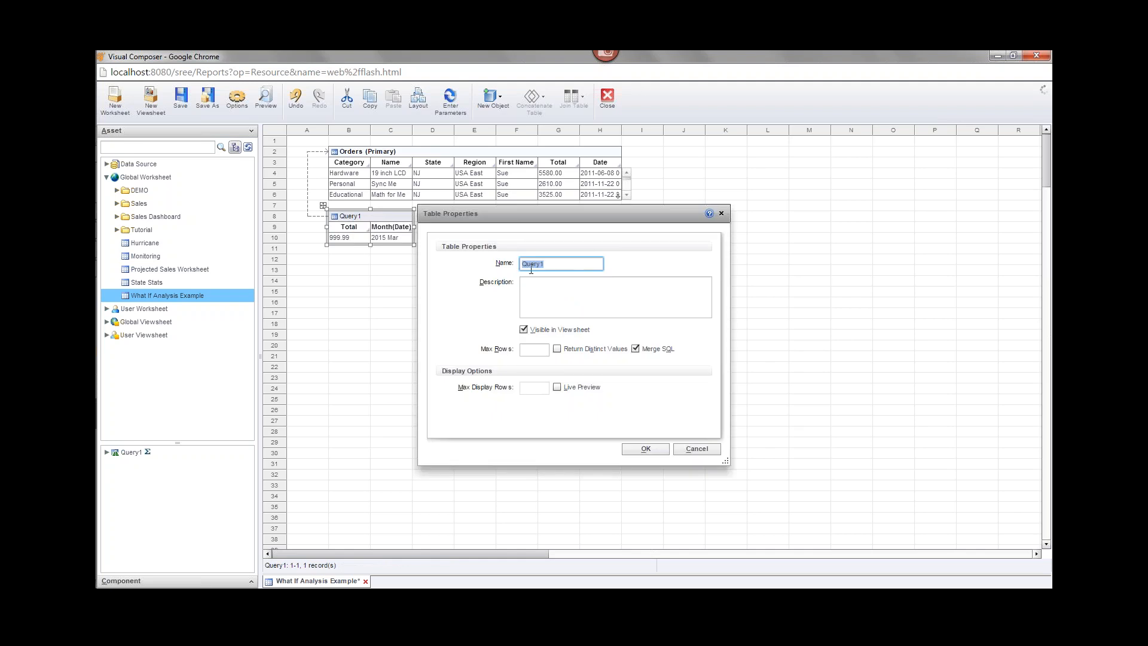
pyautogui.write('C')
pyautogui.write('rdersGrouped')
pyautogui.click(643, 448)
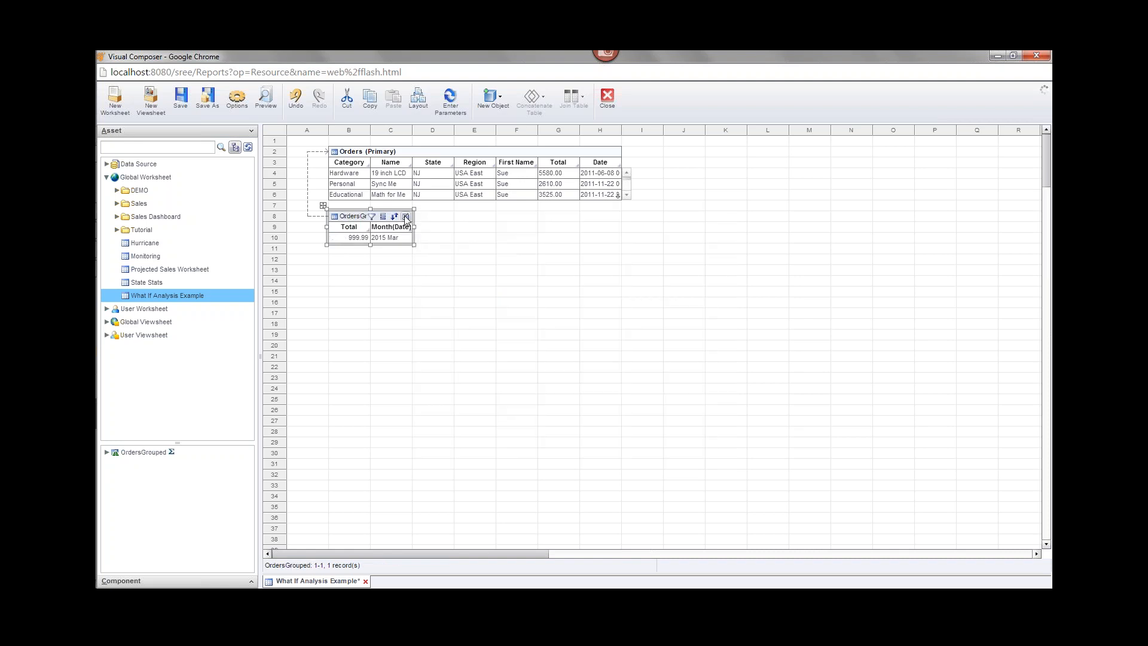
# Switch OrdersGrouped to Live Preview and resize it to show three monthly rows.
pyautogui.click(406, 216)
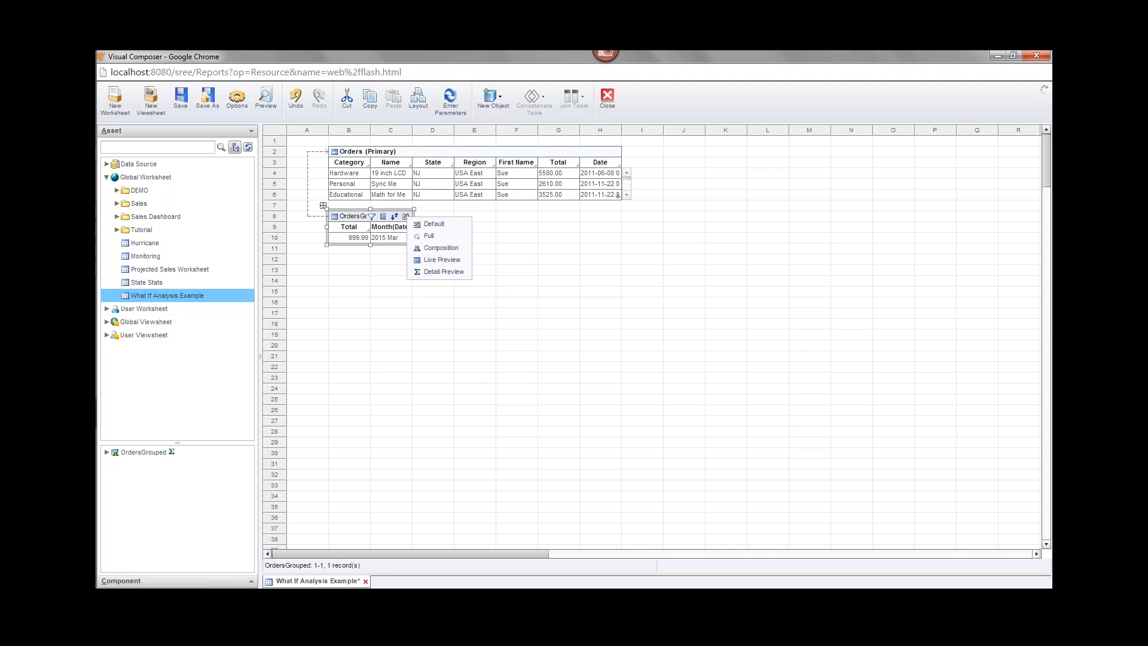
pyautogui.click(451, 261)
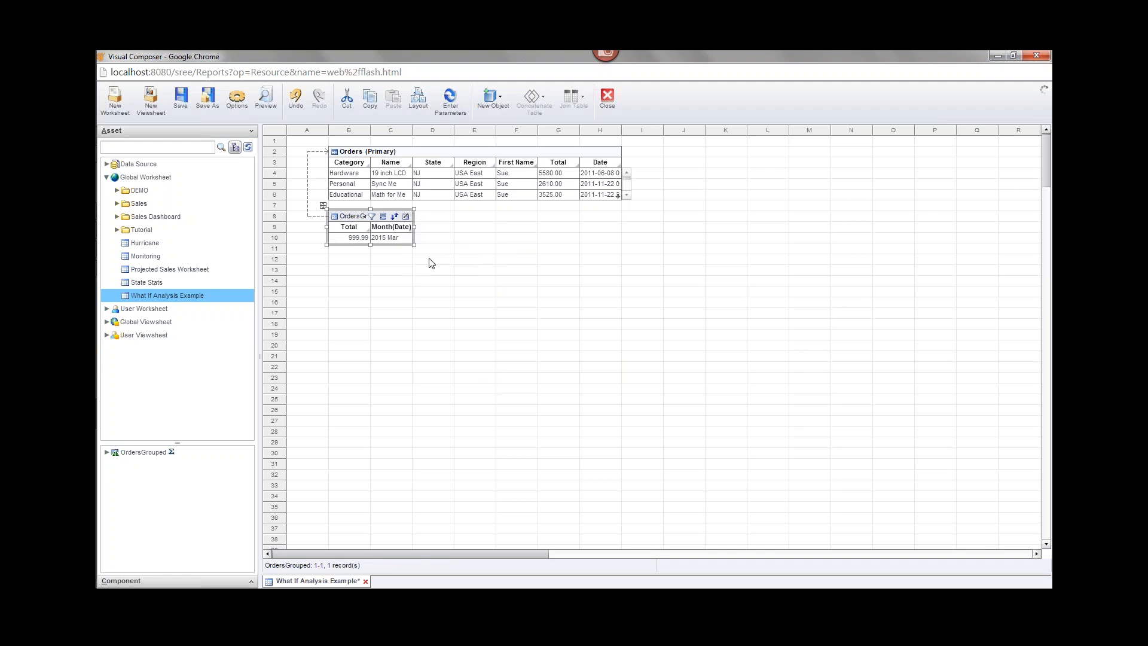
pyautogui.click(353, 218)
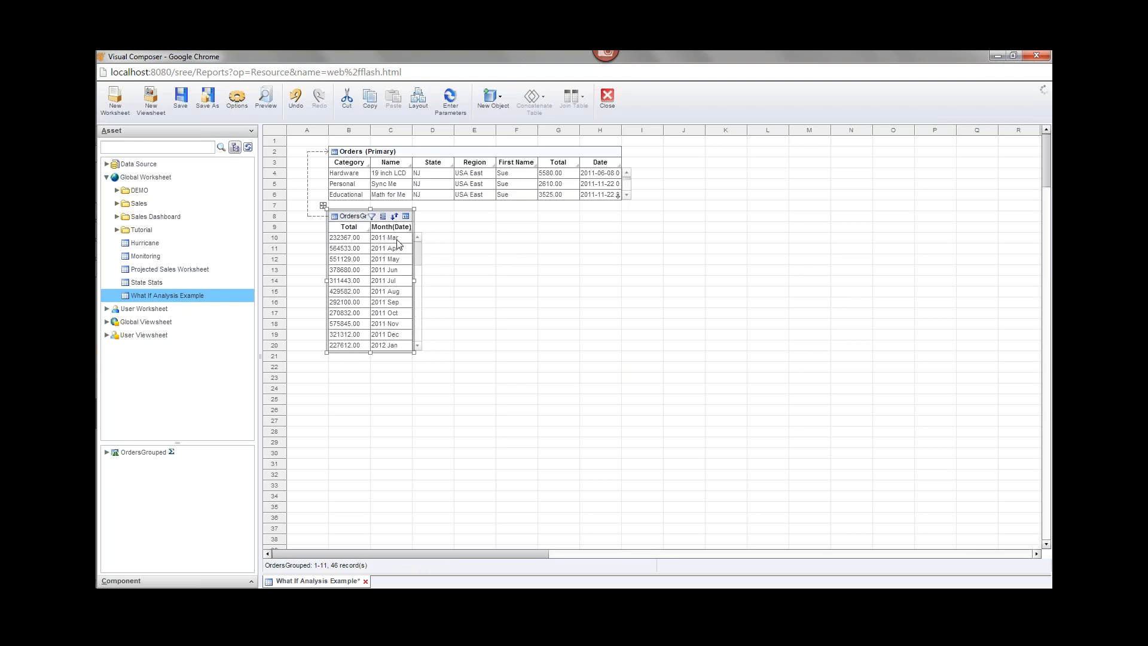
pyautogui.scroll(-2, 420, 281)
pyautogui.scroll(-10, 420, 281)
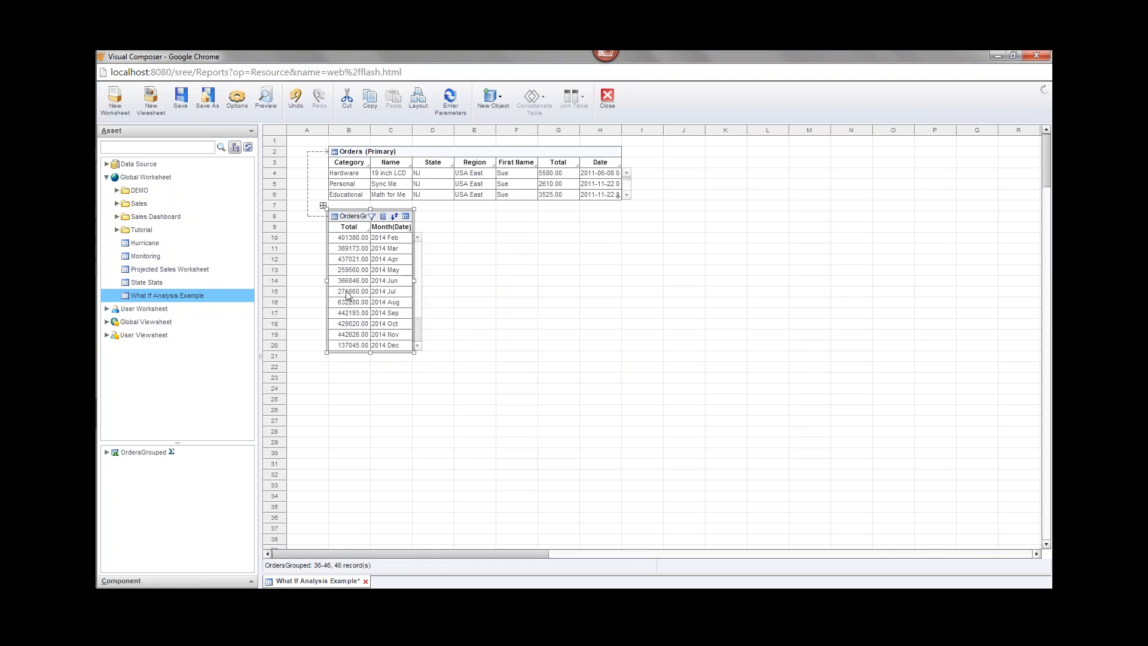
pyautogui.scroll(10, 420, 333)
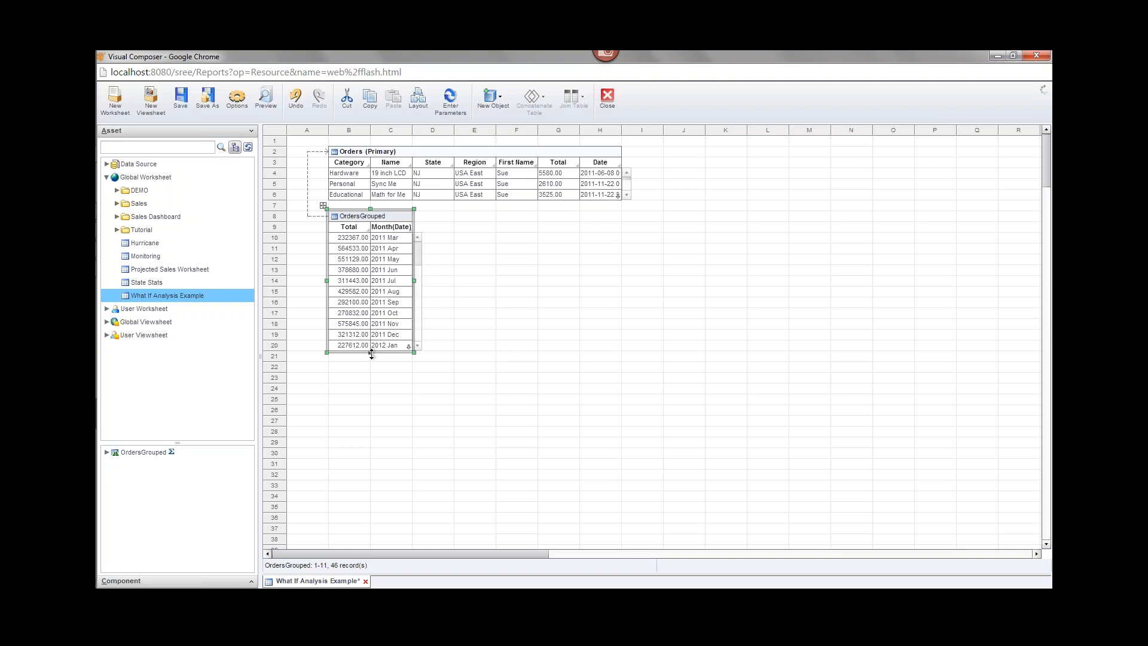
pyautogui.moveTo(371, 353); pyautogui.dragTo(371, 256)
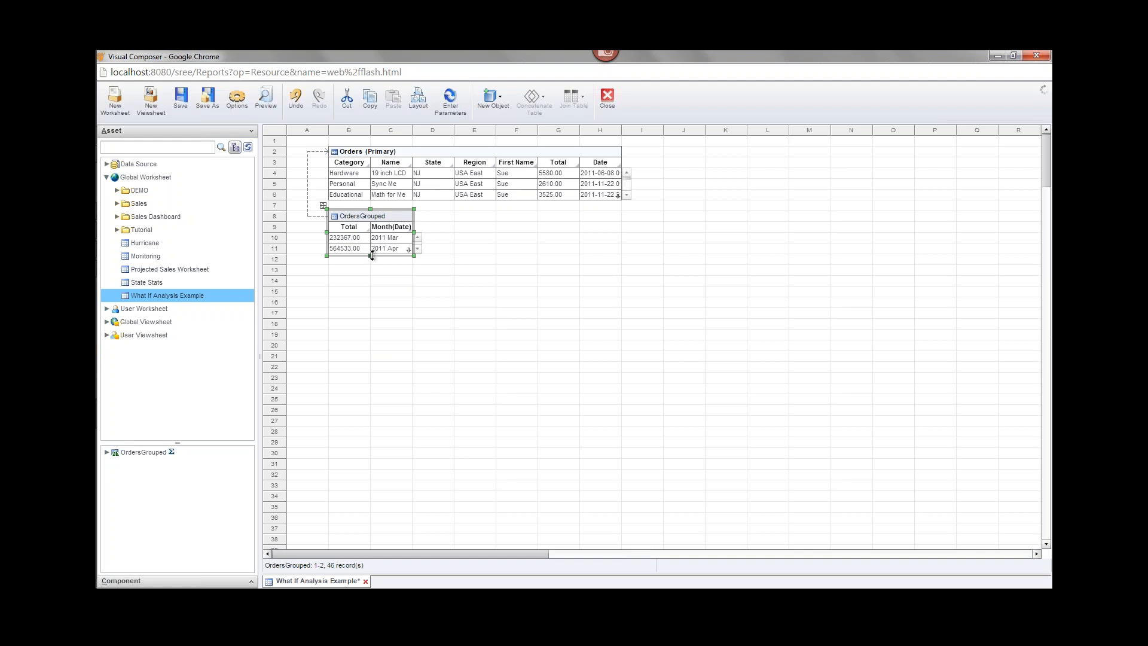
pyautogui.moveTo(371, 255); pyautogui.dragTo(371, 267)
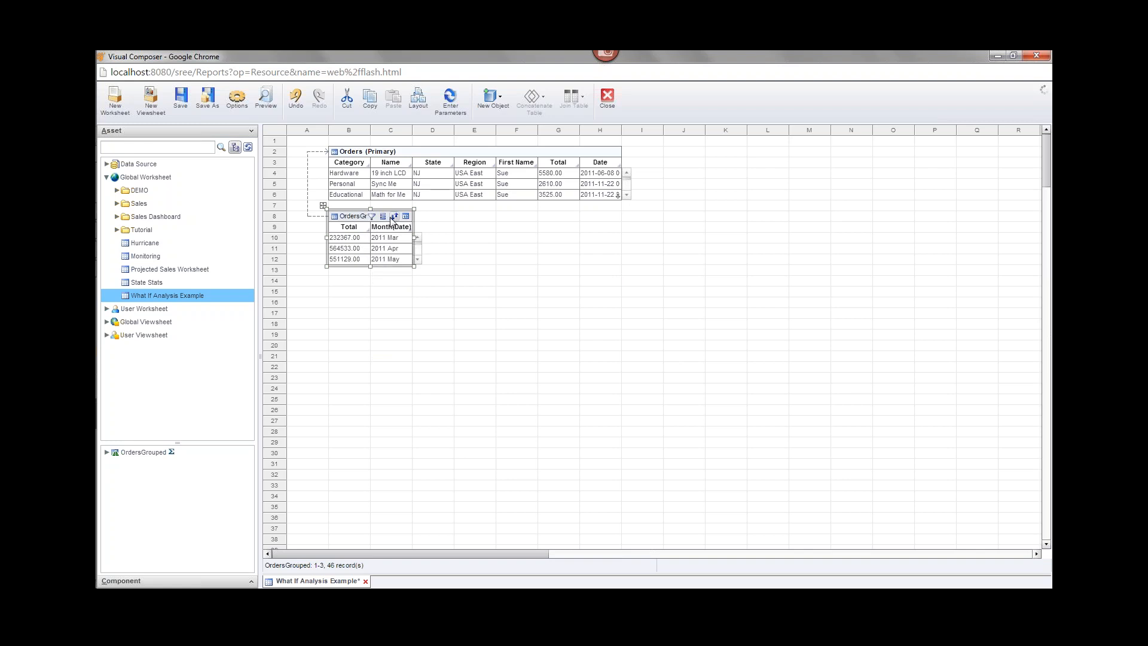
# Mirror OrdersGrouped into a new table and rename it MonthlyActuals.
pyautogui.rightClick(354, 221)
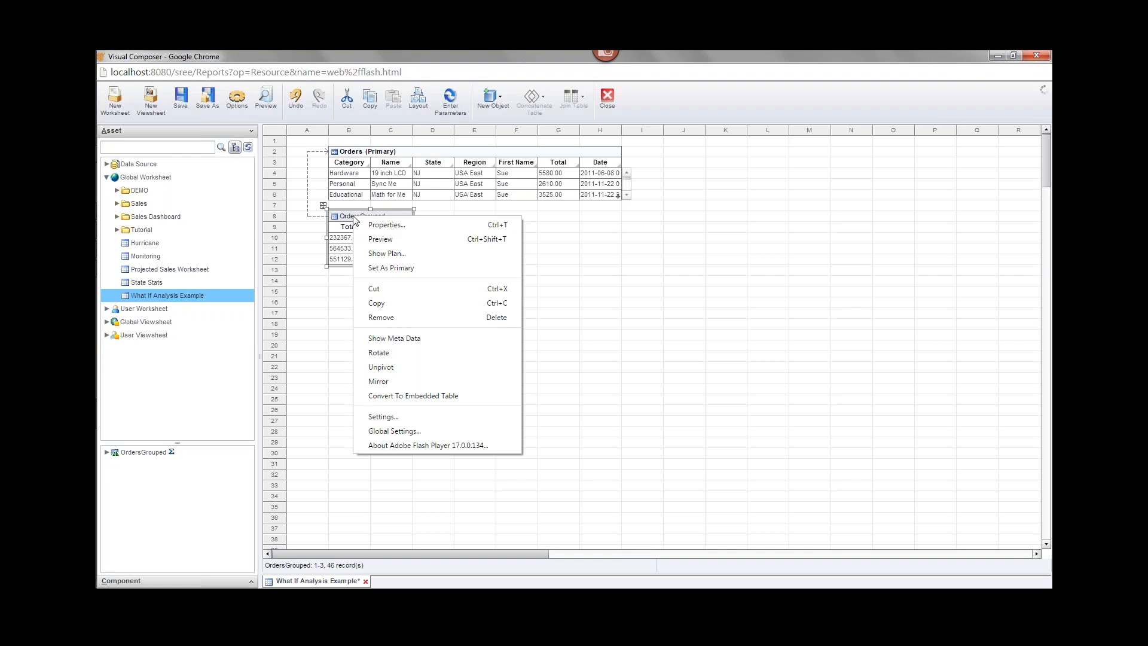
pyautogui.click(385, 382)
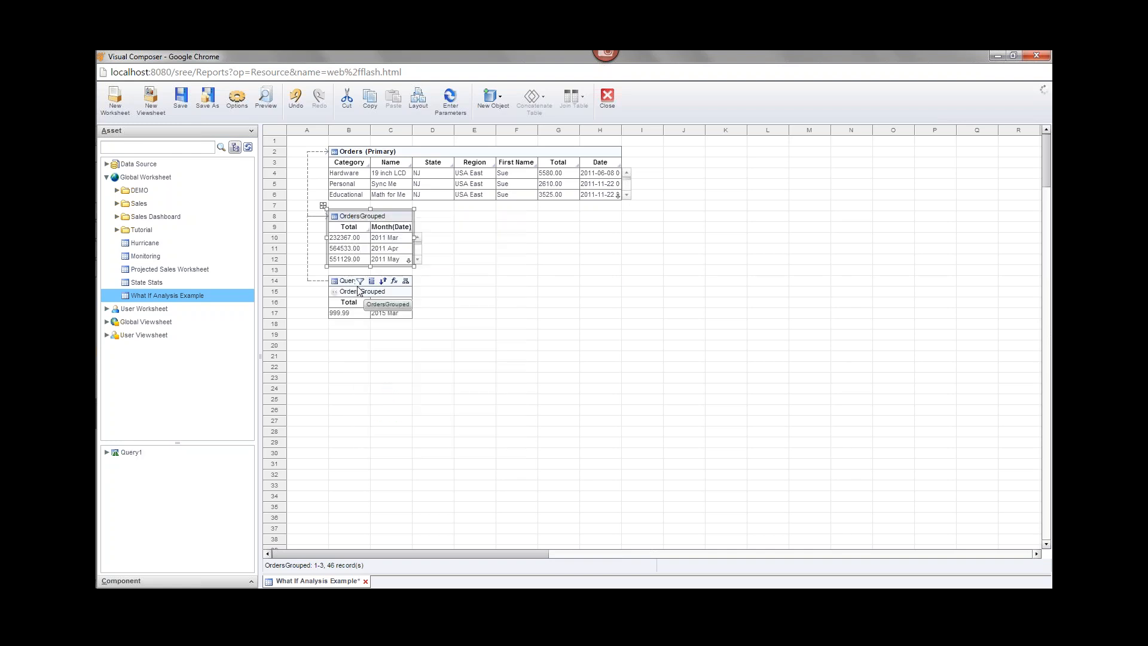
pyautogui.click(346, 285)
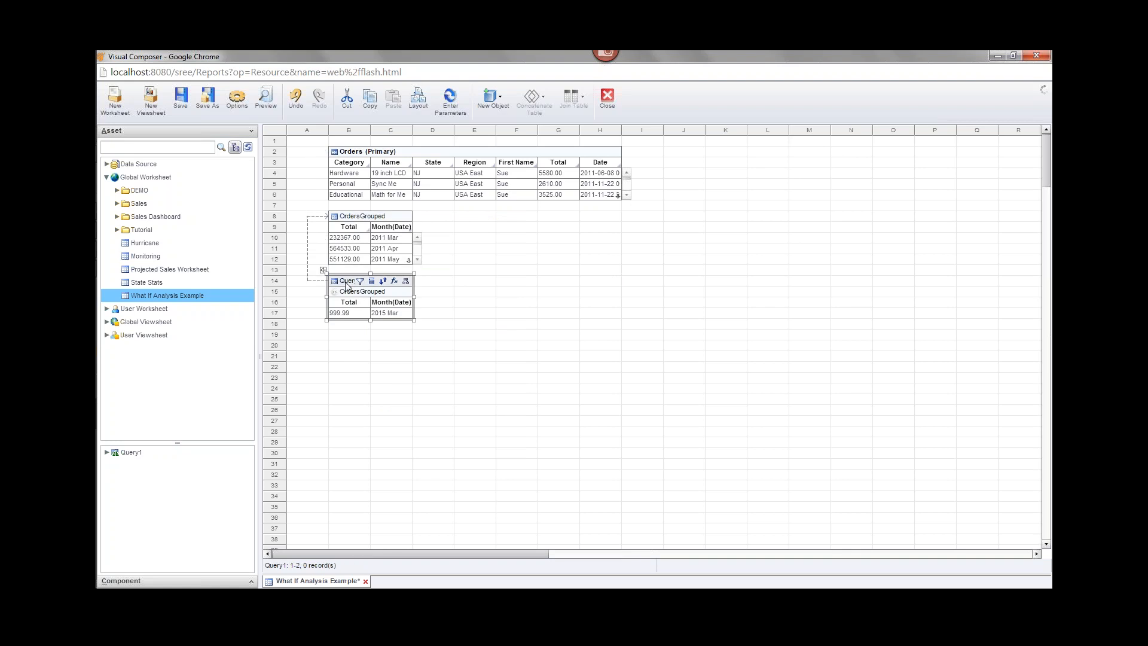
pyautogui.rightClick(346, 286)
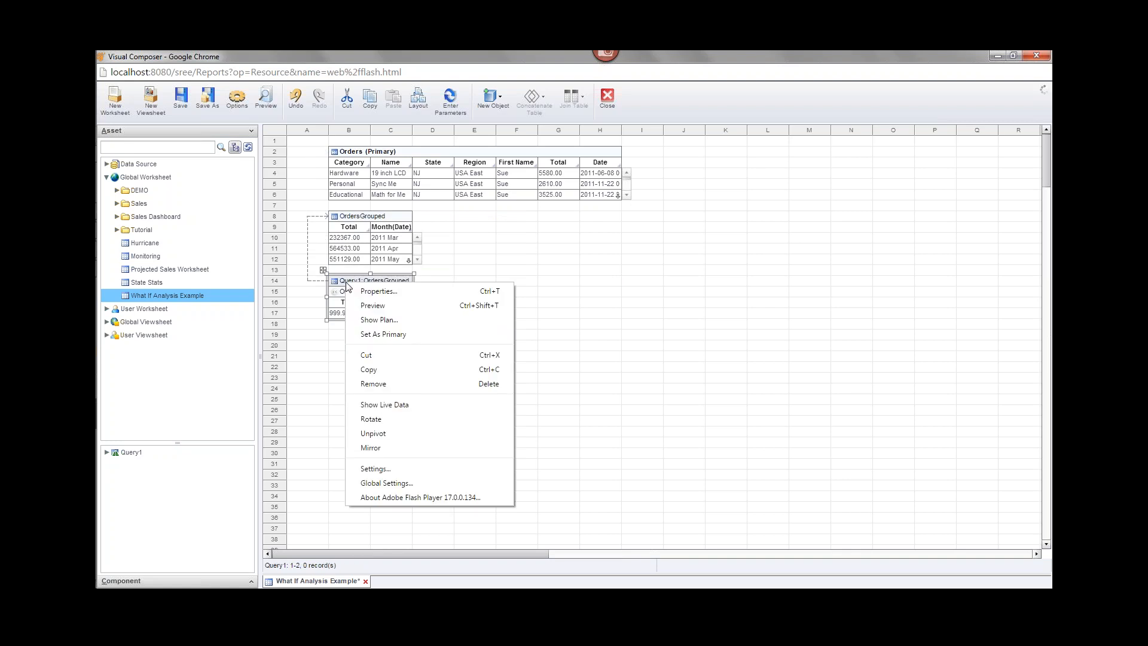
pyautogui.click(404, 293)
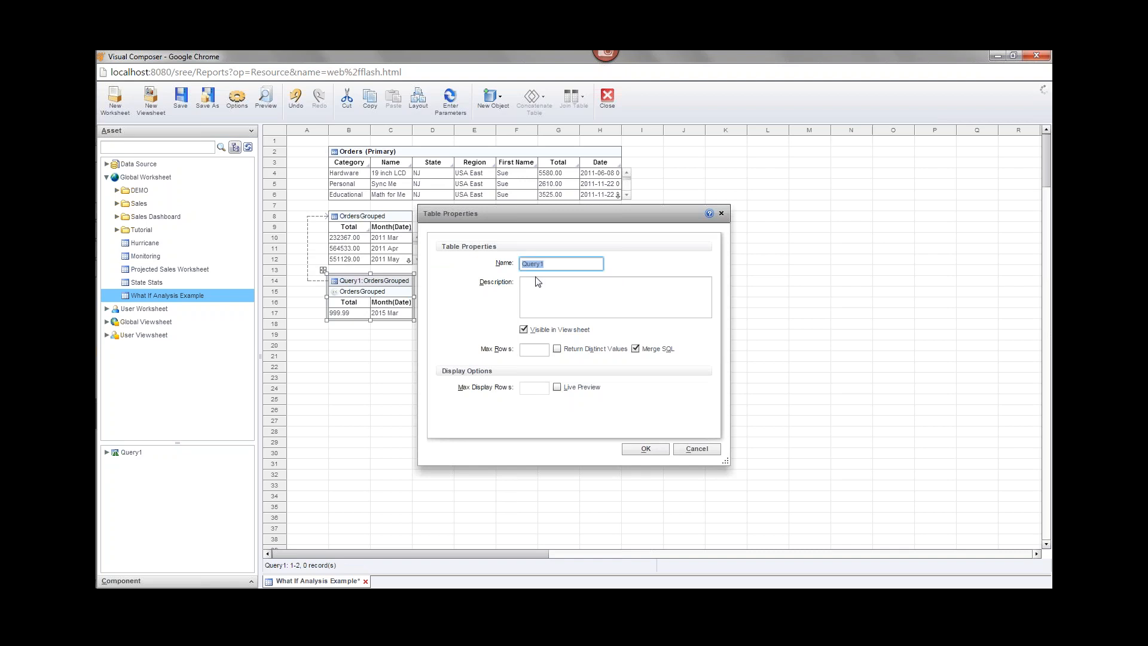
pyautogui.write('MonthlyActuals')
pyautogui.click(651, 449)
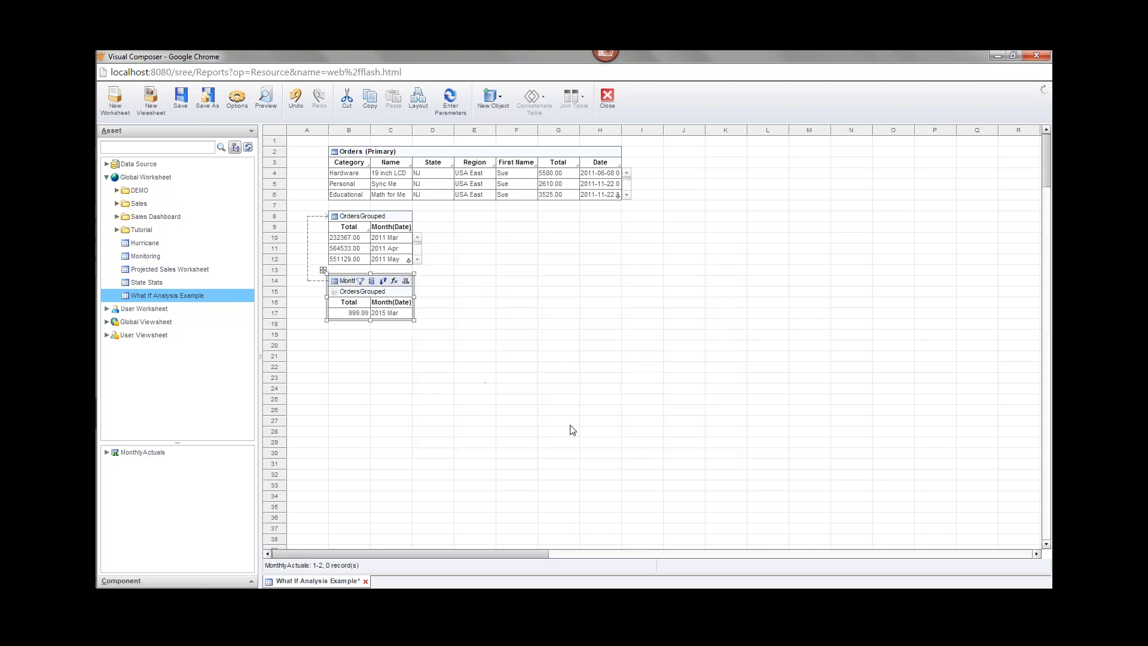
# Put MonthlyActuals in Live Preview, stretch it to eight rows, and save.
pyautogui.click(406, 281)
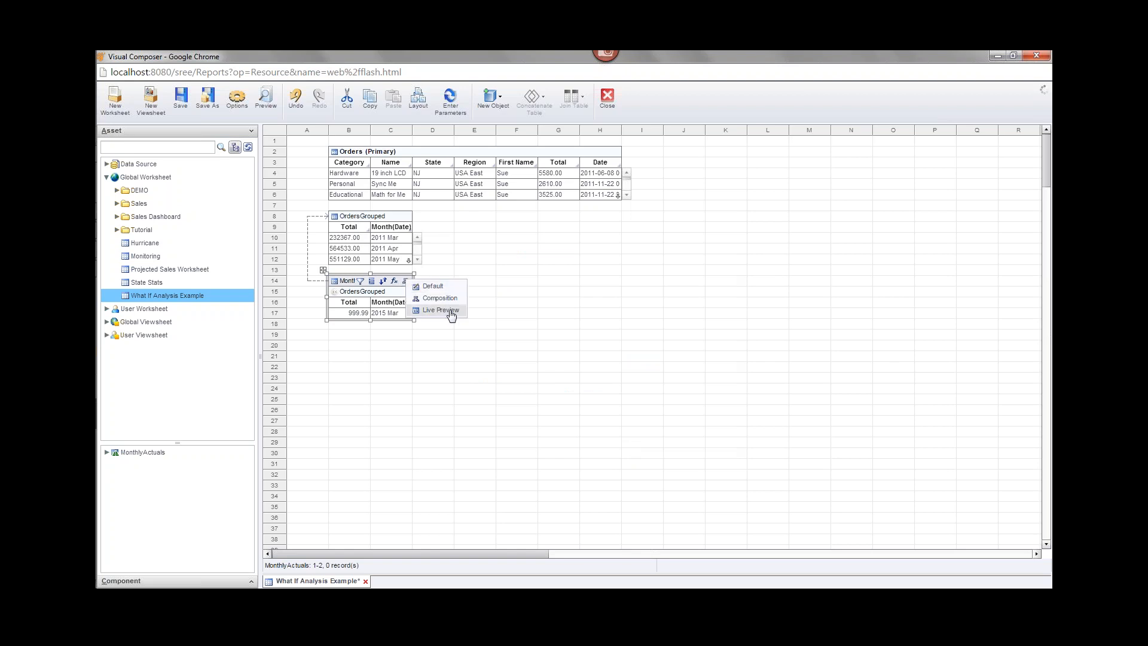
pyautogui.click(450, 311)
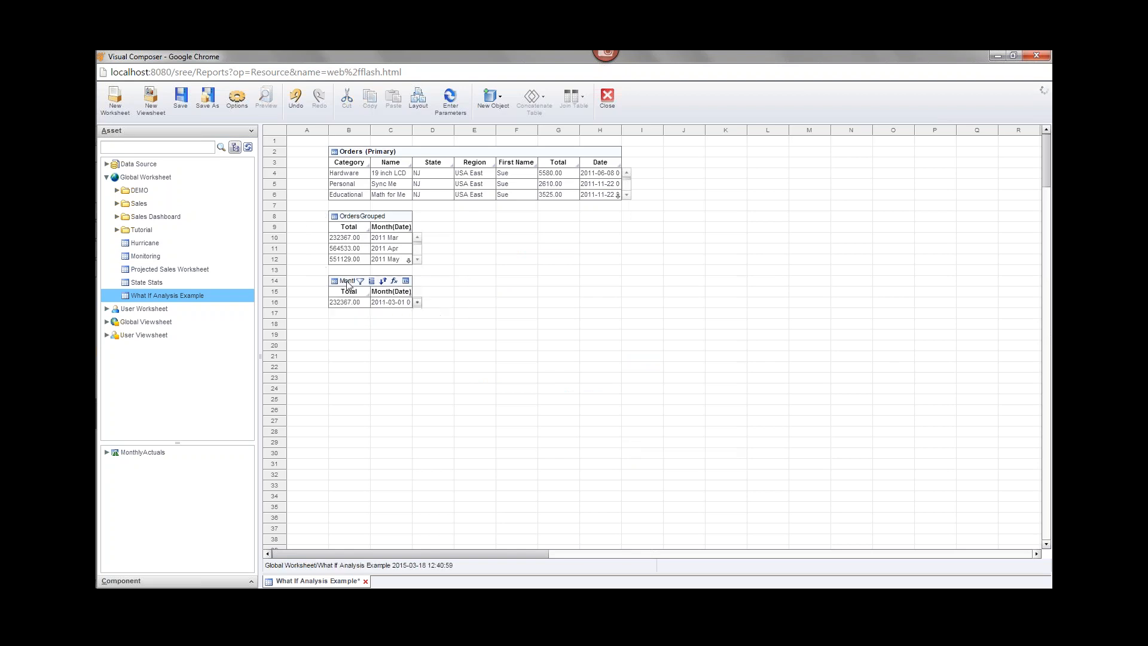
pyautogui.moveTo(371, 310); pyautogui.dragTo(393, 381)
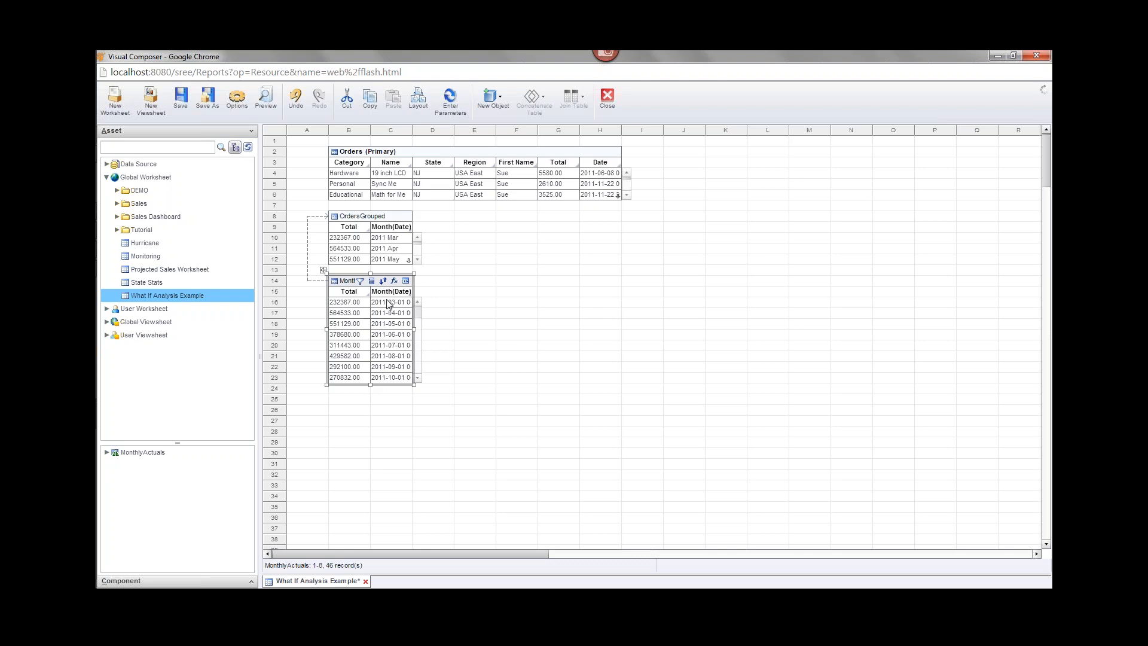
pyautogui.hotkey('ctrl', 's')
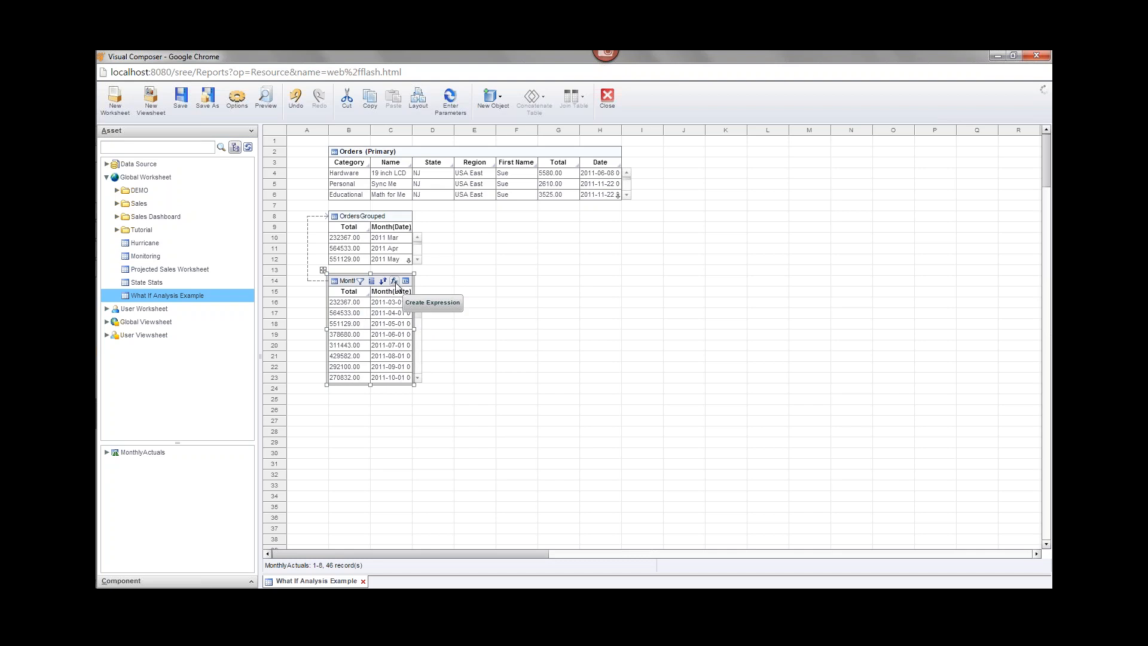
# Add a Type expression column with formula 'Actual' to MonthlyActuals and save.
pyautogui.click(394, 281)
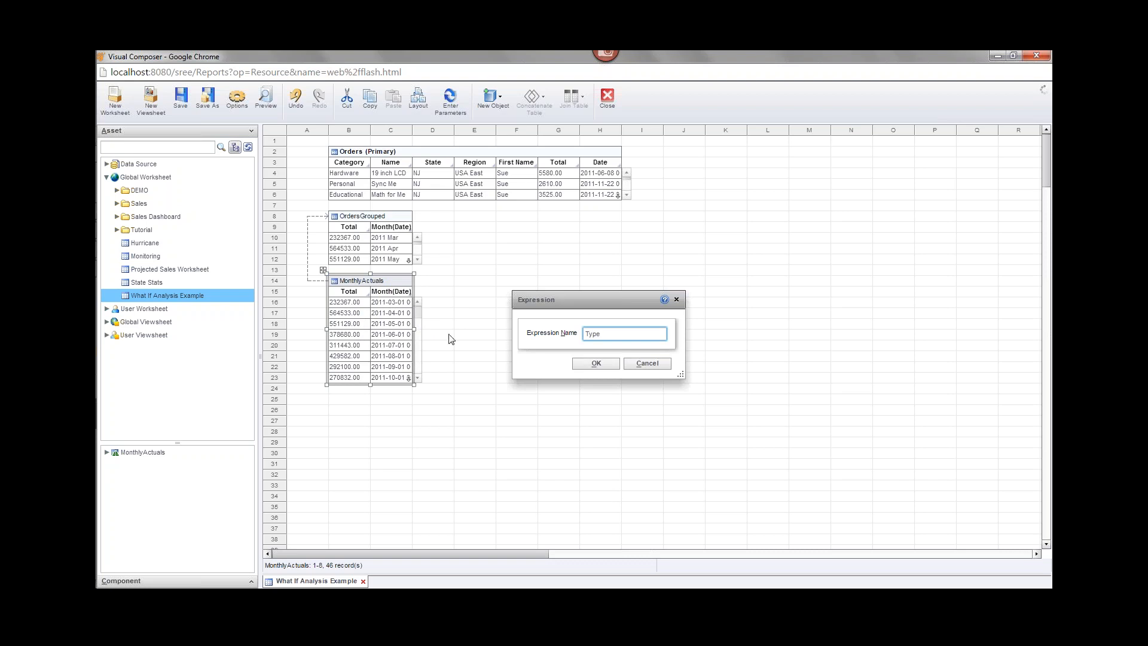
pyautogui.click(595, 362)
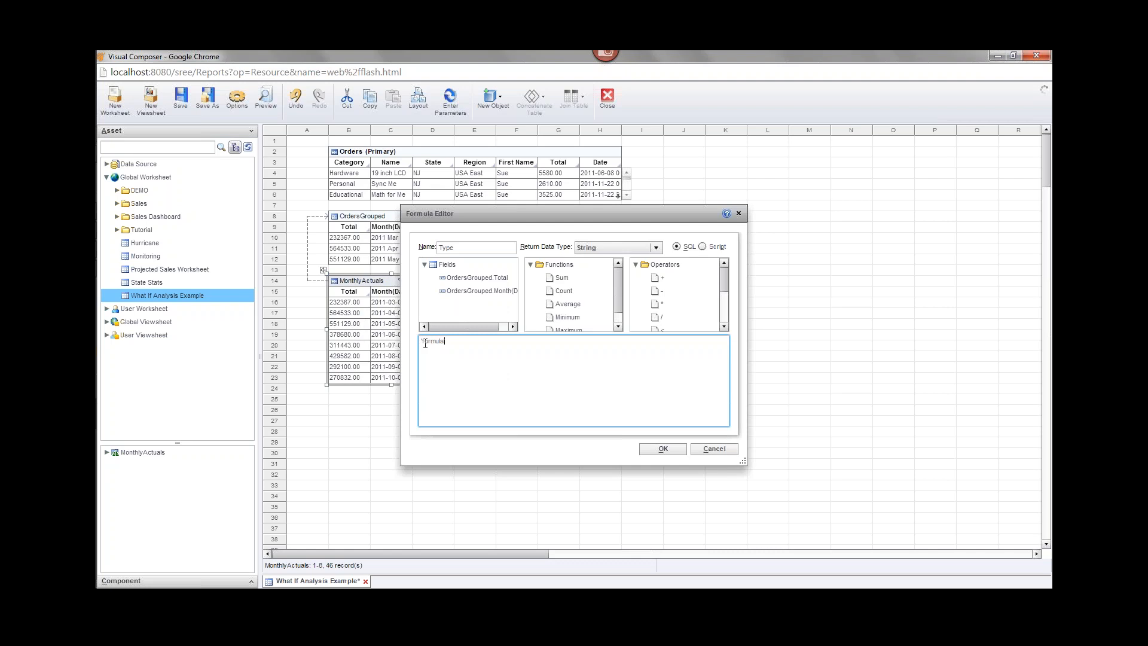
pyautogui.moveTo(423, 343); pyautogui.dragTo(446, 344)
pyautogui.write("'Actual")
pyautogui.click(662, 448)
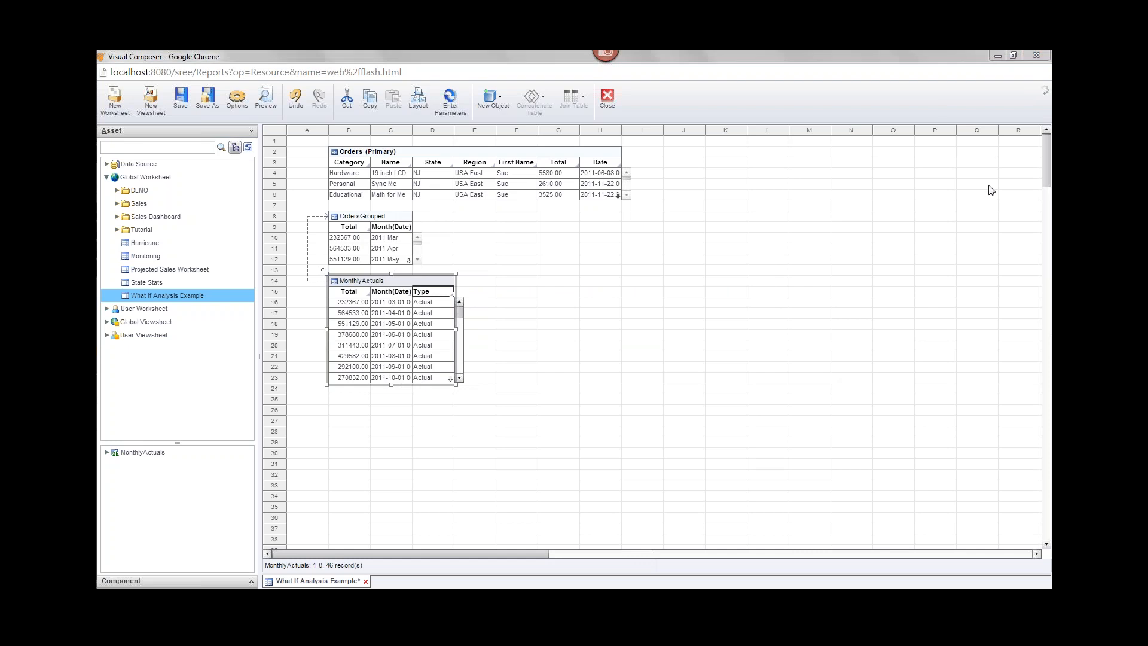
pyautogui.hotkey('ctrl', 's')
pyautogui.moveTo(370, 282)
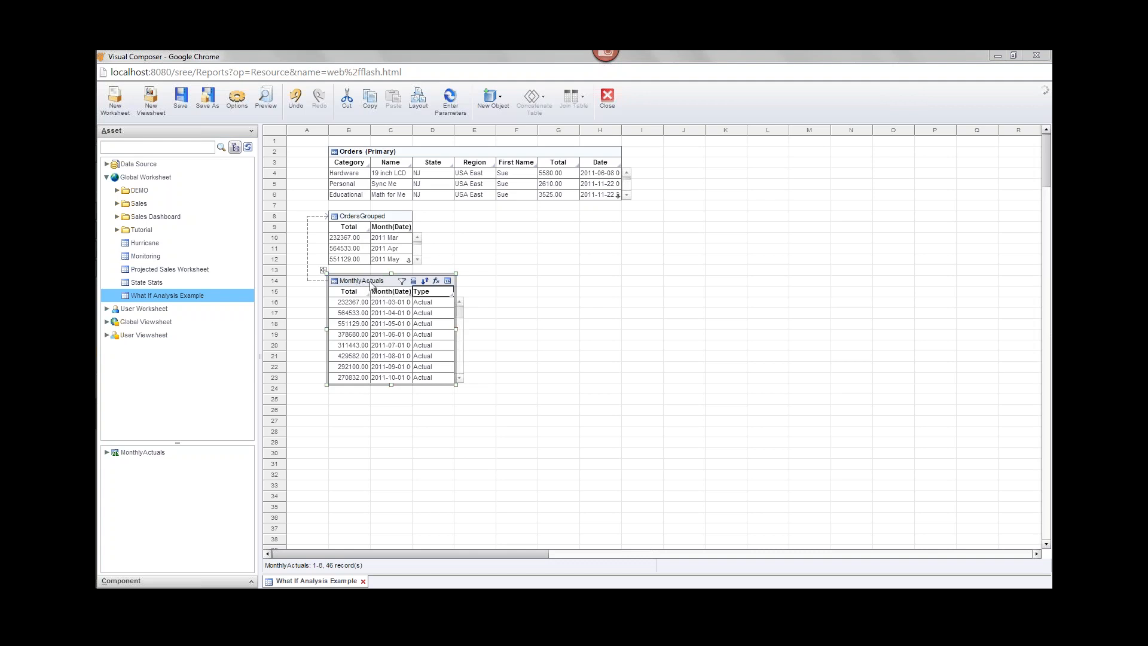
pyautogui.moveTo(438, 293)
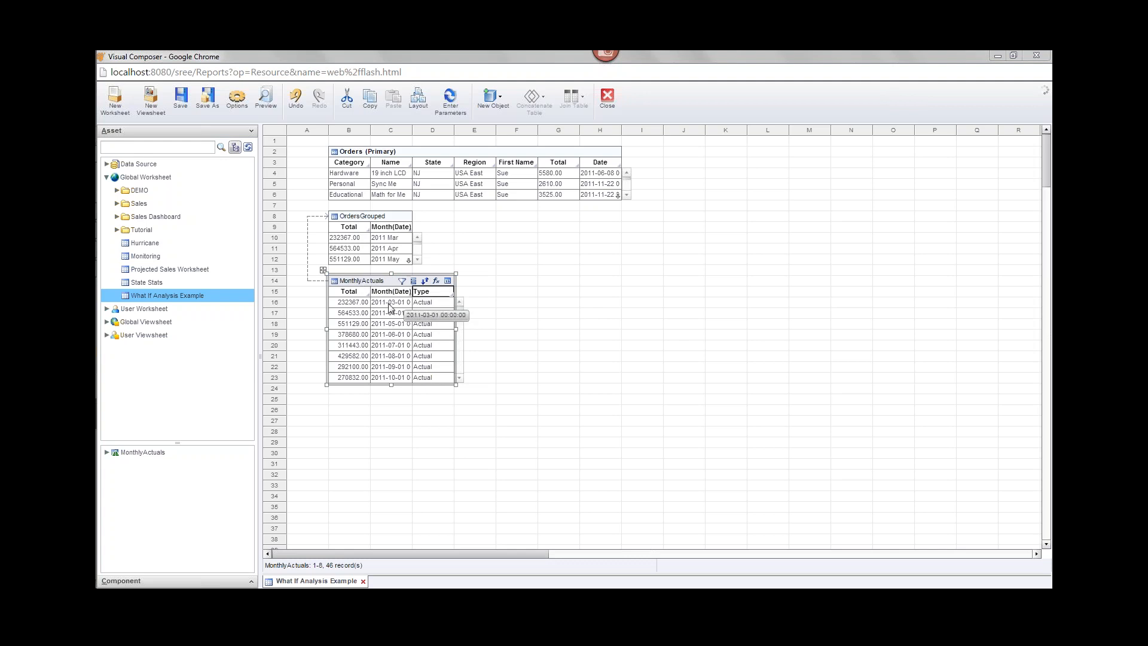
pyautogui.moveTo(398, 295)
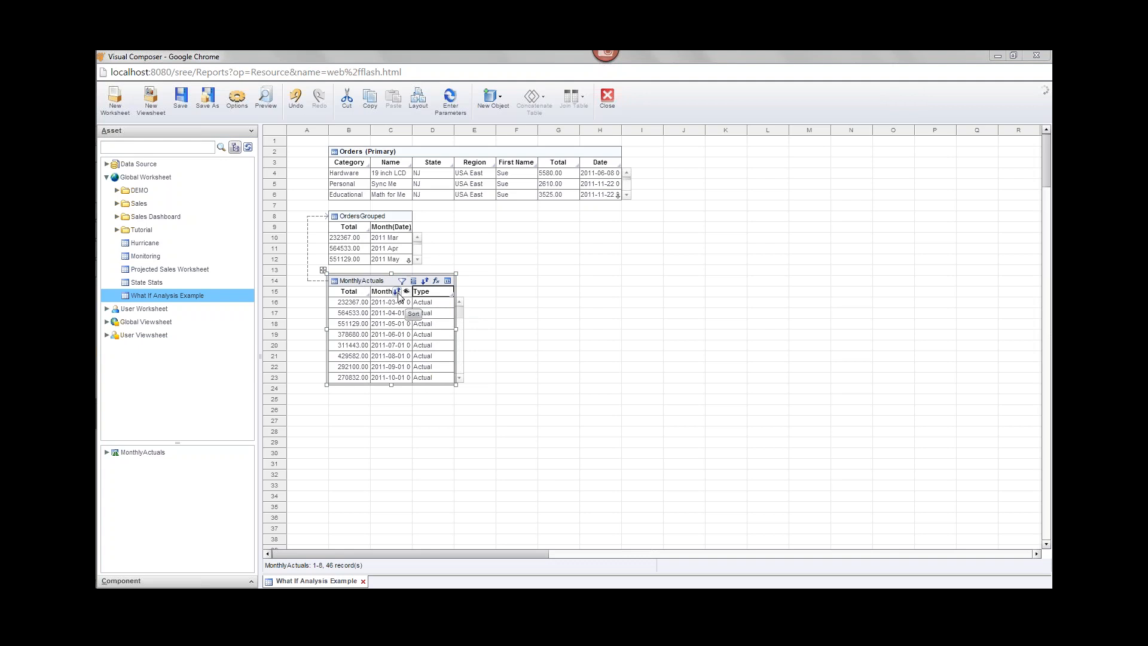
# Sort MonthlyActuals by Month descending, save, and scroll the table to check.
pyautogui.click(397, 291)
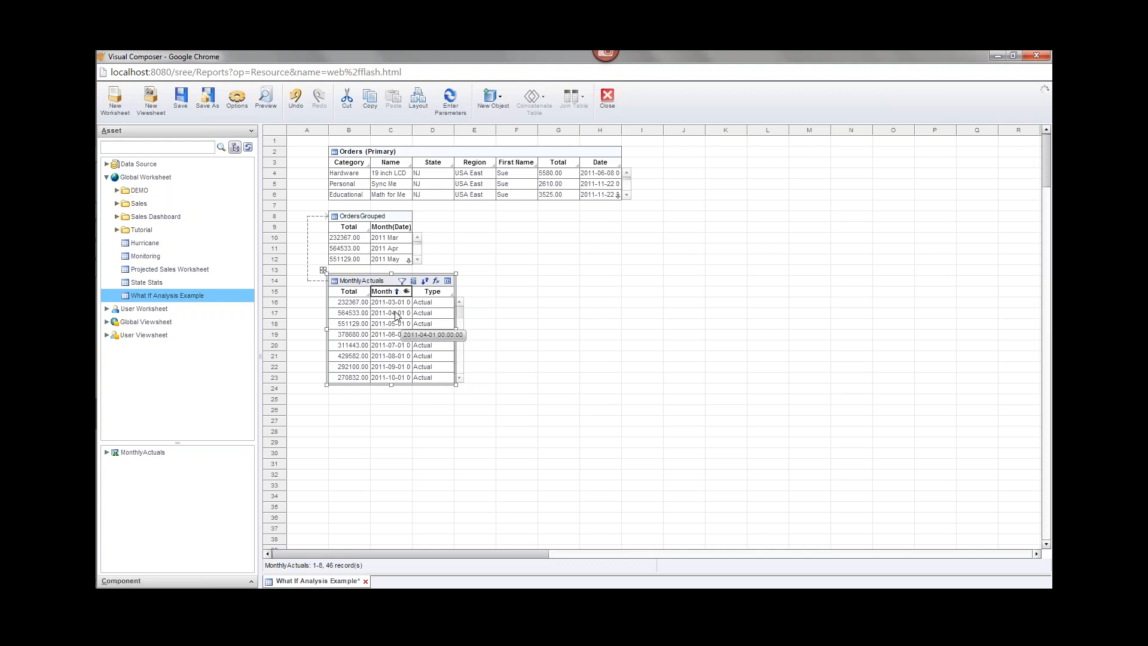
pyautogui.click(396, 291)
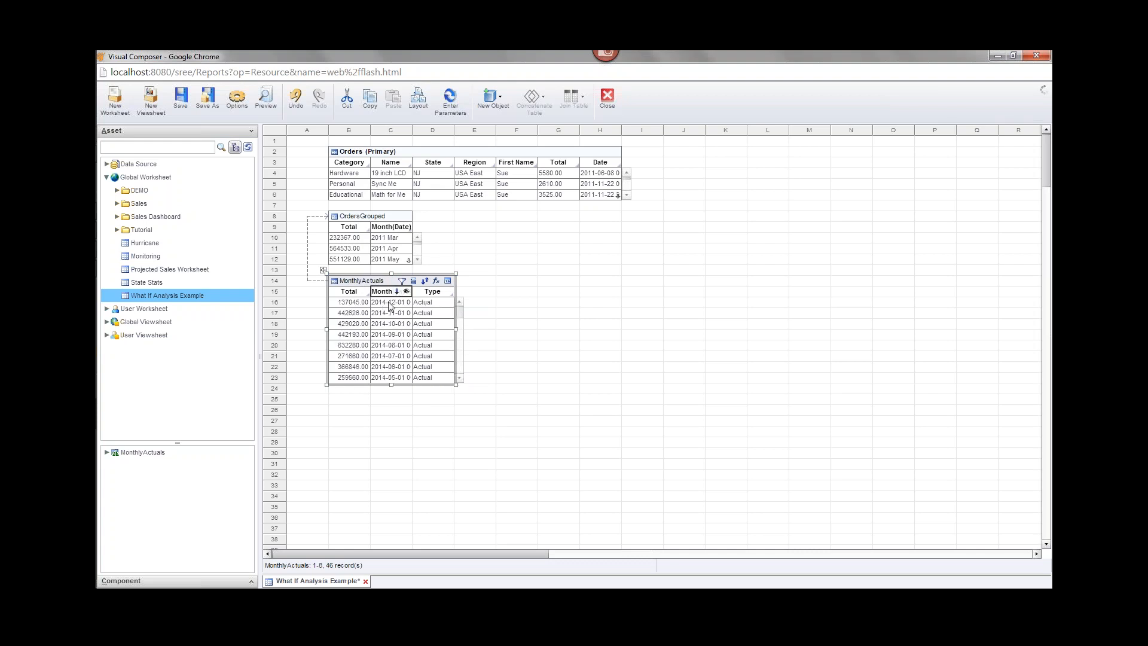
pyautogui.hotkey('ctrl', 's')
pyautogui.moveTo(459, 314); pyautogui.dragTo(457, 378)
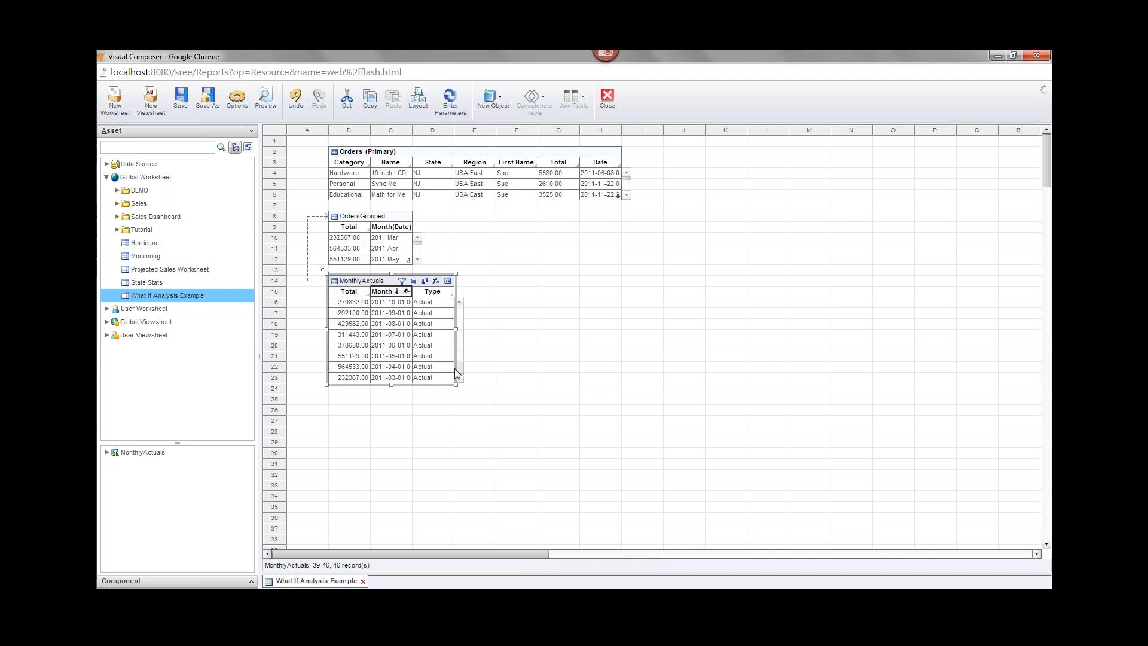
pyautogui.moveTo(460, 366); pyautogui.dragTo(460, 306)
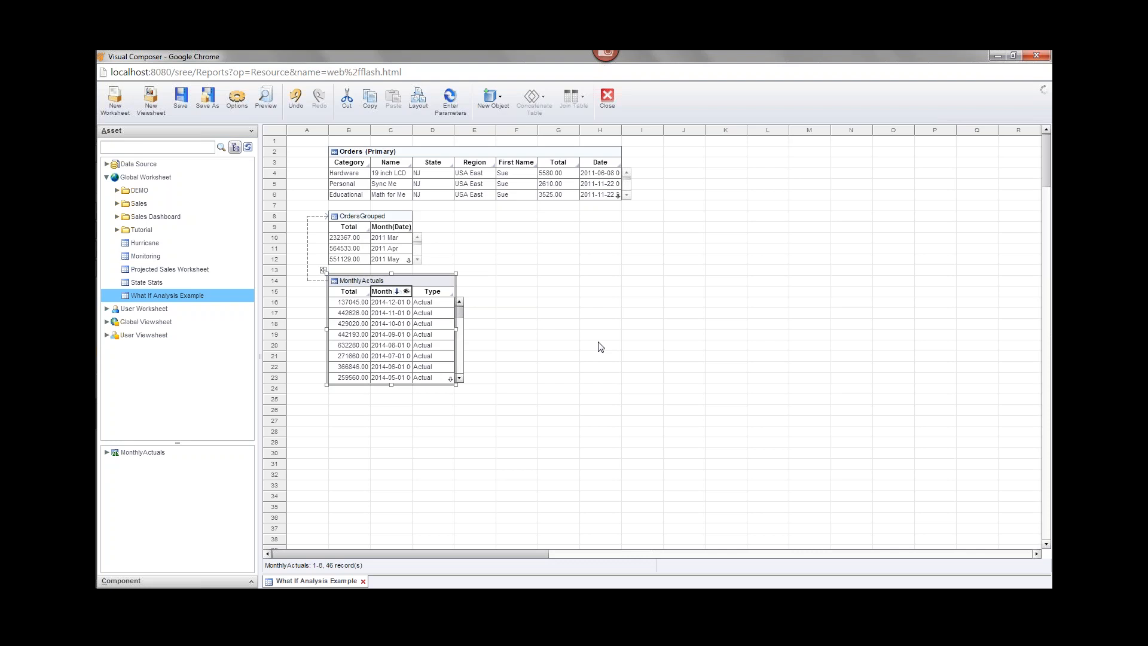
# Draw an embedded table near column L and enter 0.05 in its single cell.
pyautogui.click(496, 113)
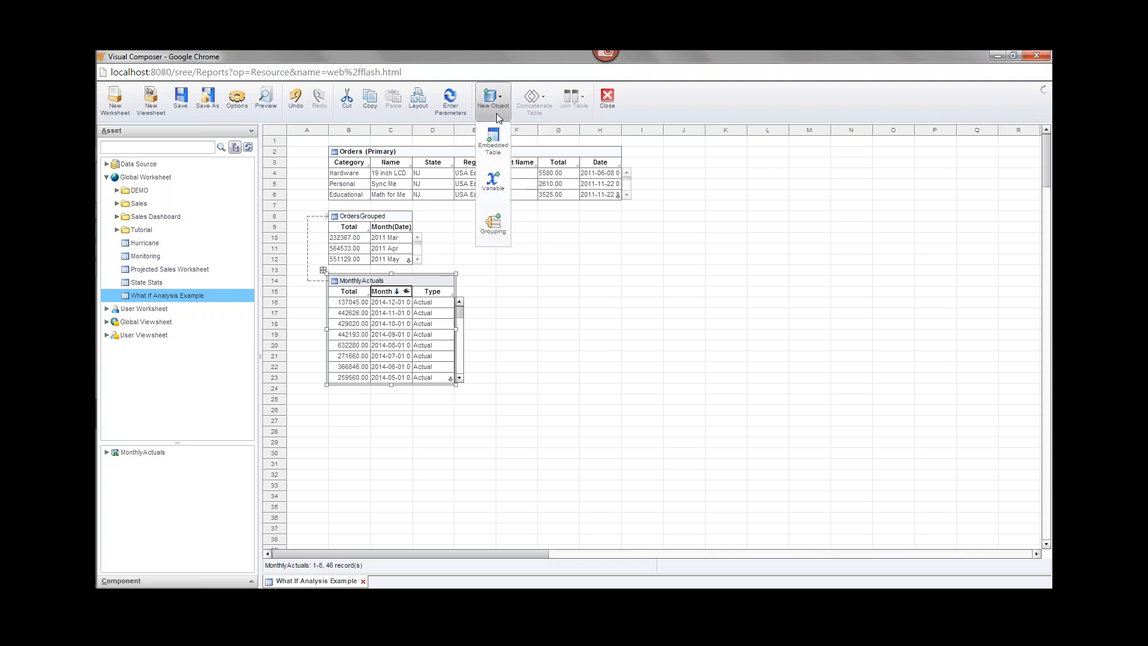
pyautogui.click(493, 147)
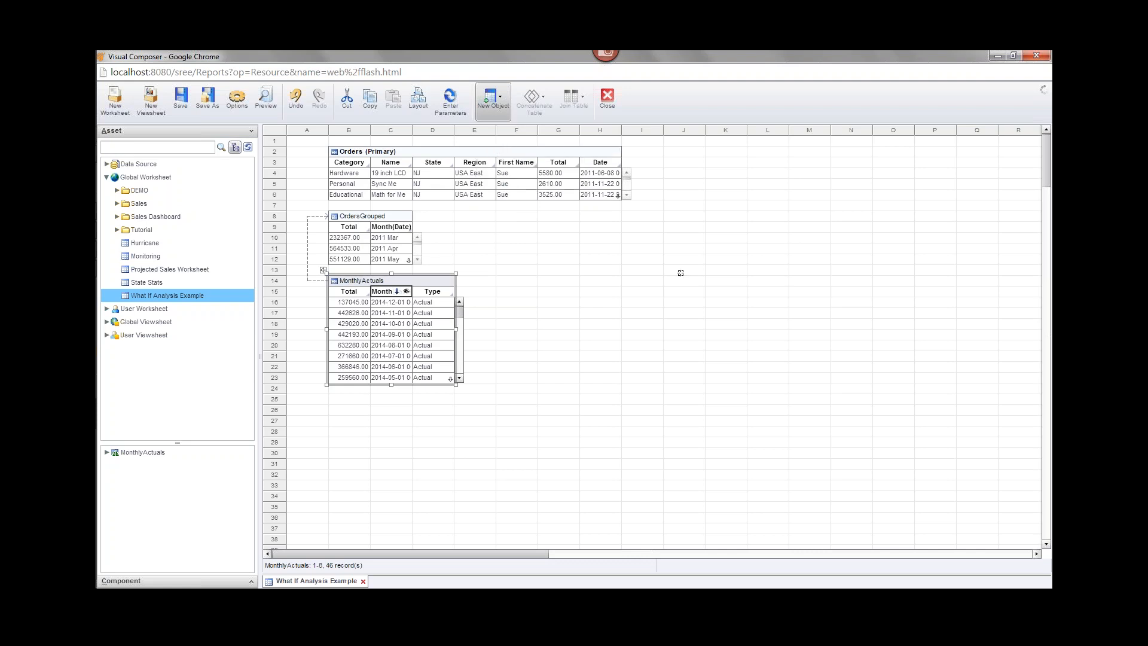
pyautogui.click(767, 272)
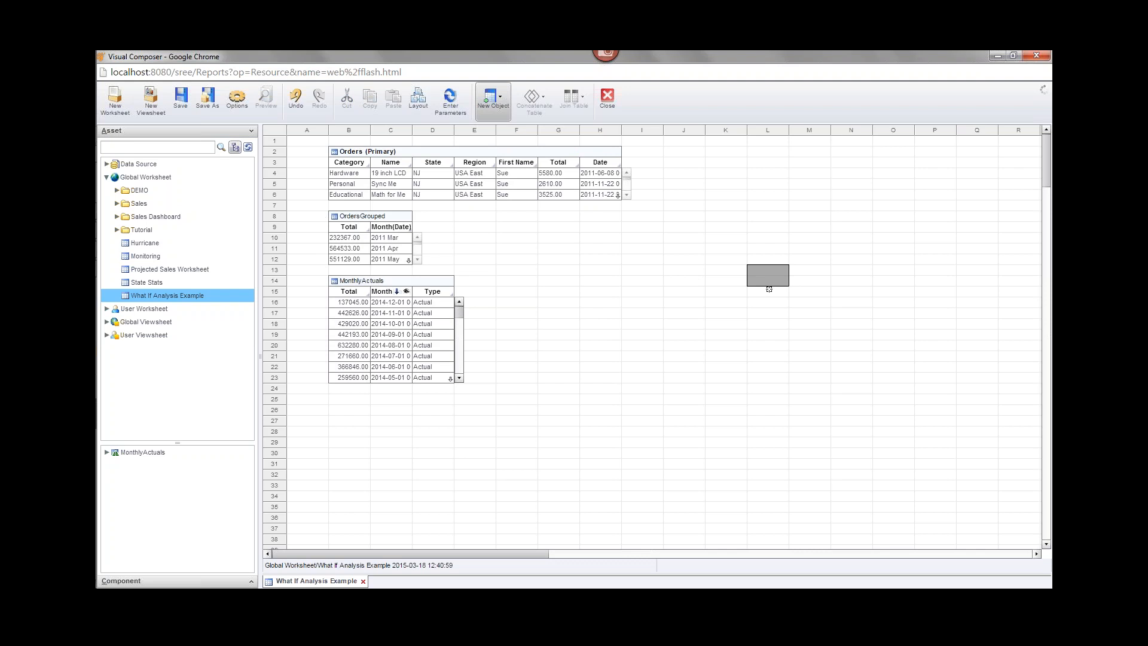
pyautogui.moveTo(768, 289); pyautogui.dragTo(770, 297)
pyautogui.moveTo(770, 297); pyautogui.dragTo(769, 297)
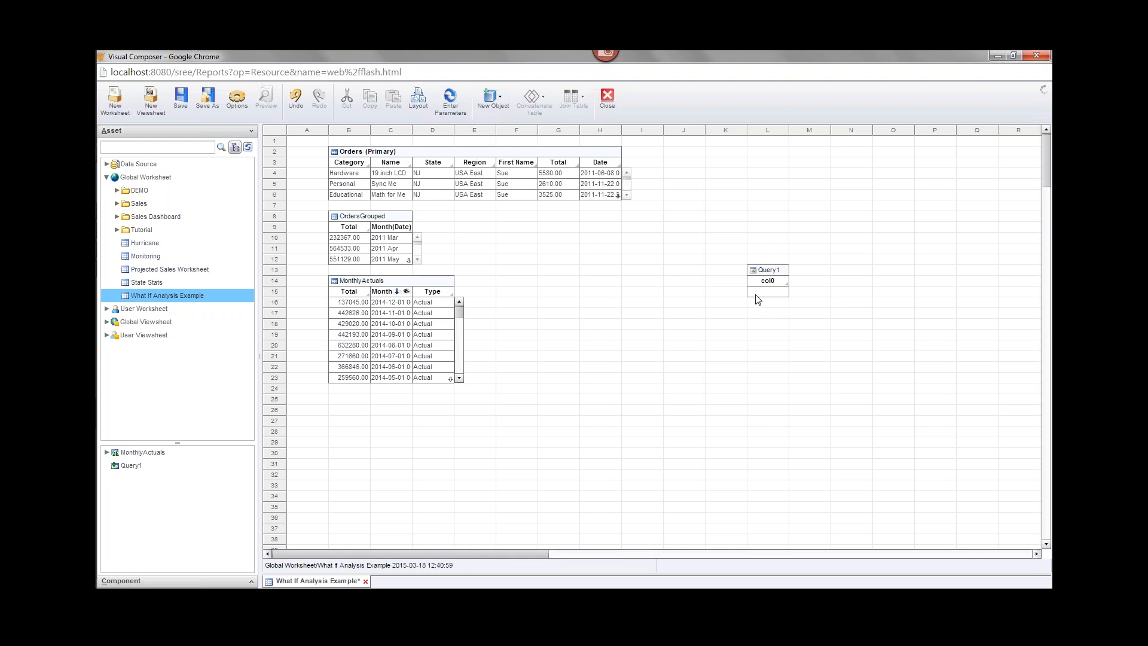
pyautogui.moveTo(770, 298)
pyautogui.click(768, 295)
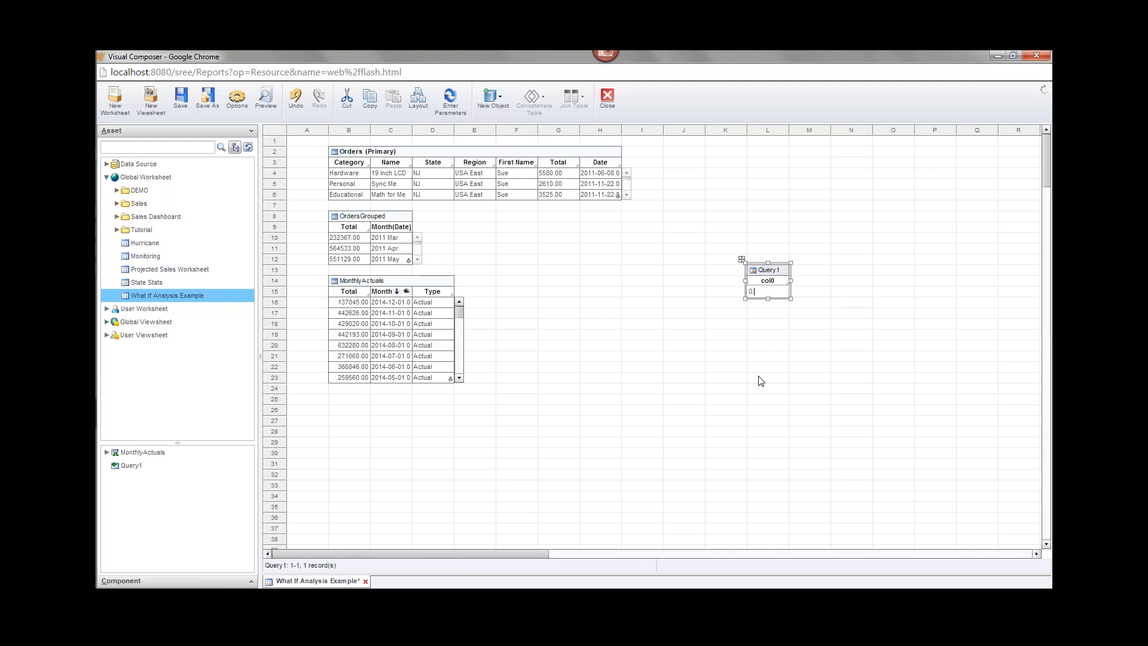
pyautogui.write('0.05')
pyautogui.click(769, 315)
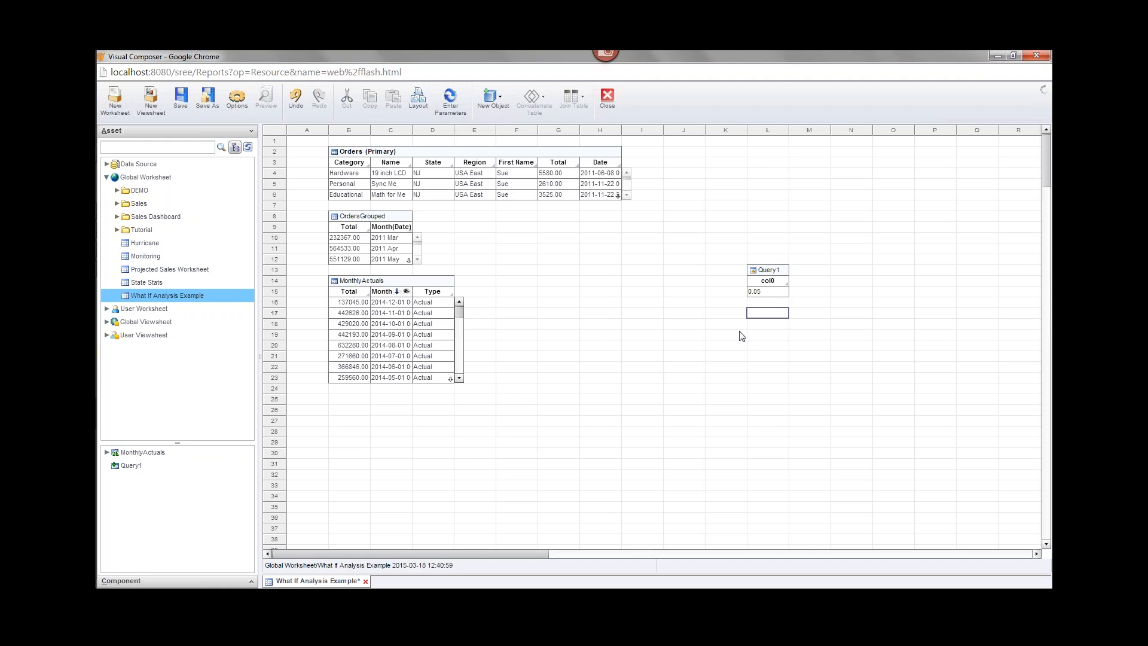
# Rename the embedded Query1 table to Rate.
pyautogui.rightClick(751, 270)
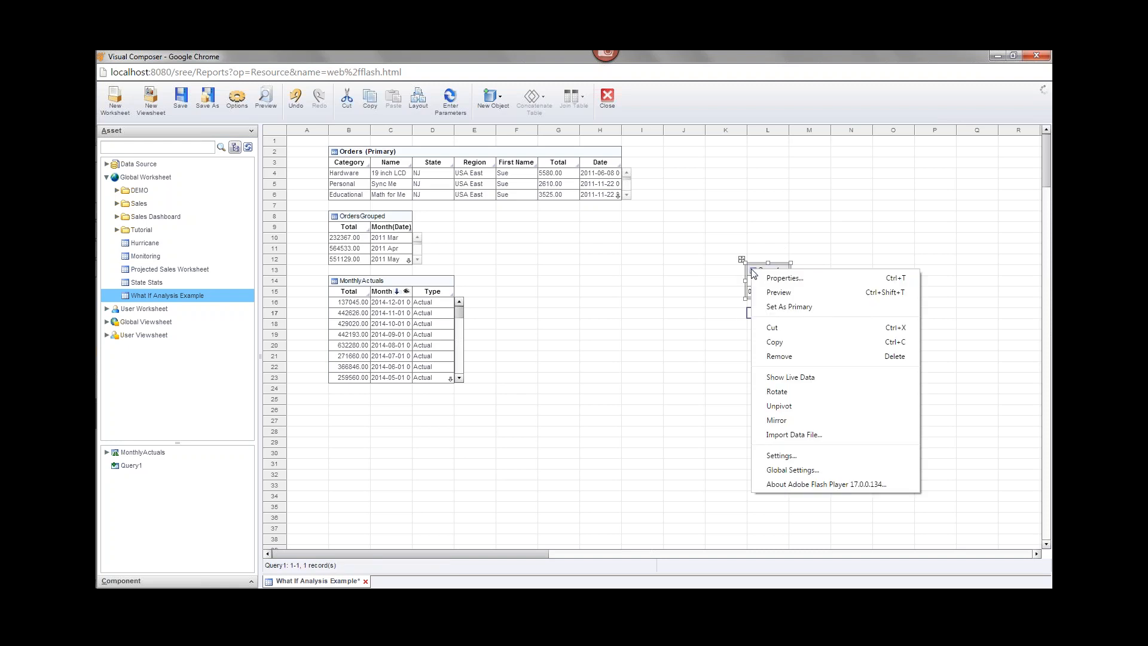
pyautogui.click(802, 282)
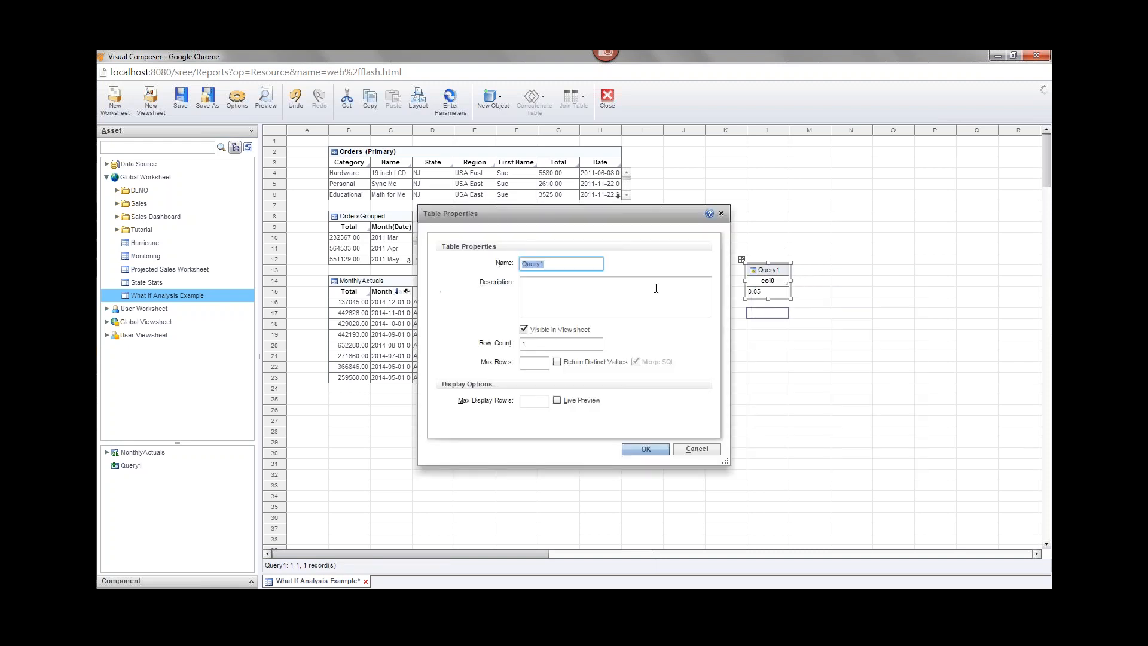
pyautogui.write('Rate')
pyautogui.click(652, 449)
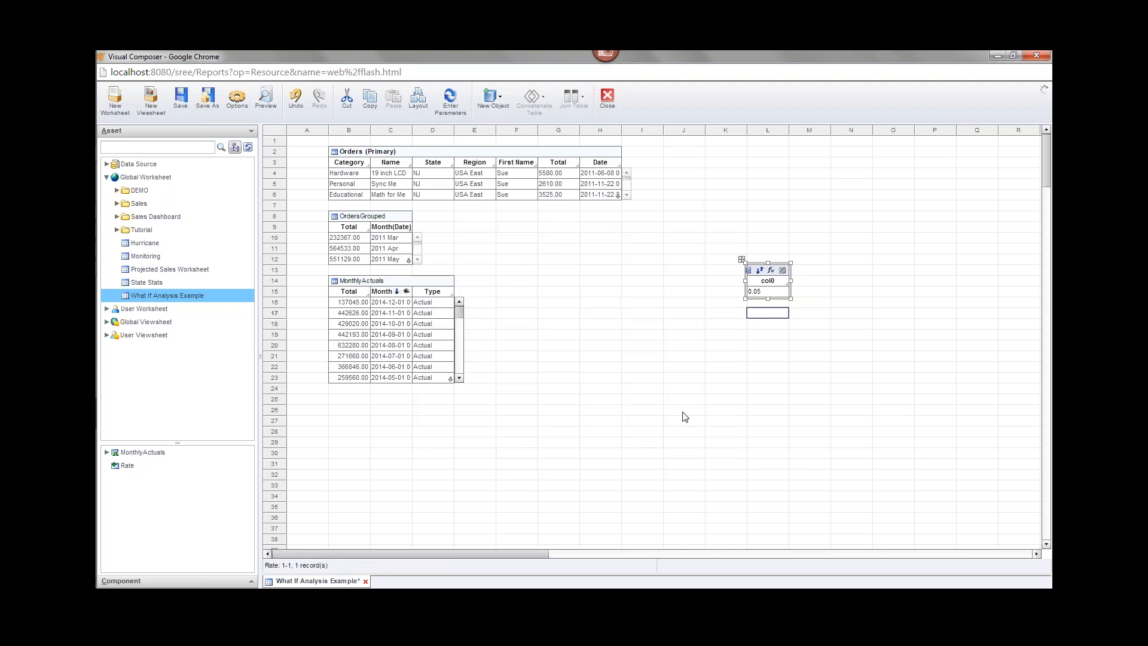
# Rename the col0 header to GrowthRate and reselect the Rate table.
pyautogui.doubleClick(756, 281)
pyautogui.write('GrowthRate')
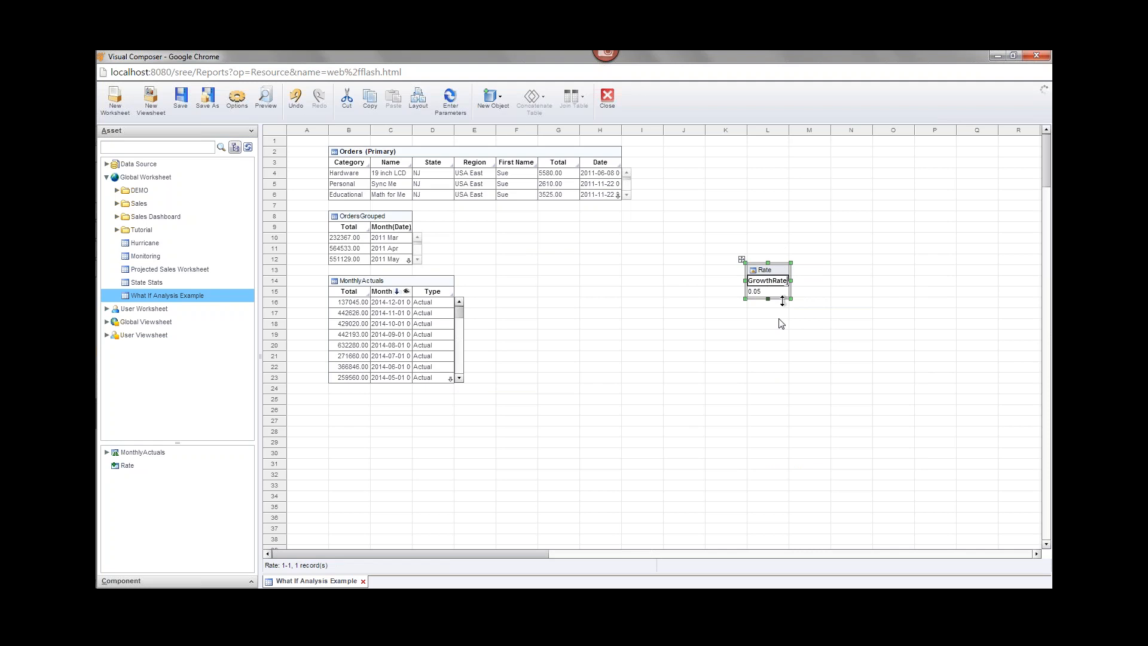
pyautogui.click(771, 343)
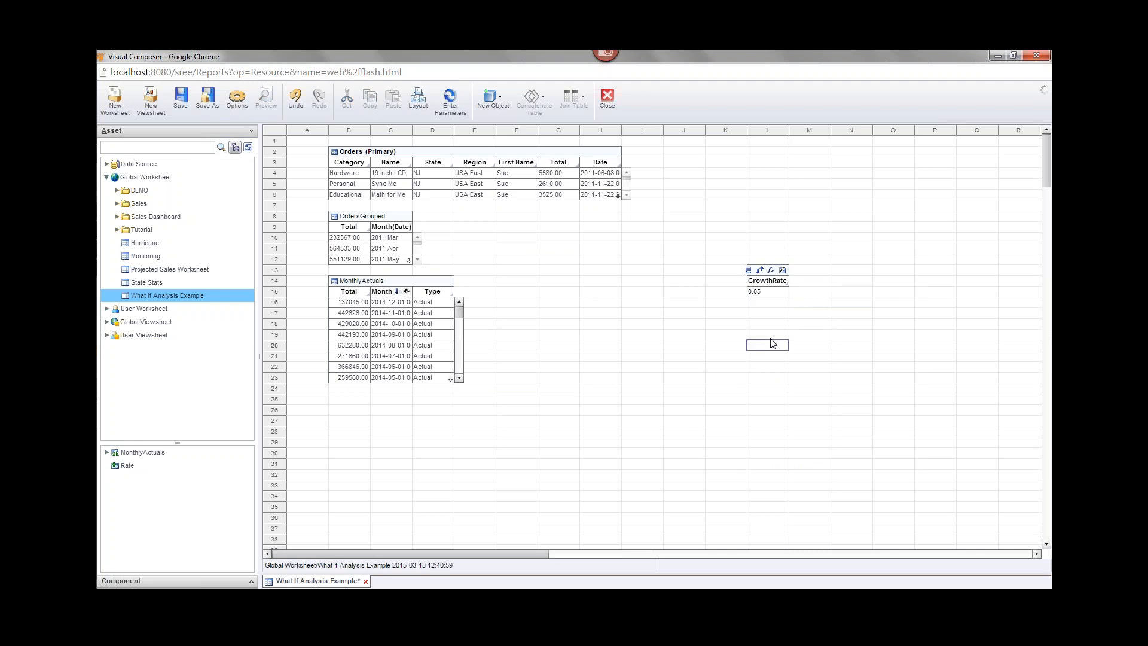
pyautogui.click(817, 325)
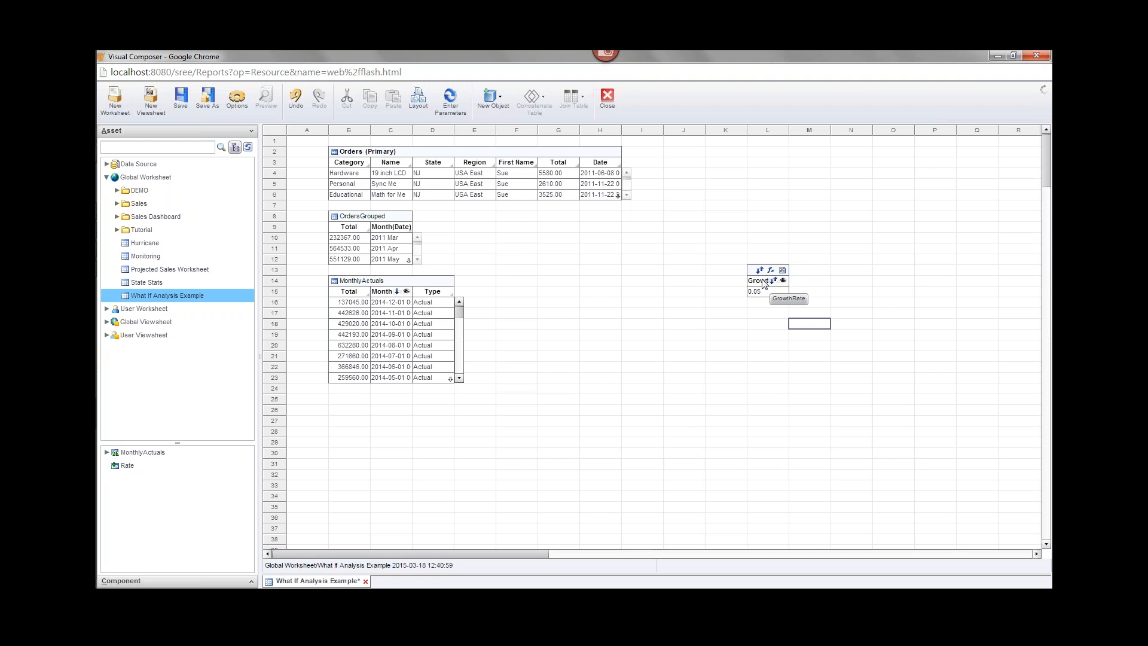
pyautogui.moveTo(761, 300)
pyautogui.click(755, 288)
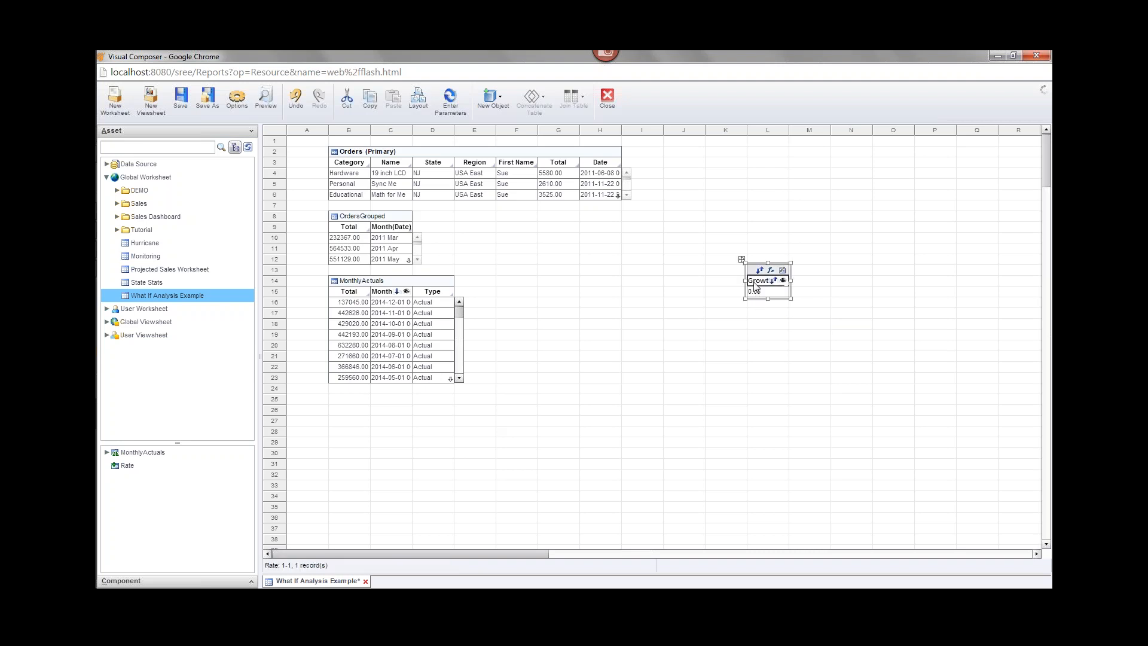
# Change the GrowthRate column type from String to Double.
pyautogui.rightClick(754, 288)
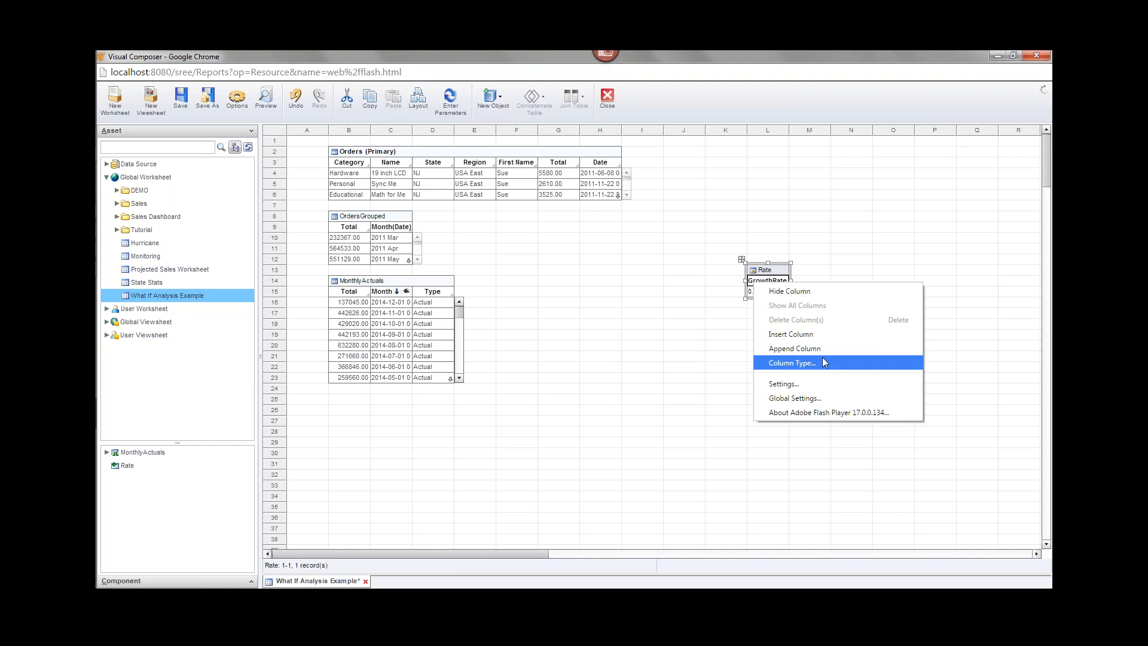
pyautogui.click(839, 363)
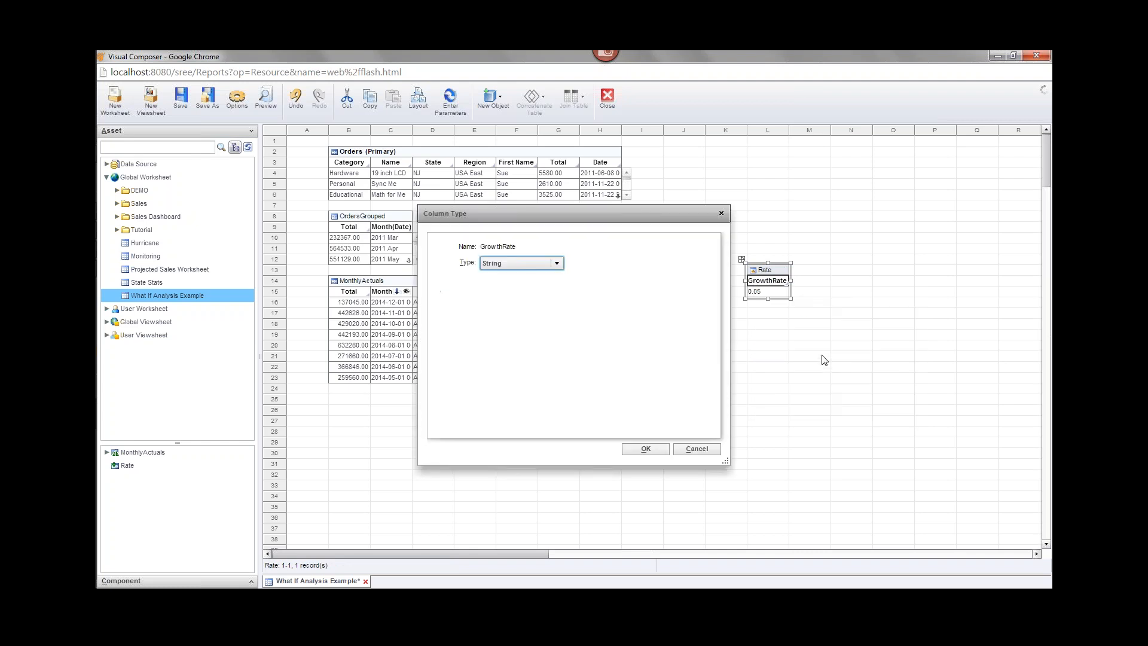
pyautogui.click(558, 263)
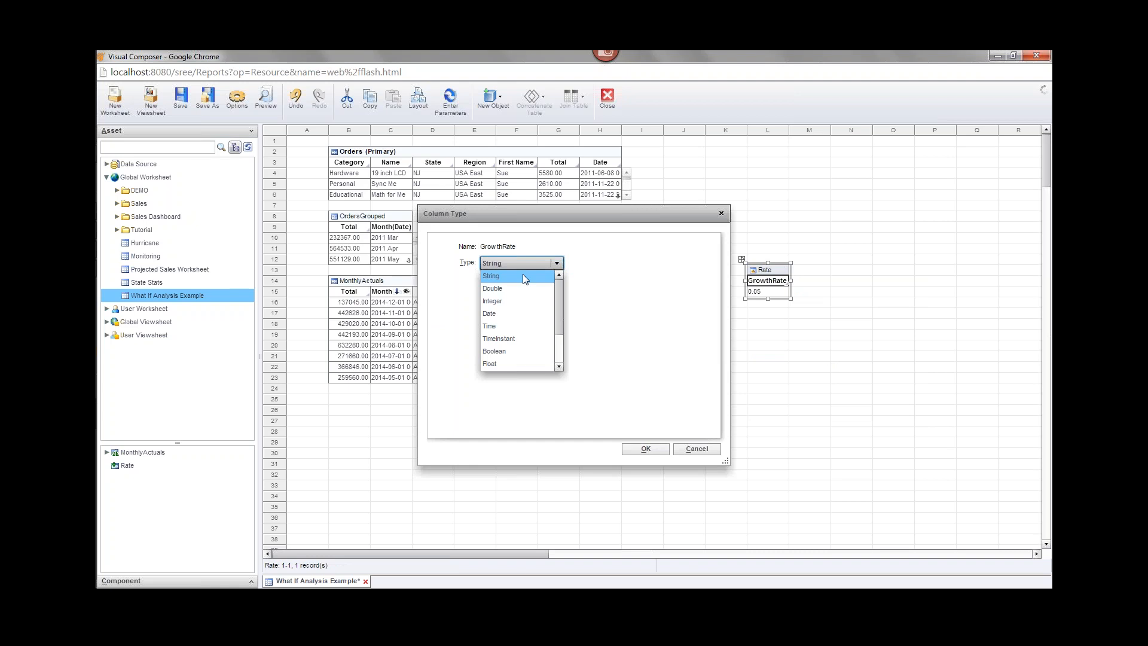
pyautogui.click(507, 288)
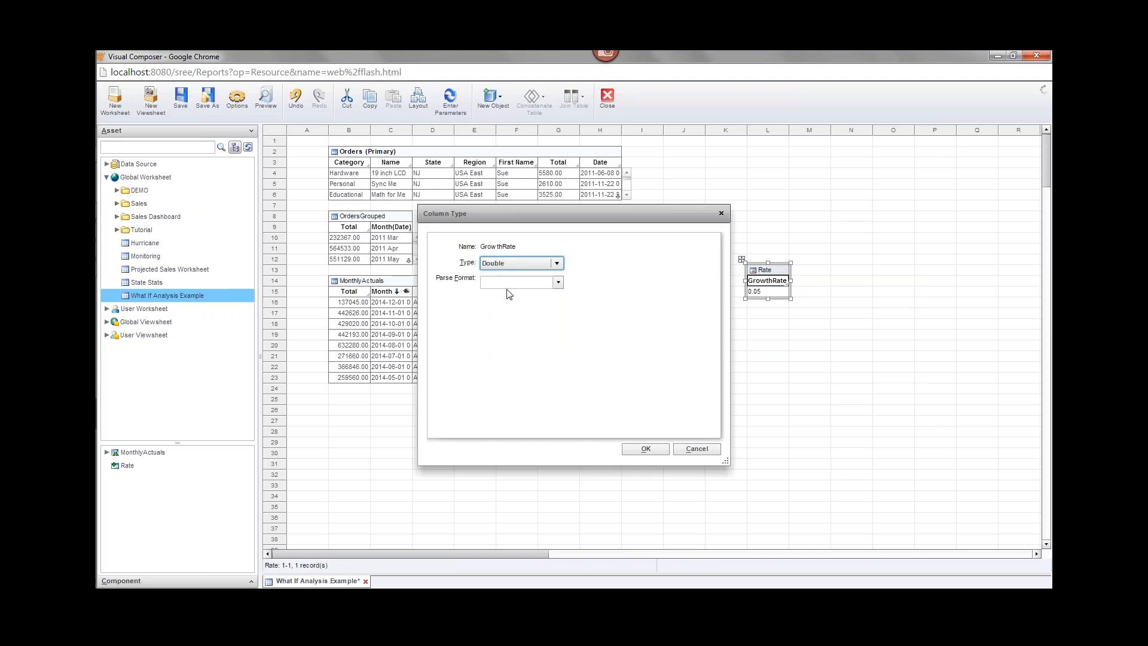
pyautogui.click(645, 449)
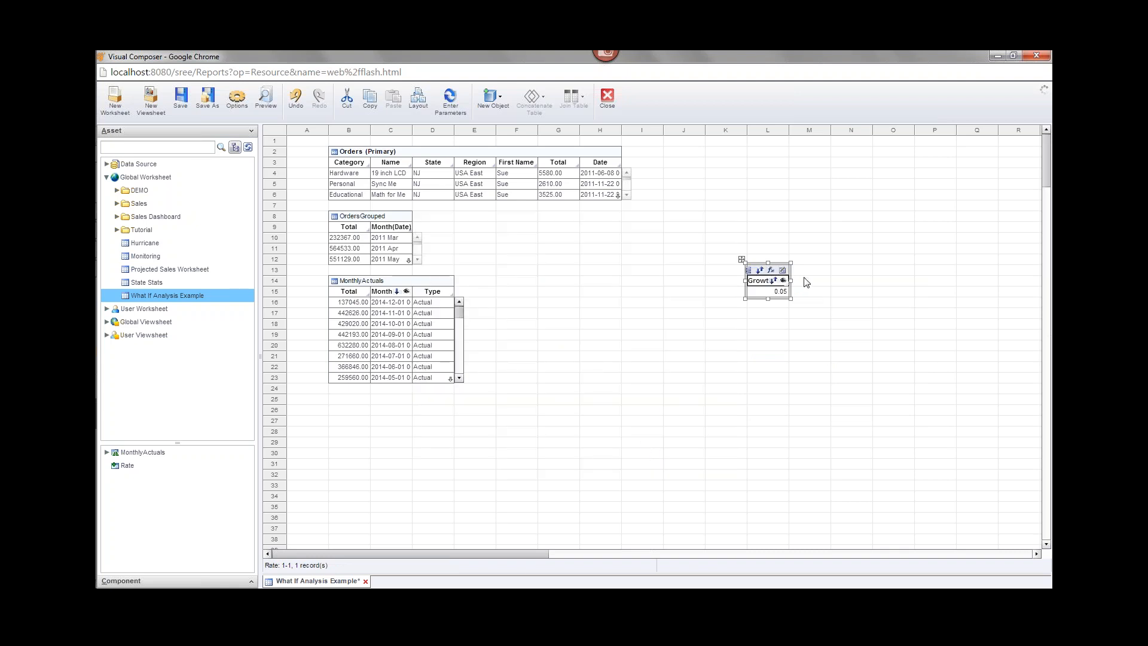
# Change the growth rate value from 0.05 to 0.07.
pyautogui.click(794, 346)
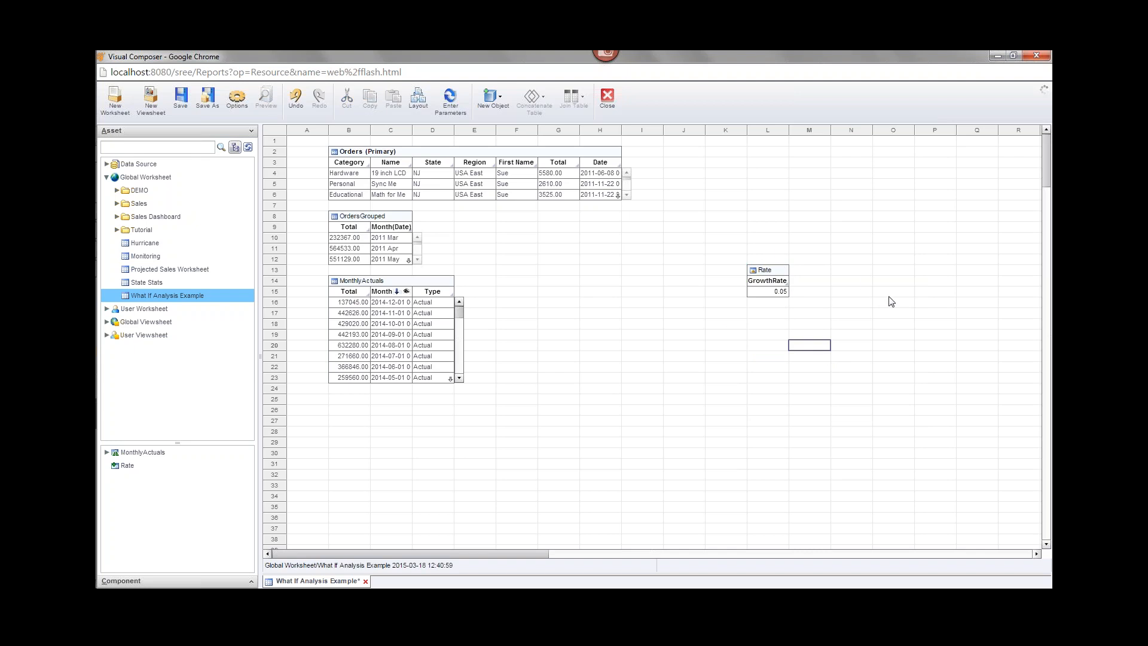
pyautogui.click(782, 289)
pyautogui.click(783, 289)
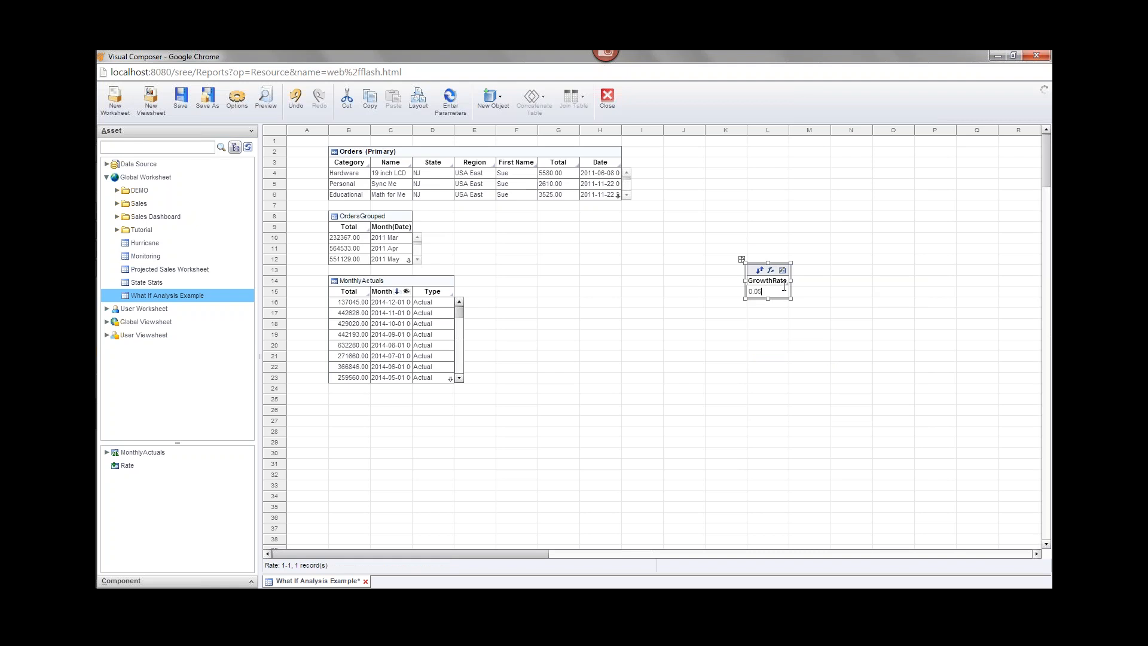
pyautogui.press('BackSpace')
pyautogui.write('7')
pyautogui.click(781, 325)
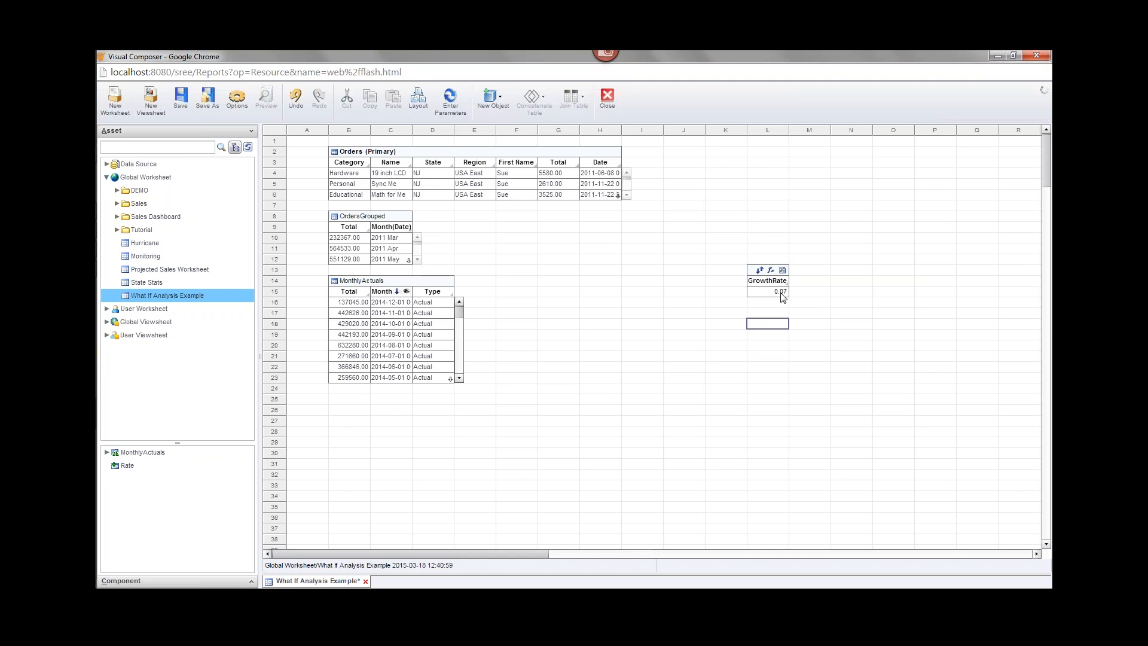
# Make the growth rate negative, -0.07, and save the worksheet.
pyautogui.click(752, 291)
pyautogui.click(752, 292)
pyautogui.click(752, 291)
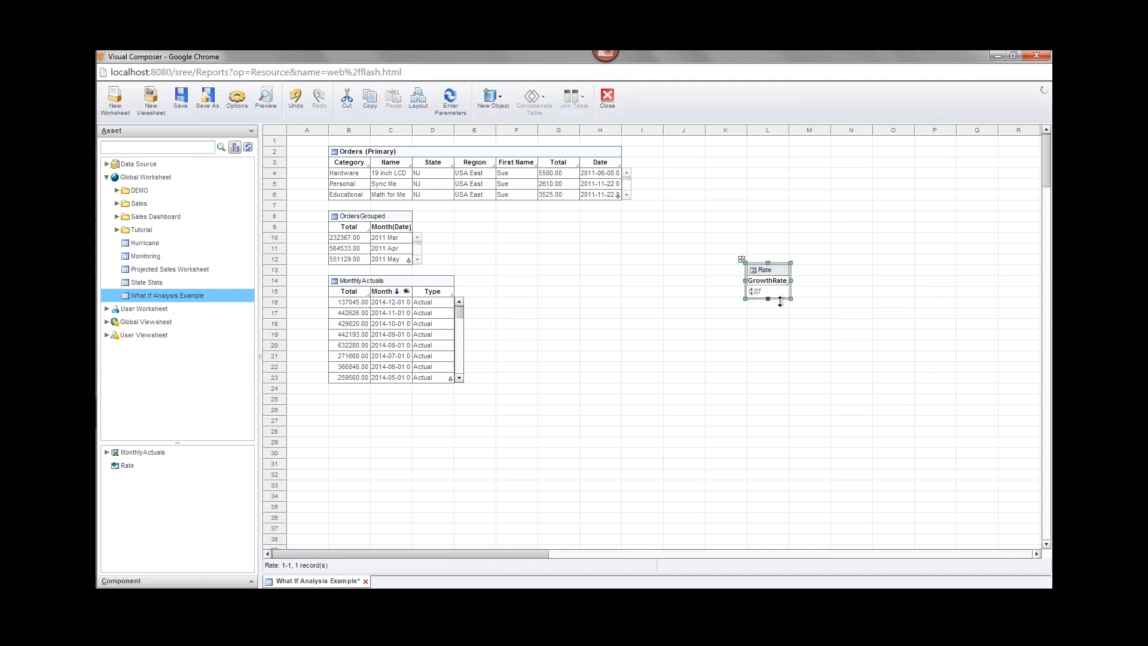
pyautogui.write('-')
pyautogui.click(810, 334)
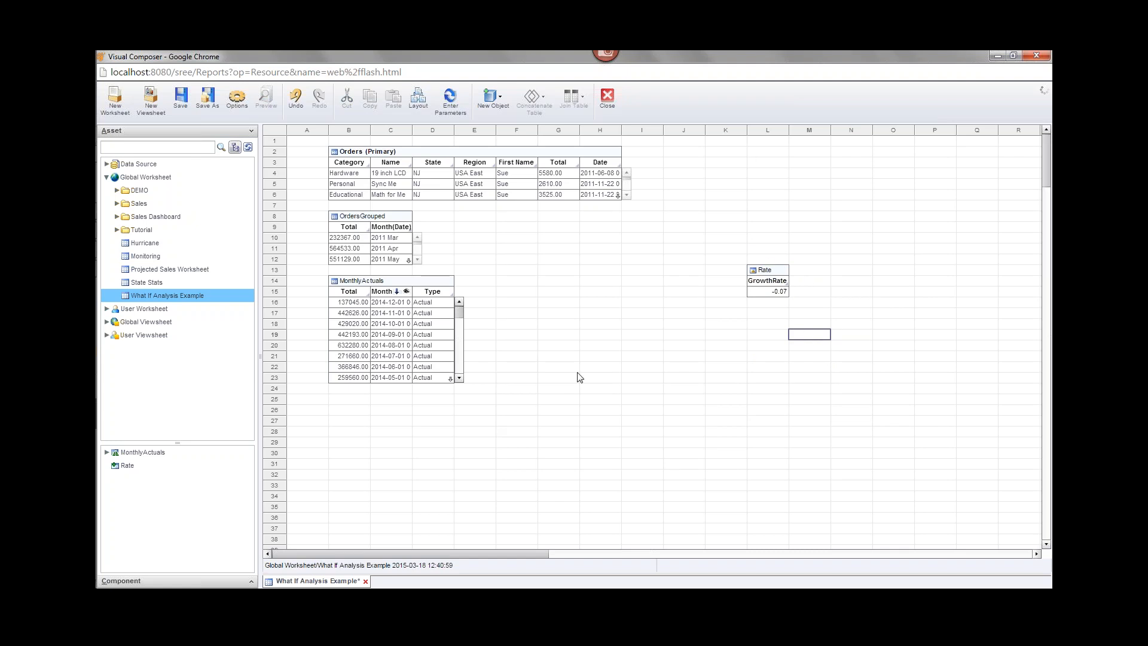
pyautogui.hotkey('ctrl', 's')
pyautogui.moveTo(762, 295)
# Add an embedded table spanning column H rows 14–23 and save.
pyautogui.click(494, 108)
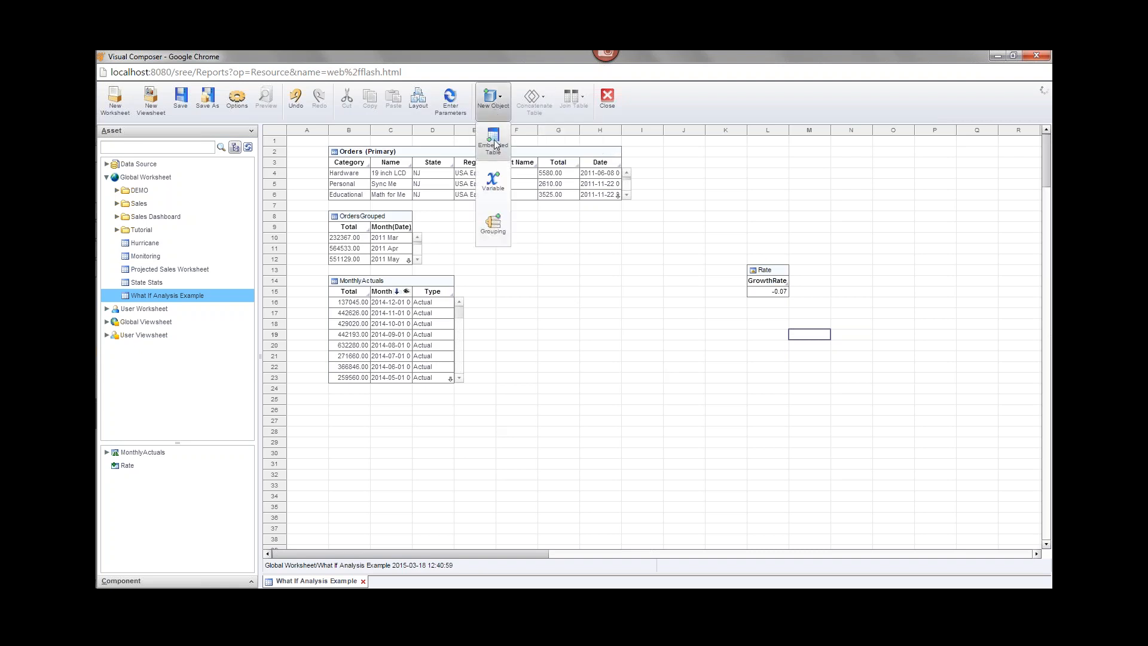
pyautogui.click(495, 142)
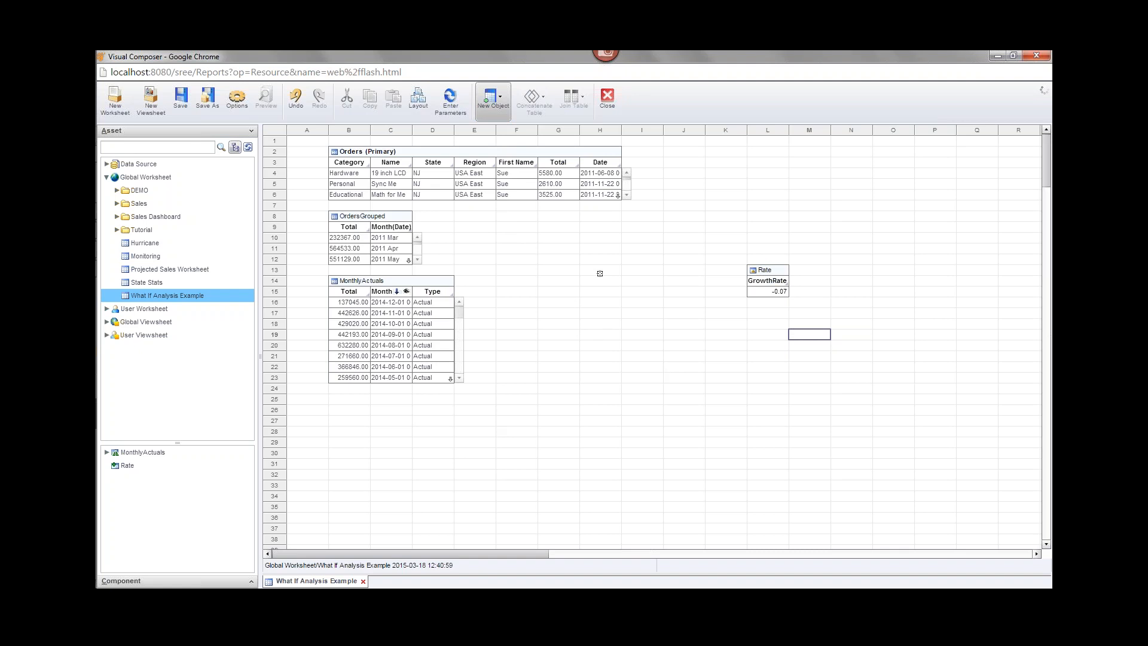
pyautogui.moveTo(601, 282); pyautogui.dragTo(600, 380)
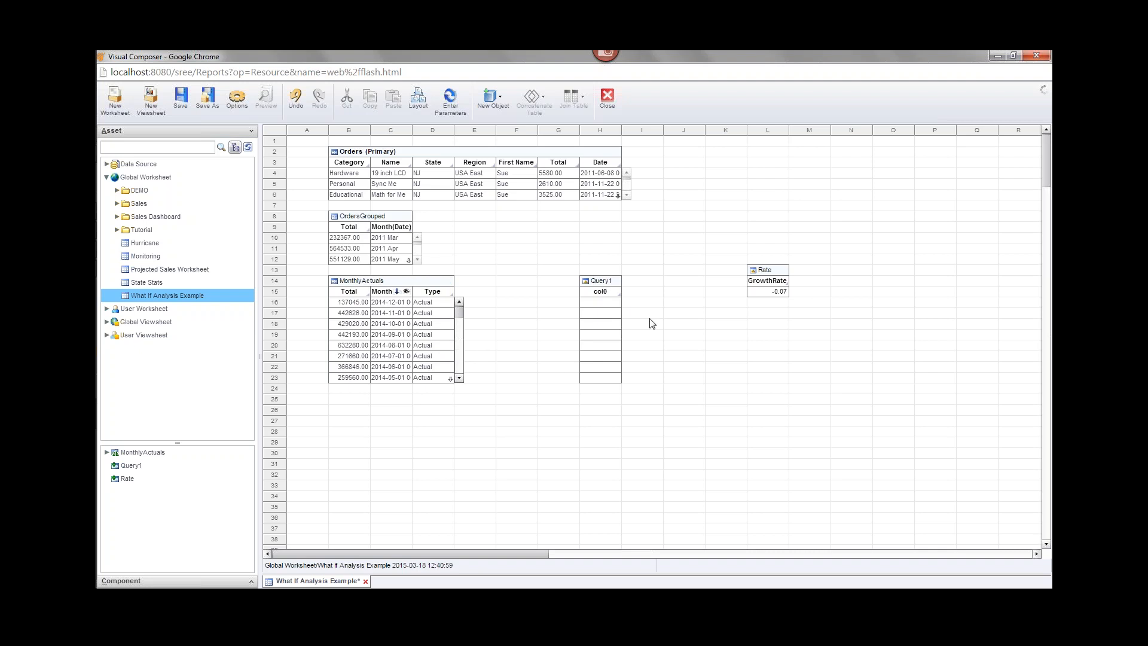
pyautogui.hotkey('ctrl', 's')
# Move the Rate table one column right and one row down; open Query1's properties.
pyautogui.moveTo(593, 290)
pyautogui.moveTo(740, 256); pyautogui.dragTo(780, 321)
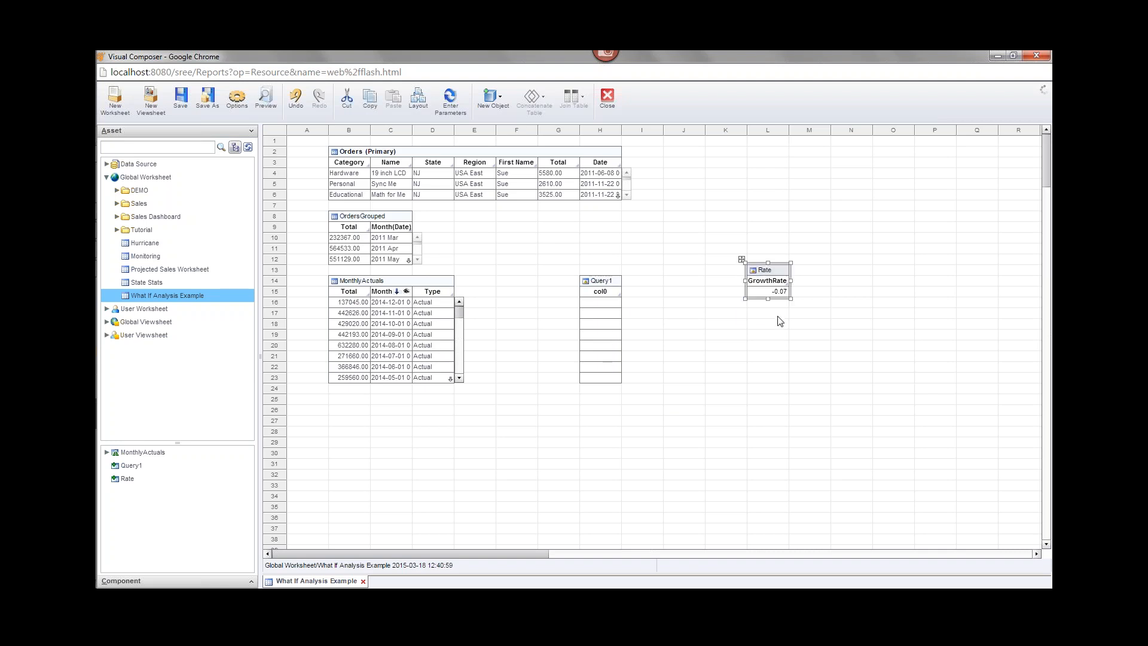
pyautogui.press('Right')
pyautogui.press('Down')
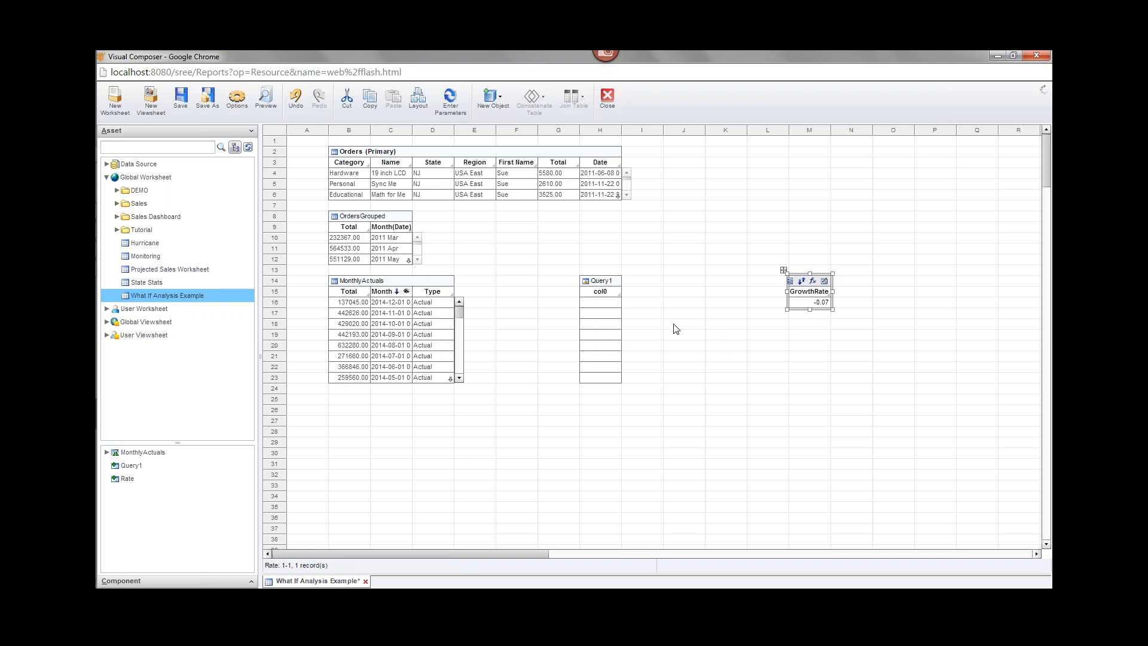
pyautogui.rightClick(586, 286)
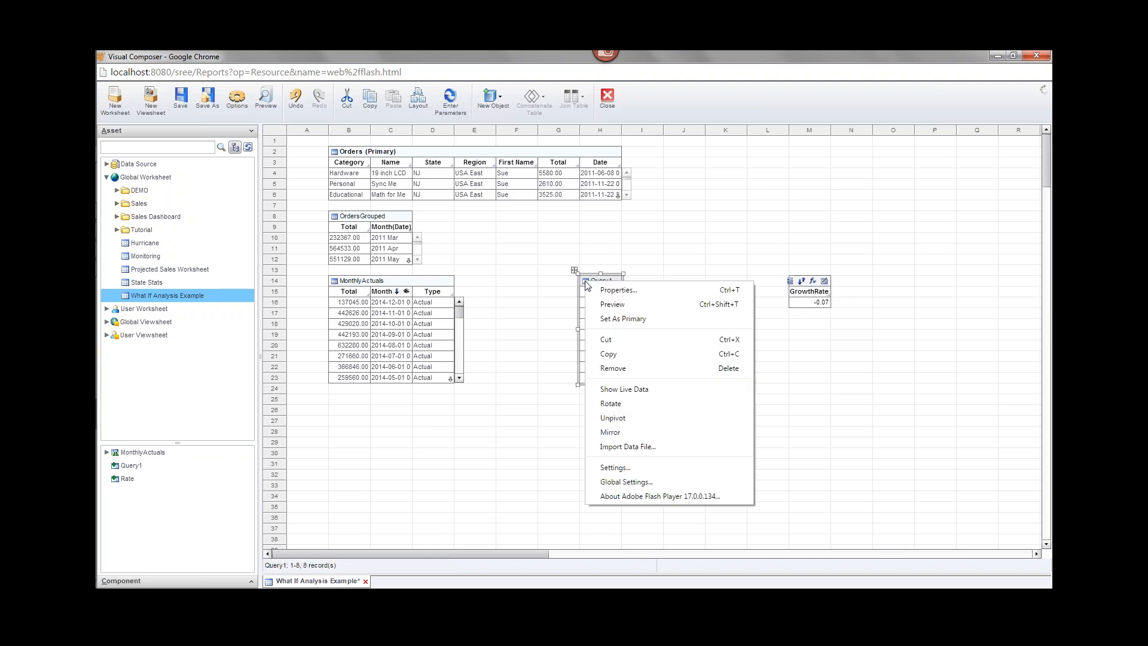
pyautogui.click(619, 290)
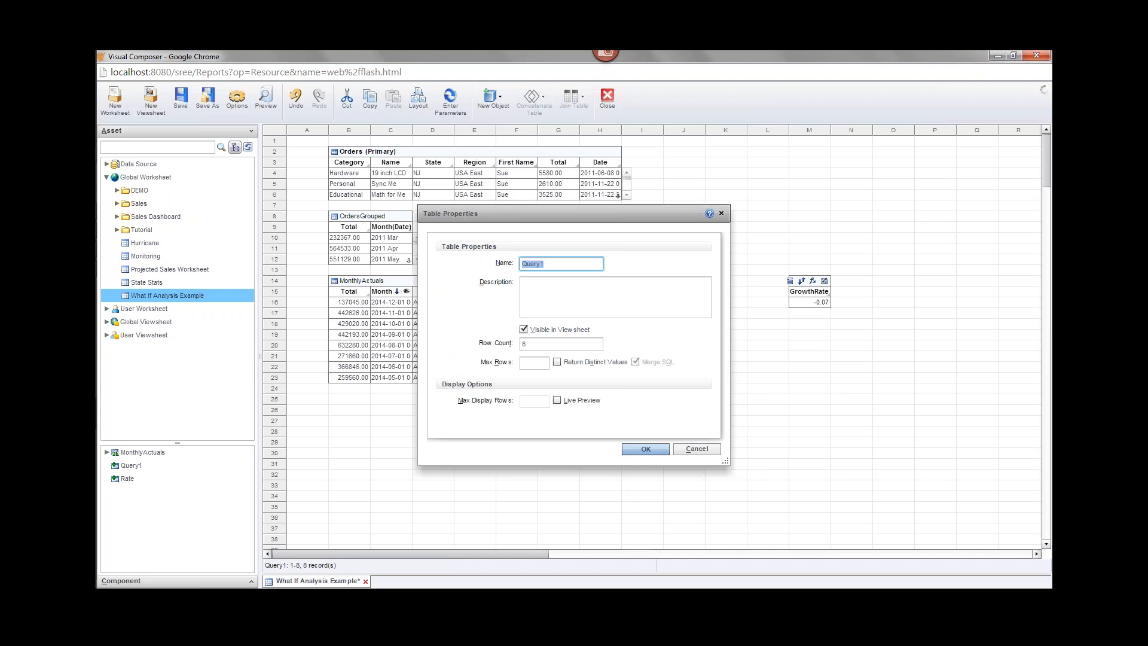
# Enter MonthlyProjected as the embedded table's name, confirm it, and save the worksheet with Ctrl+S.
pyautogui.write('mc')
pyautogui.write('M')
pyautogui.write('R')
pyautogui.click(646, 448)
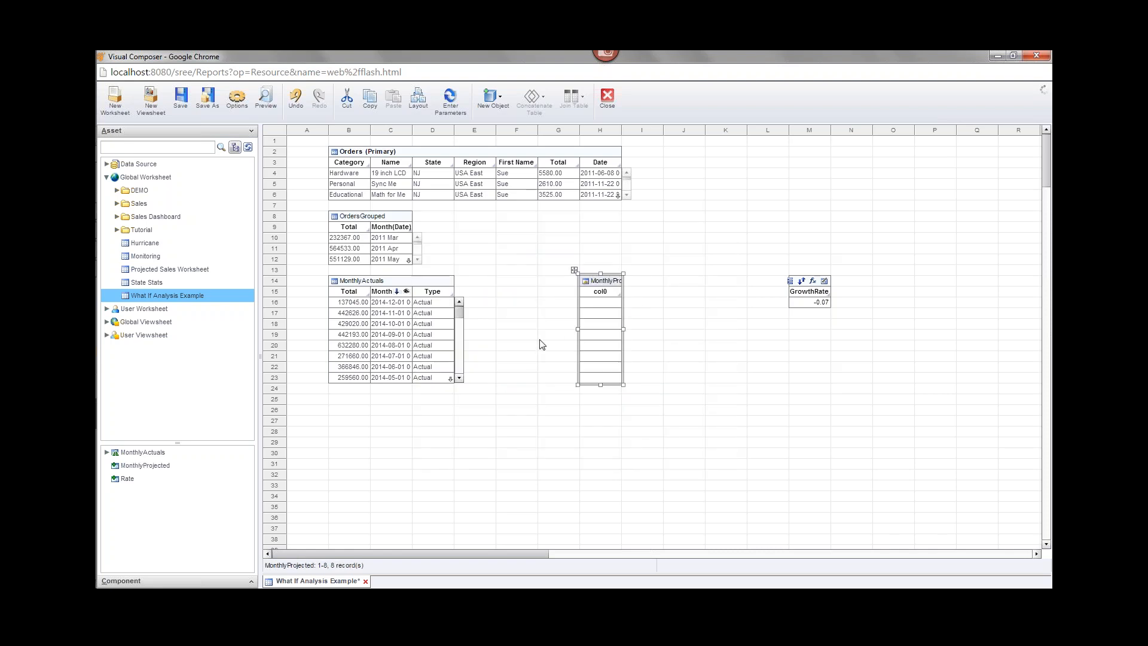
pyautogui.moveTo(594, 320)
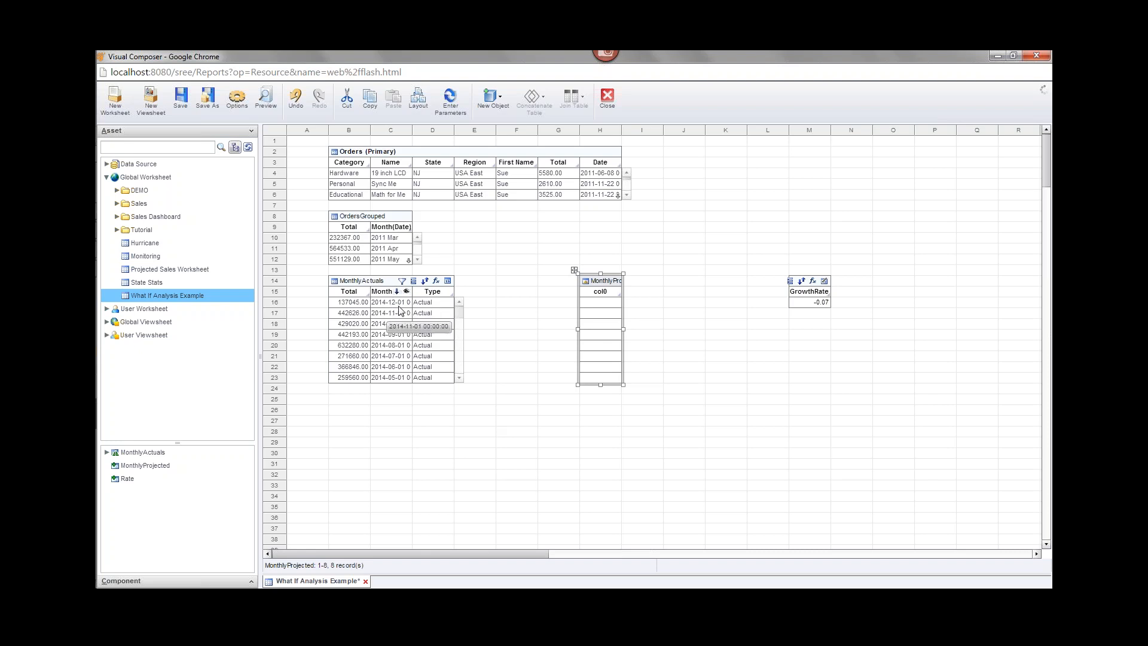
pyautogui.hotkey('ctrl', 's')
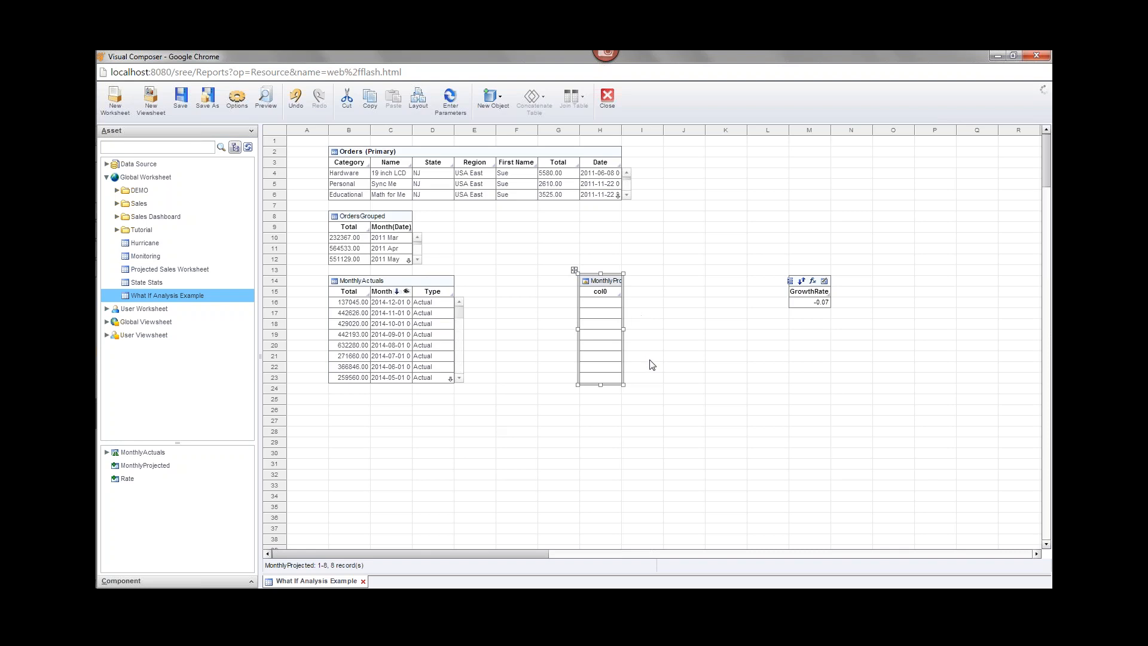
pyautogui.moveTo(602, 282)
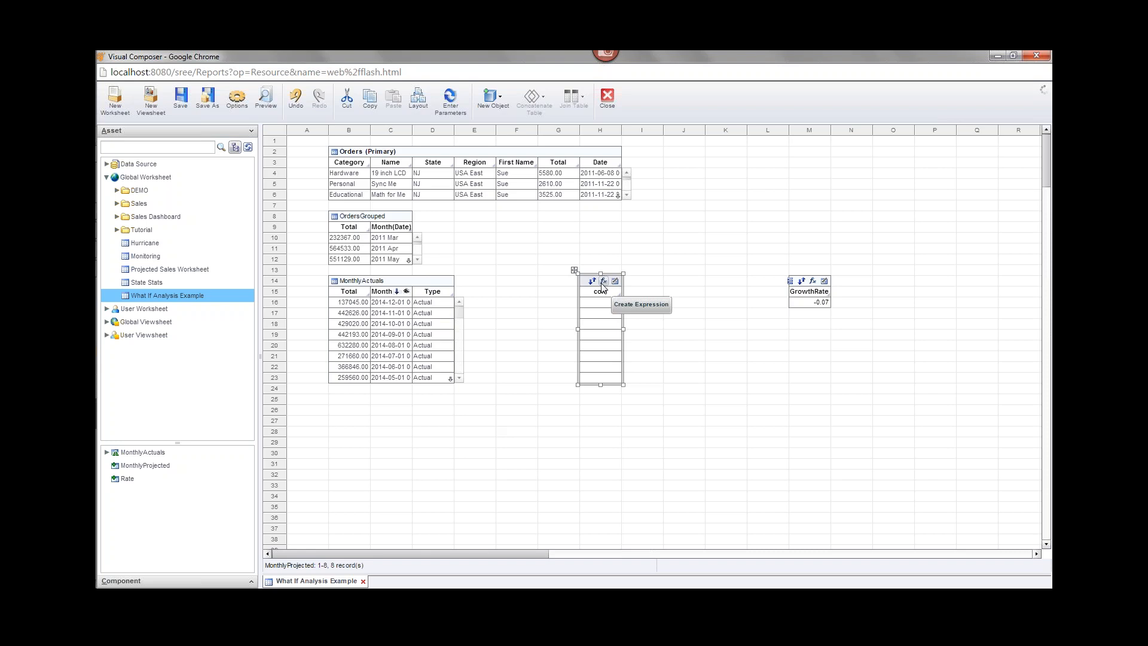
# Add an expression column named Month to MonthlyProjected.
pyautogui.click(603, 282)
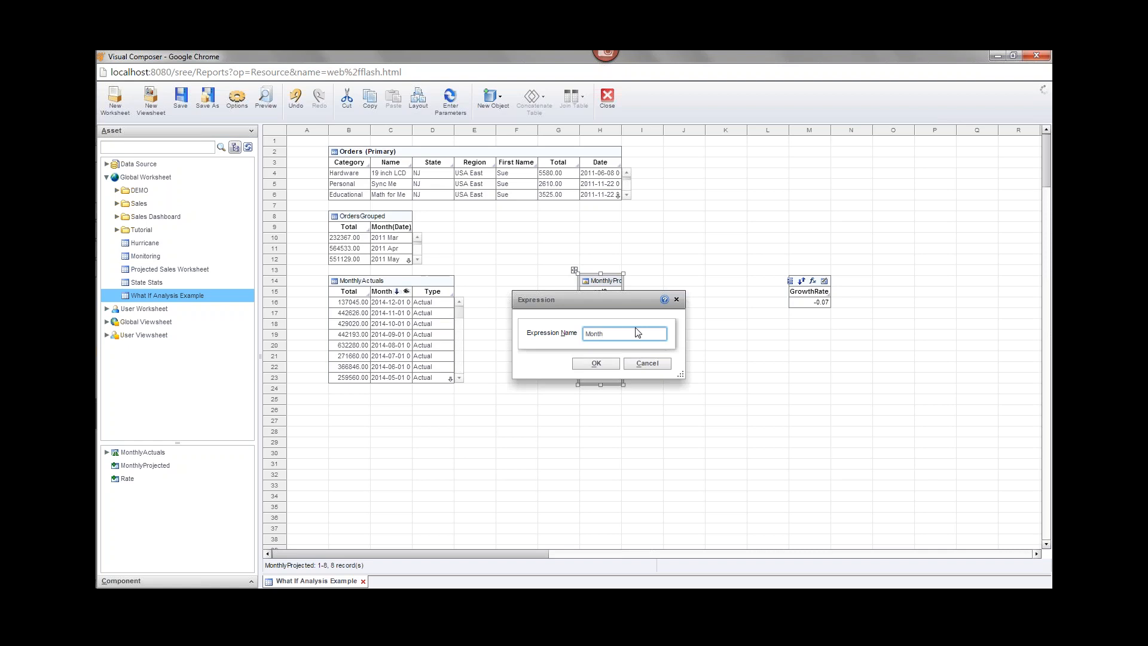
pyautogui.click(598, 363)
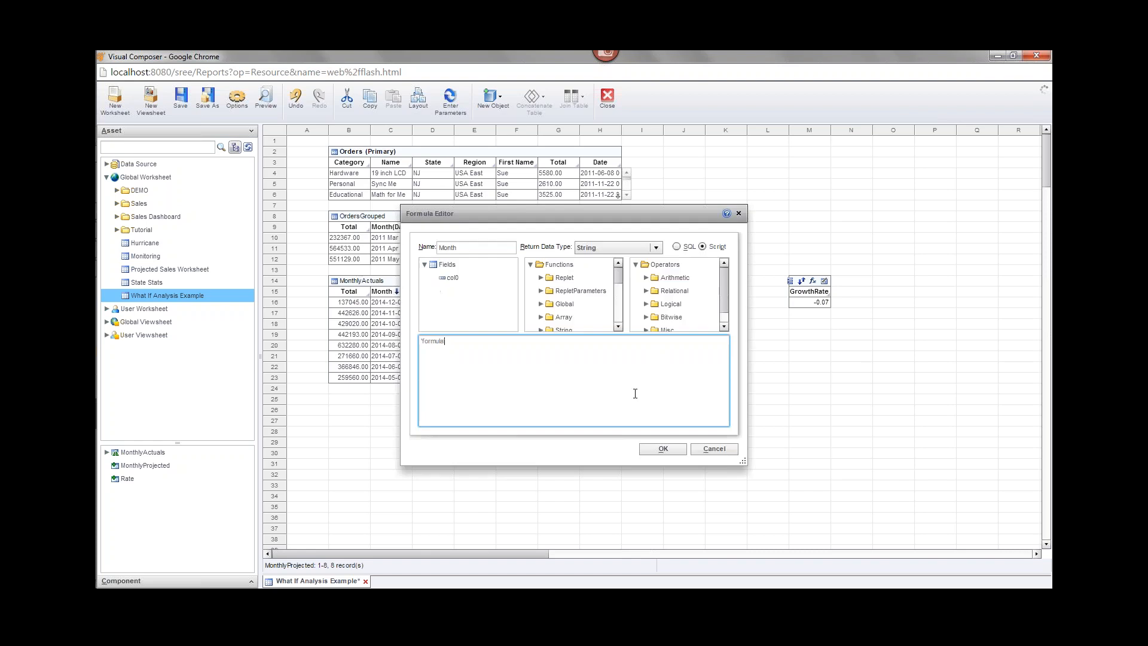
pyautogui.moveTo(643, 210); pyautogui.dragTo(685, 259)
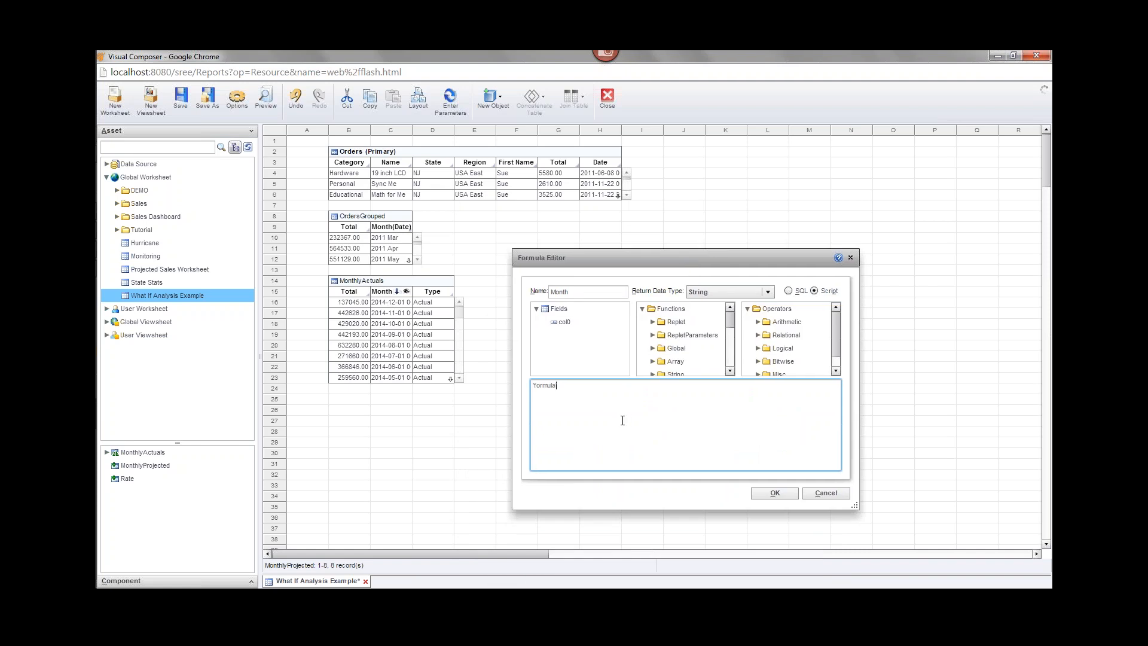
# Replace the placeholder 'formula' text in the Month script with 'if(row ==1) {'.
pyautogui.doubleClick(549, 387)
pyautogui.press('BackSpace')
pyautogui.write('if(row')
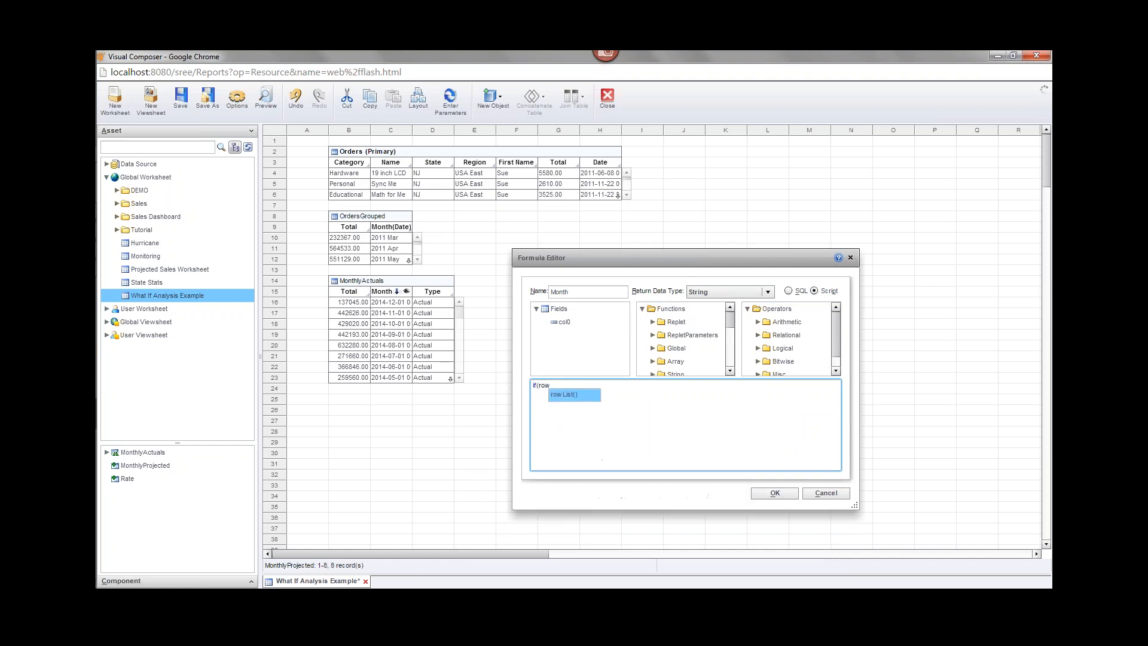
pyautogui.write(' ==1')
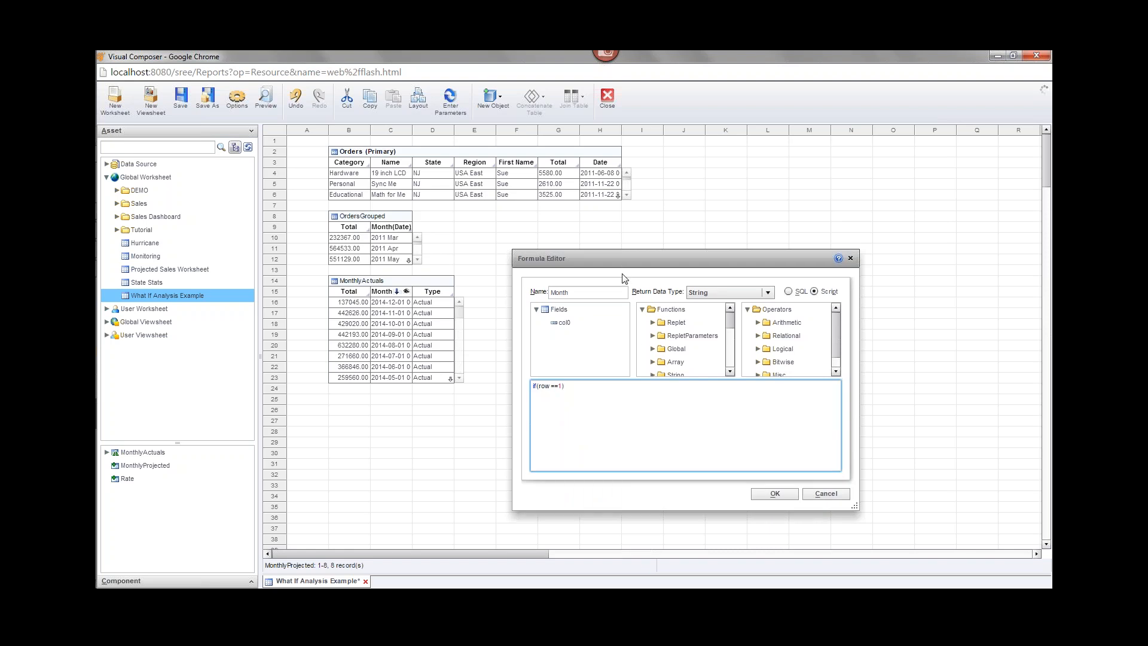
pyautogui.moveTo(624, 268); pyautogui.dragTo(636, 384)
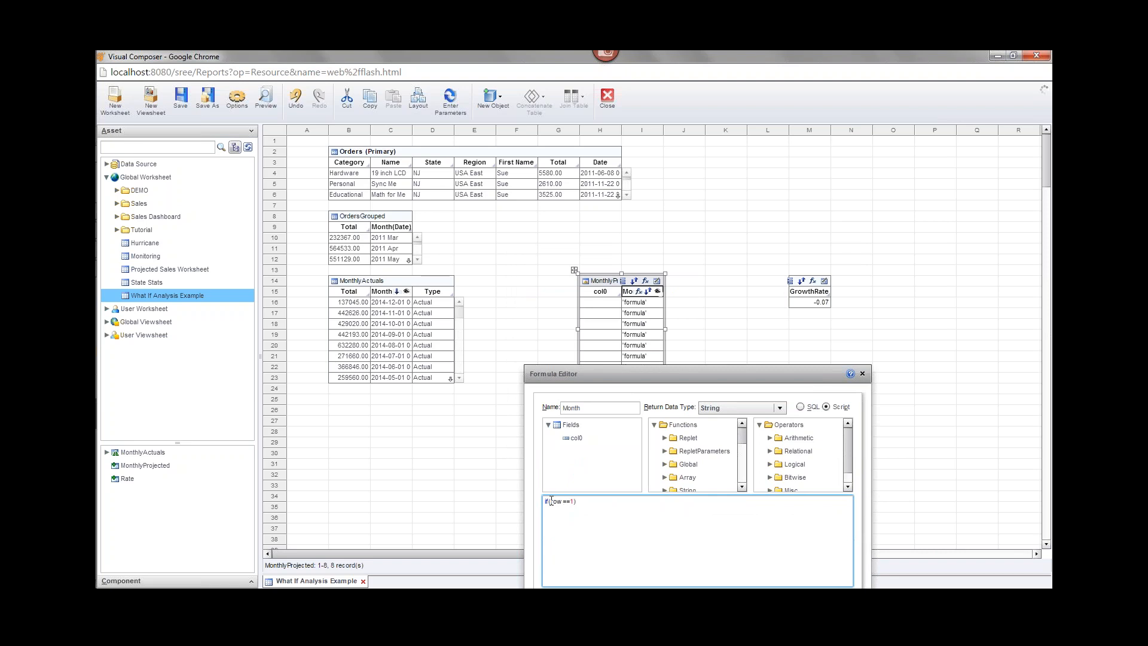
pyautogui.moveTo(551, 501); pyautogui.dragTo(559, 503)
pyautogui.moveTo(640, 375); pyautogui.dragTo(625, 293)
pyautogui.click(609, 425)
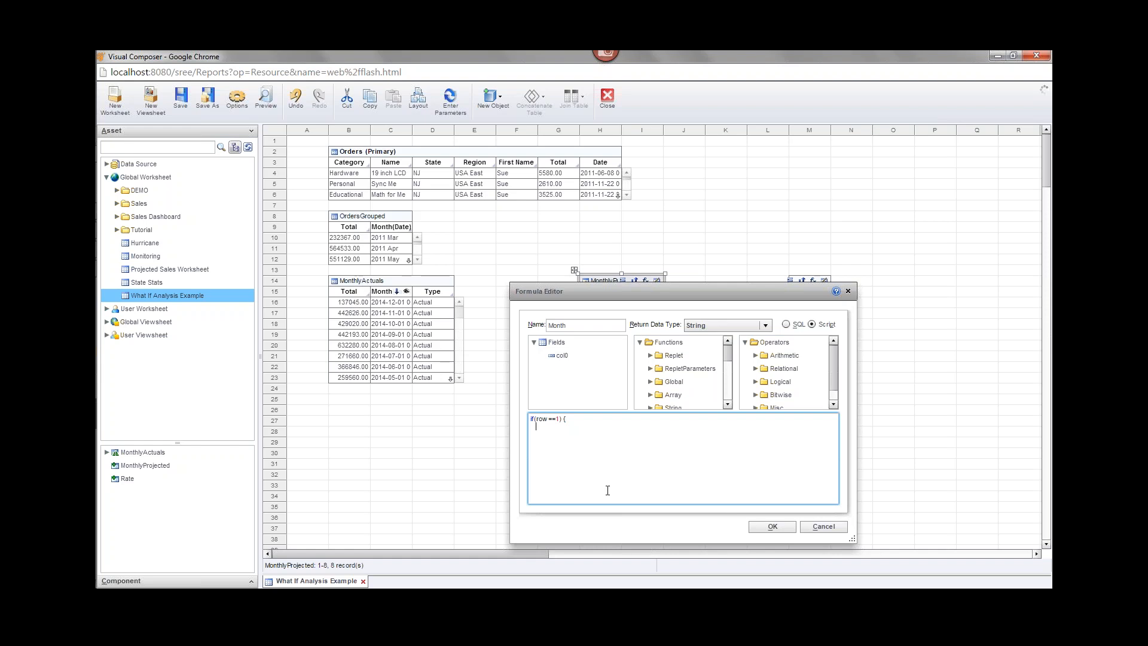
# Return MonthlyActuals['Month(Date)'][0] inside the if(row ==1) block and close the brace.
pyautogui.write('Mont')
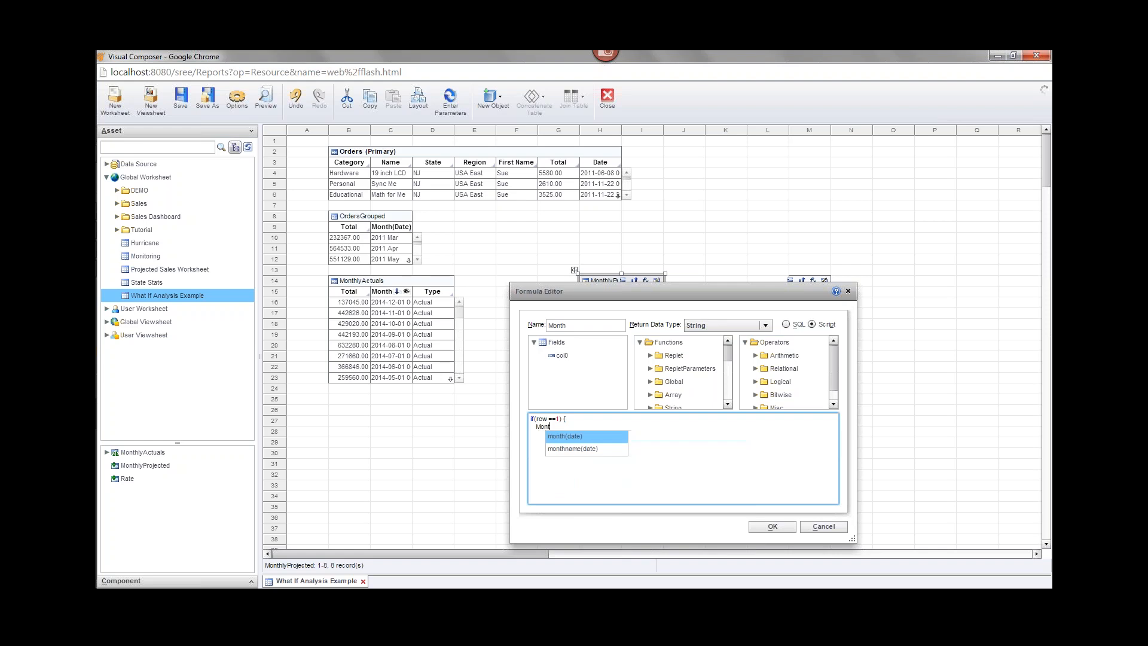
pyautogui.write('hly')
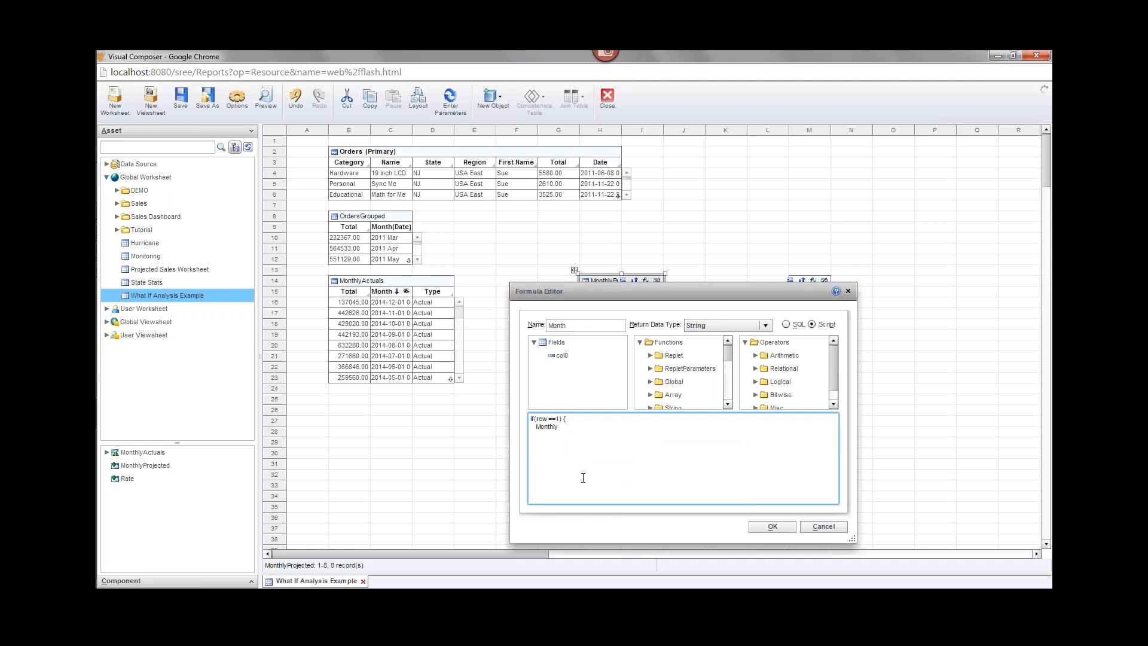
pyautogui.write("Actuals['")
pyautogui.write('Month')
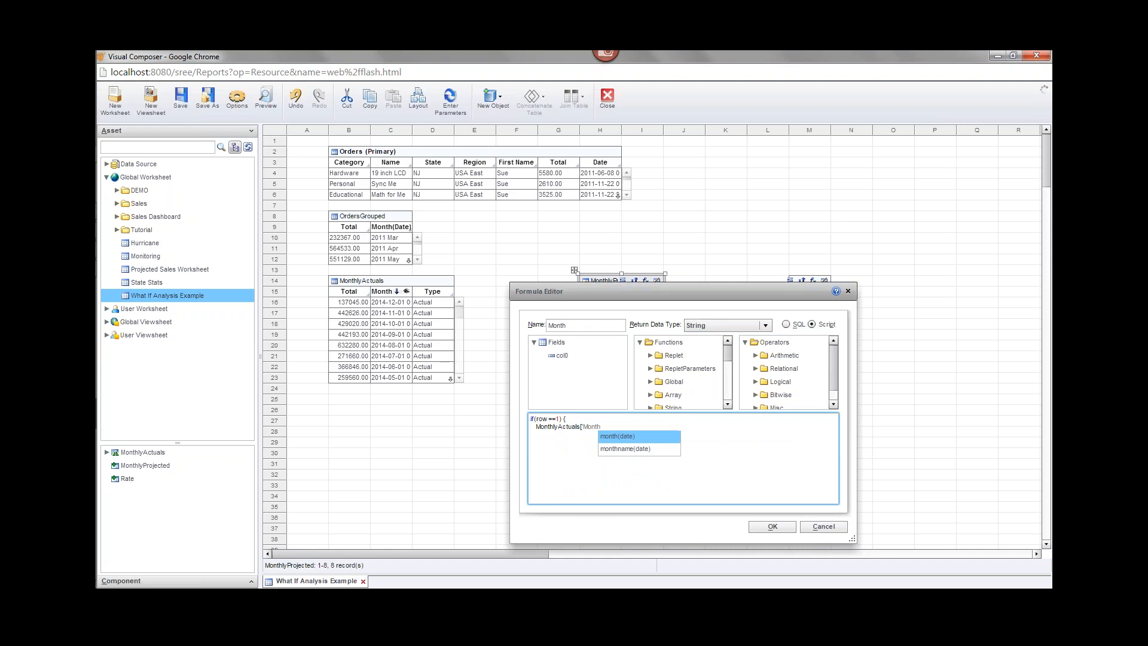
pyautogui.write("'")
pyautogui.press('BackSpace')
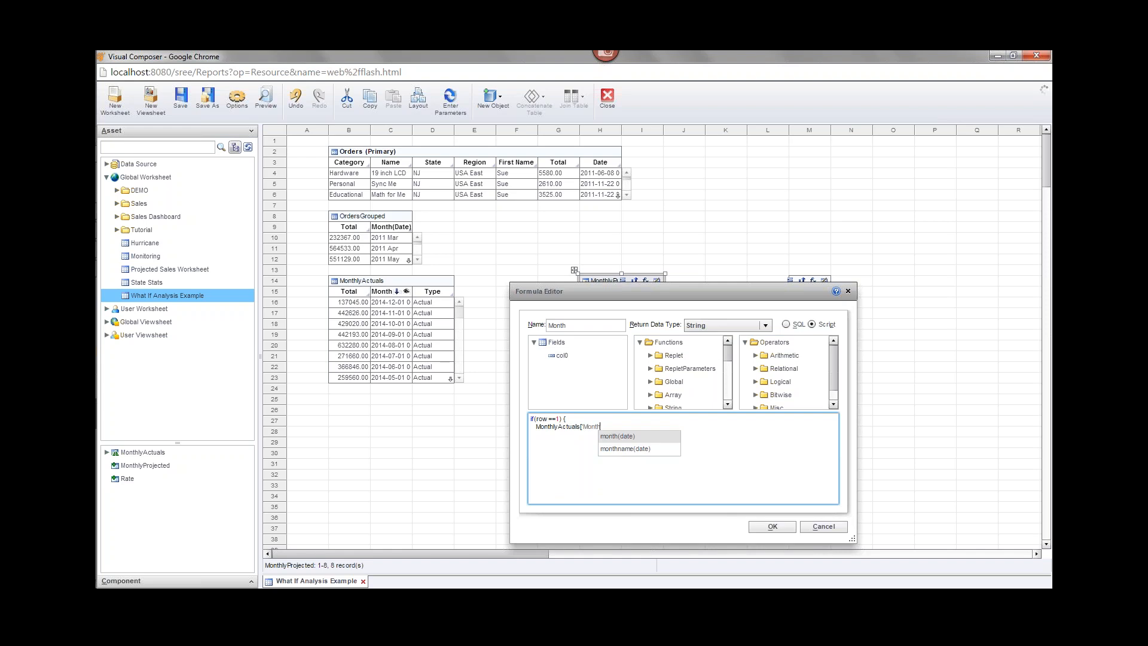
pyautogui.write('(')
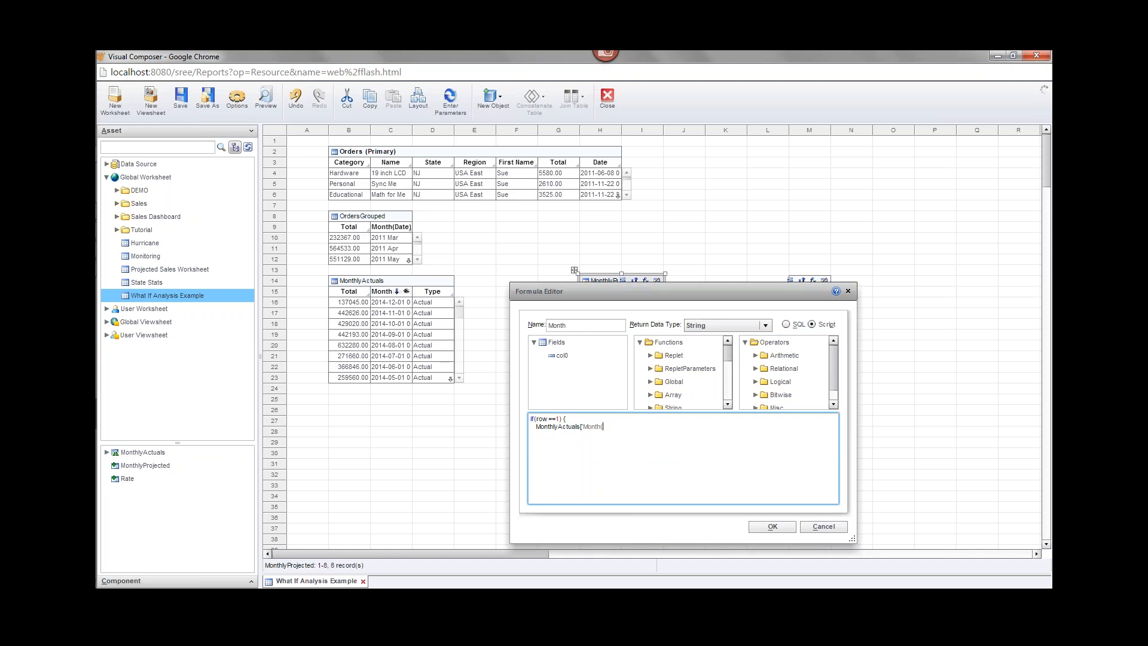
pyautogui.write('Date)')
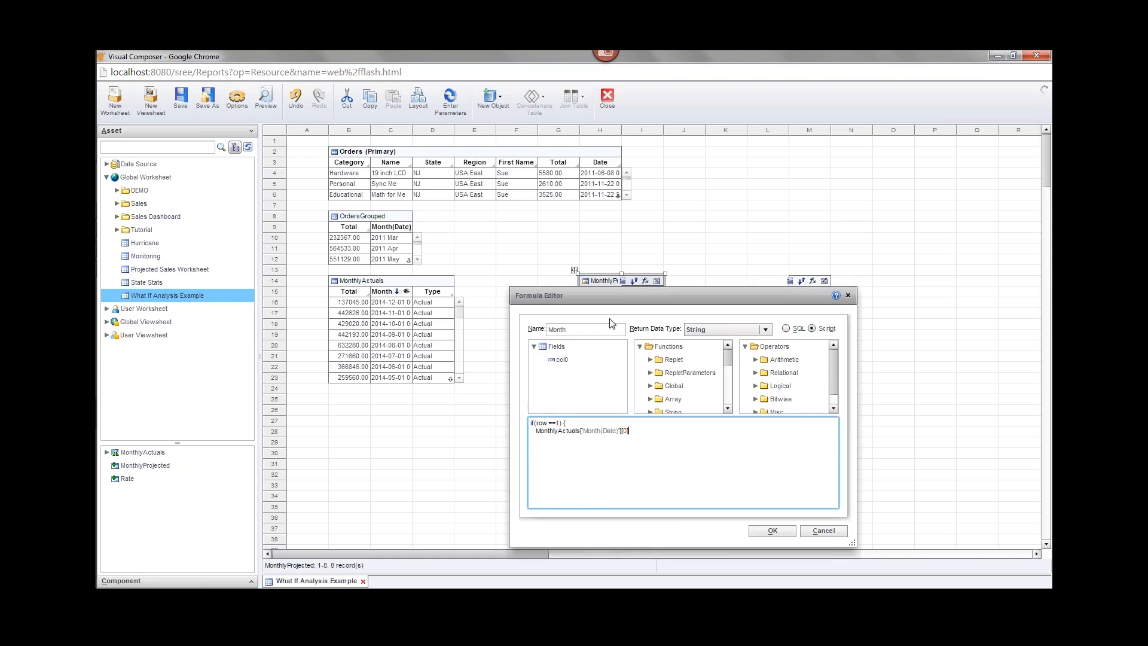
pyautogui.moveTo(608, 291); pyautogui.dragTo(602, 380)
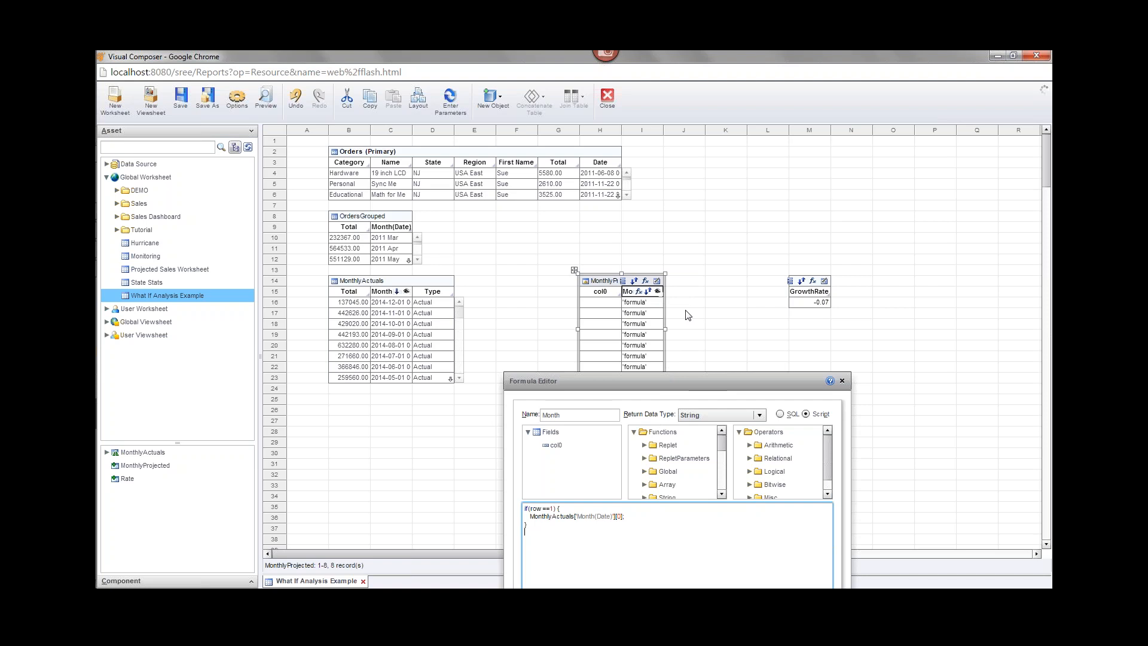
pyautogui.moveTo(652, 378); pyautogui.dragTo(654, 294)
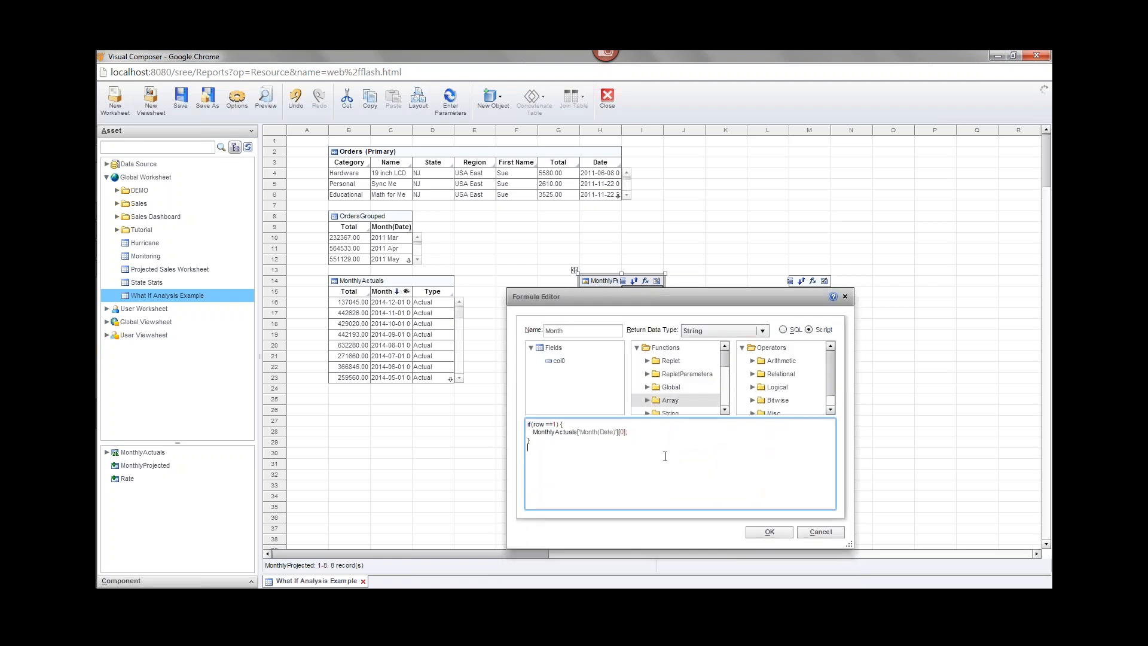
# Begin an else branch calling dateAdd with the 'm' interval and an increment of 1.
pyautogui.write('else {   d')
pyautogui.write('ate')
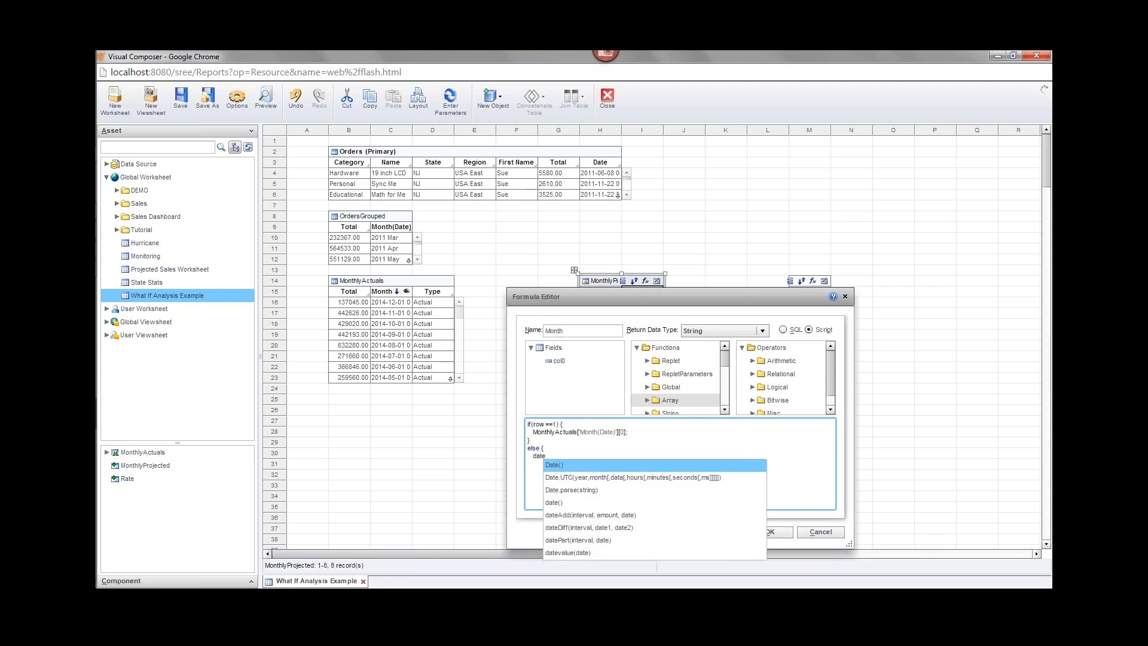
pyautogui.write('A')
pyautogui.press('Return')
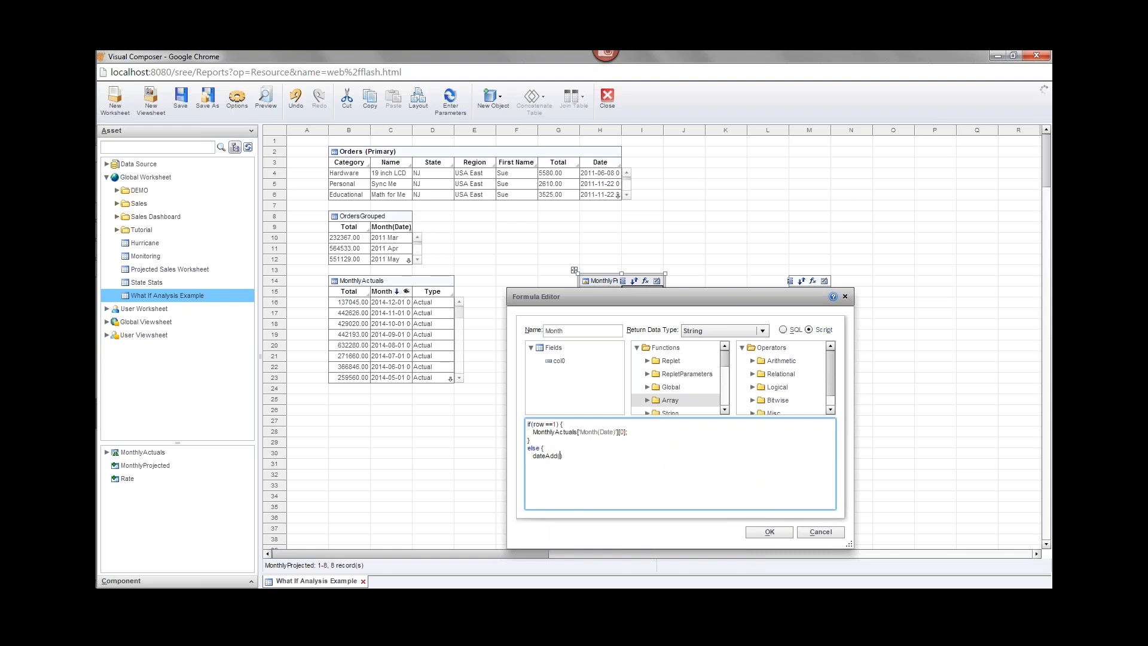
pyautogui.write("'m")
pyautogui.press('Escape')
pyautogui.write(',1,')
pyautogui.moveTo(618, 296); pyautogui.dragTo(617, 355)
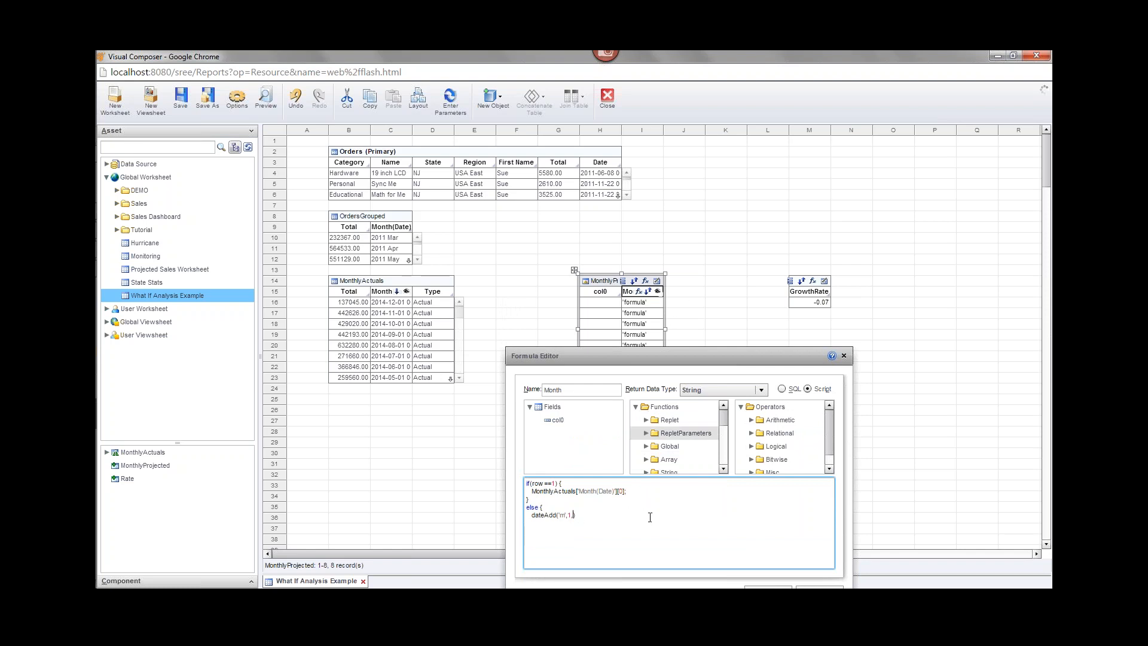
# Finish dateAdd with the previous row's field[-1]['Month'] and apply the Month formula.
pyautogui.write('ield[-1')
pyautogui.write('][')
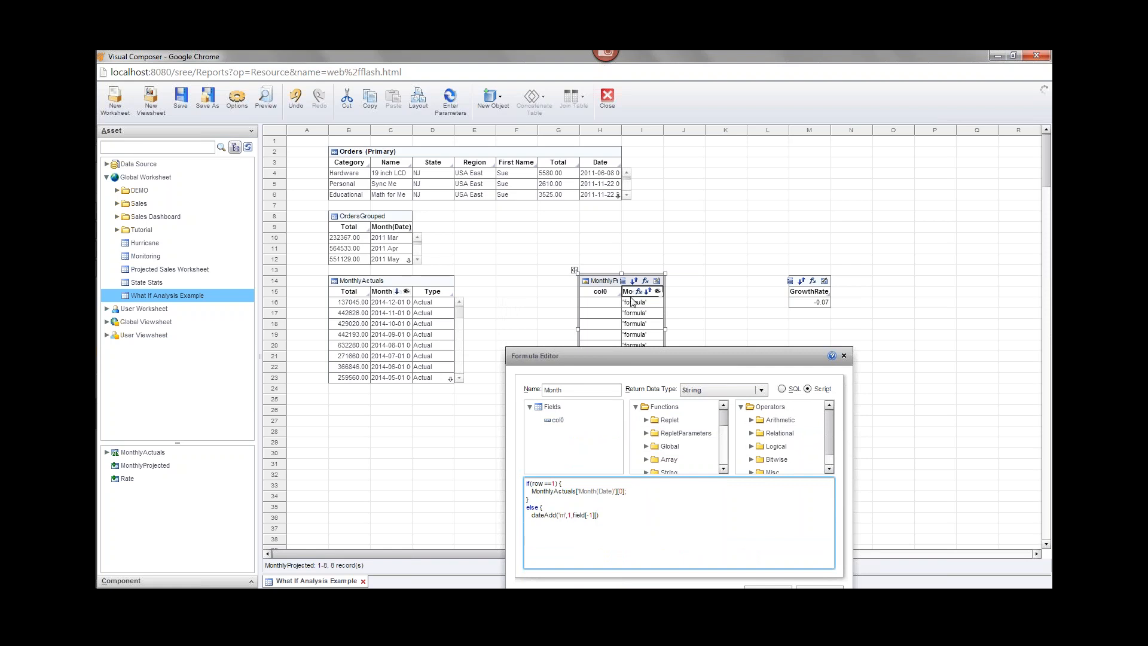
pyautogui.write("'Month")
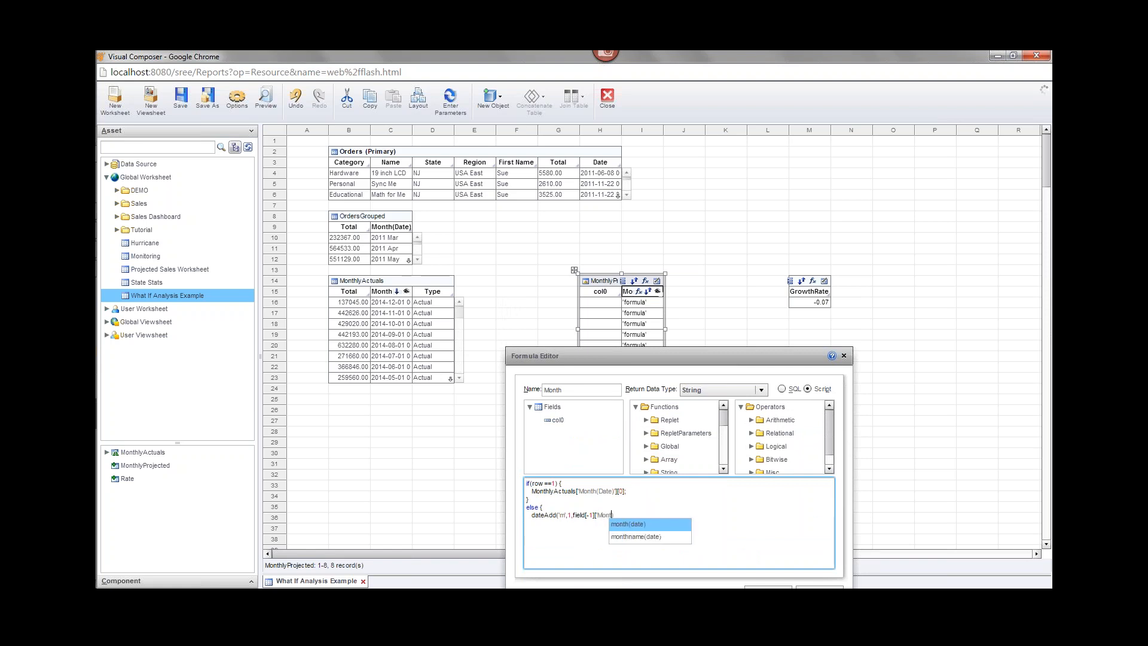
pyautogui.write("'")
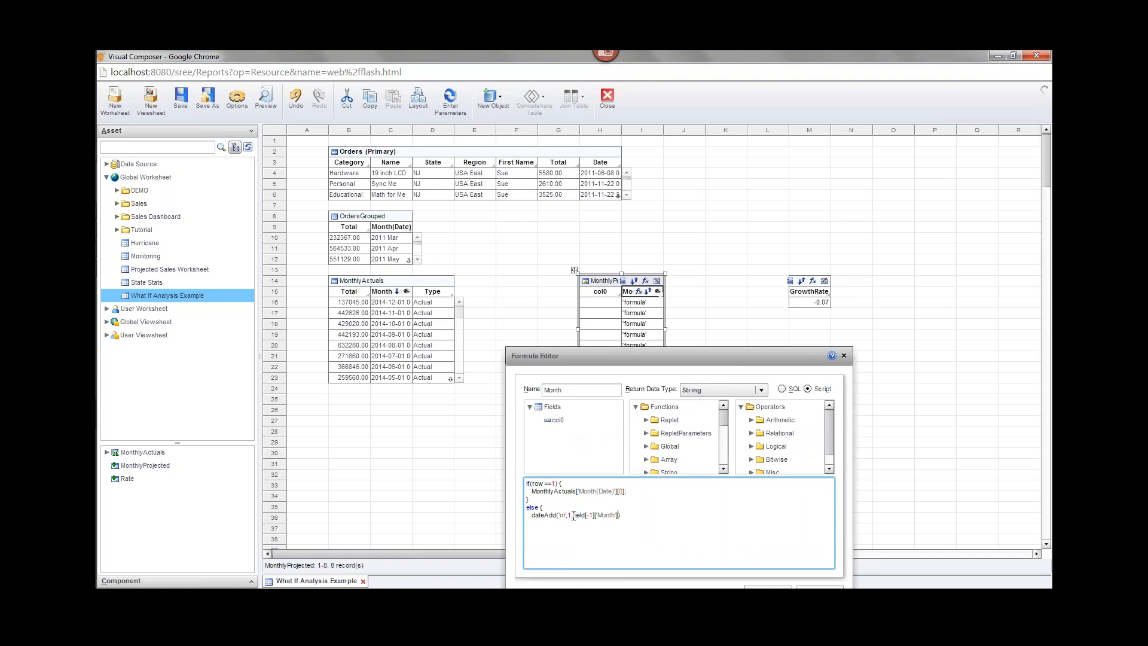
pyautogui.moveTo(573, 515); pyautogui.dragTo(620, 517)
pyautogui.click(531, 515)
pyautogui.moveTo(532, 514); pyautogui.dragTo(637, 526)
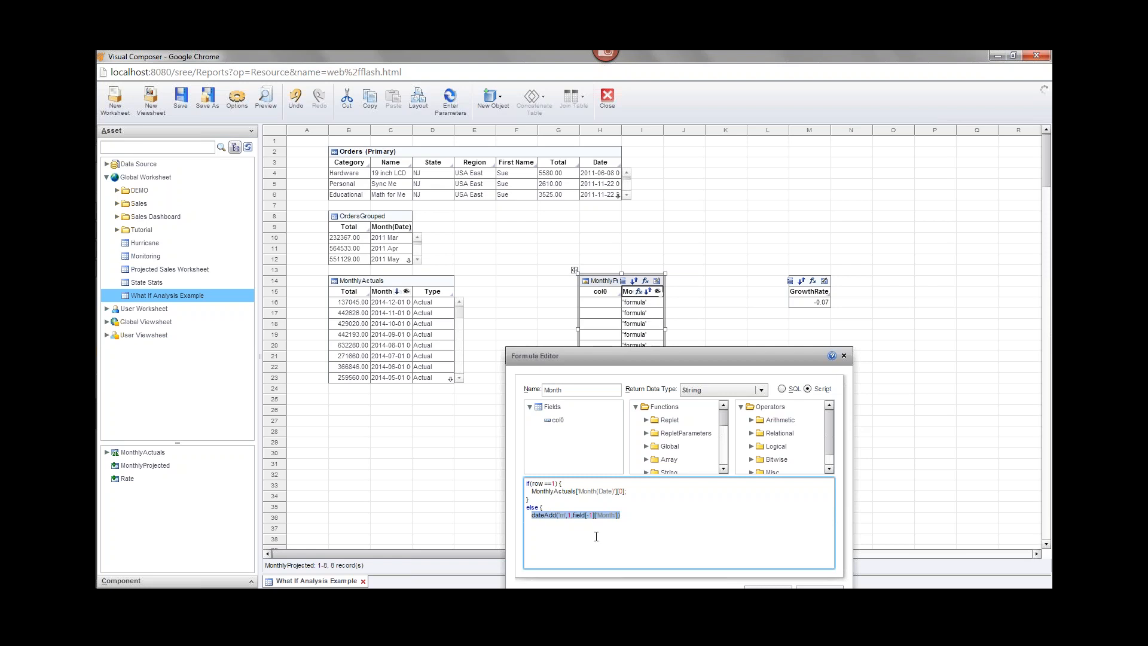
pyautogui.click(644, 517)
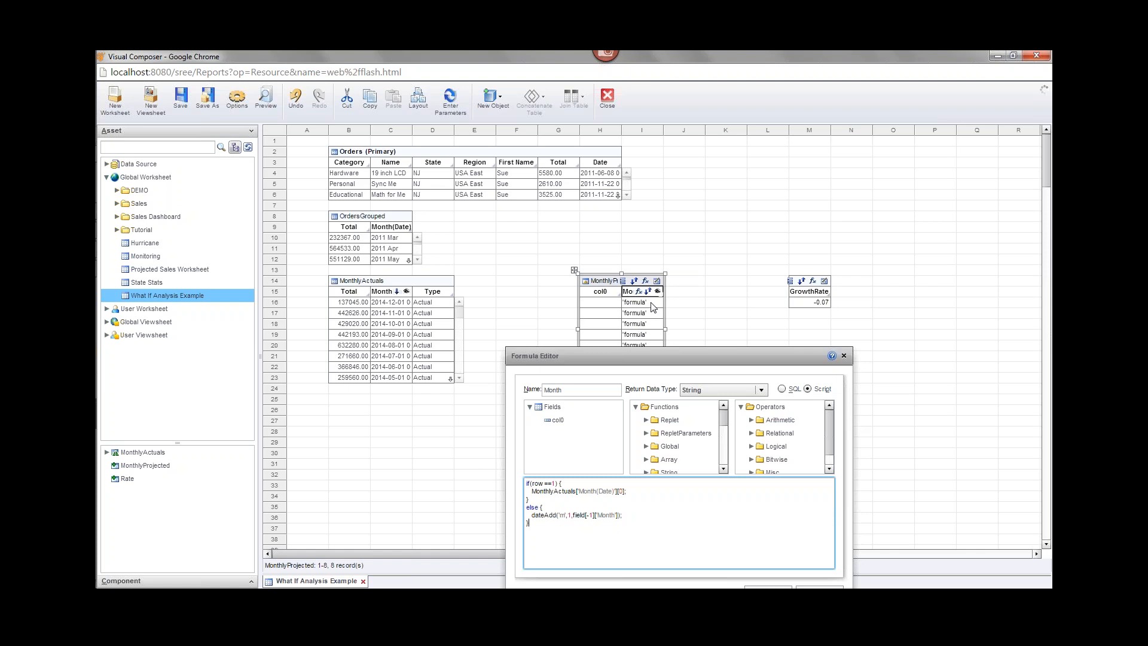
pyautogui.click(661, 528)
pyautogui.moveTo(652, 361); pyautogui.dragTo(634, 231)
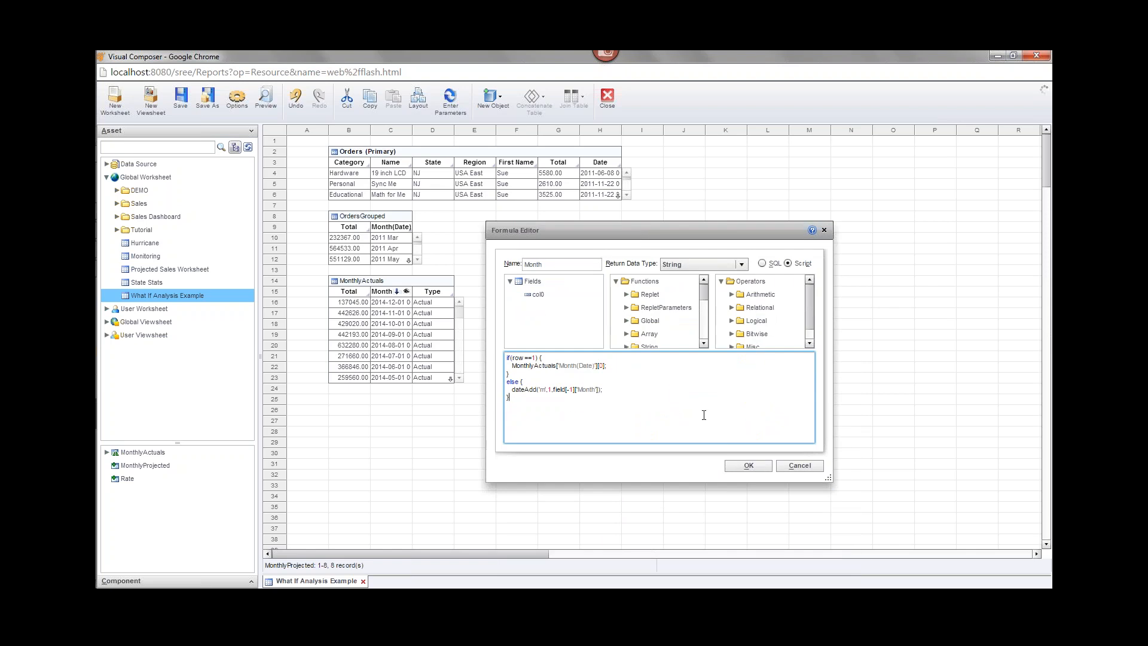
pyautogui.click(757, 467)
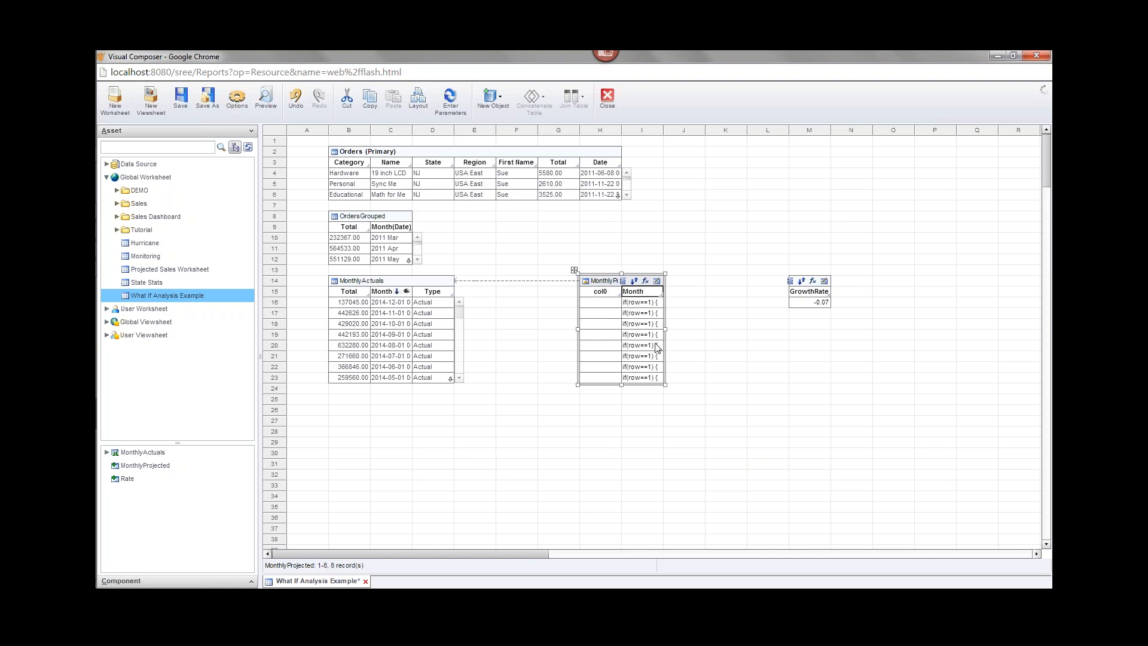
# Switch MonthlyProjected to Live Preview to show dates from 2014-12-01, then save the worksheet.
pyautogui.click(656, 281)
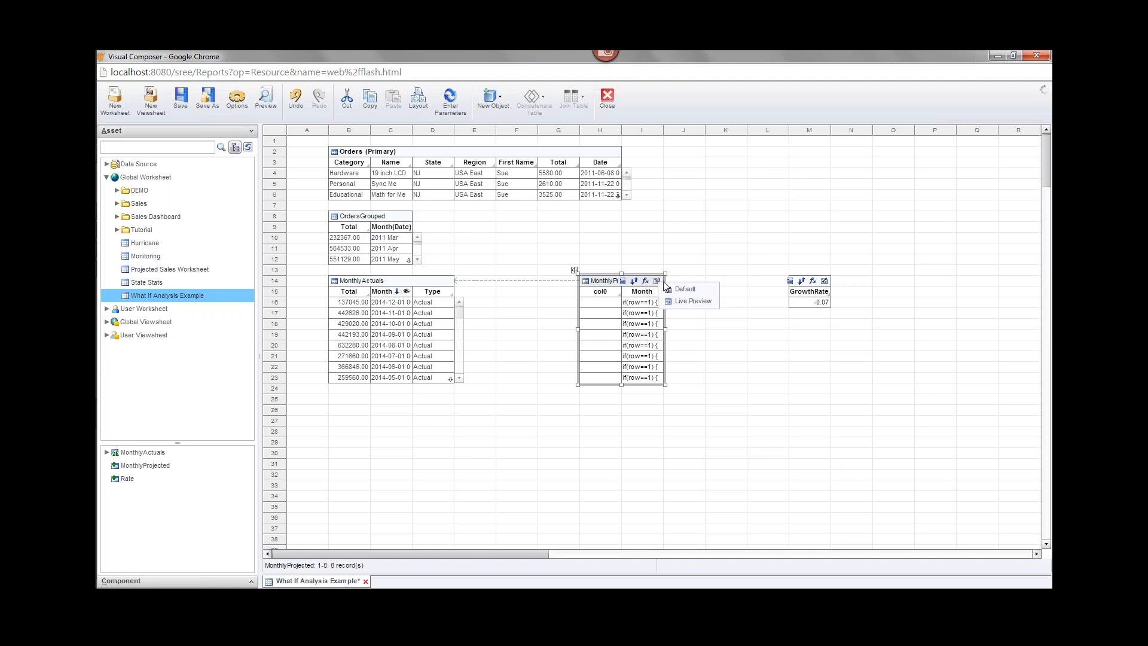
pyautogui.click(691, 301)
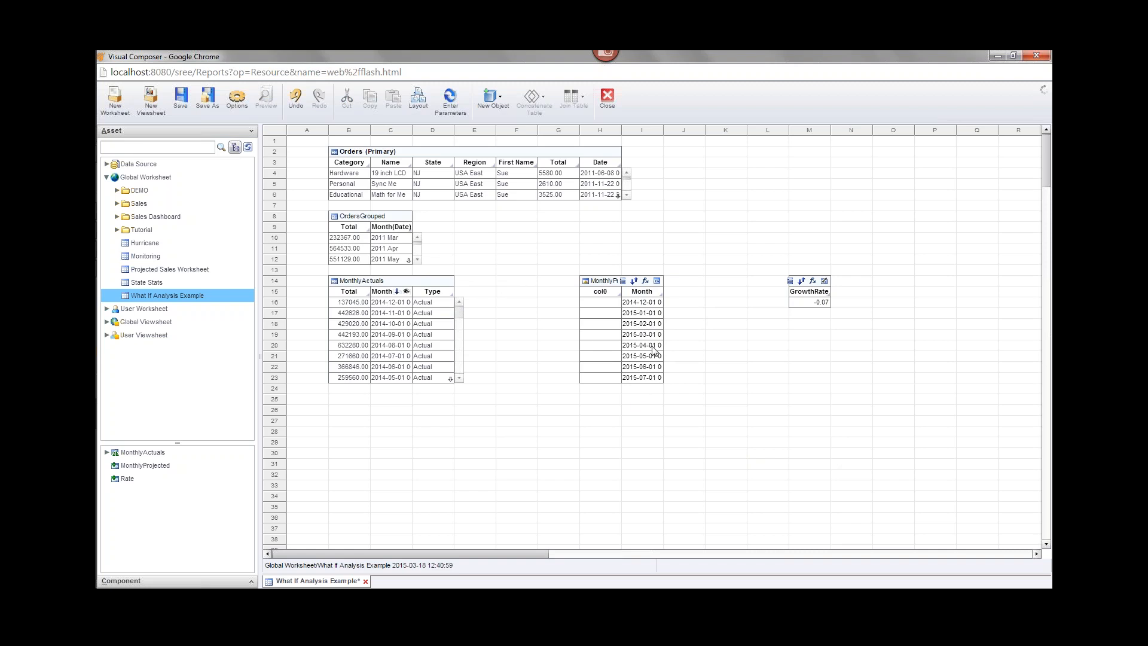
pyautogui.hotkey('ctrl', 's')
pyautogui.click(642, 361)
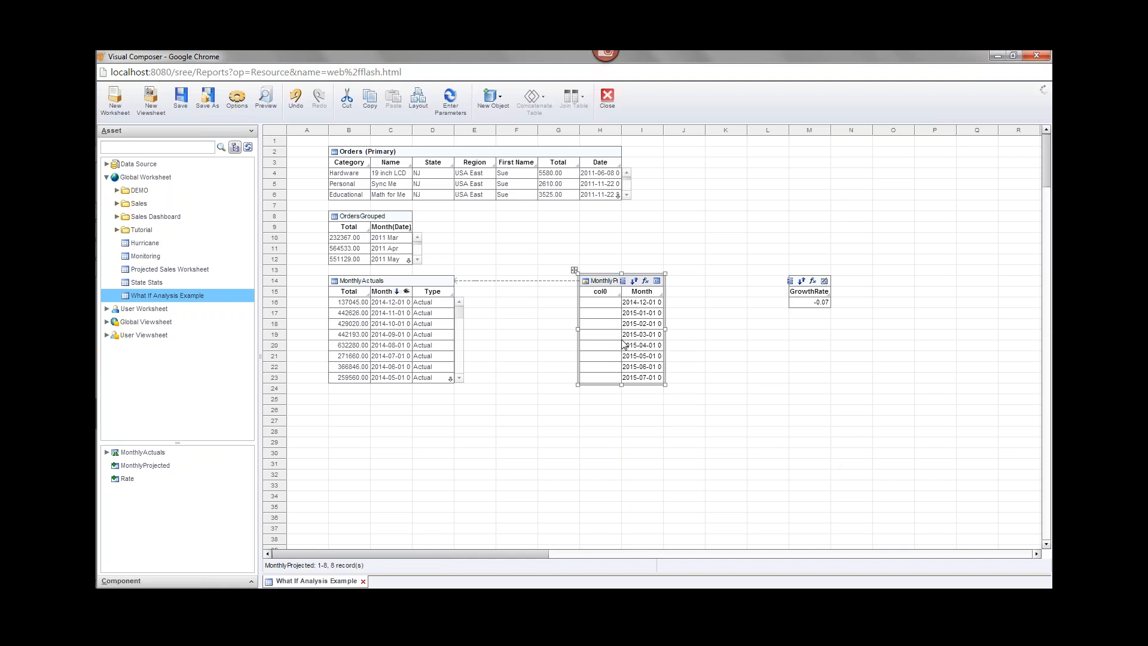
# Set MonthlyProjected's row count to 20, enlarge the table to show all rows, and save.
pyautogui.rightClick(604, 285)
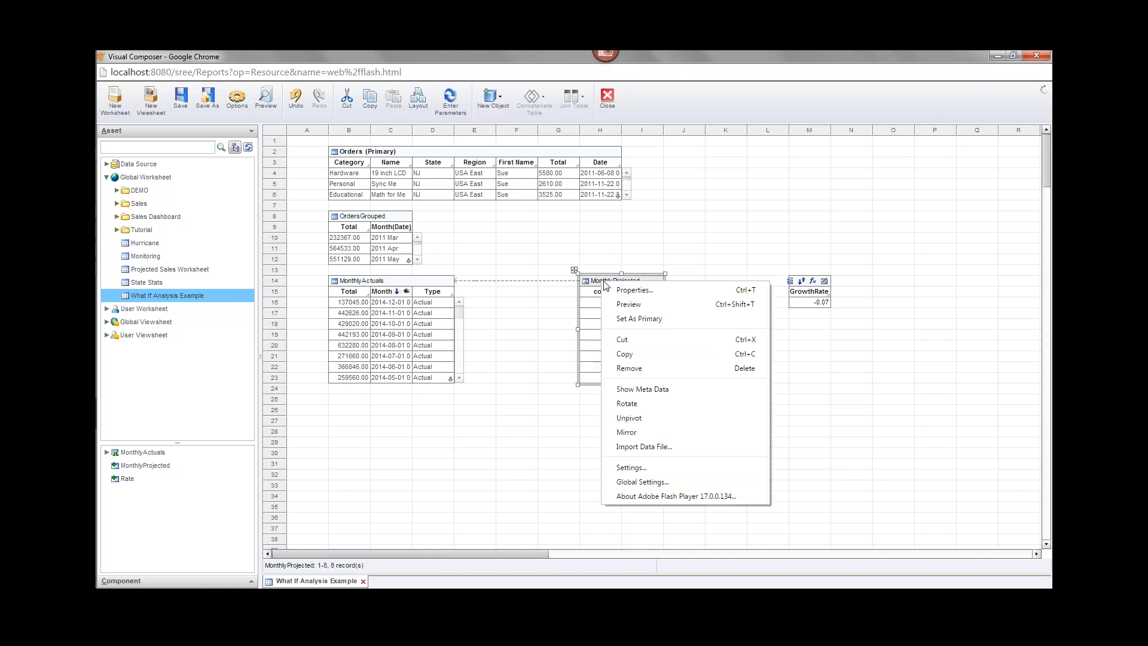
pyautogui.click(615, 290)
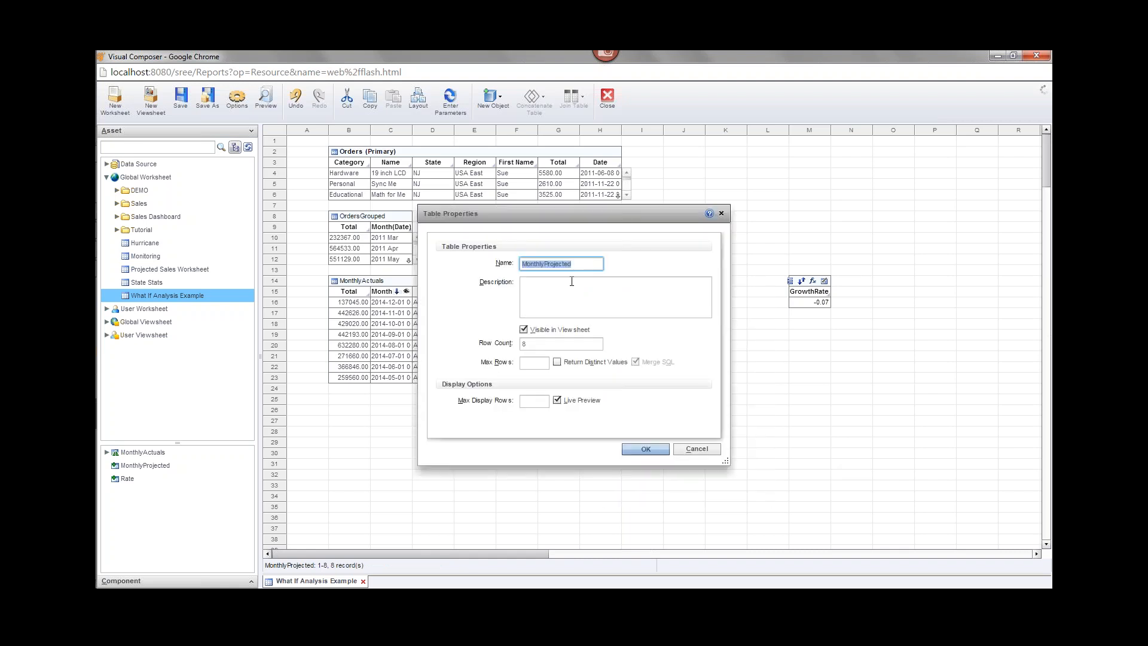
pyautogui.click(524, 342)
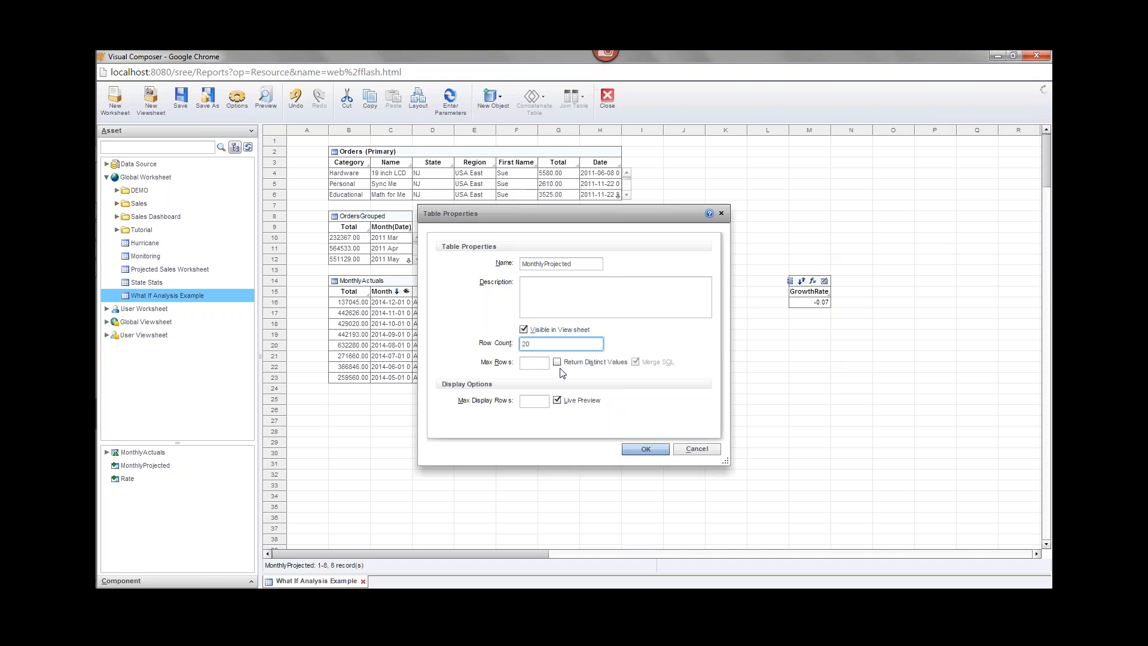
pyautogui.click(650, 451)
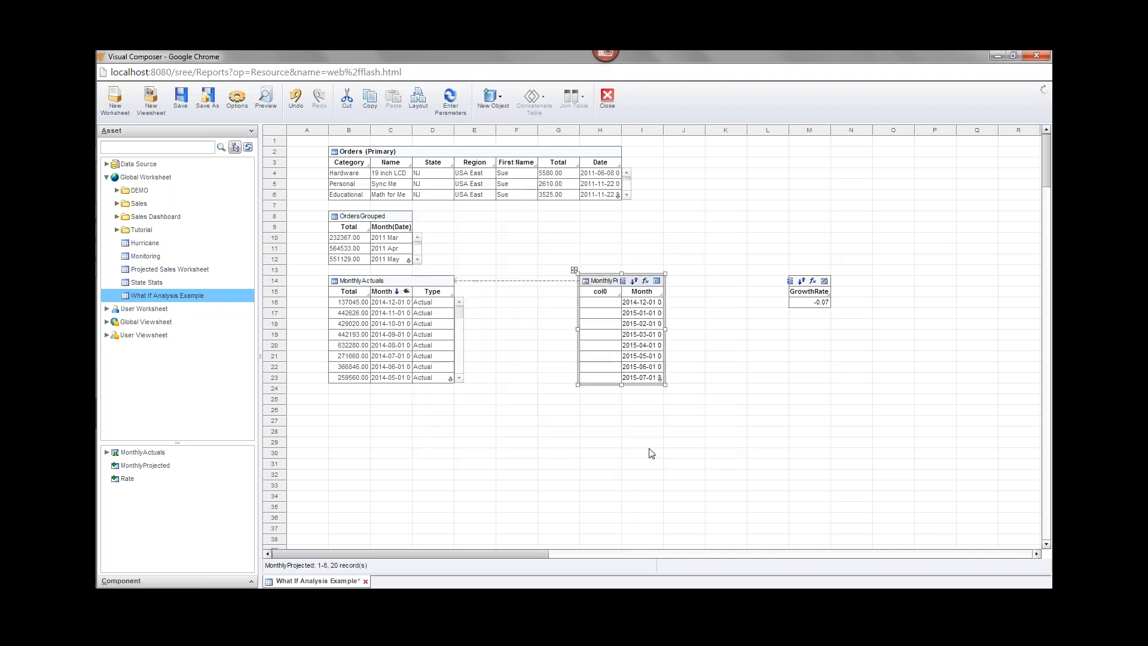
pyautogui.moveTo(621, 385); pyautogui.dragTo(635, 519)
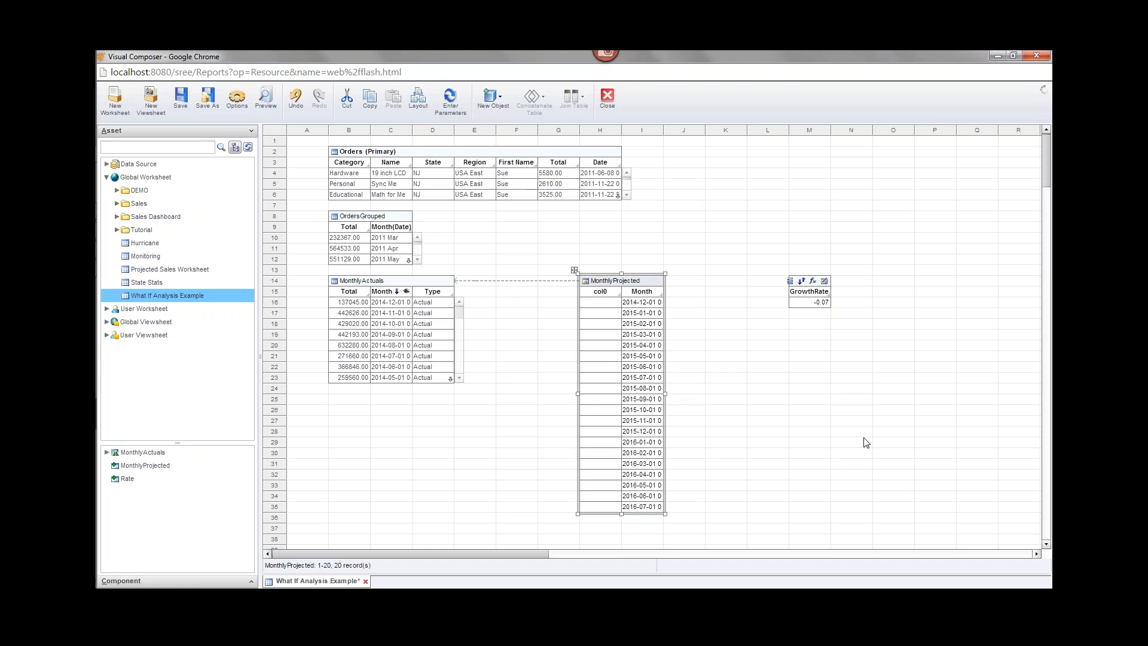
pyautogui.hotkey('ctrl', 's')
# Change MonthlyProjected's row count from 20 to 18 and shrink its box to fit.
pyautogui.rightClick(605, 285)
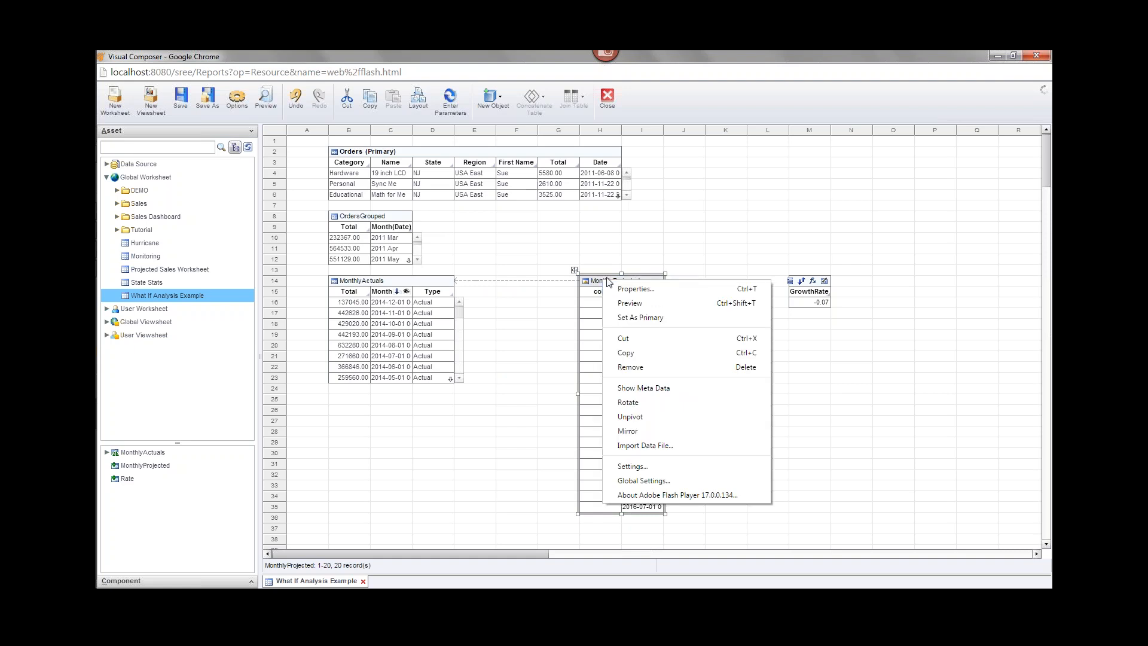
pyautogui.click(660, 288)
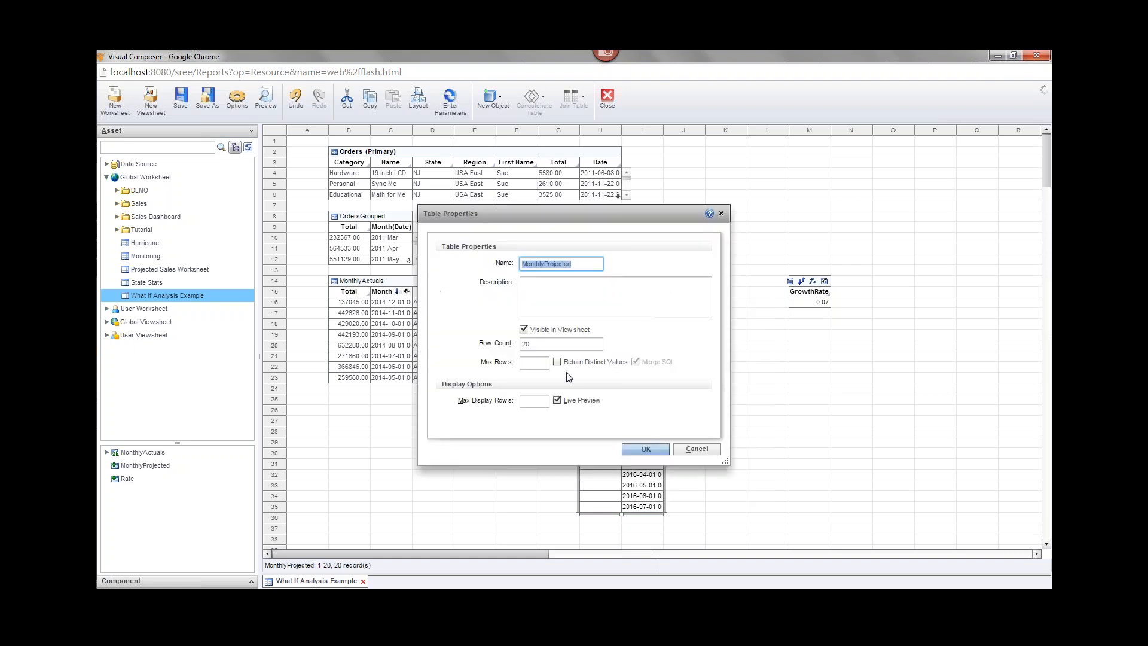
pyautogui.moveTo(532, 345); pyautogui.dragTo(502, 346)
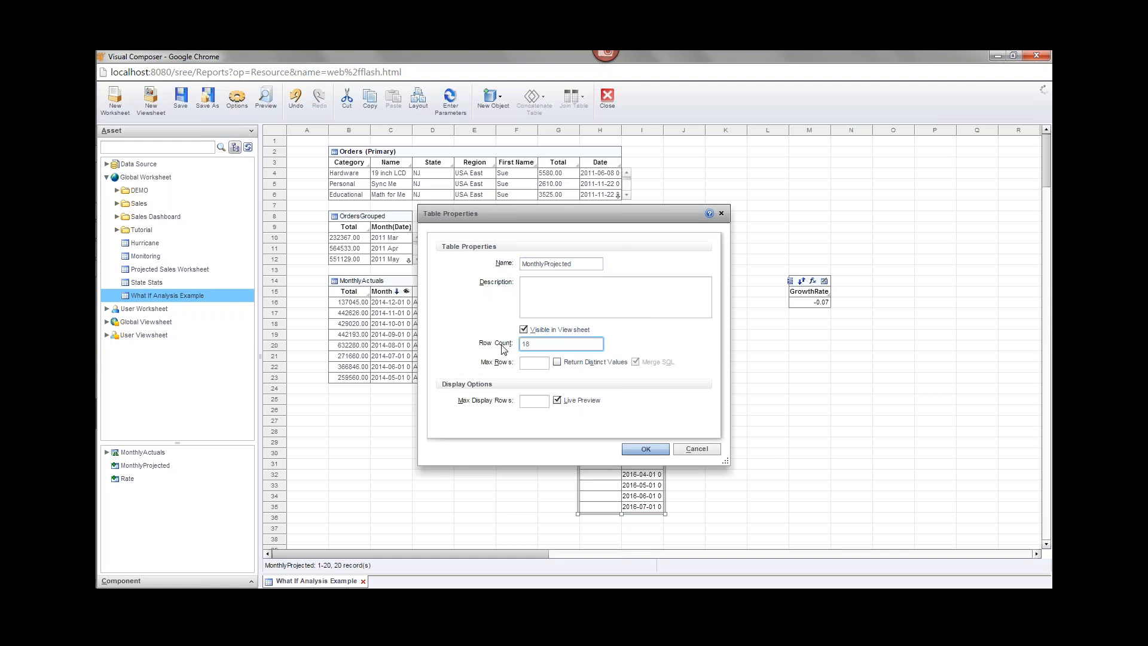
pyautogui.write('18')
pyautogui.click(646, 449)
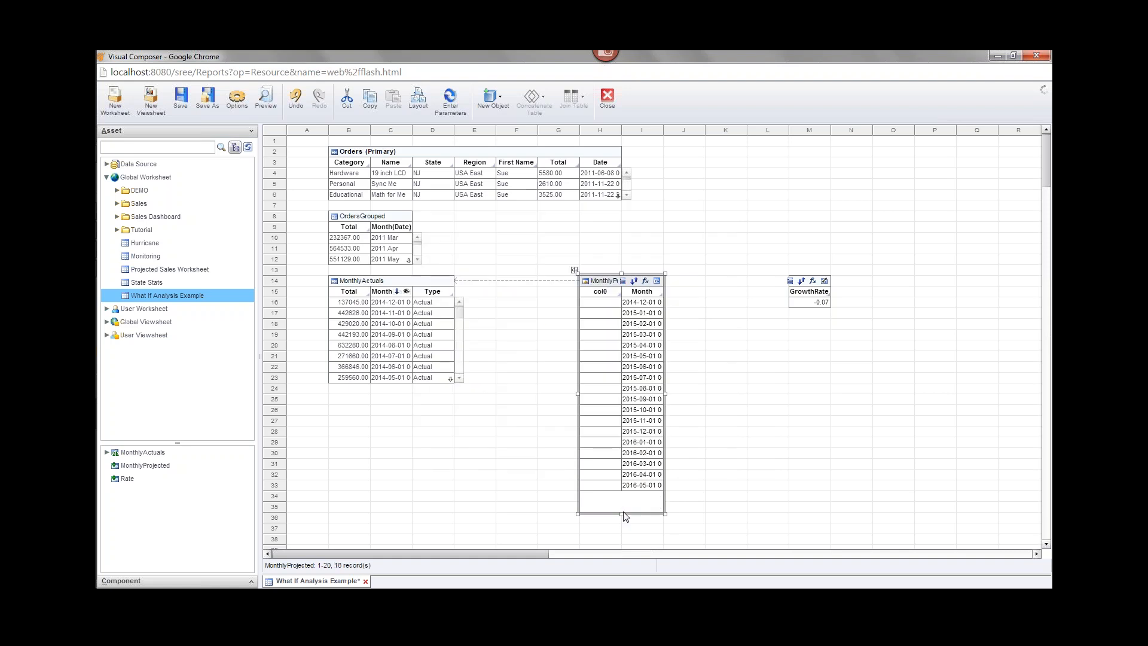
pyautogui.moveTo(622, 512); pyautogui.dragTo(622, 492)
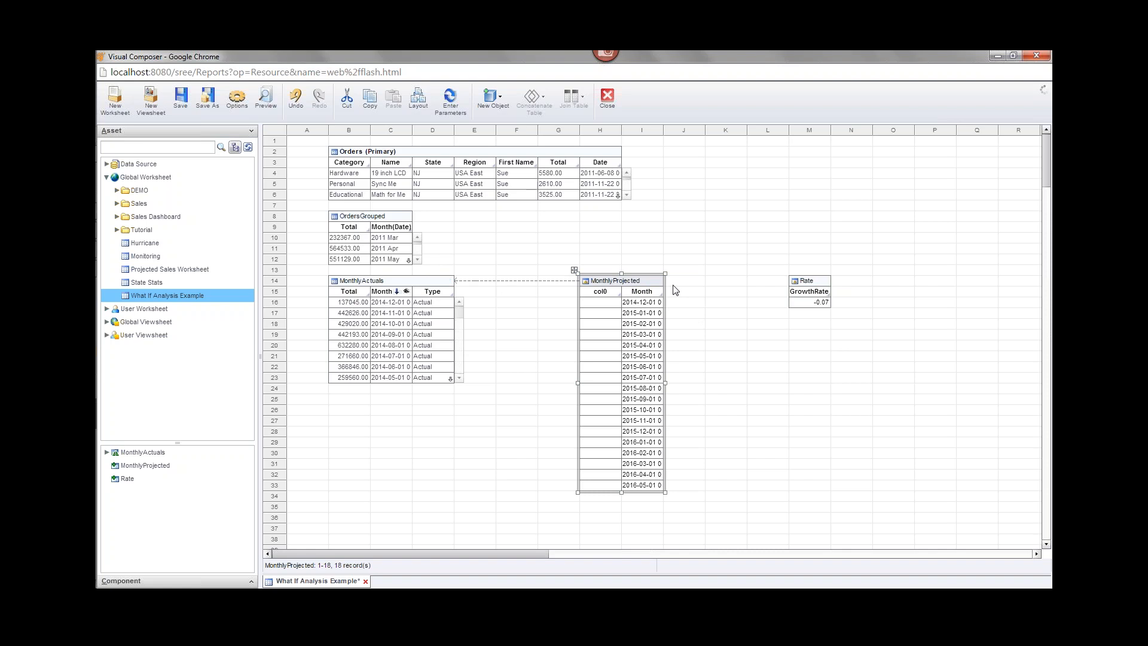
# Create a new expression column on MonthlyProjected named Total.
pyautogui.moveTo(646, 283)
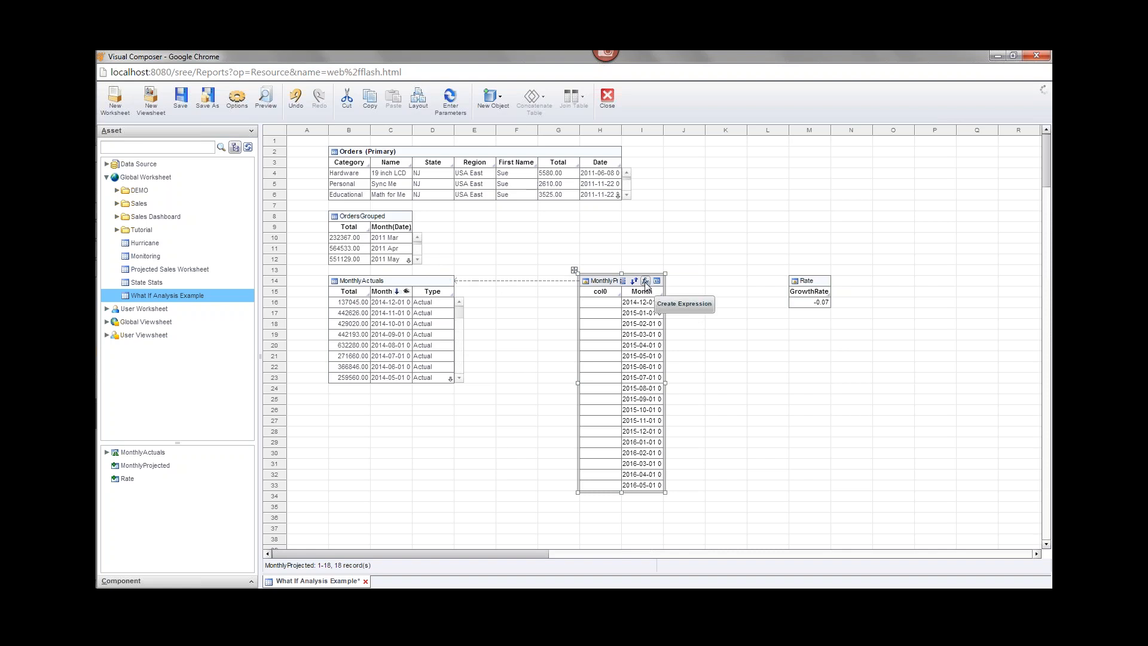
pyautogui.click(645, 283)
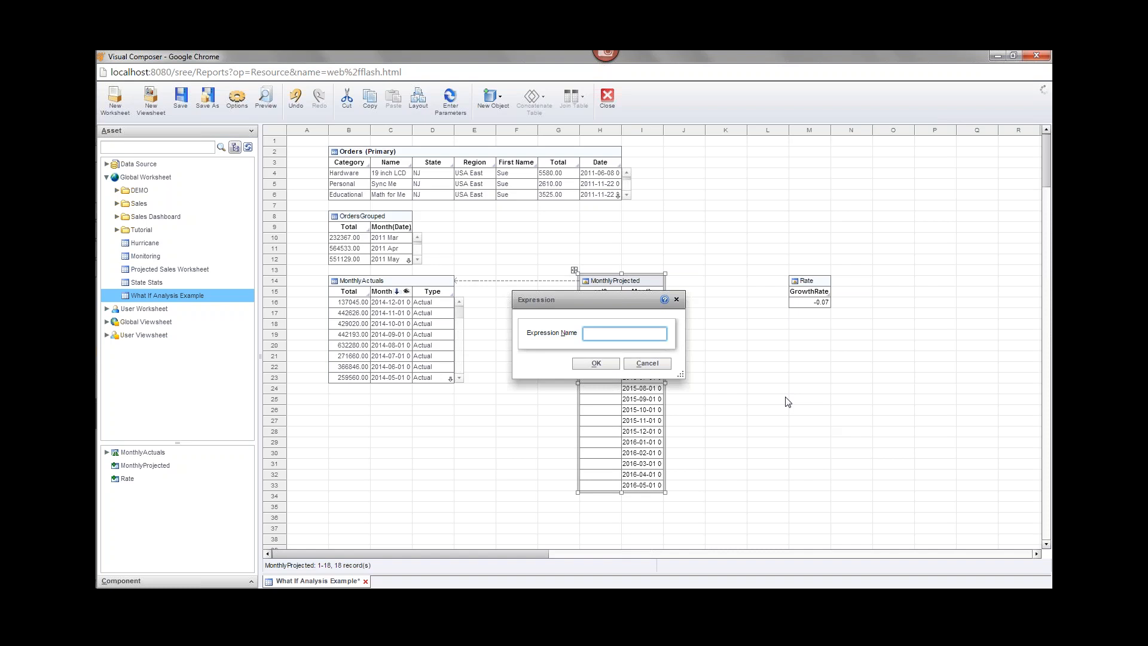
pyautogui.write('Total')
# Confirm the Total column and start its script with if(row ==1) { MonthlyActuals['Total'][0].
pyautogui.click(607, 366)
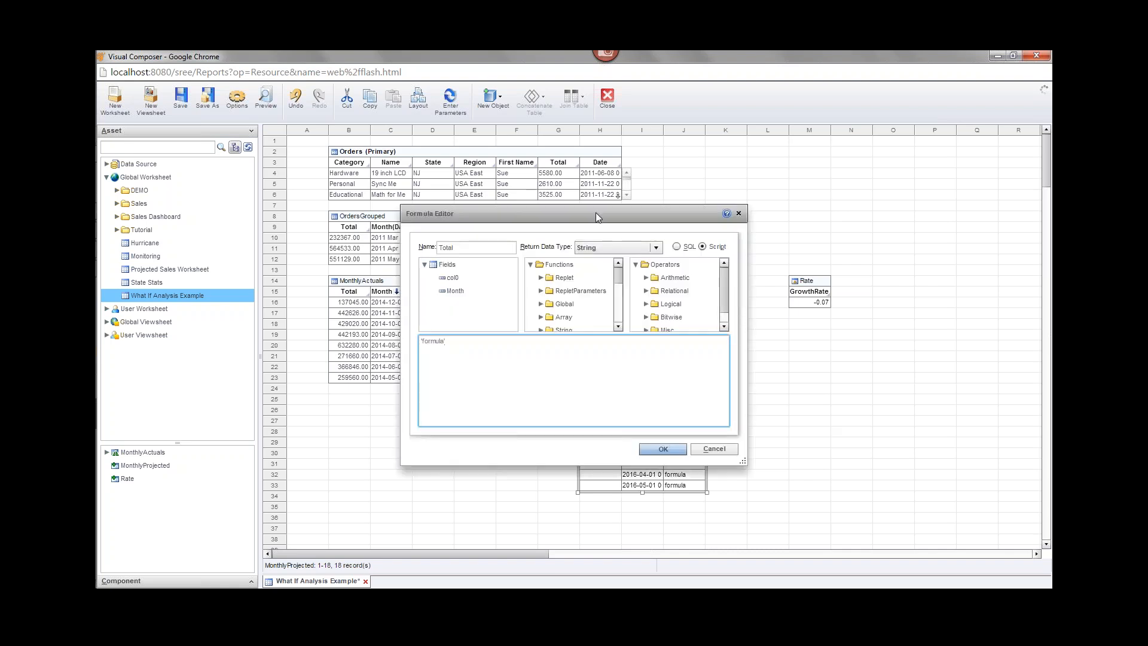
pyautogui.moveTo(595, 213); pyautogui.dragTo(685, 294)
pyautogui.moveTo(496, 423); pyautogui.dragTo(505, 442)
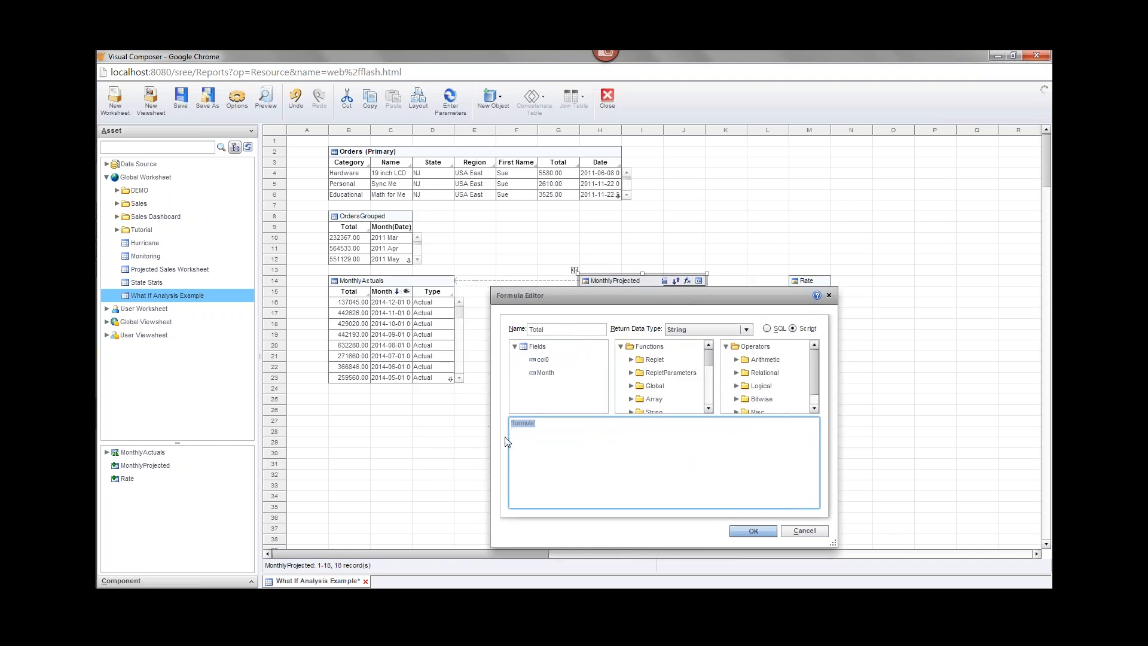
pyautogui.write('if(row')
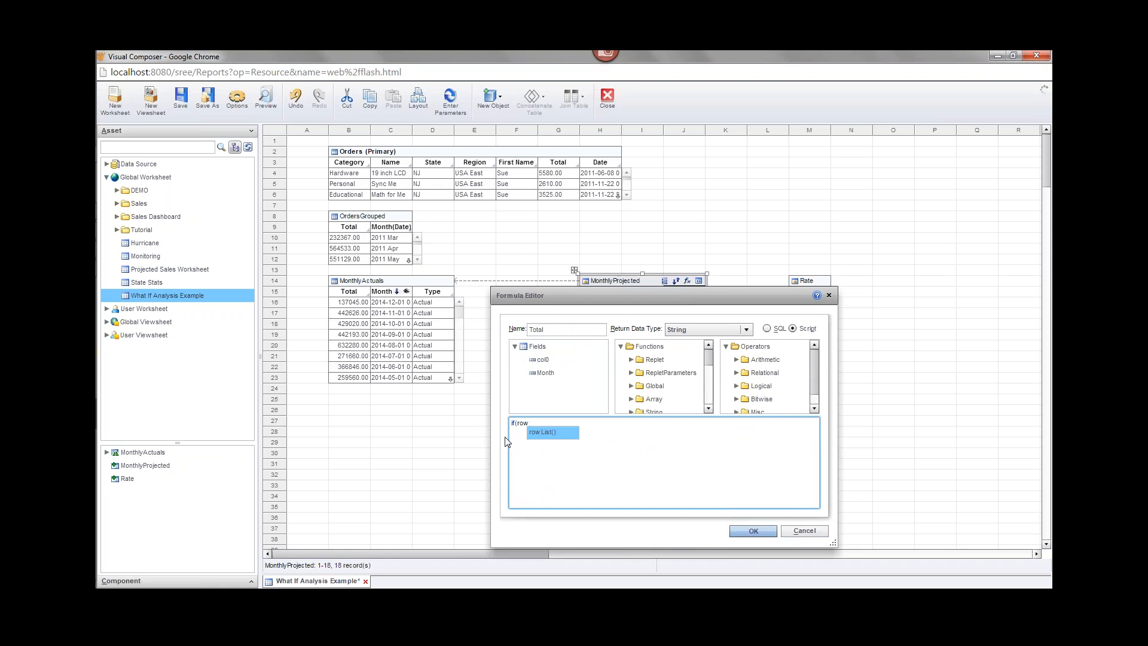
pyautogui.write(' ==1){')
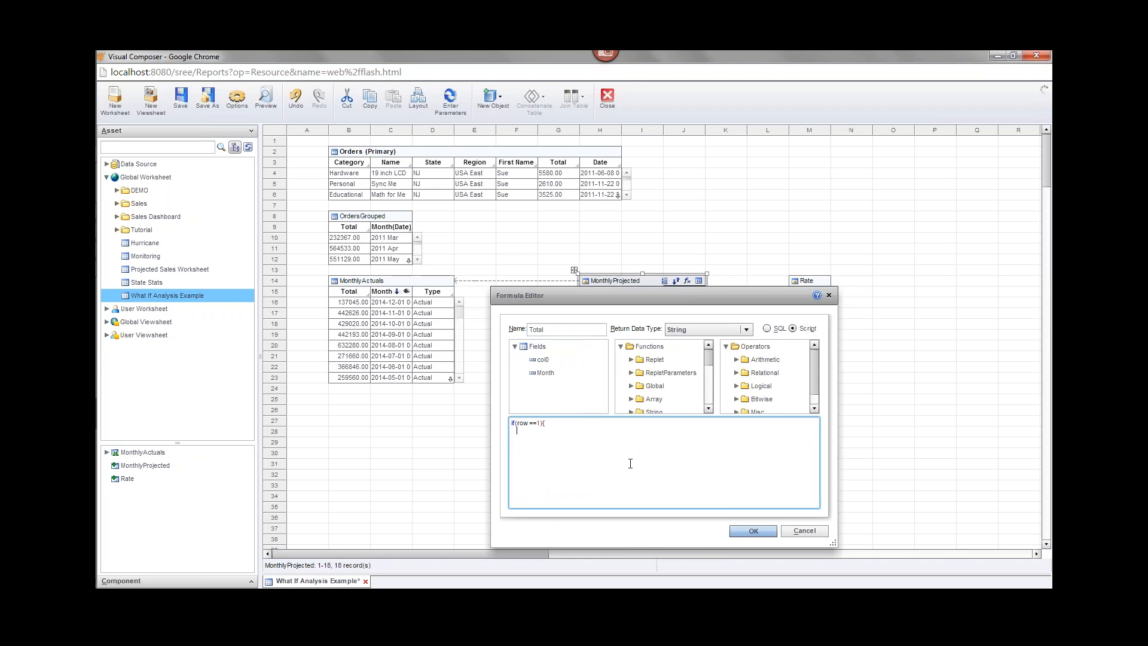
pyautogui.write("MonthlyActuals['Total'][0")
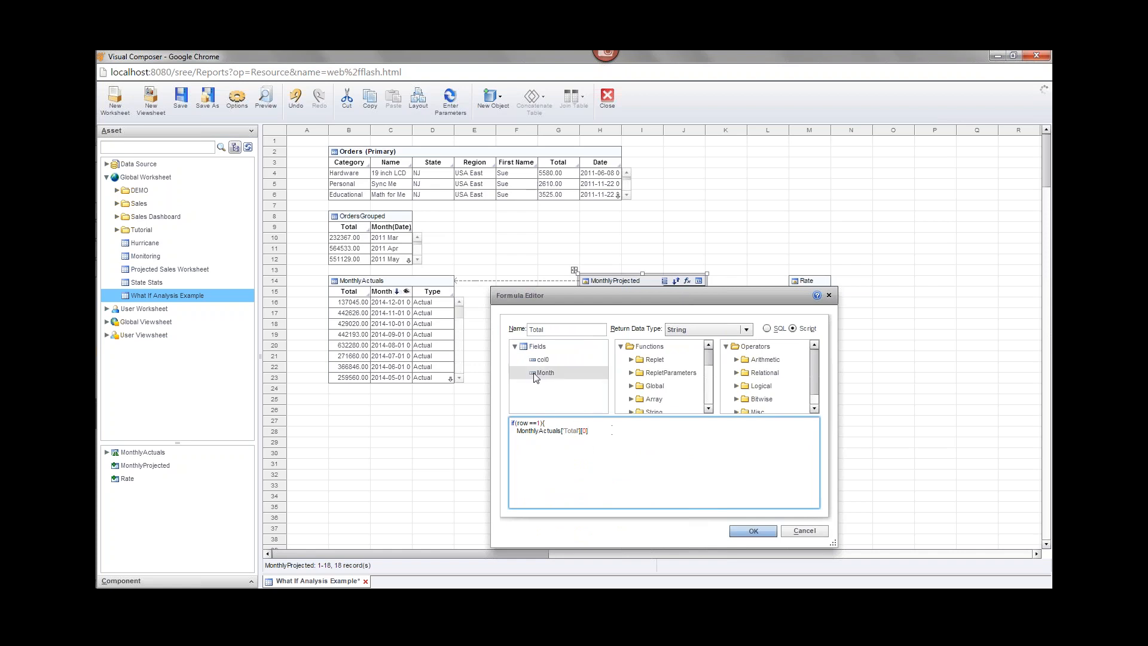
pyautogui.moveTo(640, 298); pyautogui.dragTo(644, 371)
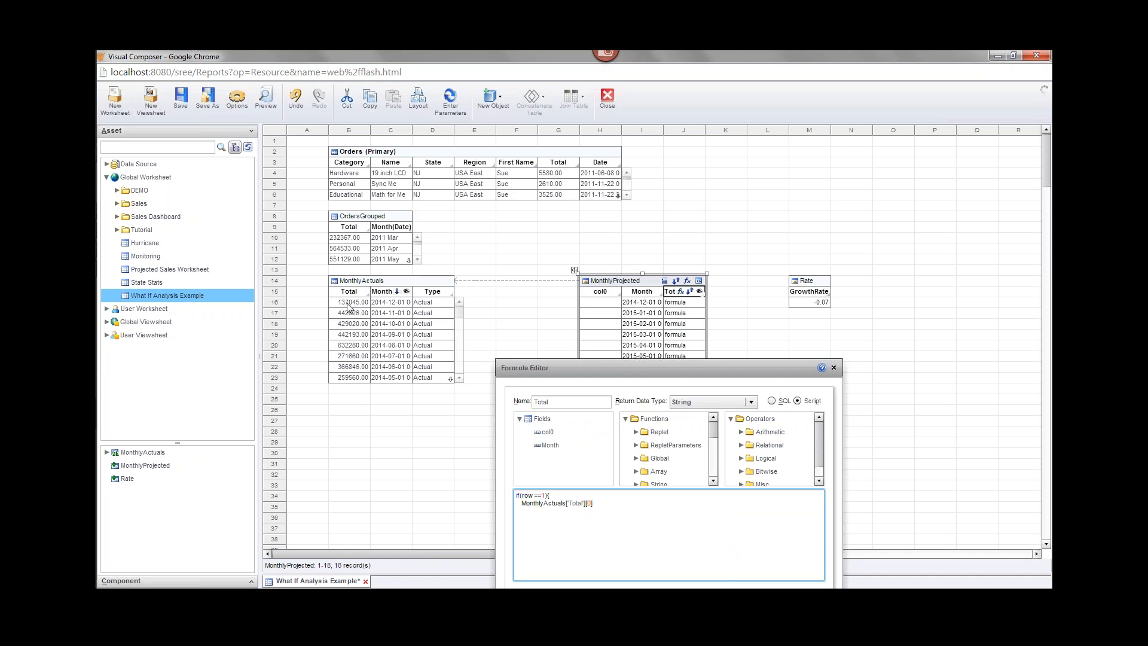
# End the row-1 statement with a semicolon and open an else block, correcting the 'esle' typo.
pyautogui.write(';')
pyautogui.press('Return')
pyautogui.write('esle')
pyautogui.press('BackSpace')
pyautogui.press('BackSpace')
pyautogui.press('BackSpace')
pyautogui.write('lse')
pyautogui.press('Return')
# Fill the else block with field[-1]['Total'] * (1+Rate['GrowthRate']).
pyautogui.write("ield[-1]['Total")
pyautogui.write('(')
pyautogui.write("Rate['GrowthRat")
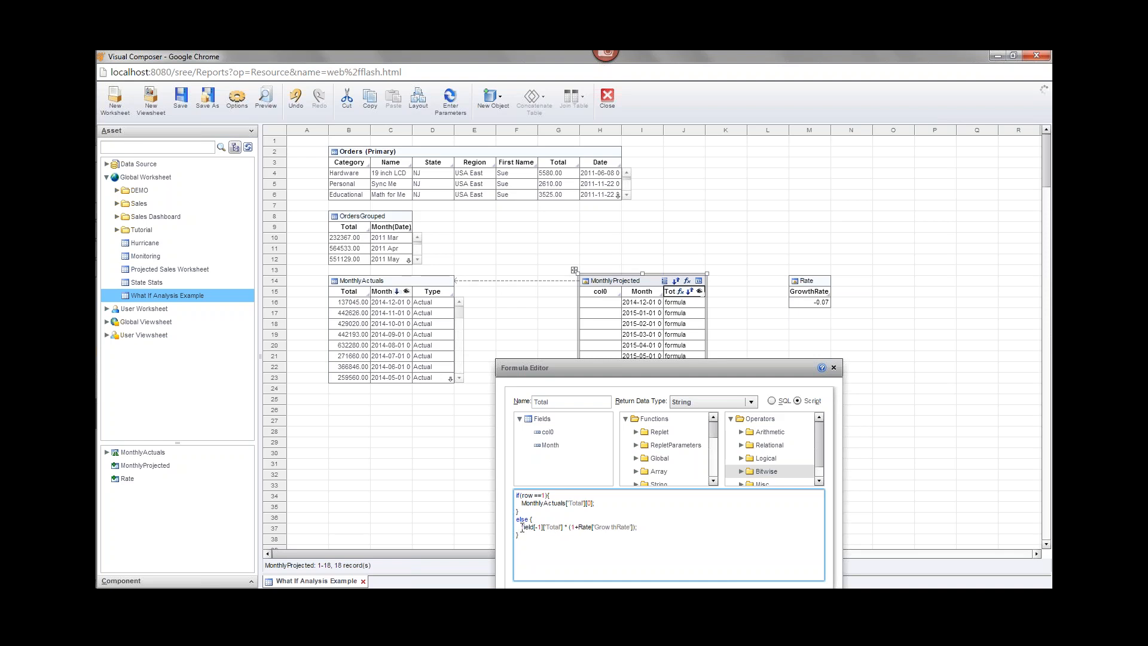
pyautogui.moveTo(521, 527); pyautogui.dragTo(564, 528)
pyautogui.click(568, 526)
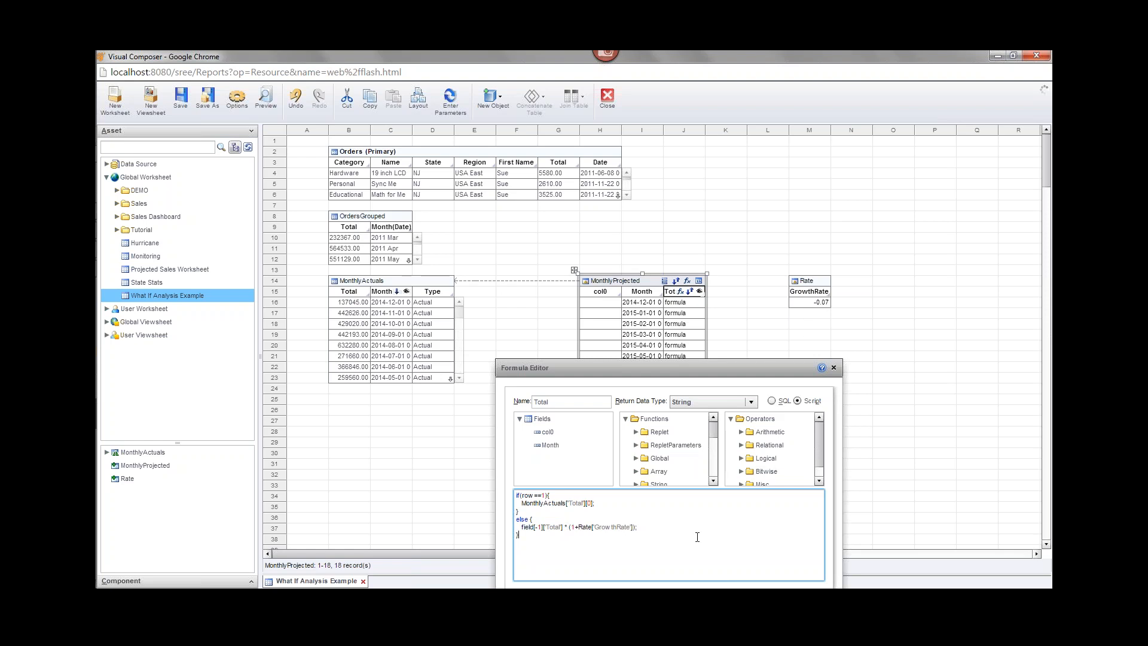
pyautogui.moveTo(644, 362); pyautogui.dragTo(627, 210)
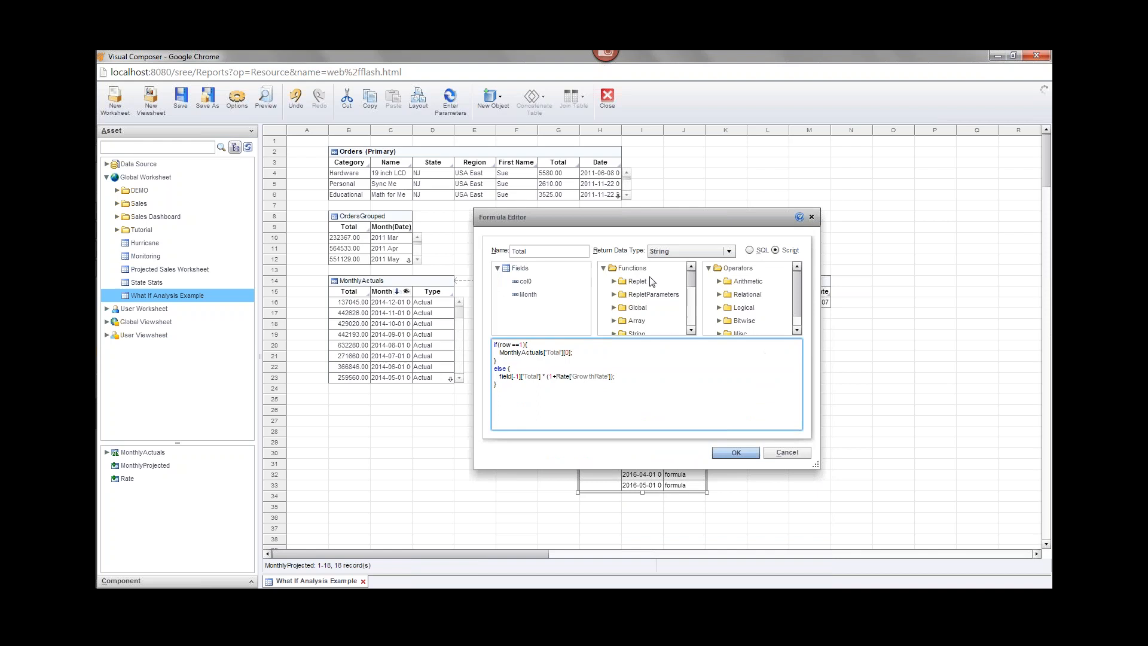
# Apply the Total formula so totals fall 7% monthly from 137045.00, then save the worksheet.
pyautogui.click(737, 446)
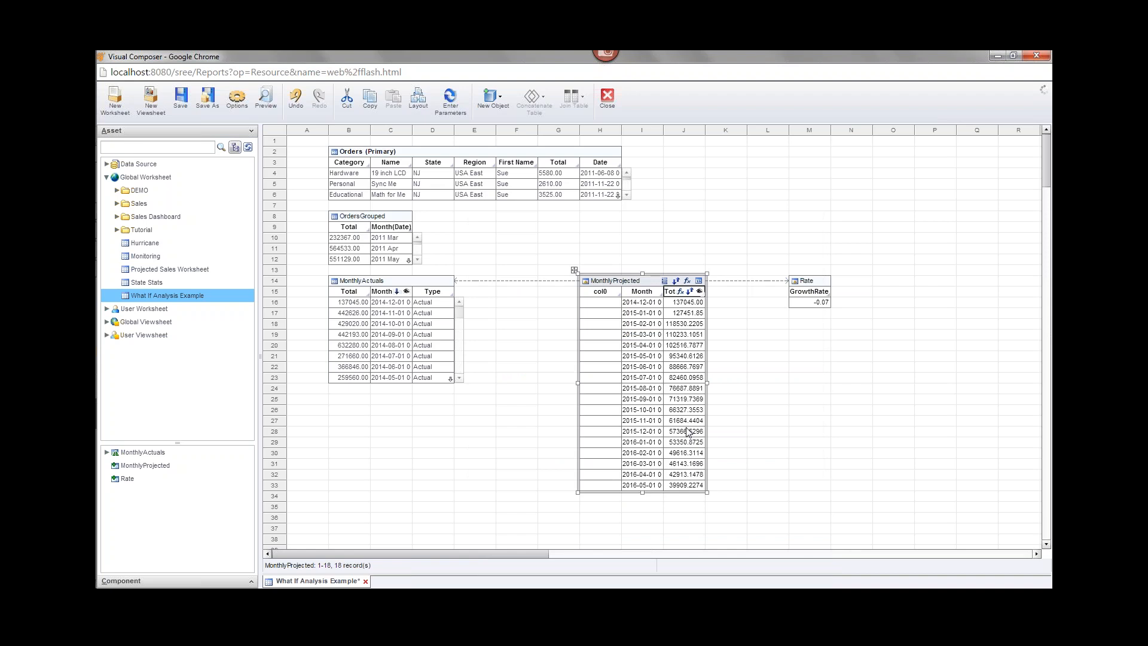
pyautogui.hotkey('ctrl', 's')
# Change GrowthRate from -0.07 to 0.07 so Total climbs monthly to 432899.8306.
pyautogui.doubleClick(807, 303)
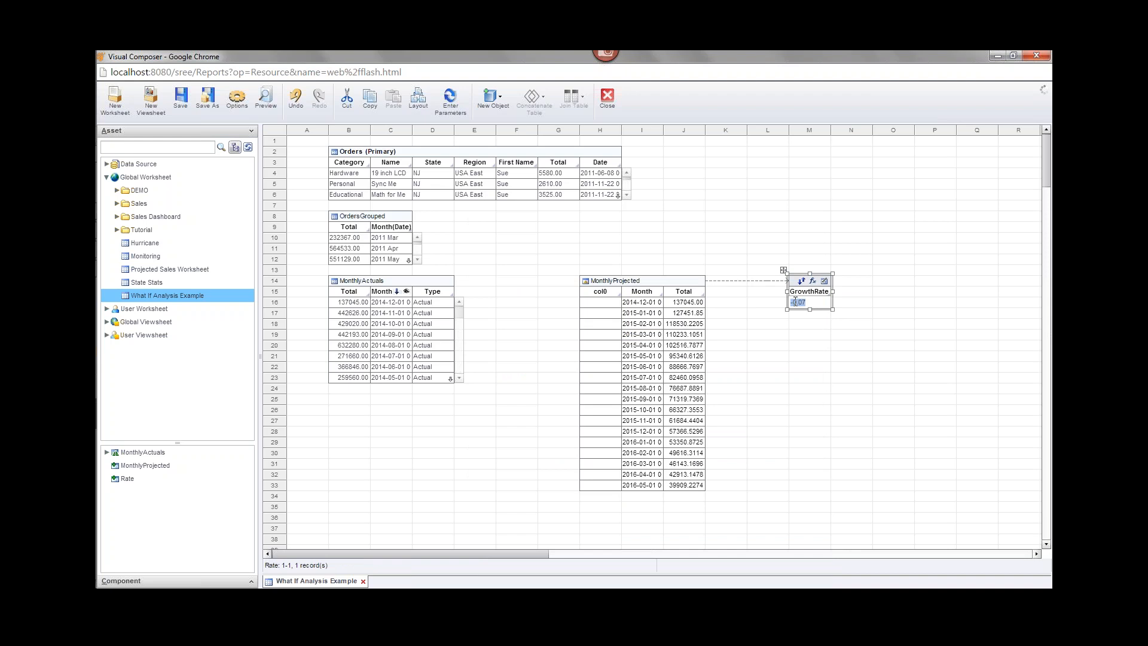
pyautogui.click(813, 310)
pyautogui.click(794, 303)
pyautogui.press('BackSpace')
pyautogui.click(861, 326)
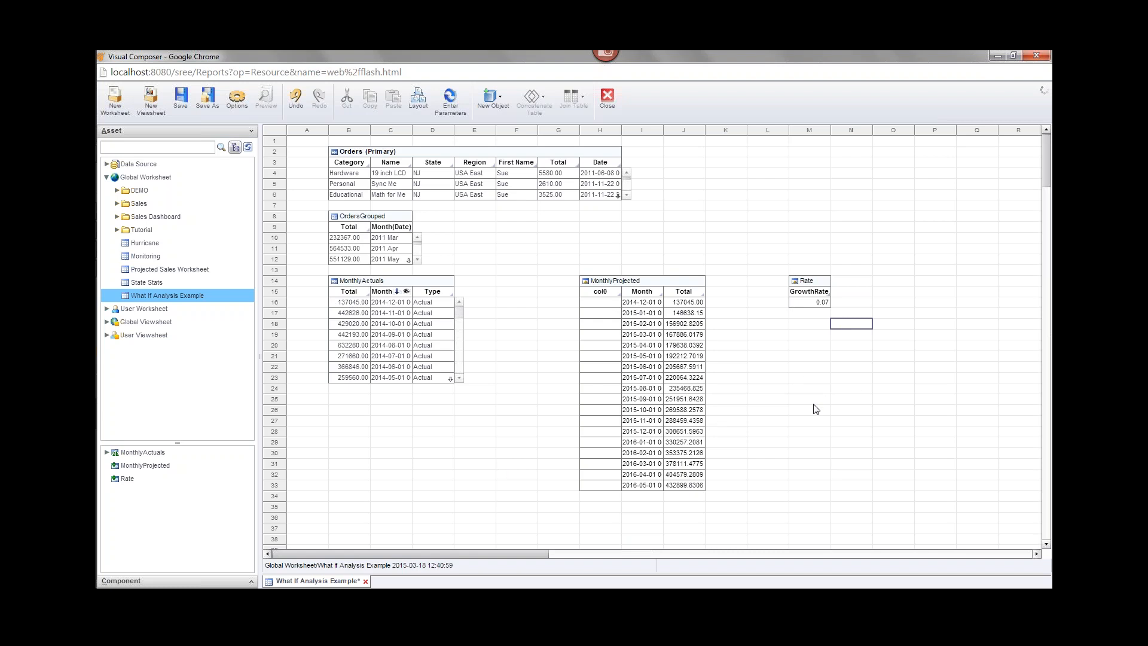
# Save the worksheet, then set GrowthRate to 0.1 so Total climbs to 692689.8802.
pyautogui.click(180, 97)
pyautogui.doubleClick(811, 303)
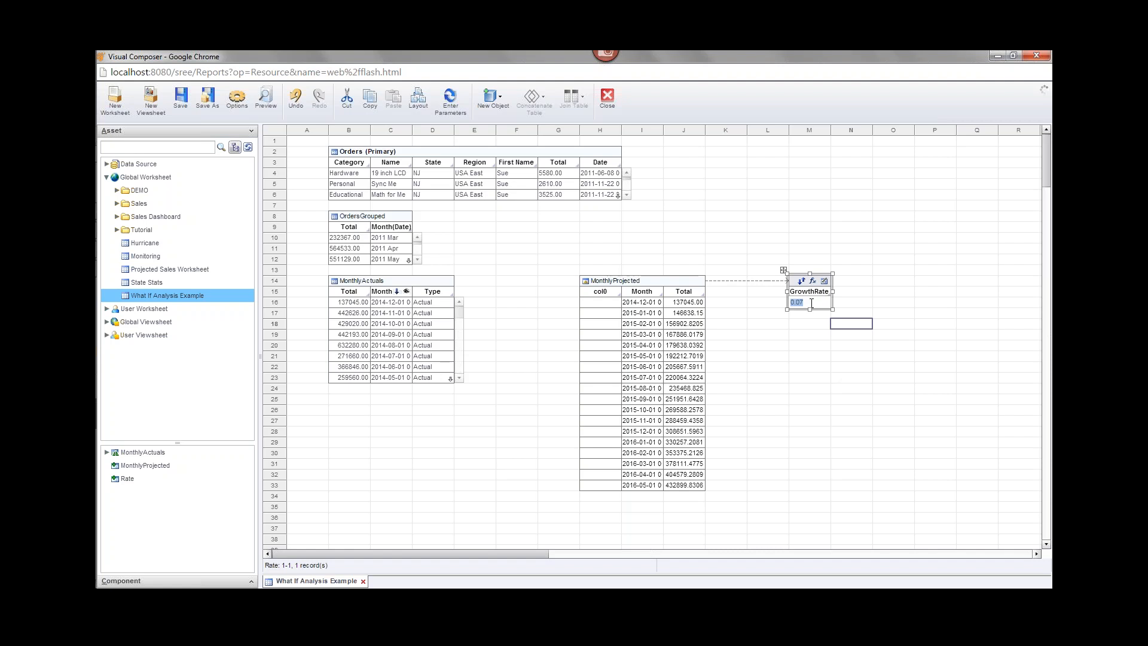
pyautogui.write('0.1')
pyautogui.press('Return')
pyautogui.click(828, 343)
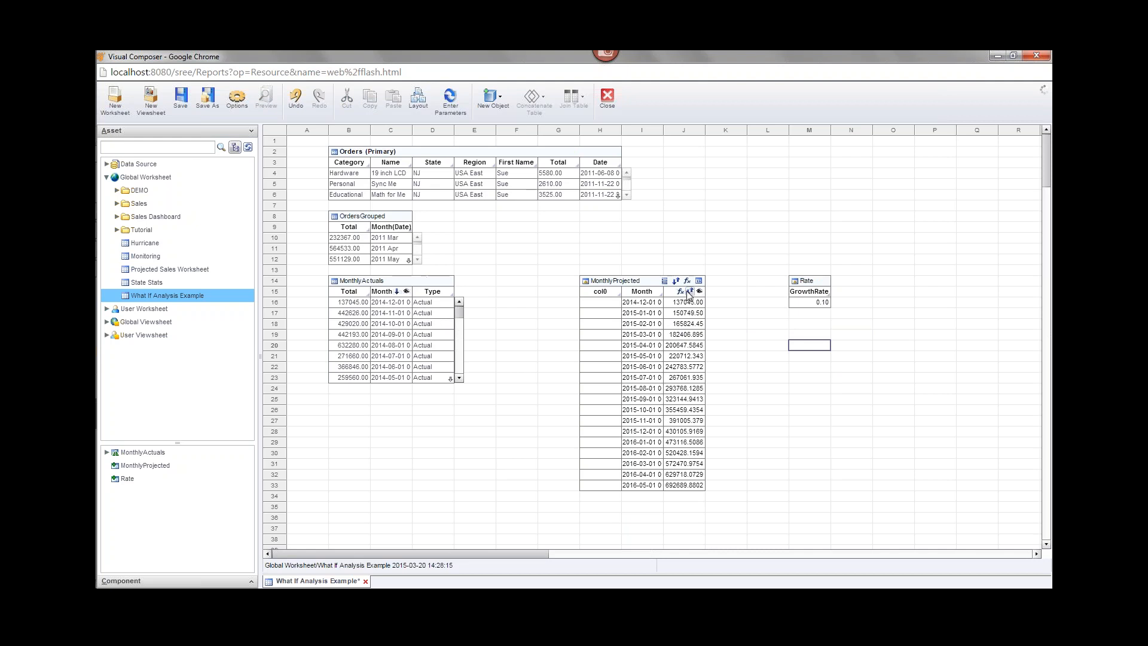
# Add a Type expression column to MonthlyProjected with value 'Projected' on every row, and save.
pyautogui.click(687, 281)
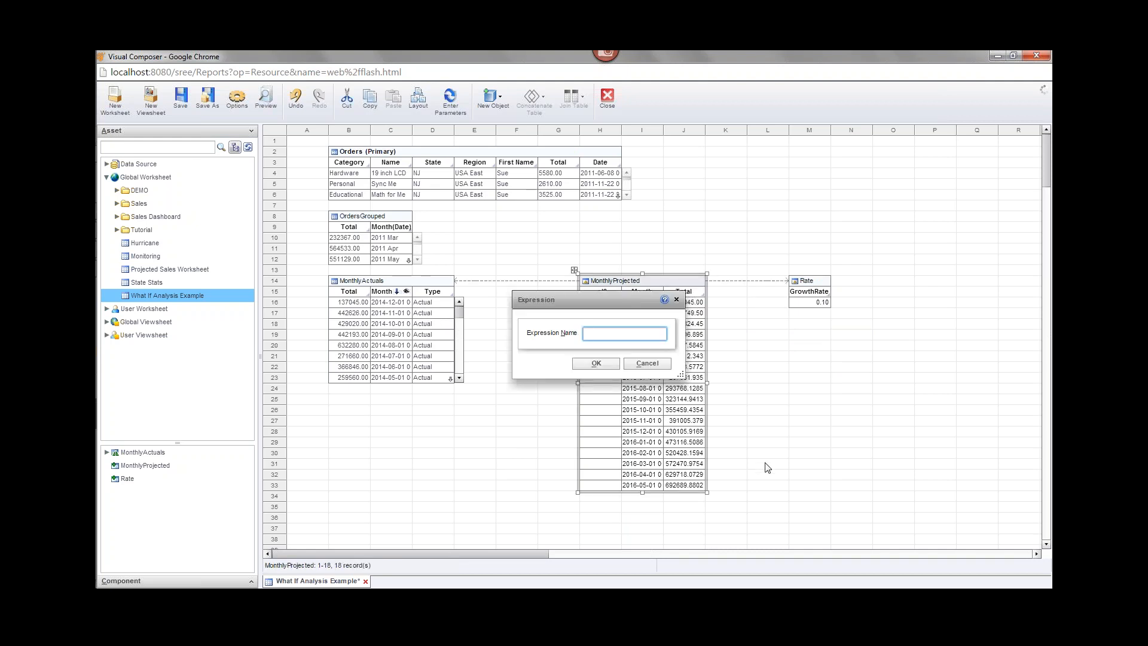
pyautogui.write('Type')
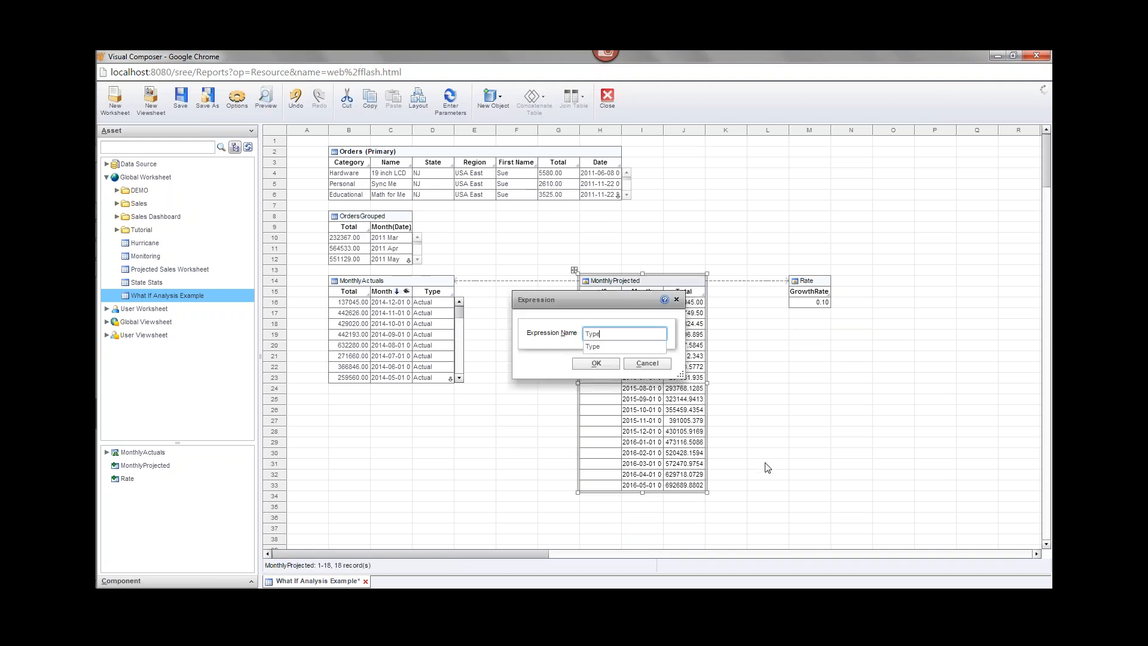
pyautogui.click(604, 364)
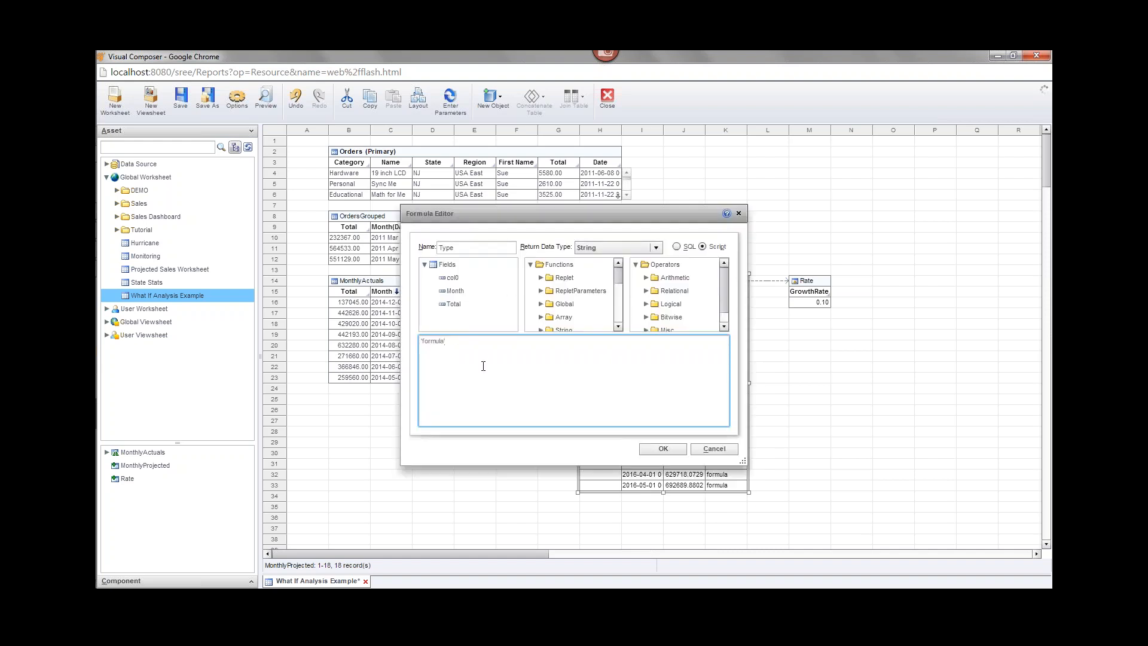
pyautogui.hotkey('shift', 'Left')
pyautogui.hotkey('shift', 'Left')
pyautogui.hotkey('shift', 'Left')
pyautogui.hotkey('shift', 'Left')
pyautogui.hotkey('shift', 'Left')
pyautogui.hotkey('shift', 'Left')
pyautogui.write('Projecte')
pyautogui.click(663, 449)
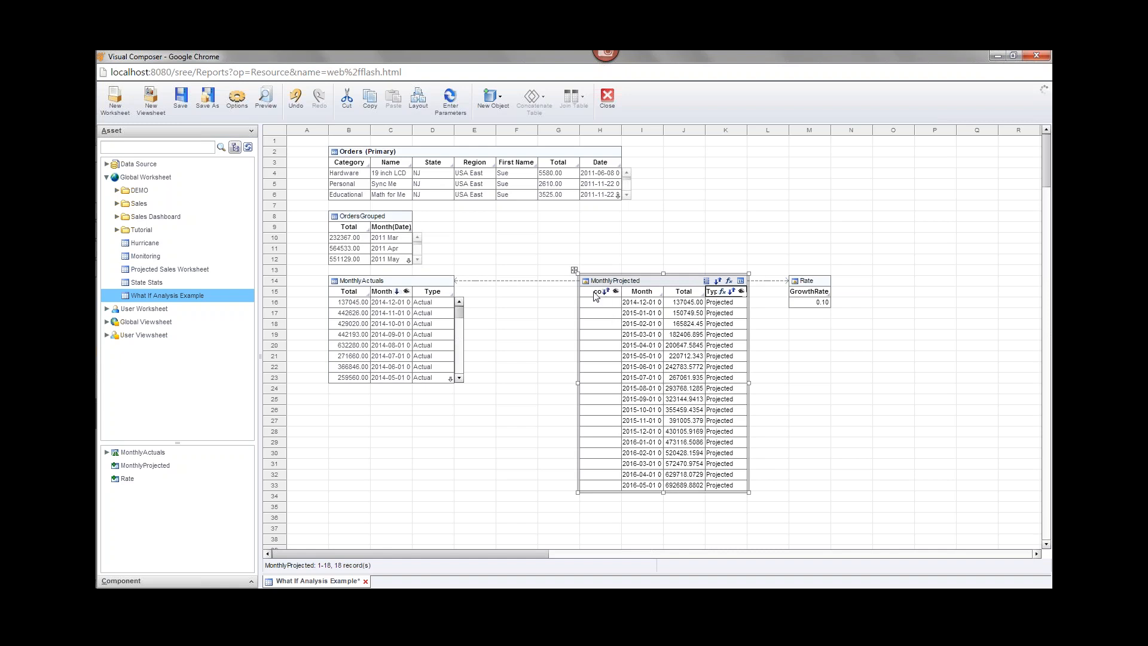
pyautogui.hotkey('ctrl', 's')
# Hide the empty col0 column and resize MonthlyProjected to show eight rows.
pyautogui.click(590, 292)
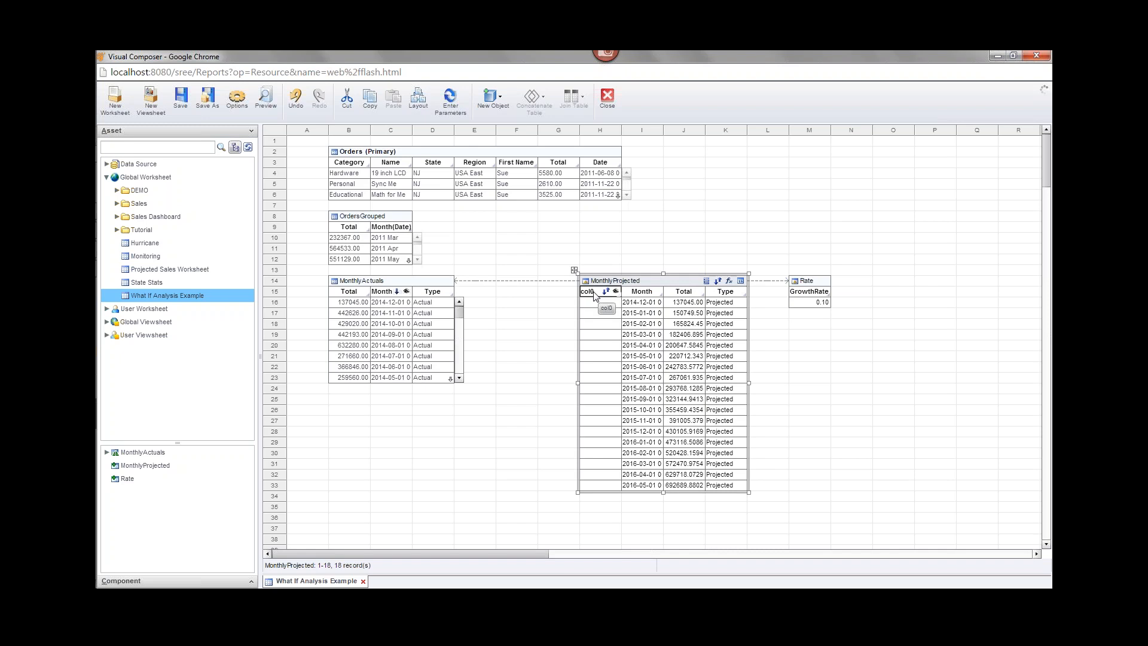
pyautogui.rightClick(594, 293)
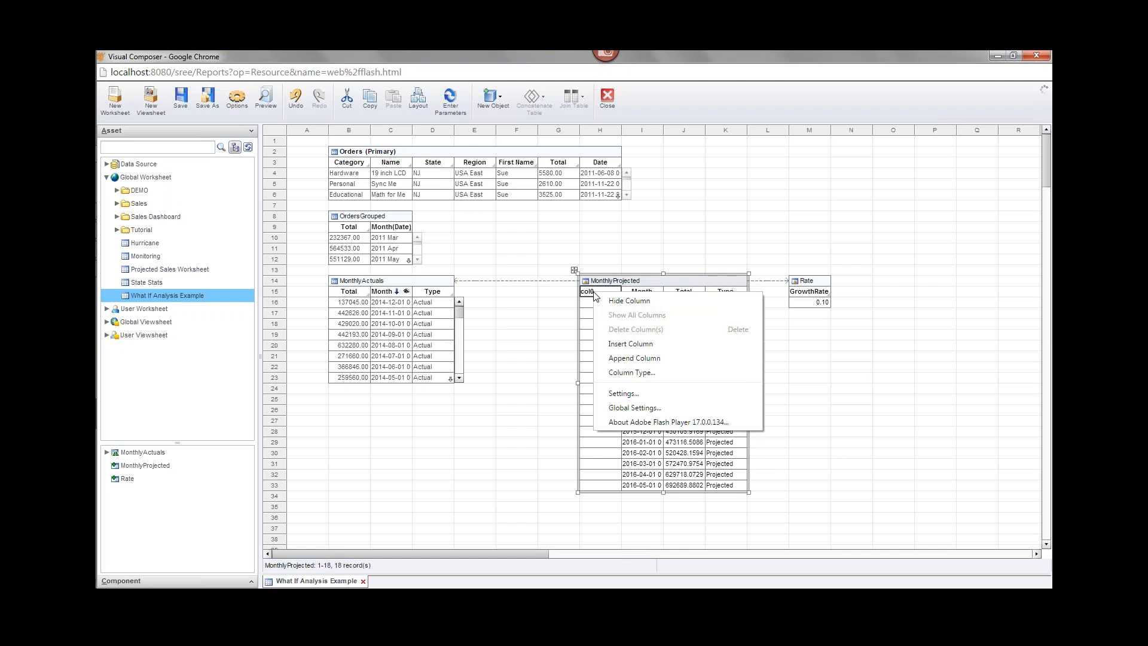
pyautogui.click(639, 308)
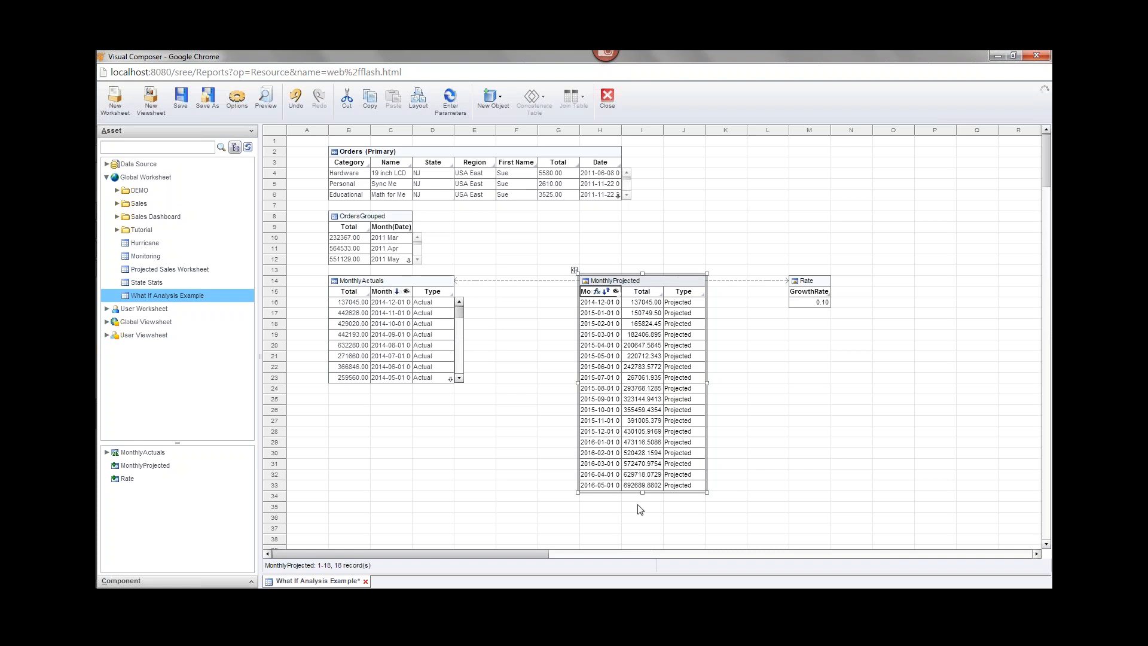
pyautogui.moveTo(643, 494); pyautogui.dragTo(642, 384)
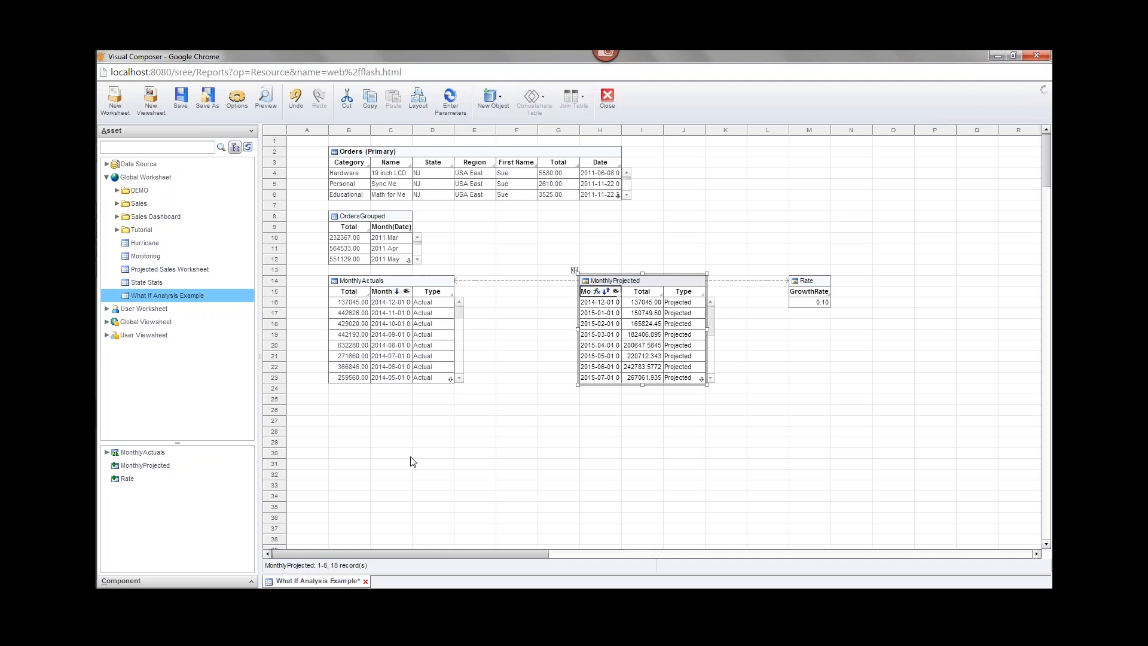
# Move MonthlyProjected's Total column to the first position and save the worksheet.
pyautogui.click(628, 465)
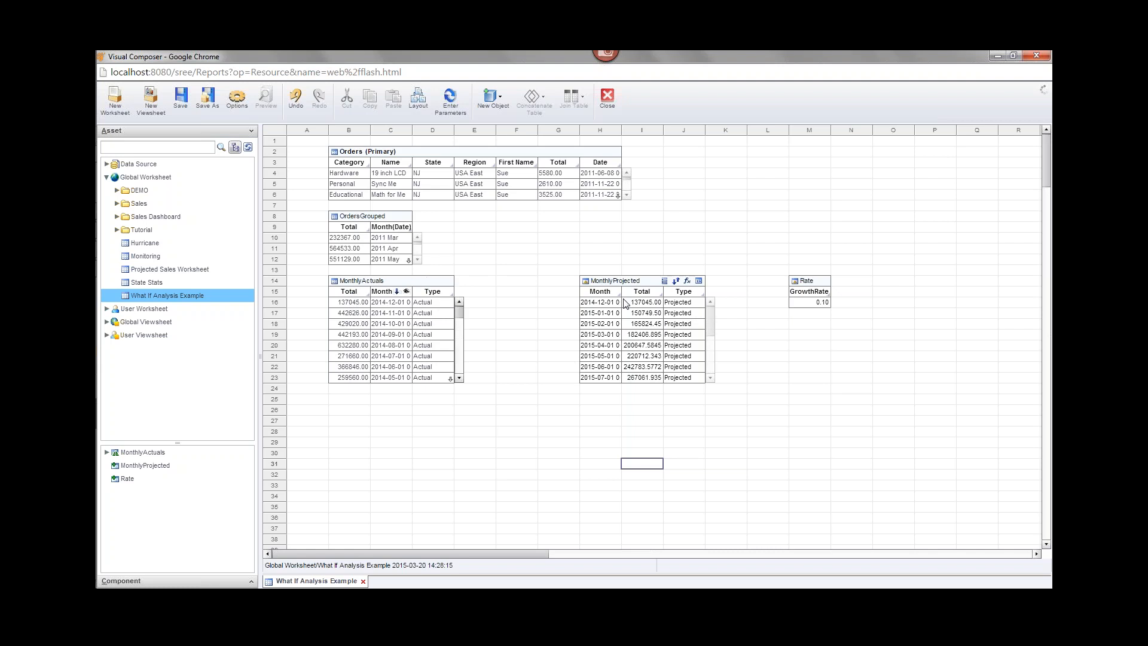
pyautogui.moveTo(630, 290)
pyautogui.moveTo(627, 293); pyautogui.dragTo(583, 302)
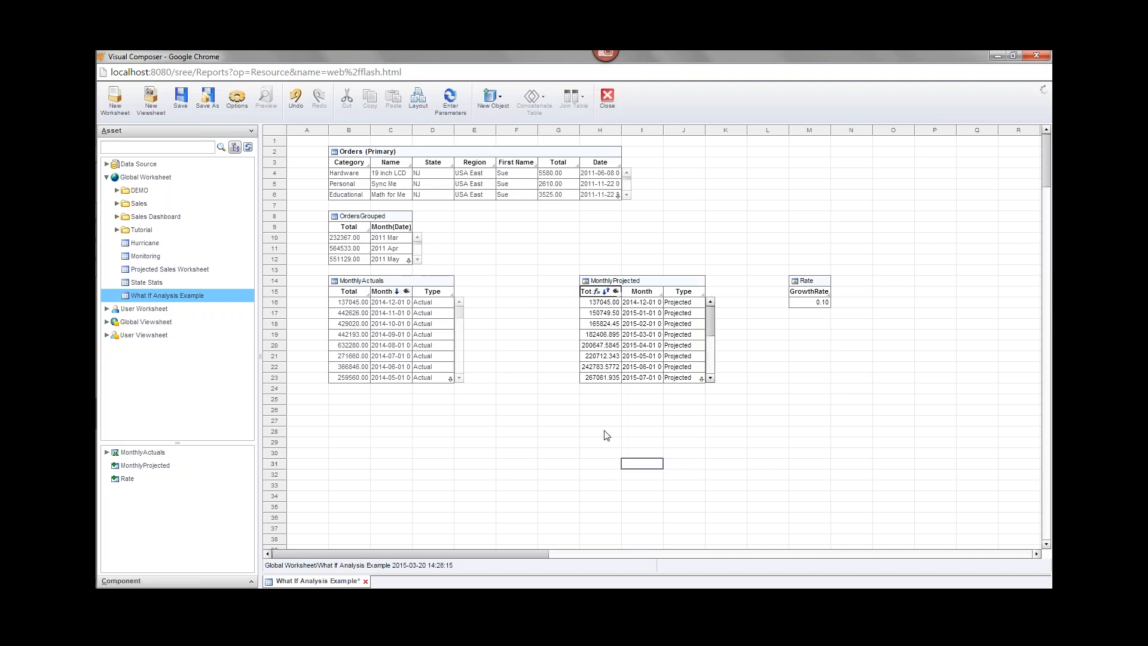
pyautogui.click(652, 430)
pyautogui.hotkey('ctrl', 's')
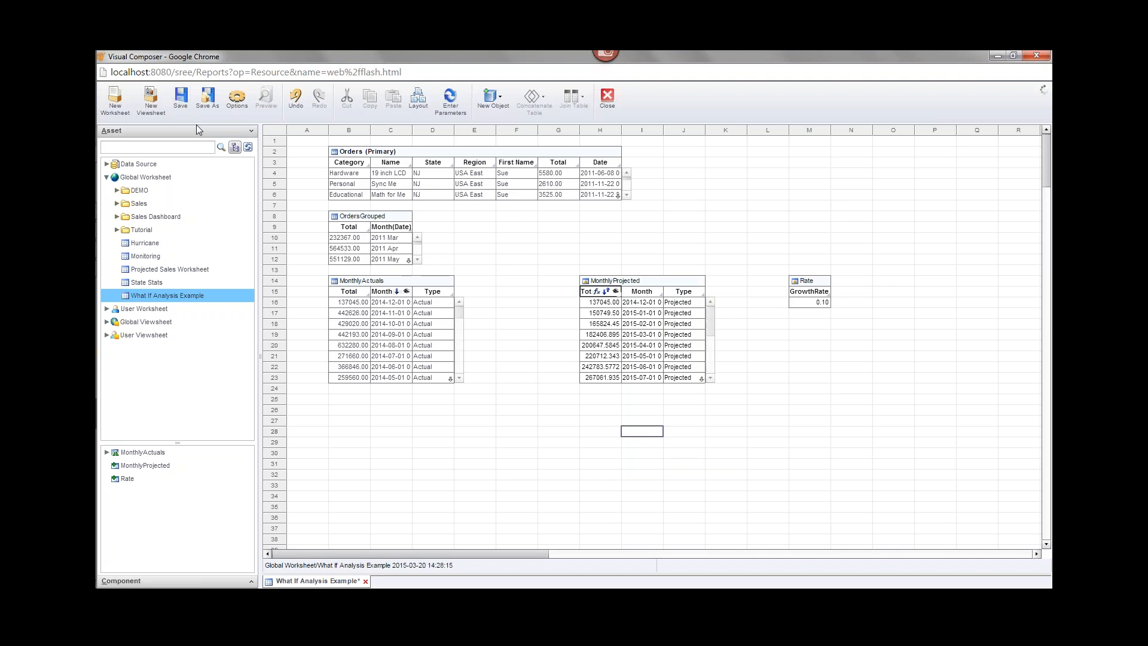
# Try a Union of MonthlyActuals and MonthlyProjected and dismiss the incompatible column types error.
pyautogui.moveTo(688, 419); pyautogui.dragTo(406, 315)
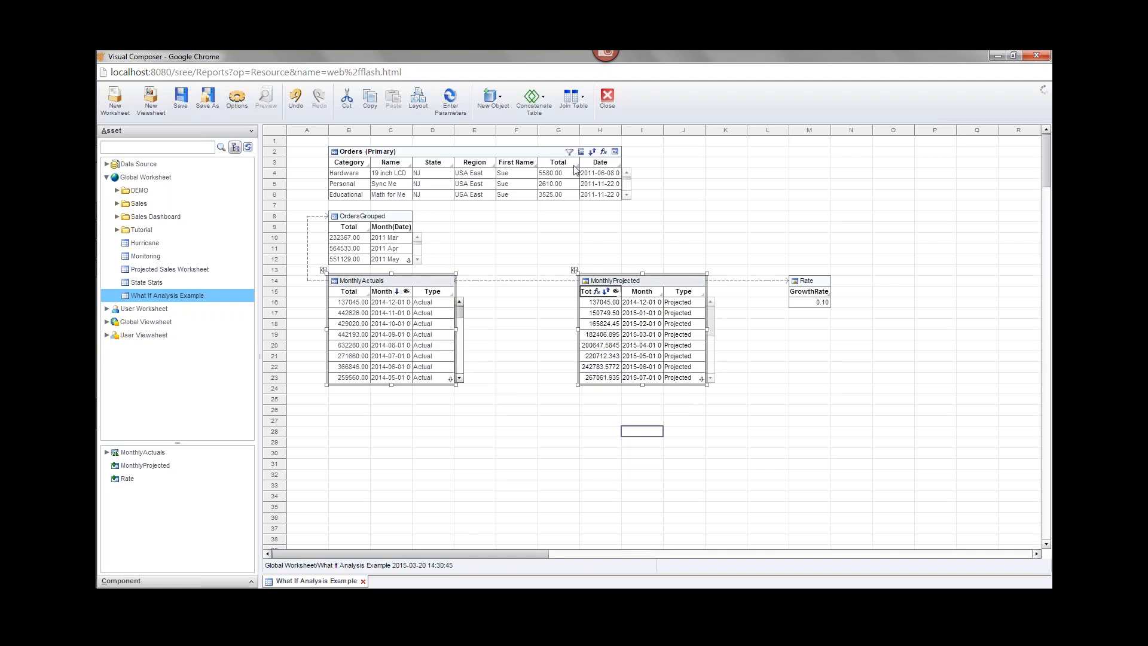
pyautogui.click(543, 111)
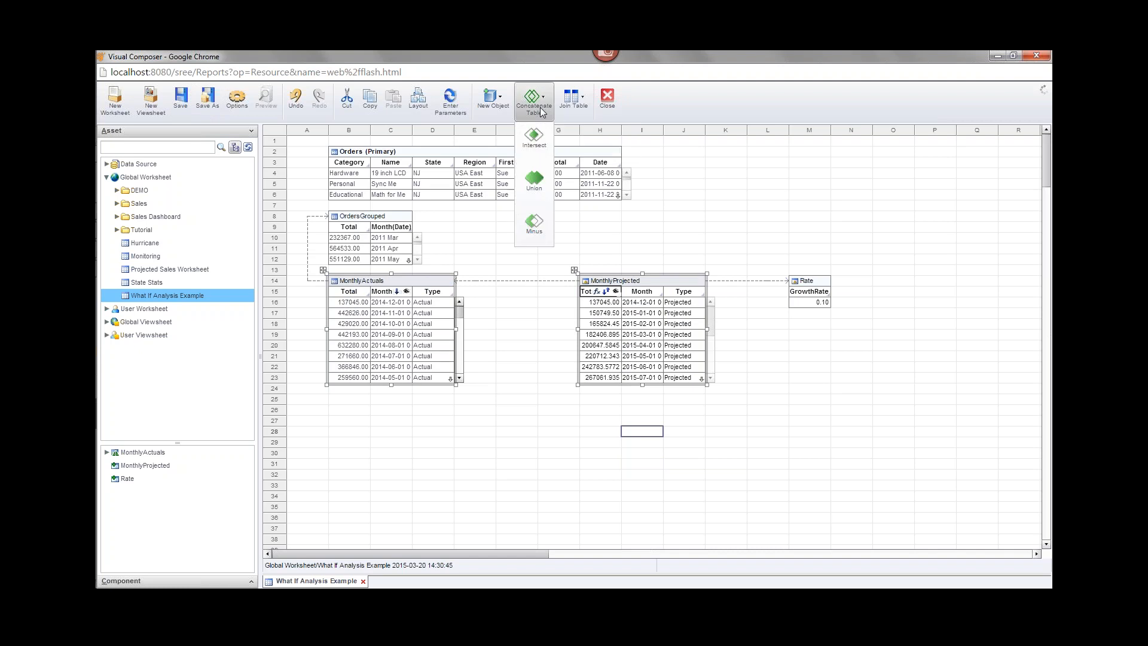
pyautogui.click(541, 180)
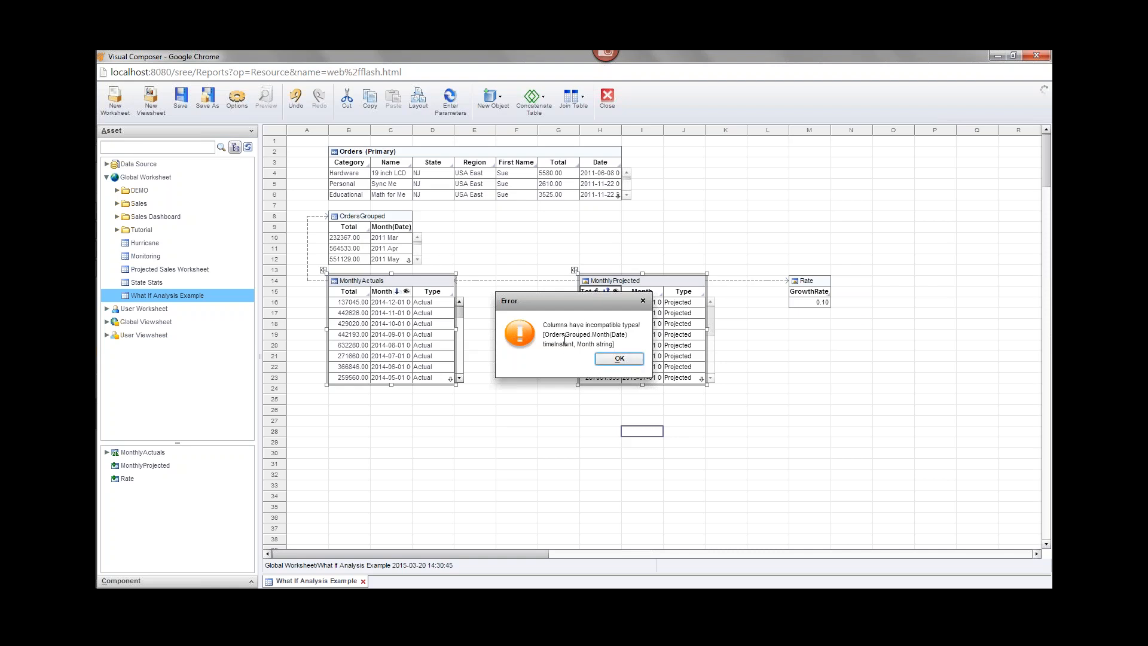
pyautogui.click(611, 360)
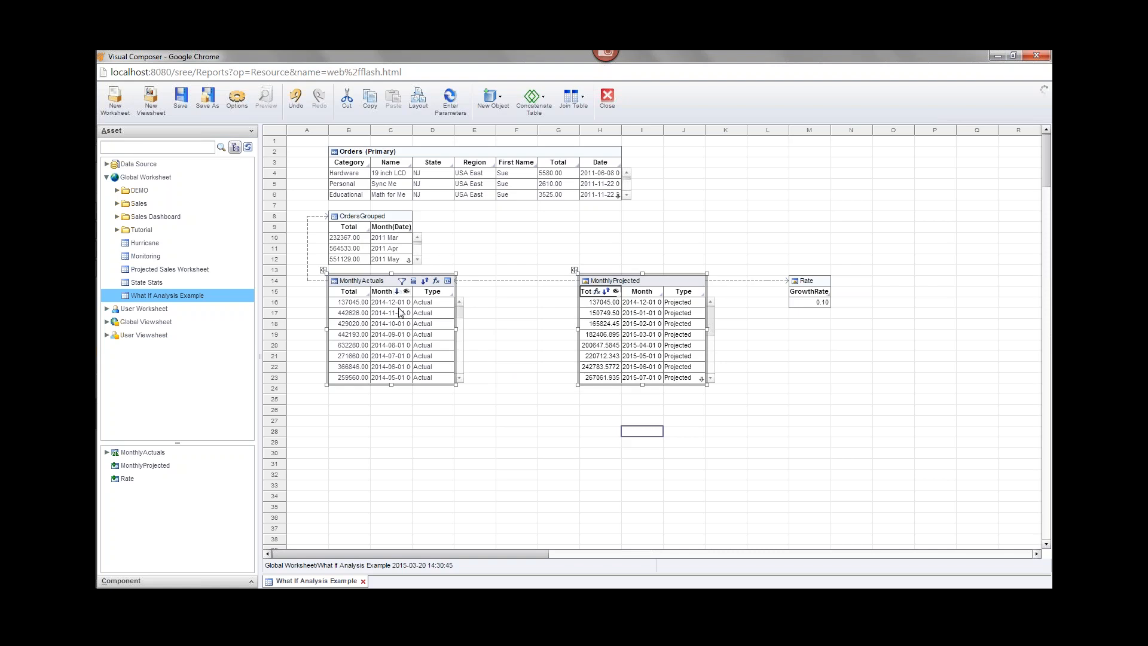
pyautogui.click(637, 292)
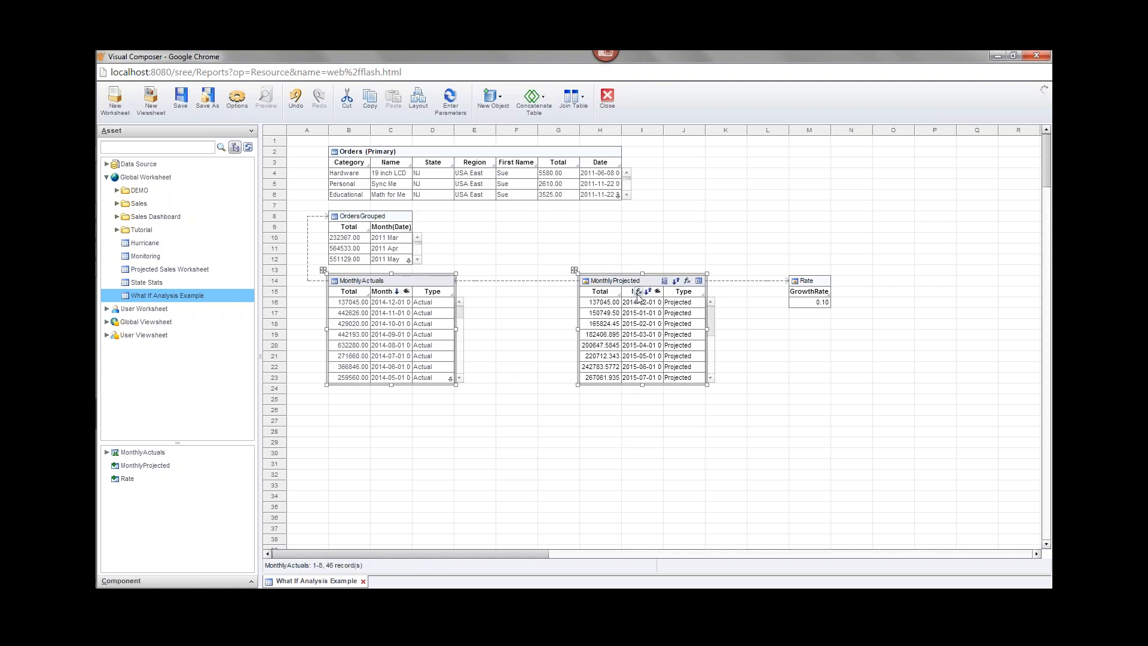
# Change the MonthlyProjected Month formula's return data type to Date.
pyautogui.click(638, 296)
pyautogui.click(639, 292)
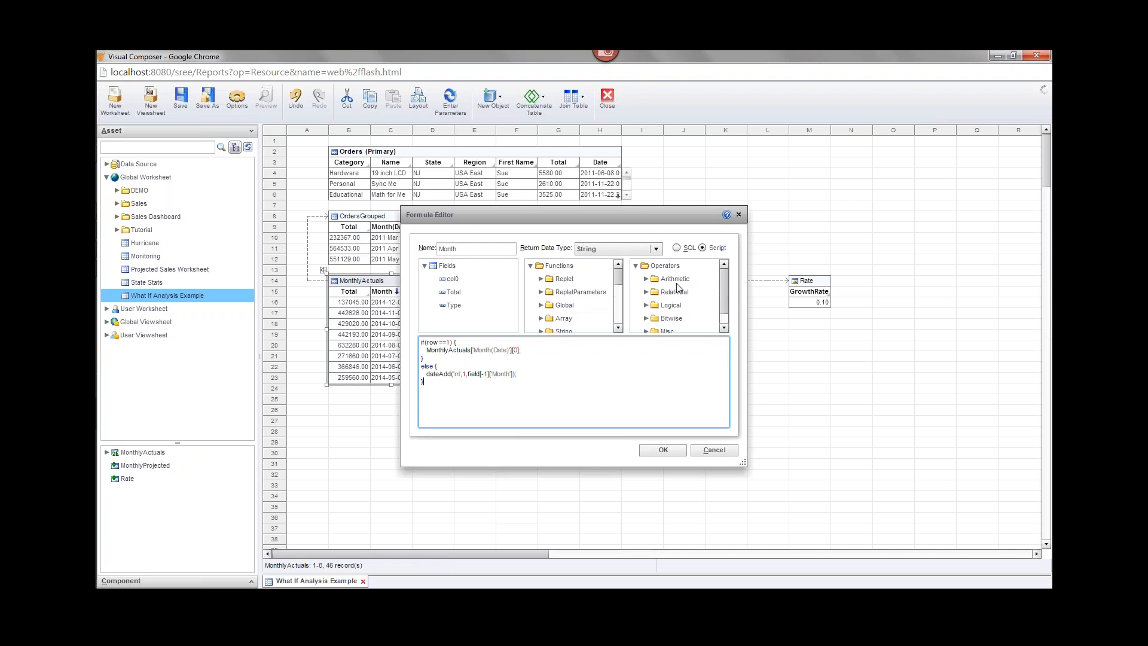
pyautogui.moveTo(655, 216); pyautogui.dragTo(705, 399)
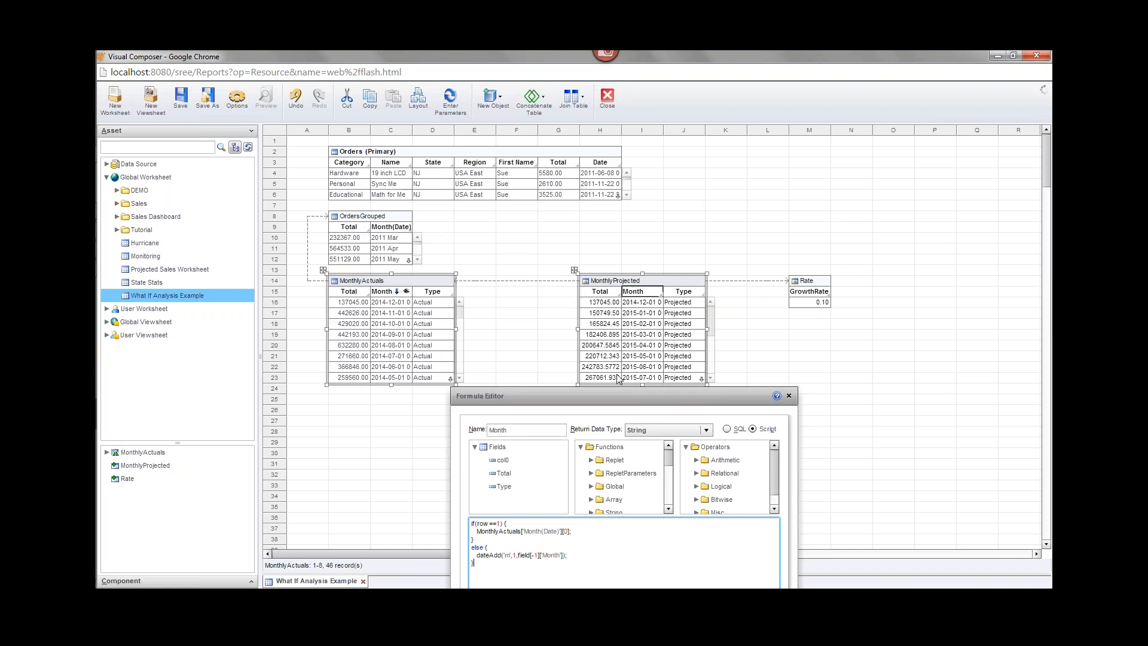
pyautogui.moveTo(618, 396); pyautogui.dragTo(612, 256)
pyautogui.click(665, 267)
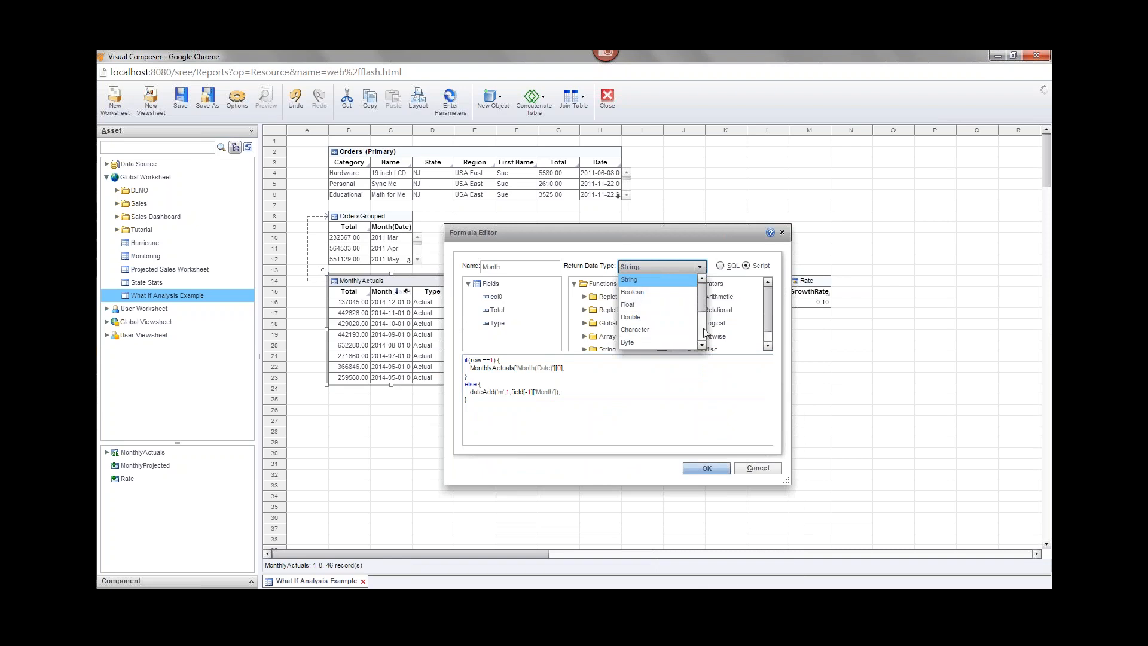
pyautogui.scroll(-2, 645, 329)
pyautogui.click(647, 330)
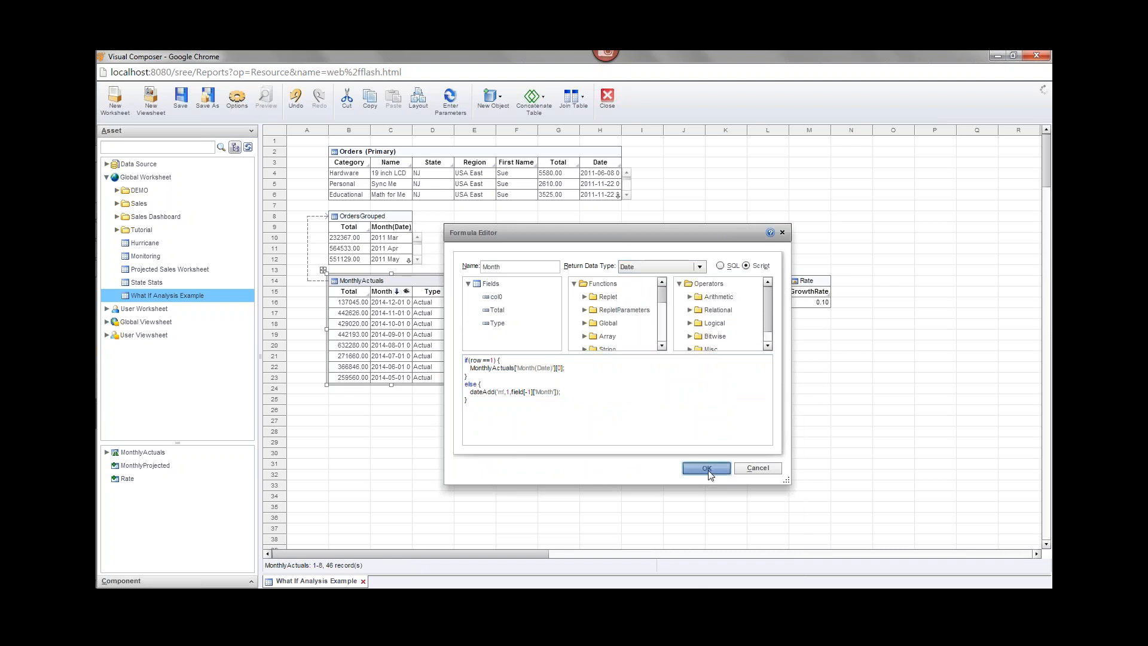
pyautogui.click(708, 469)
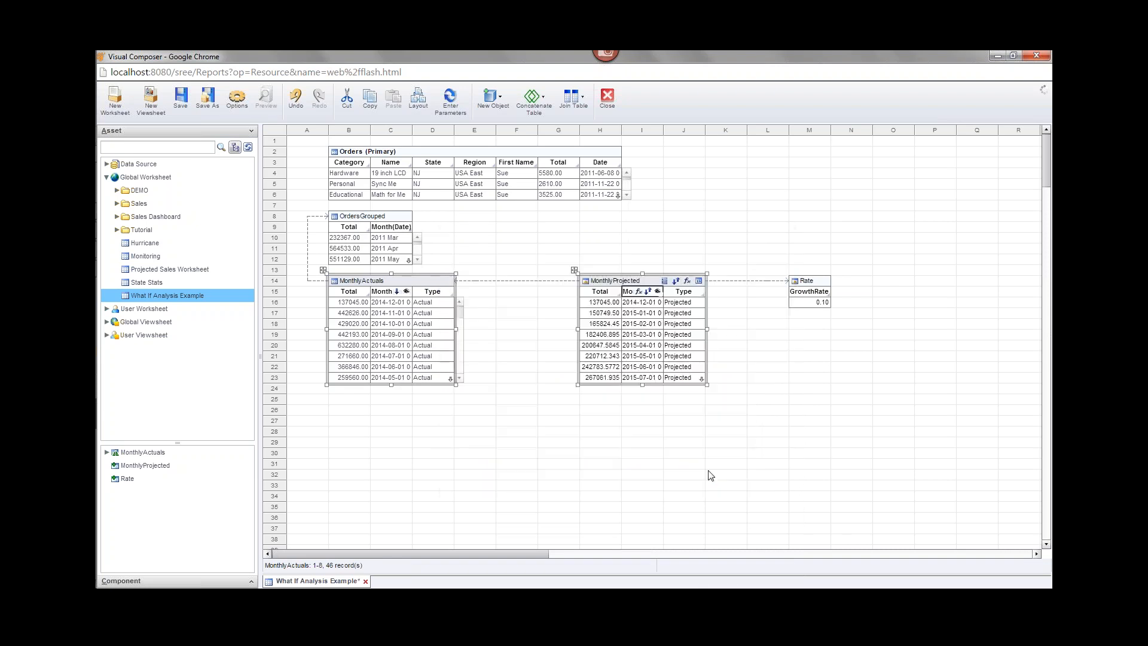
# Check the Total and Type formulas unchanged, then select both monthly tables.
pyautogui.click(683, 410)
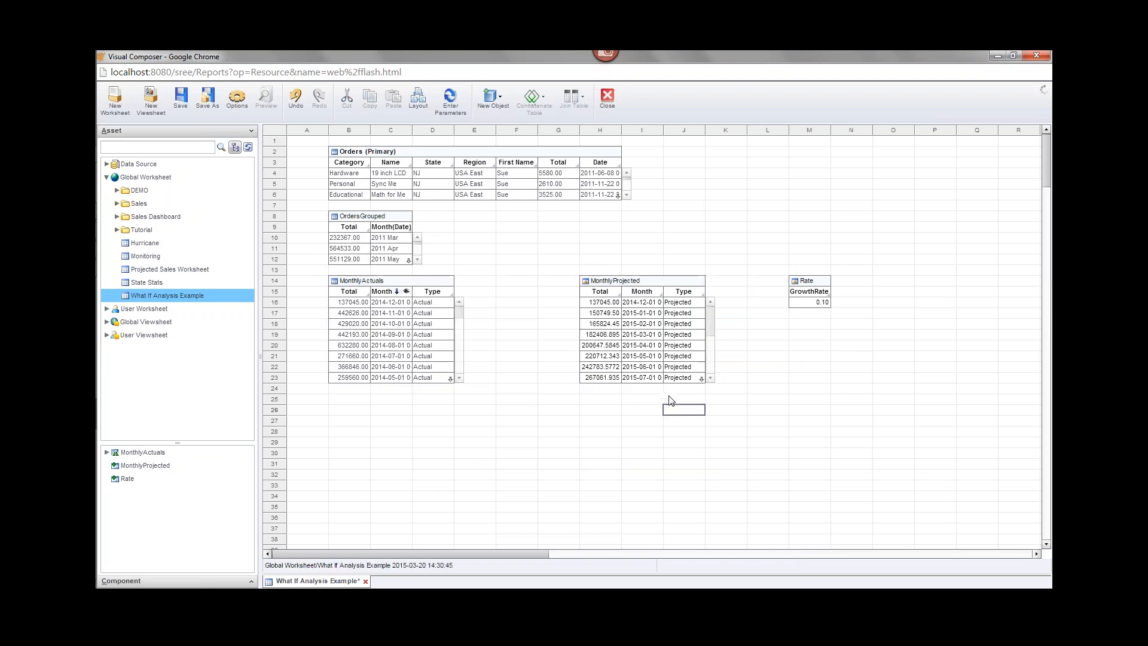
pyautogui.click(588, 293)
pyautogui.click(599, 292)
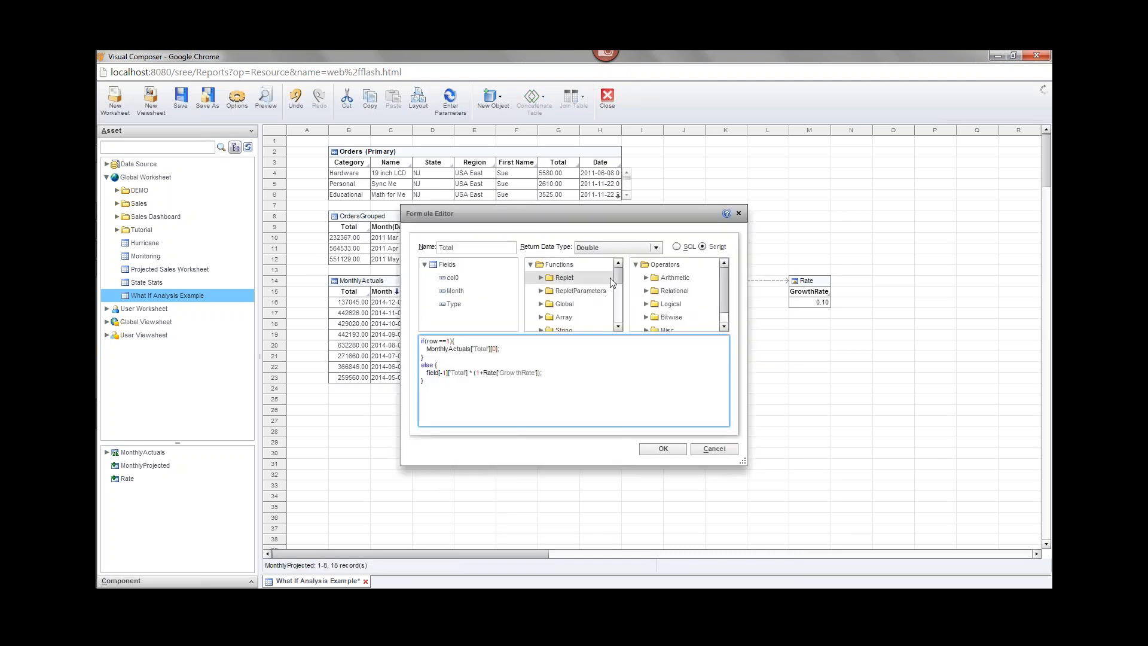
pyautogui.click(739, 213)
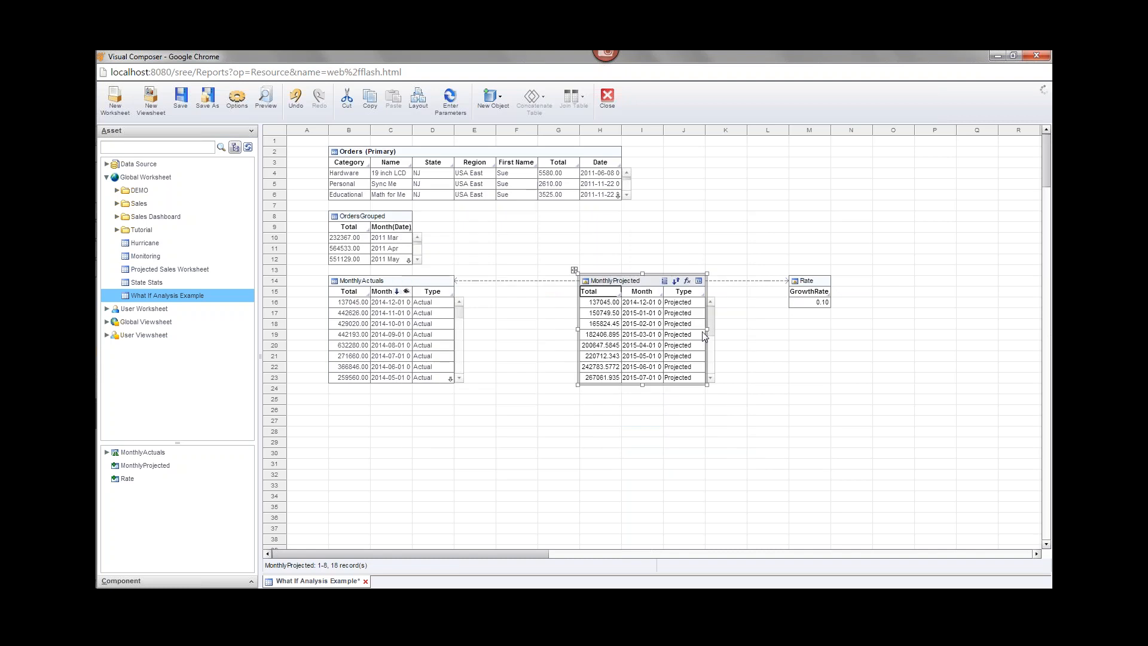
pyautogui.click(680, 293)
pyautogui.click(681, 292)
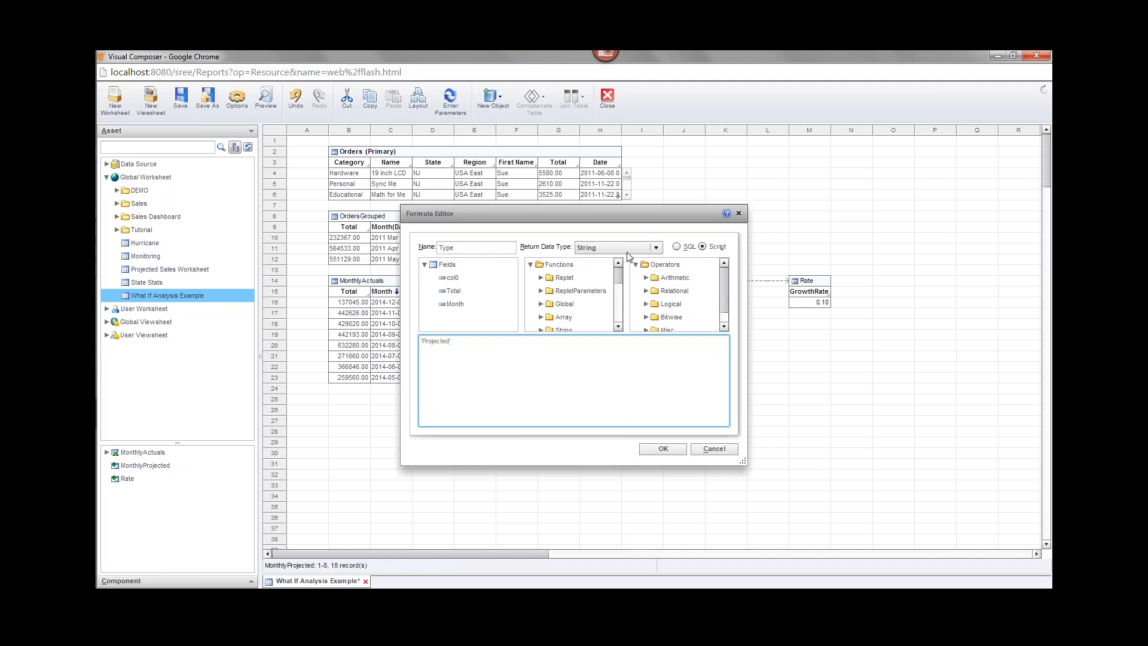
pyautogui.click(739, 212)
pyautogui.moveTo(662, 433); pyautogui.dragTo(441, 356)
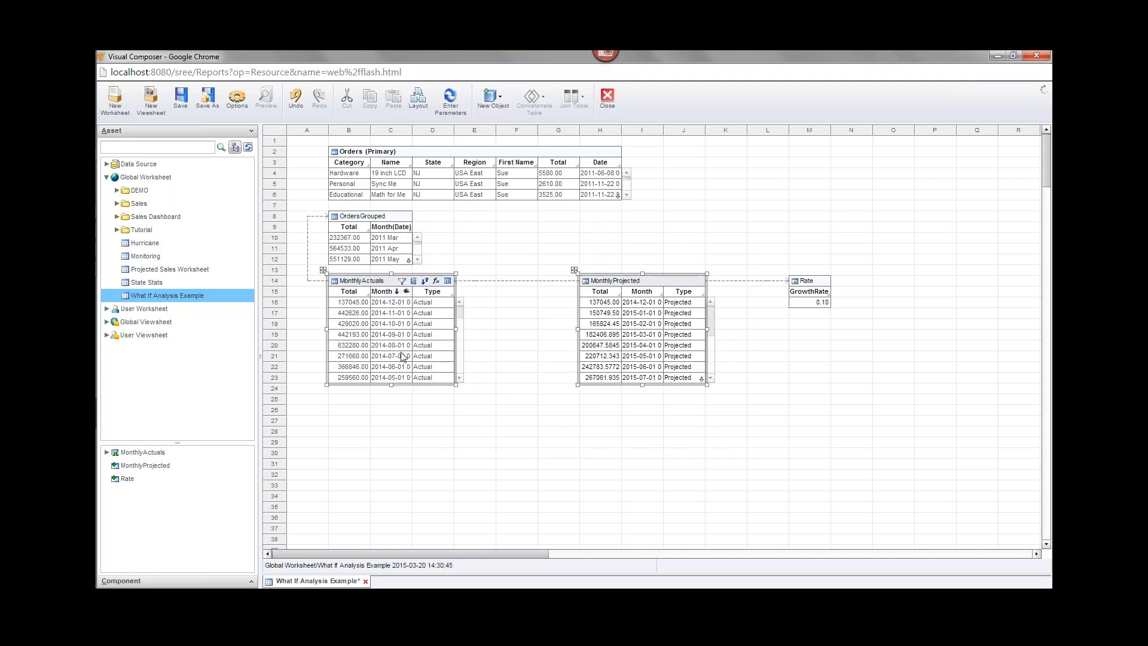
# Union the two monthly tables into Query1, shrink the sources, and move Query1 up to row 21.
pyautogui.click(534, 101)
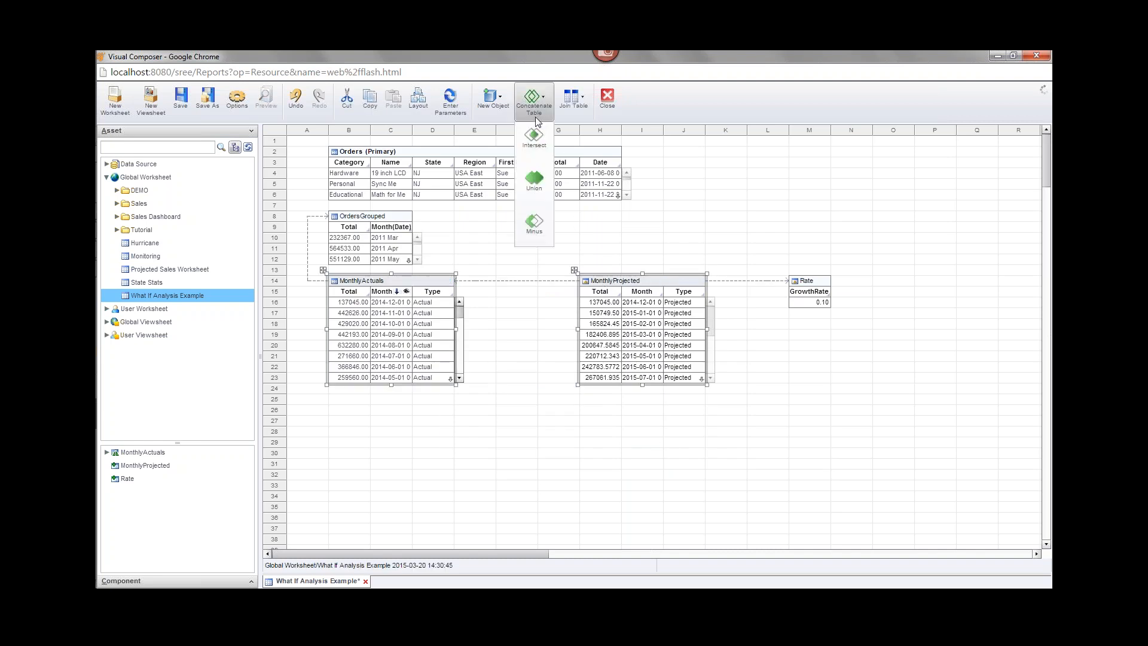
pyautogui.click(534, 189)
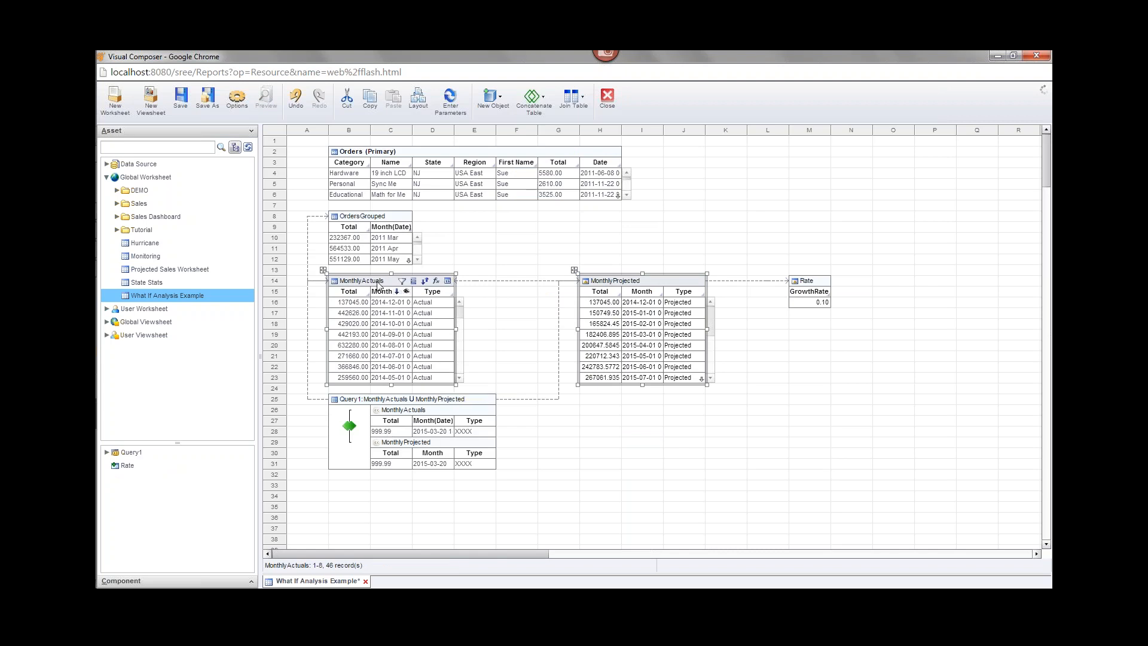
pyautogui.moveTo(393, 385); pyautogui.dragTo(393, 342)
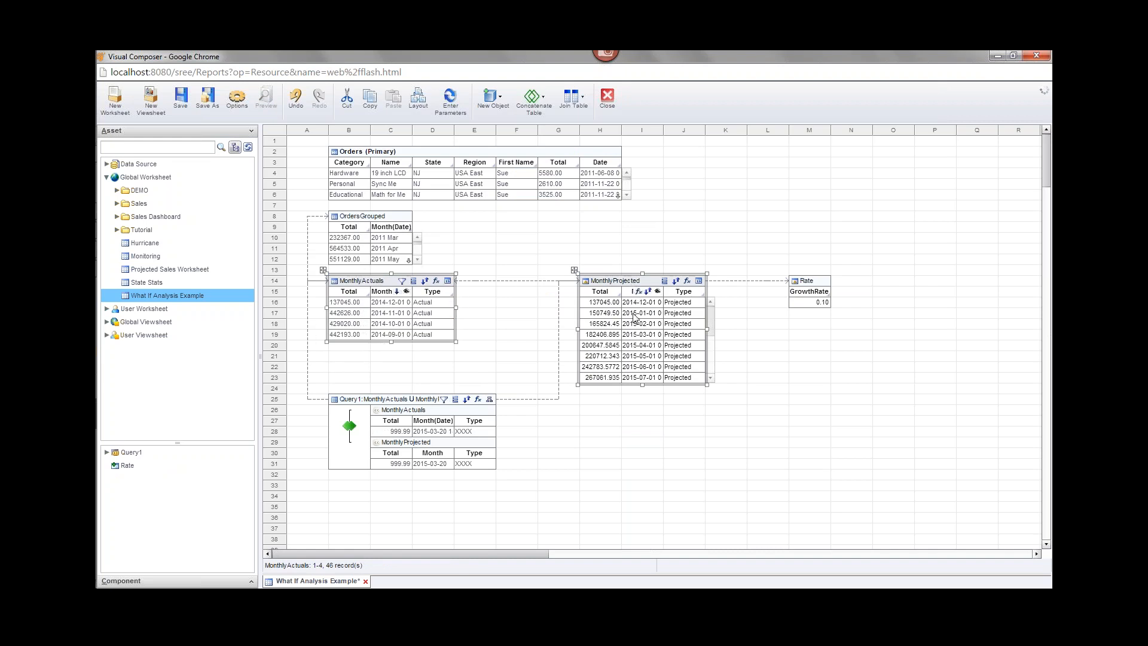
pyautogui.moveTo(643, 384); pyautogui.dragTo(634, 340)
pyautogui.moveTo(414, 384); pyautogui.dragTo(415, 353)
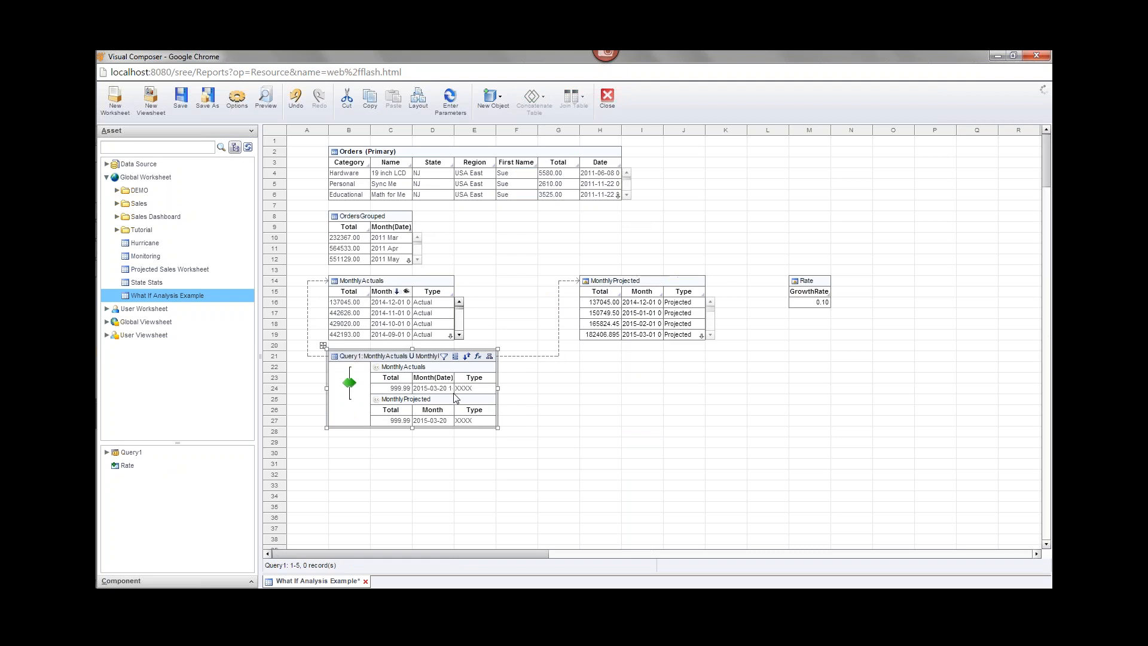
# Show Query1 in Live Preview and enlarge it to display its 64 rows.
pyautogui.click(490, 357)
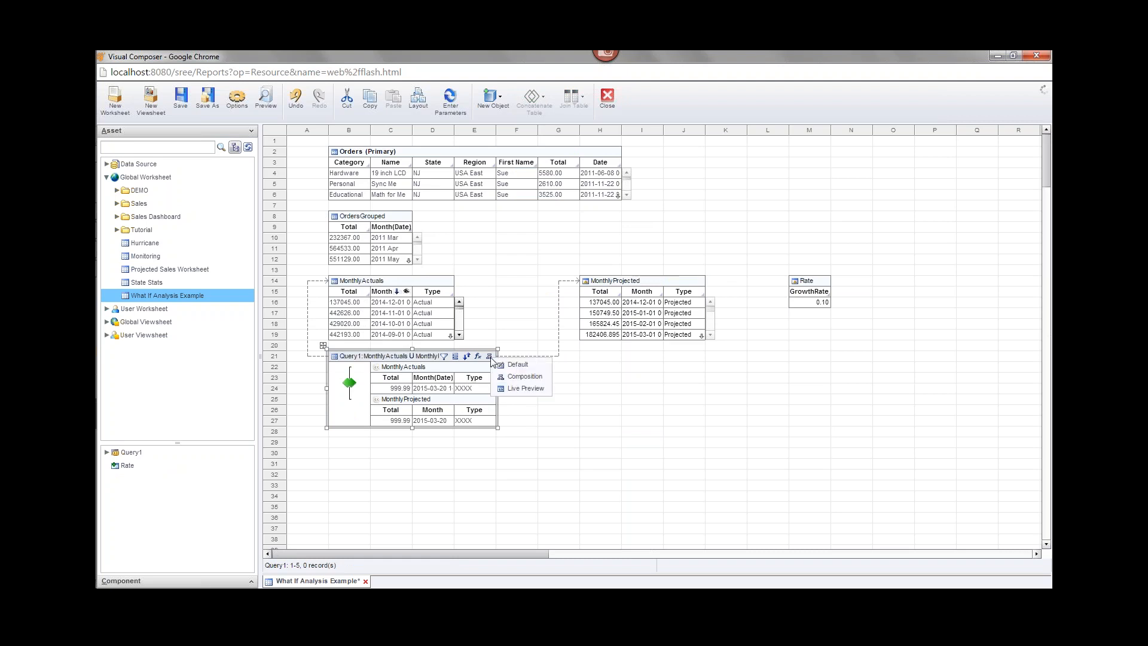
pyautogui.click(525, 388)
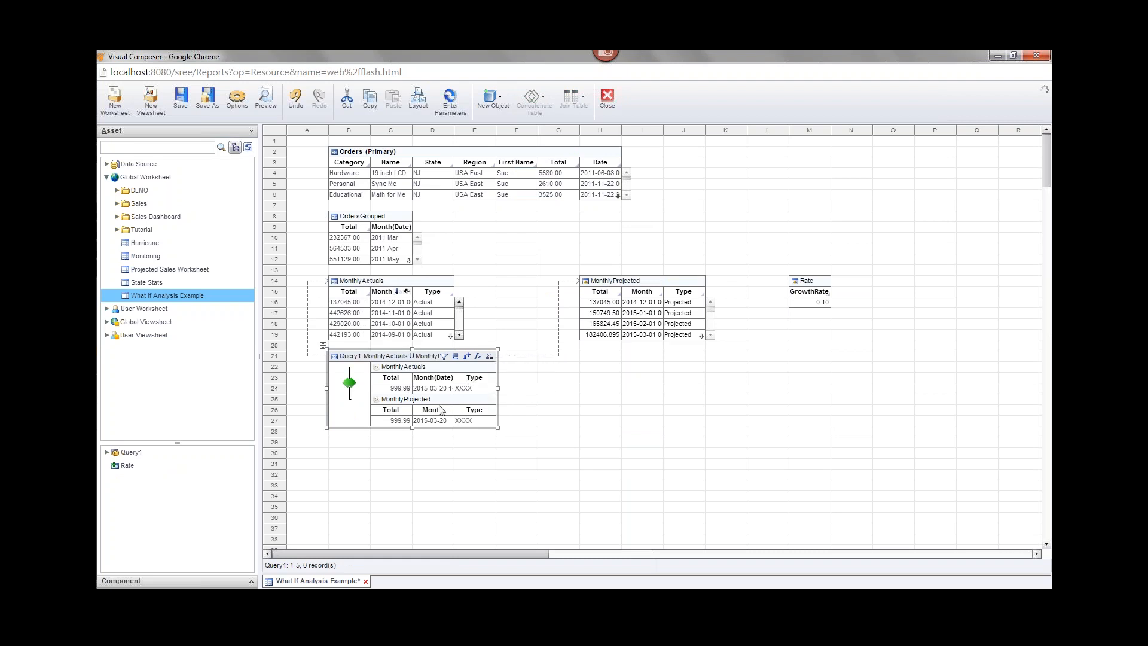
pyautogui.click(382, 360)
pyautogui.moveTo(391, 384); pyautogui.dragTo(400, 528)
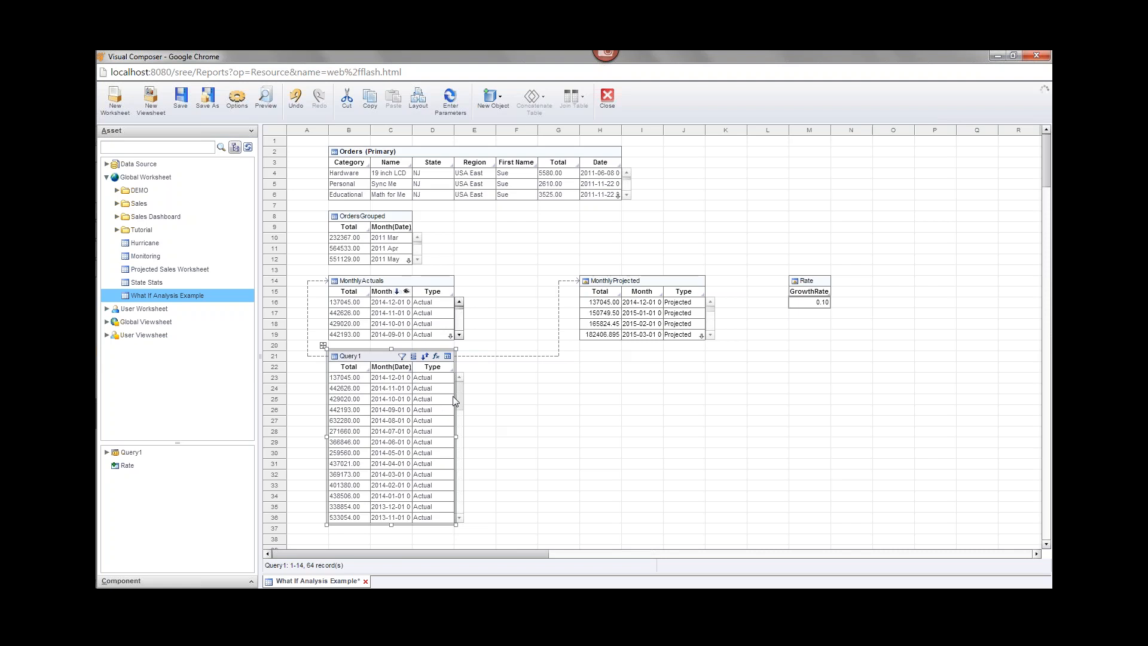
pyautogui.moveTo(460, 396); pyautogui.dragTo(462, 482)
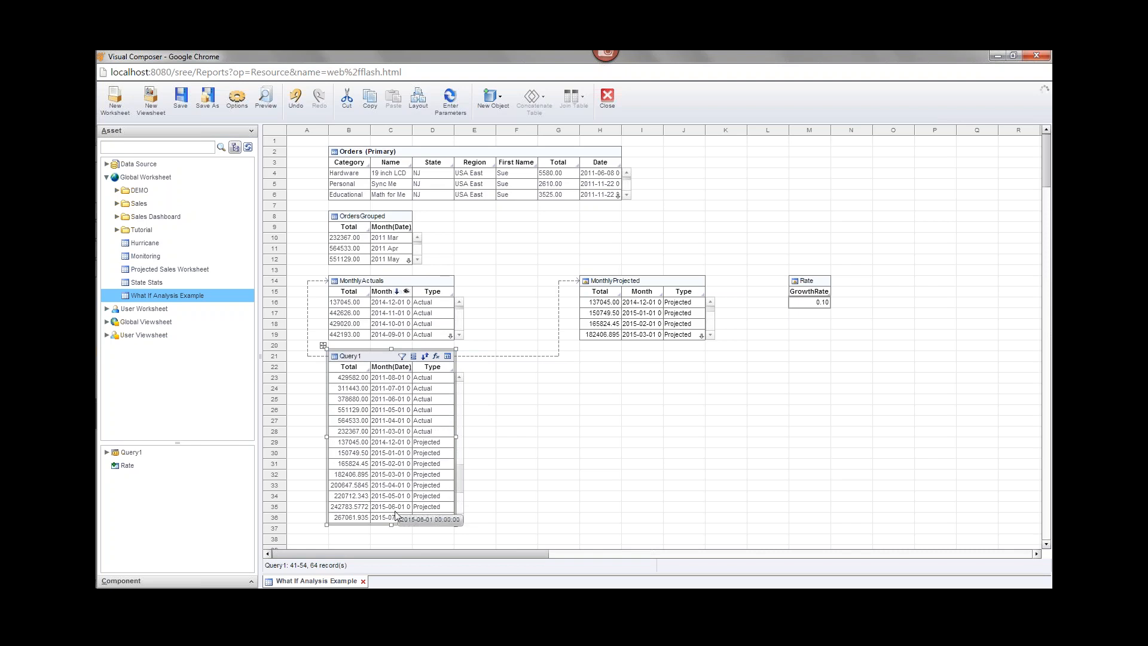
pyautogui.moveTo(459, 471); pyautogui.dragTo(460, 499)
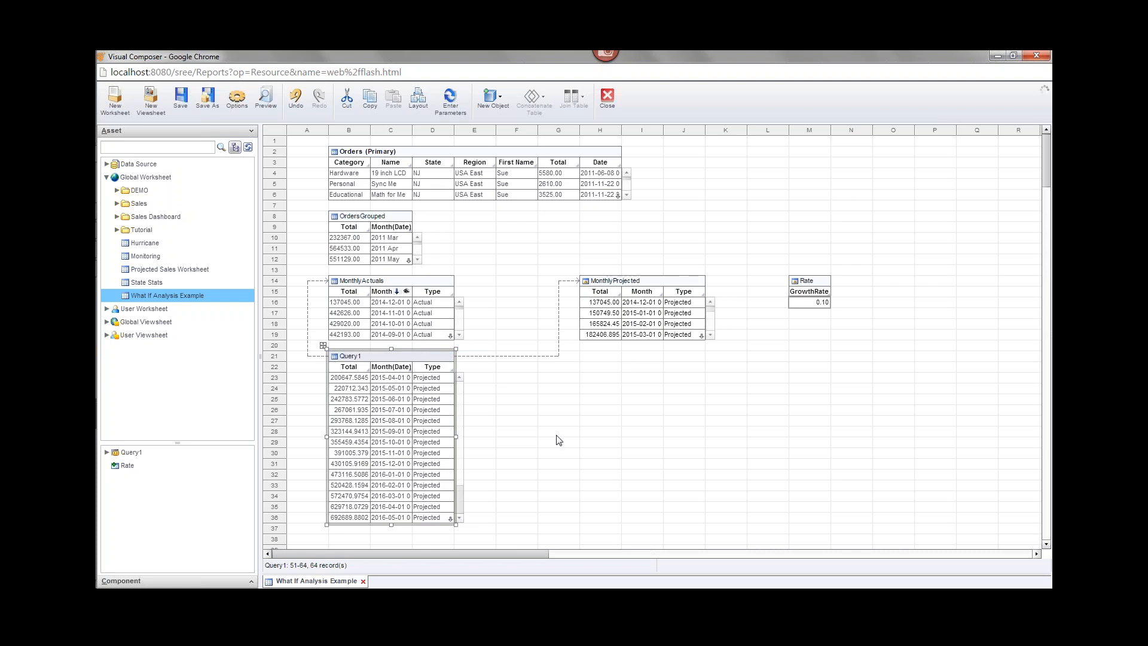
# Rename the Query1 table to Projected in Table Properties.
pyautogui.rightClick(364, 359)
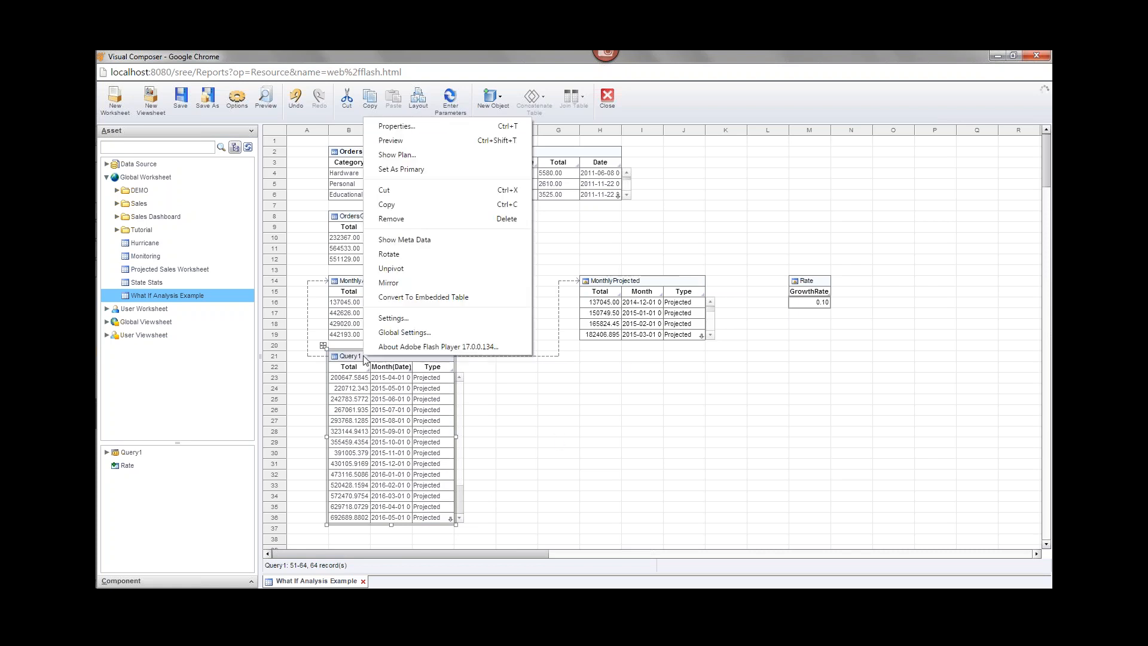
pyautogui.click(472, 127)
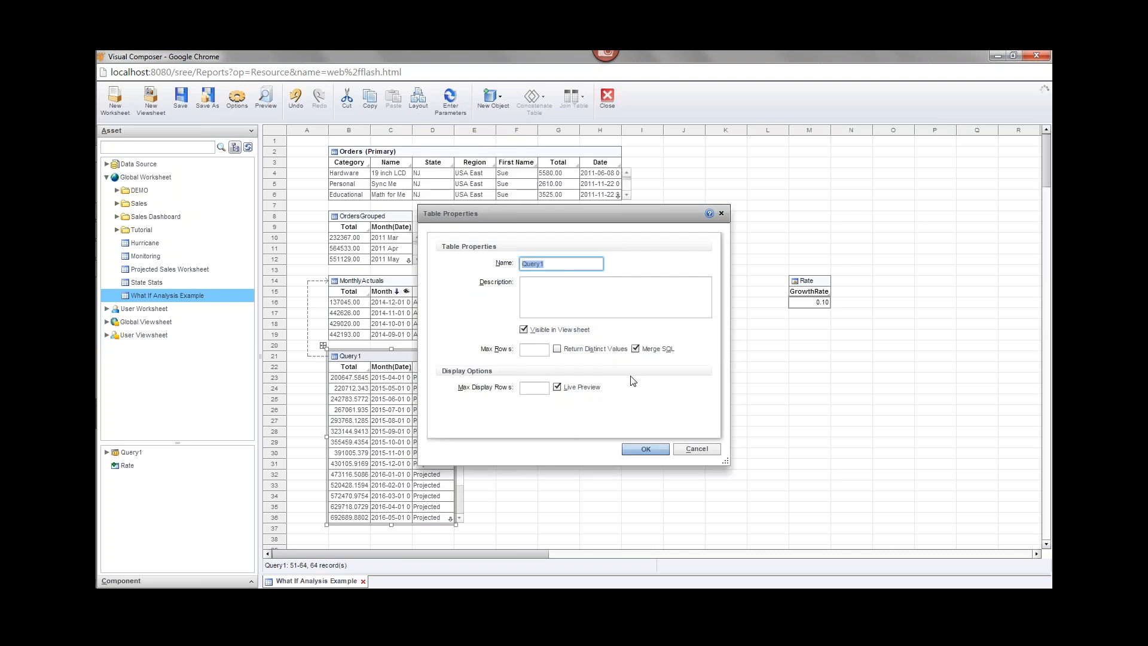
pyautogui.write('R')
pyautogui.click(643, 454)
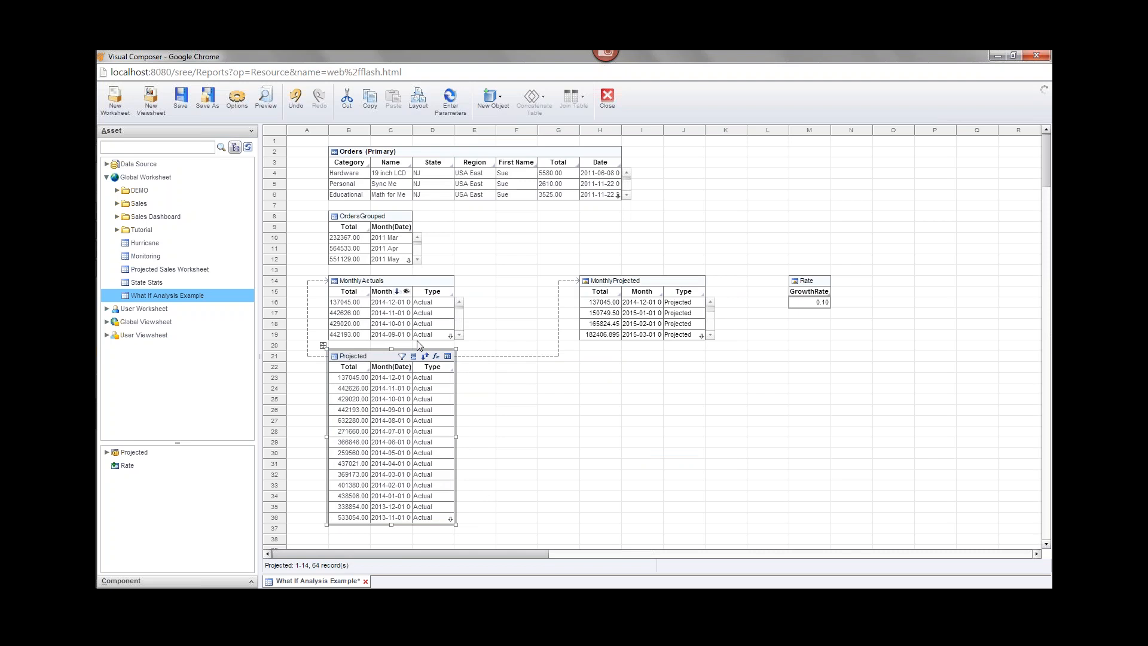
# Set Projected as the primary table and shorten it to six visible rows.
pyautogui.rightClick(358, 359)
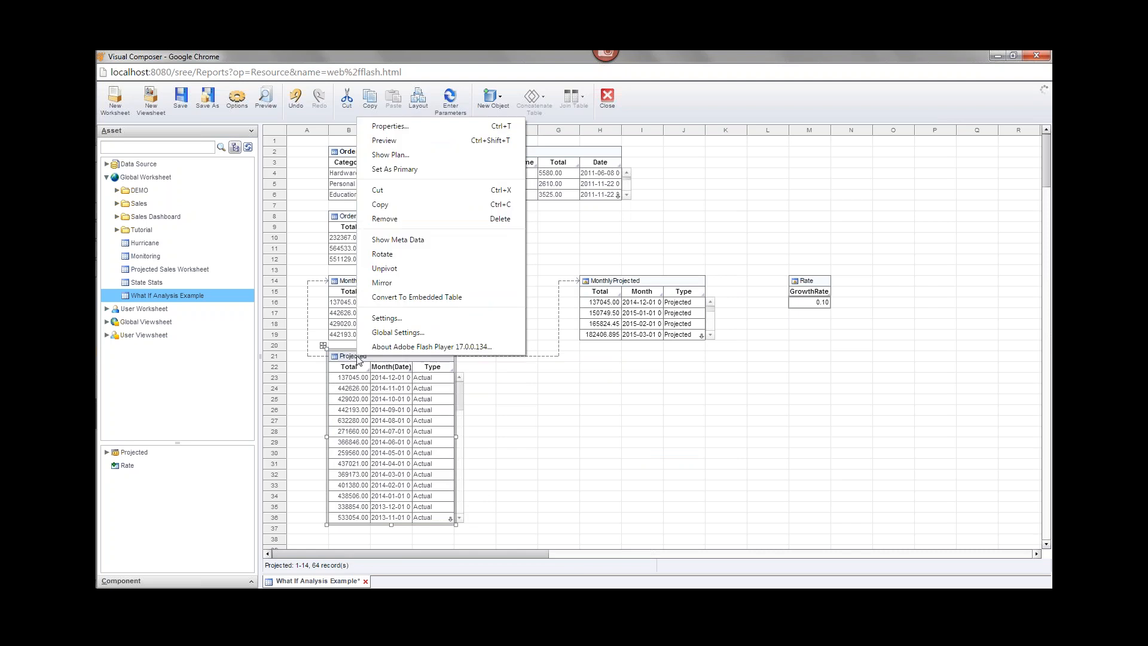
pyautogui.click(414, 168)
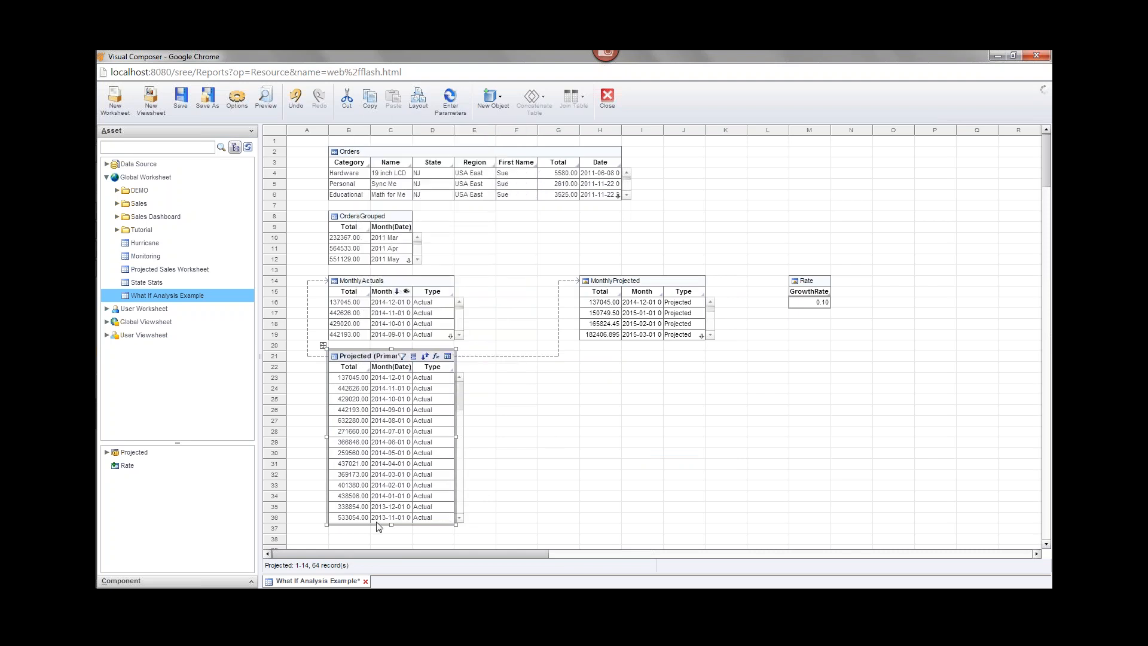
pyautogui.moveTo(391, 524); pyautogui.dragTo(392, 440)
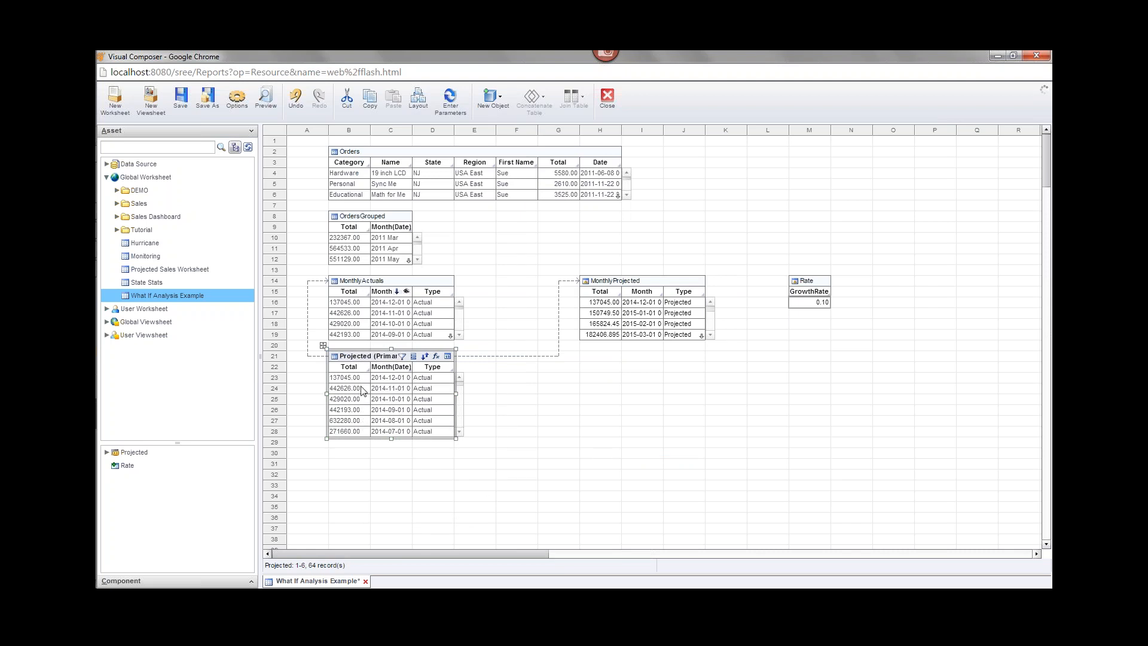
pyautogui.click(545, 406)
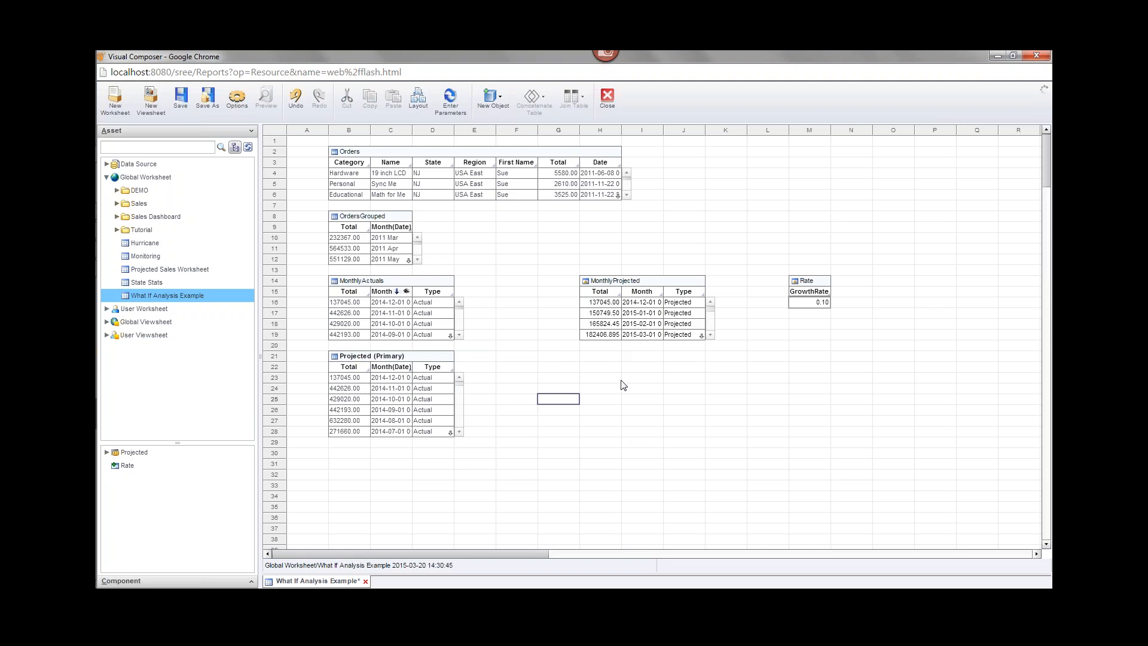
pyautogui.moveTo(351, 382)
pyautogui.moveTo(96, 371)
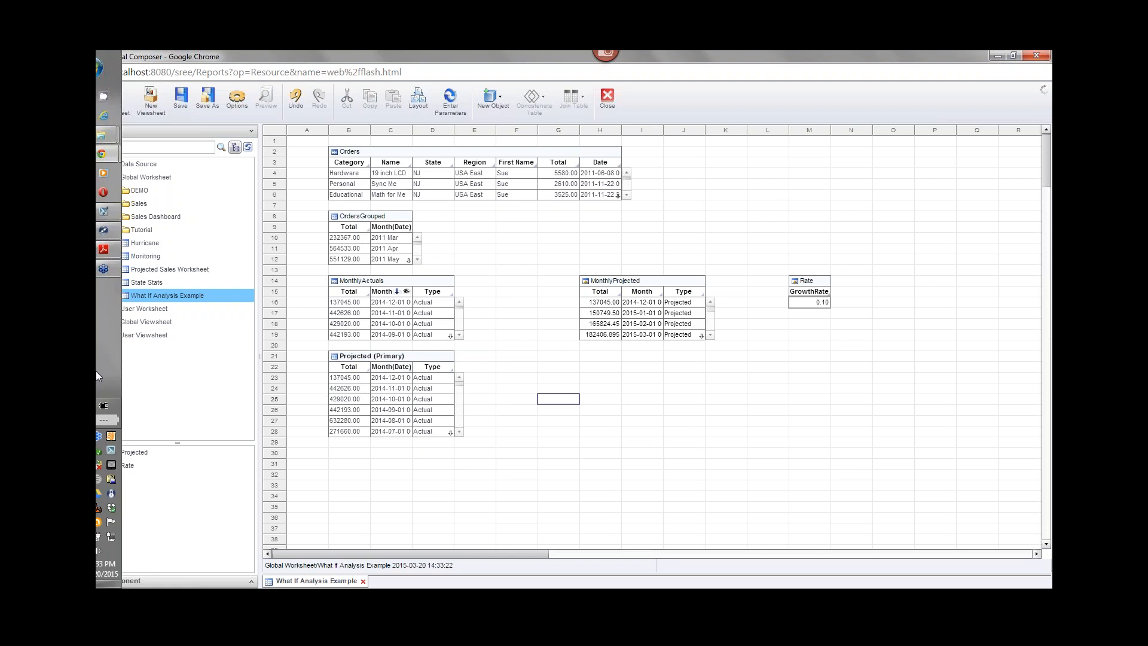
pyautogui.click(121, 256)
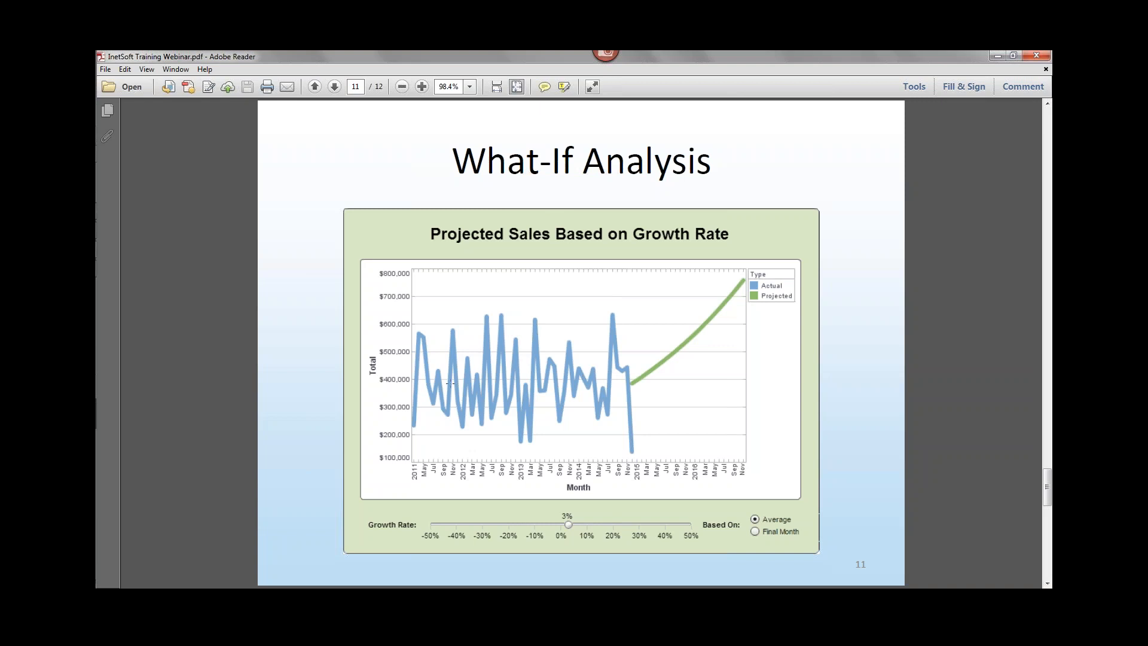
pyautogui.click(997, 55)
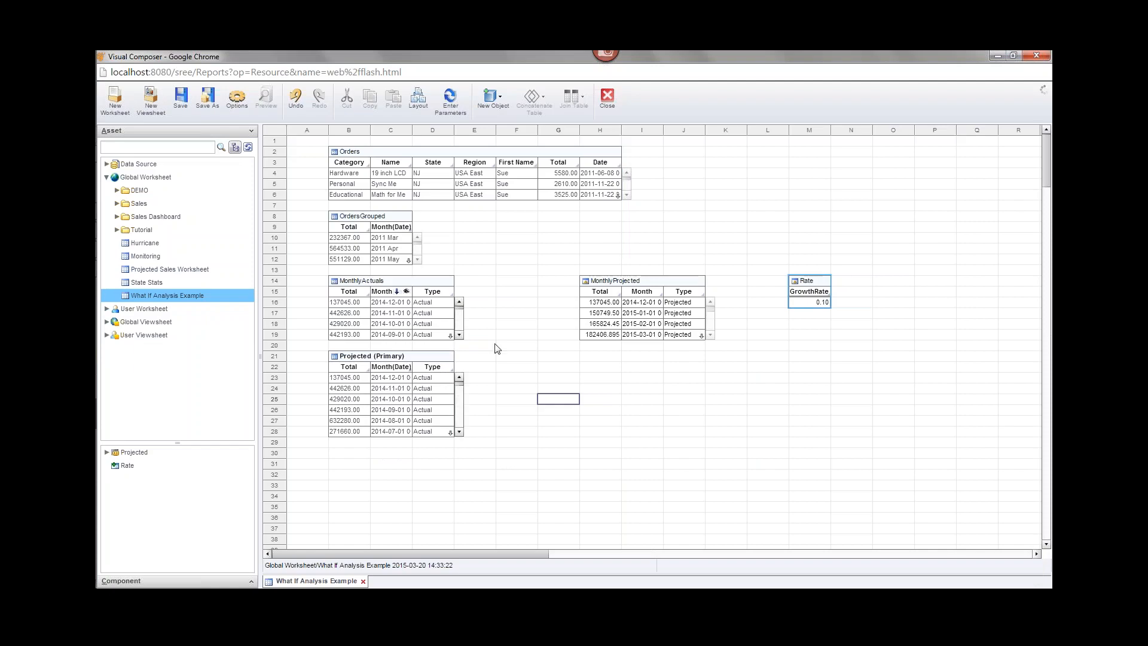
# Create a new viewsheet based on the global What If Analysis Example worksheet.
pyautogui.click(152, 108)
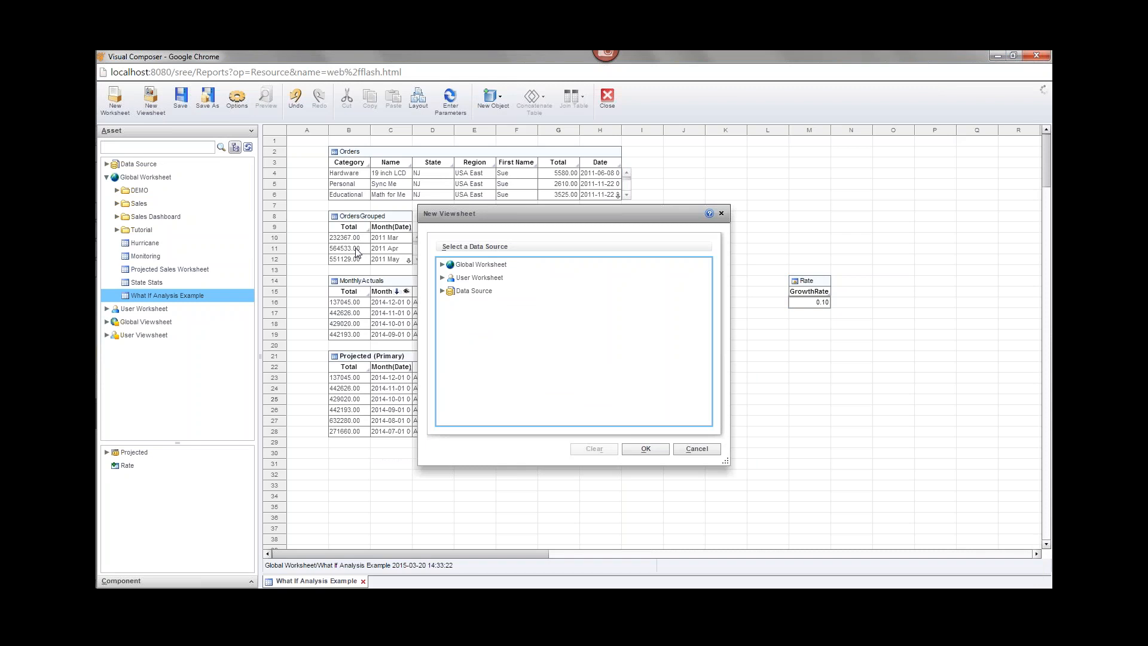
pyautogui.click(442, 265)
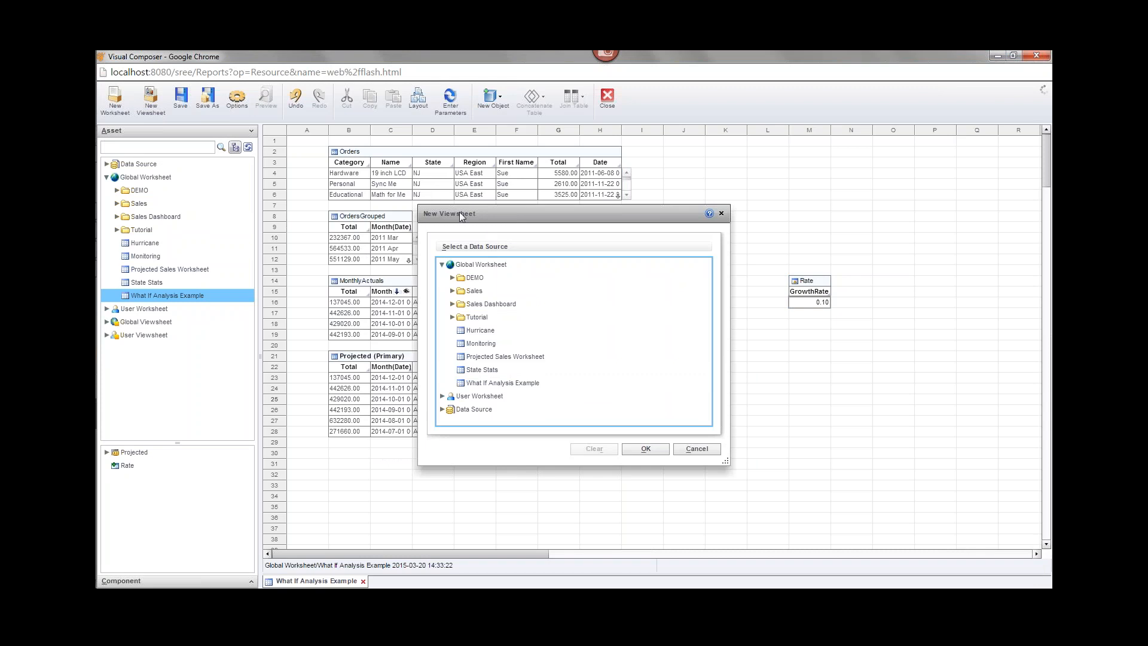
pyautogui.doubleClick(466, 384)
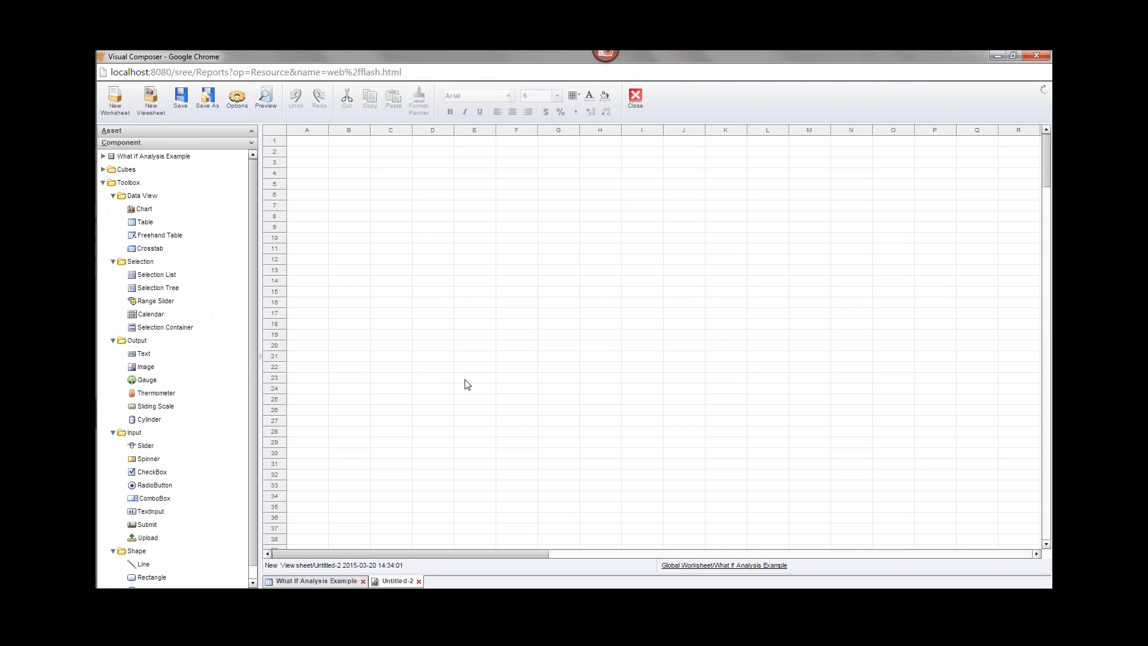
# Add a chart near the top and enlarge it to about 624x304.
pyautogui.moveTo(146, 209); pyautogui.dragTo(434, 173)
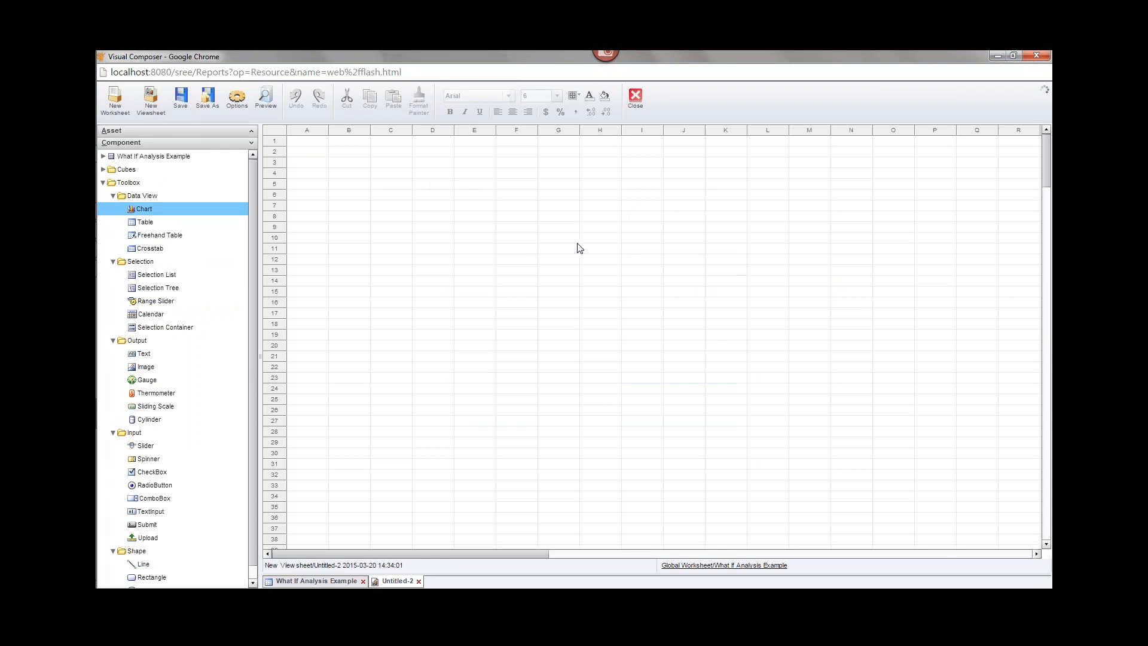
pyautogui.click(565, 213)
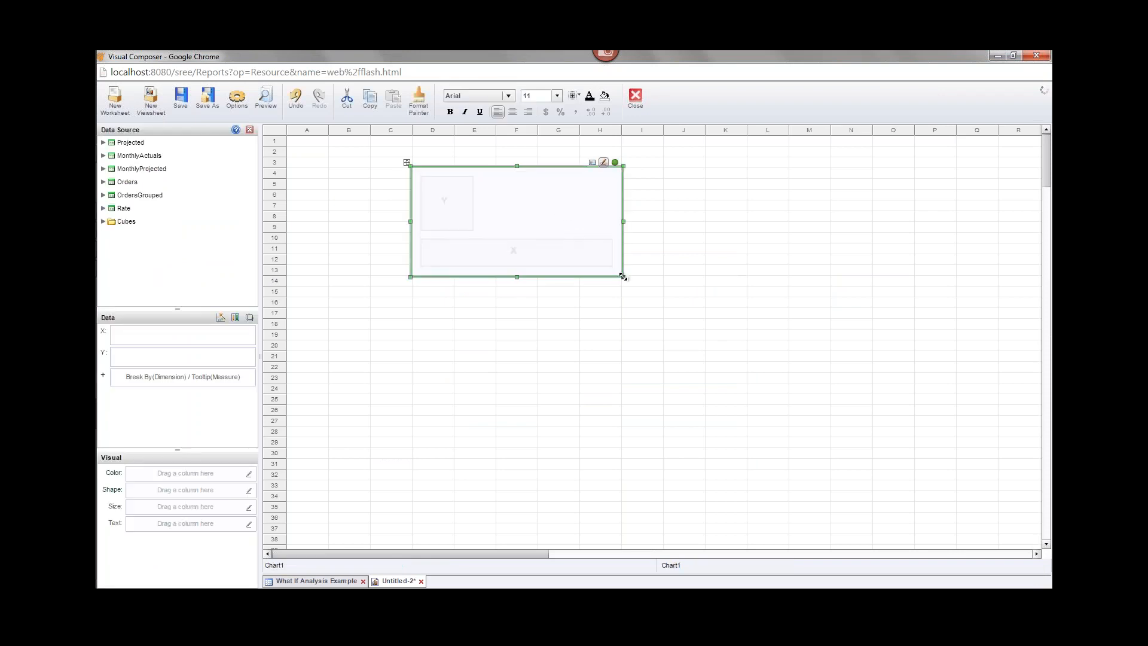
pyautogui.moveTo(623, 276); pyautogui.dragTo(789, 353)
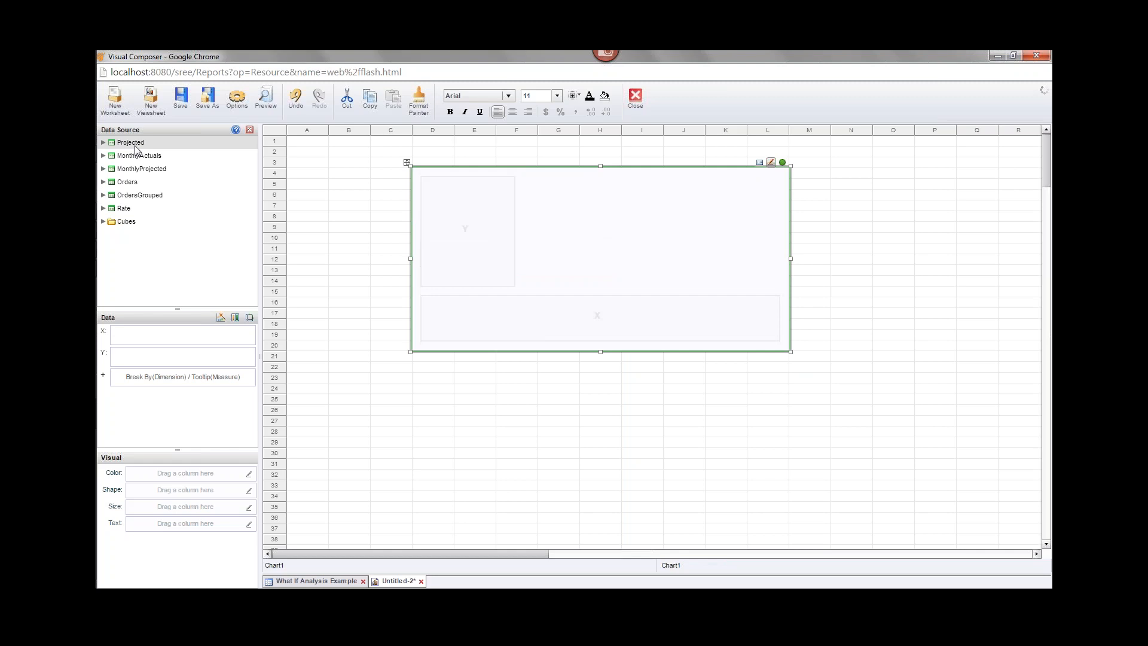
# Put Projected's Month(Date) on the X axis, grouped at Month level.
pyautogui.click(104, 143)
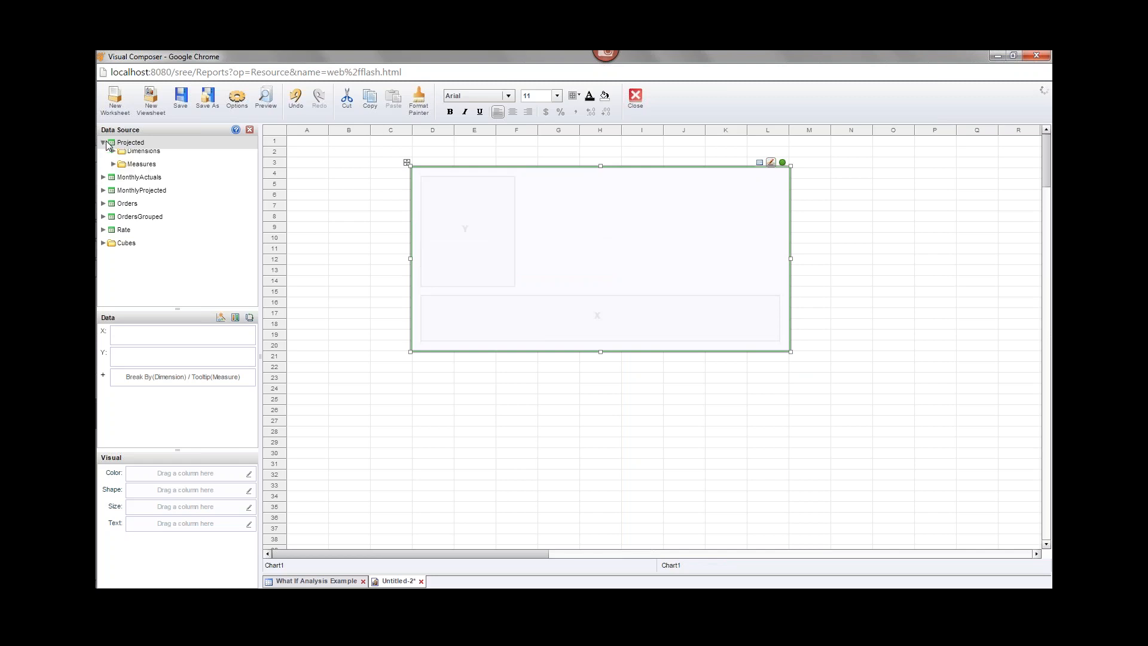
pyautogui.click(113, 155)
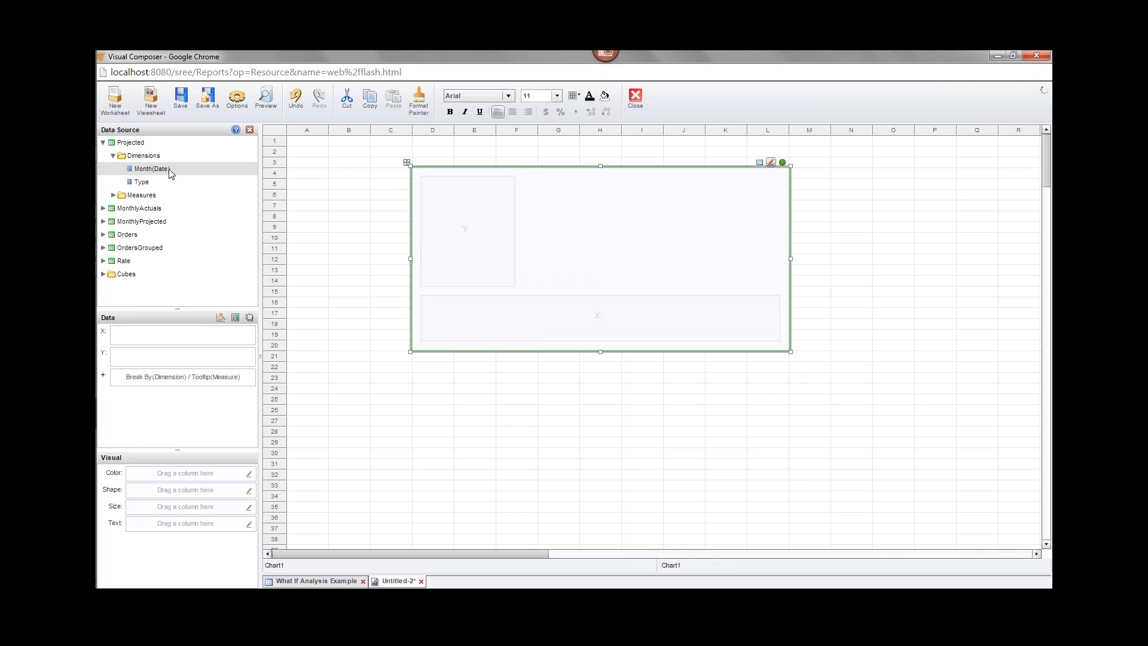
pyautogui.moveTo(153, 171); pyautogui.dragTo(142, 341)
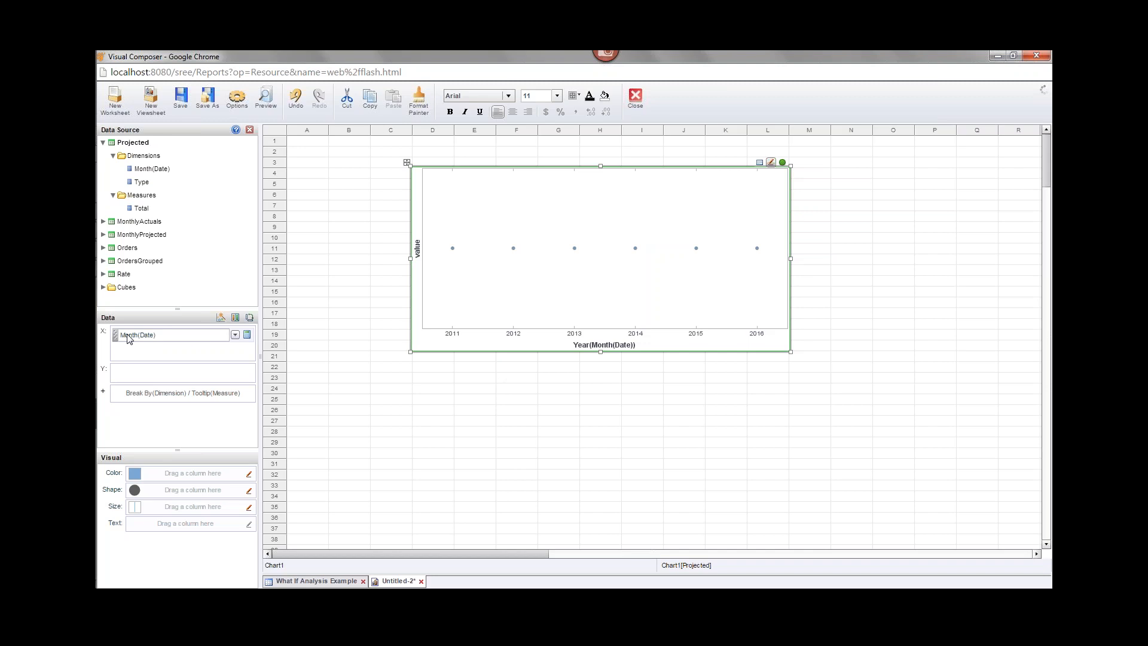
pyautogui.click(238, 336)
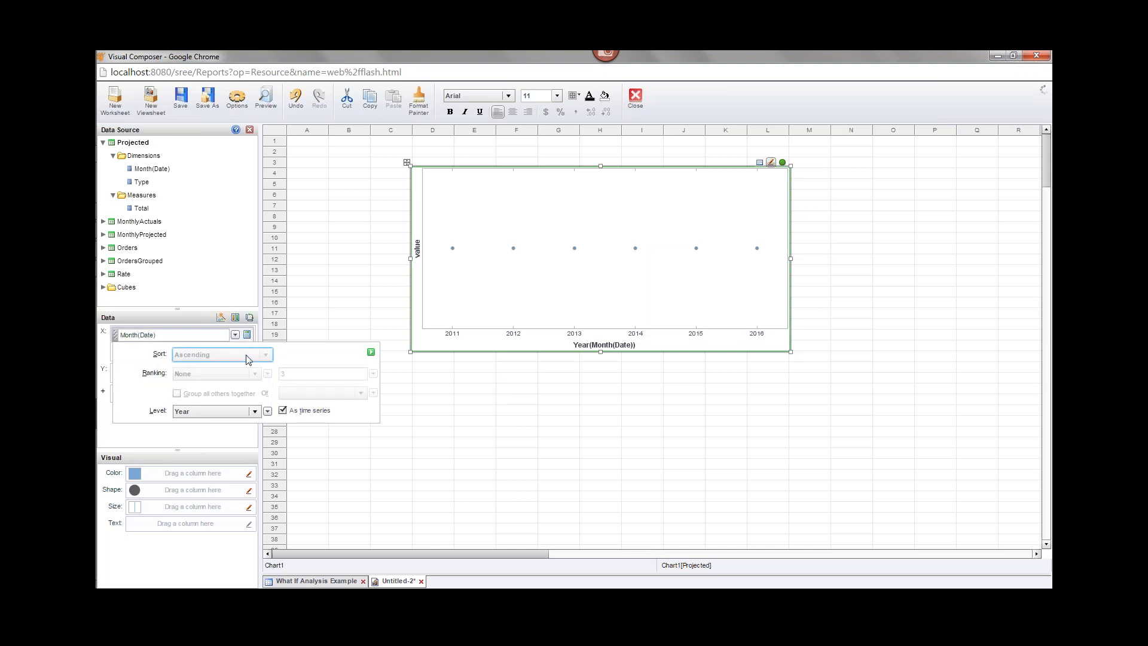
pyautogui.click(230, 411)
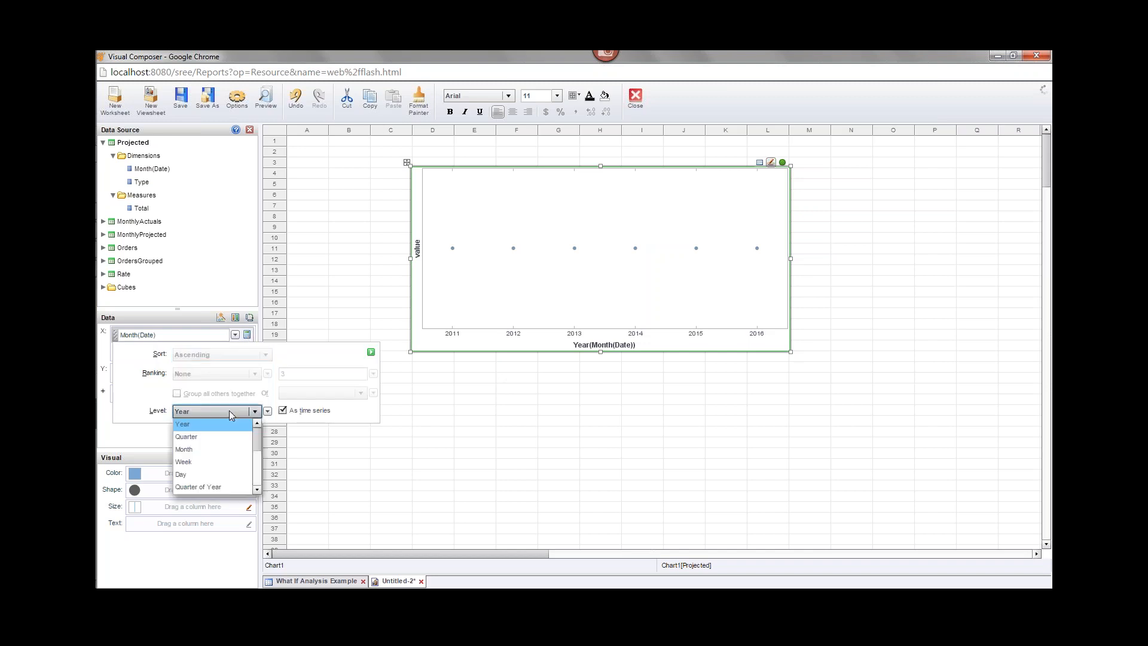
pyautogui.click(204, 448)
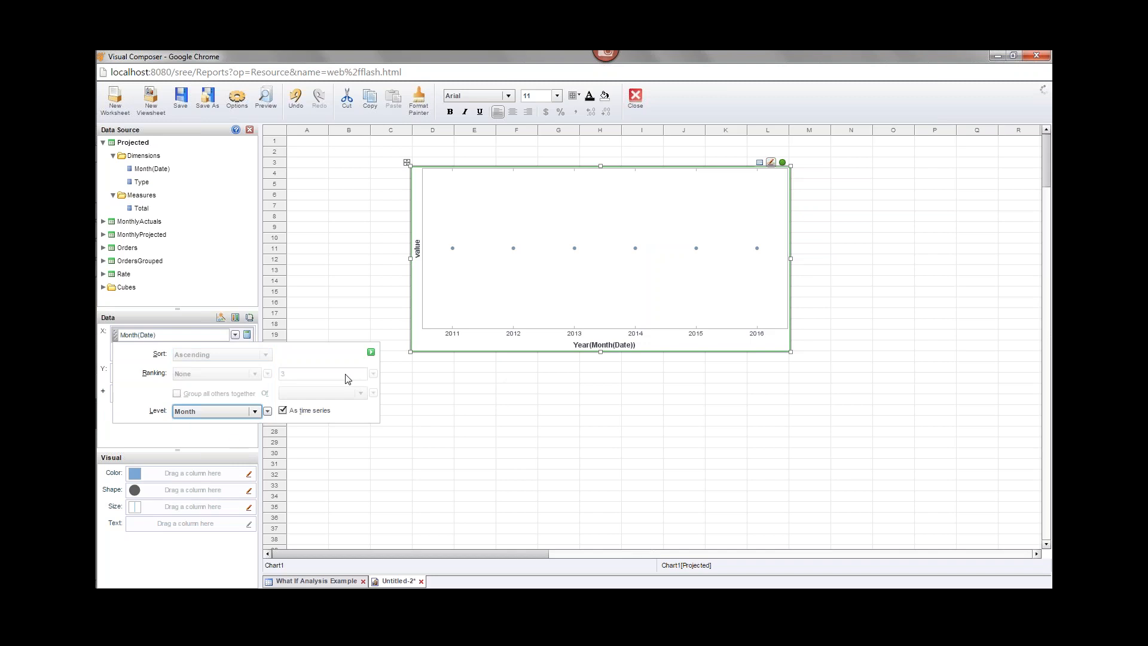
pyautogui.click(371, 353)
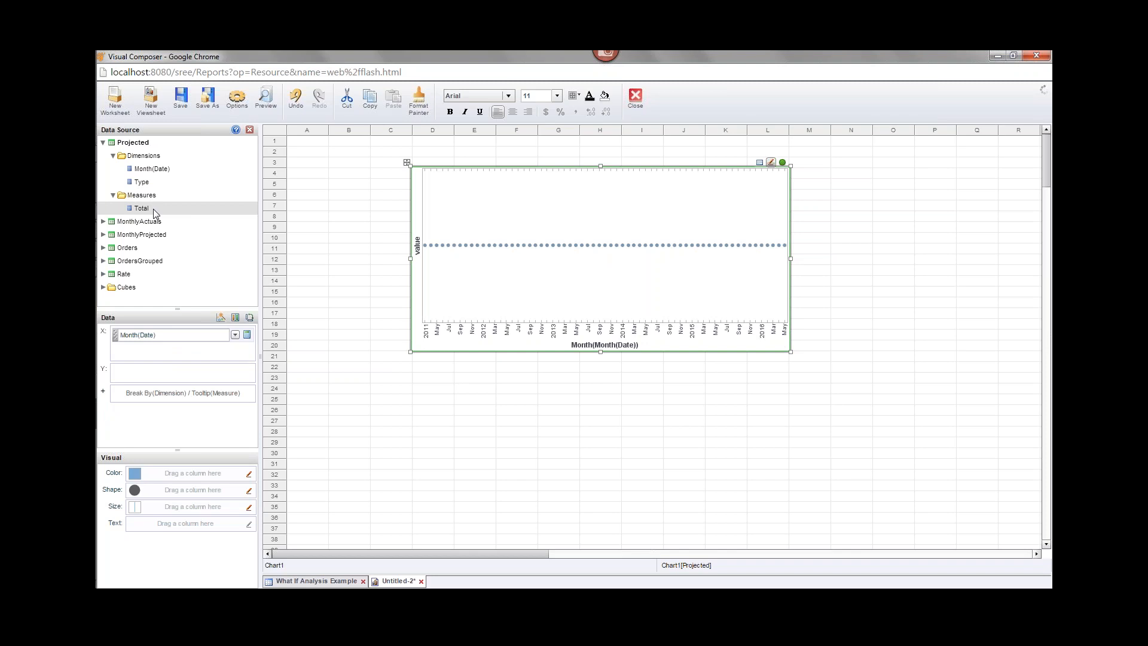
# Plot Total on Y, color lines by Type, and widen the chart to about 682 pixels.
pyautogui.moveTo(152, 213); pyautogui.dragTo(171, 379)
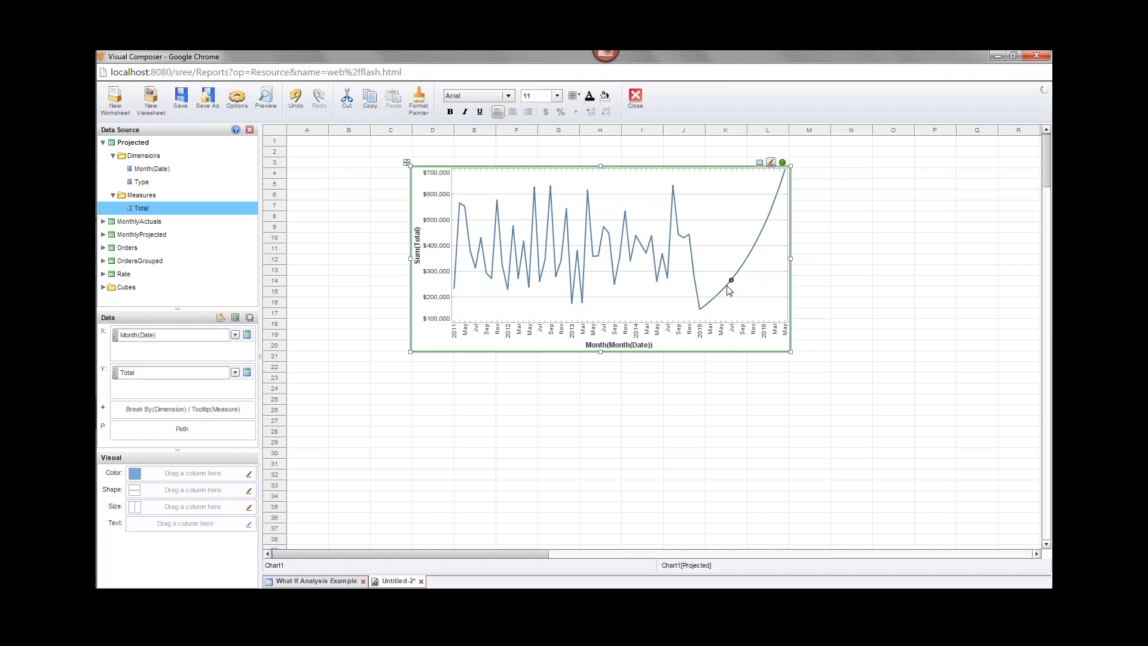
pyautogui.click(152, 182)
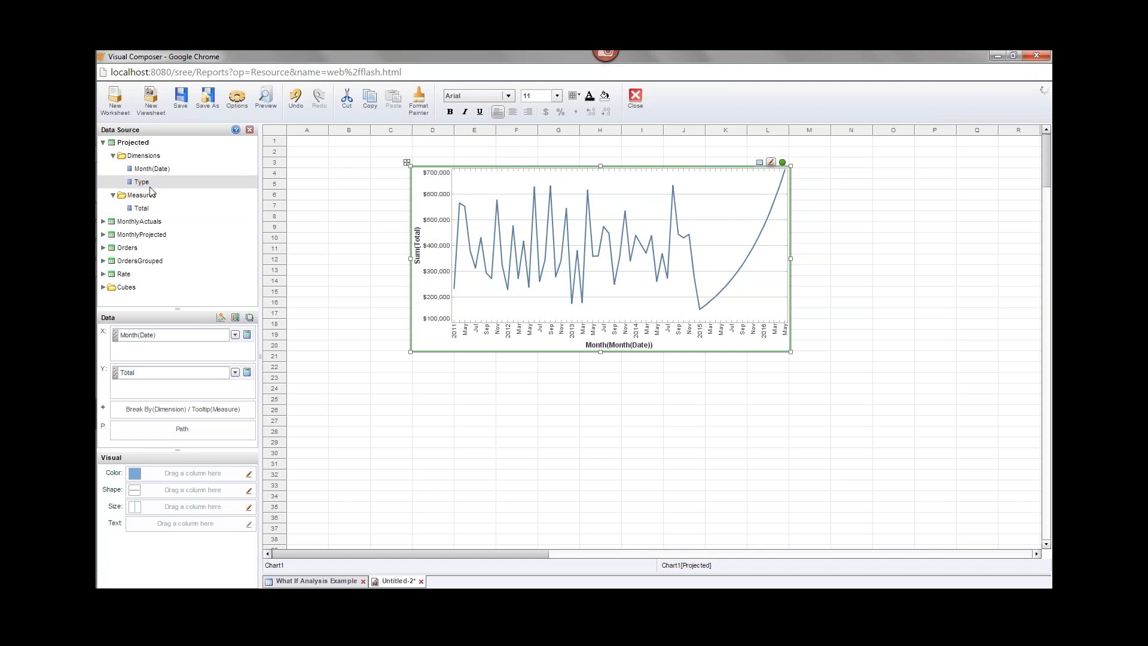
pyautogui.moveTo(147, 189); pyautogui.dragTo(166, 474)
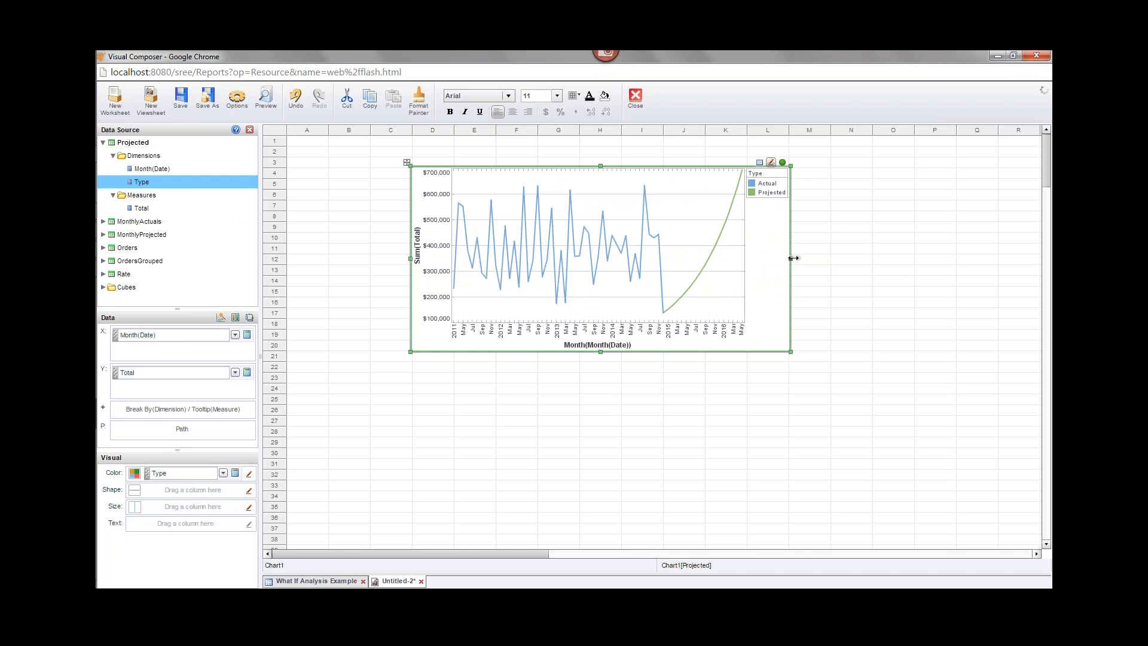
pyautogui.moveTo(791, 259); pyautogui.dragTo(832, 260)
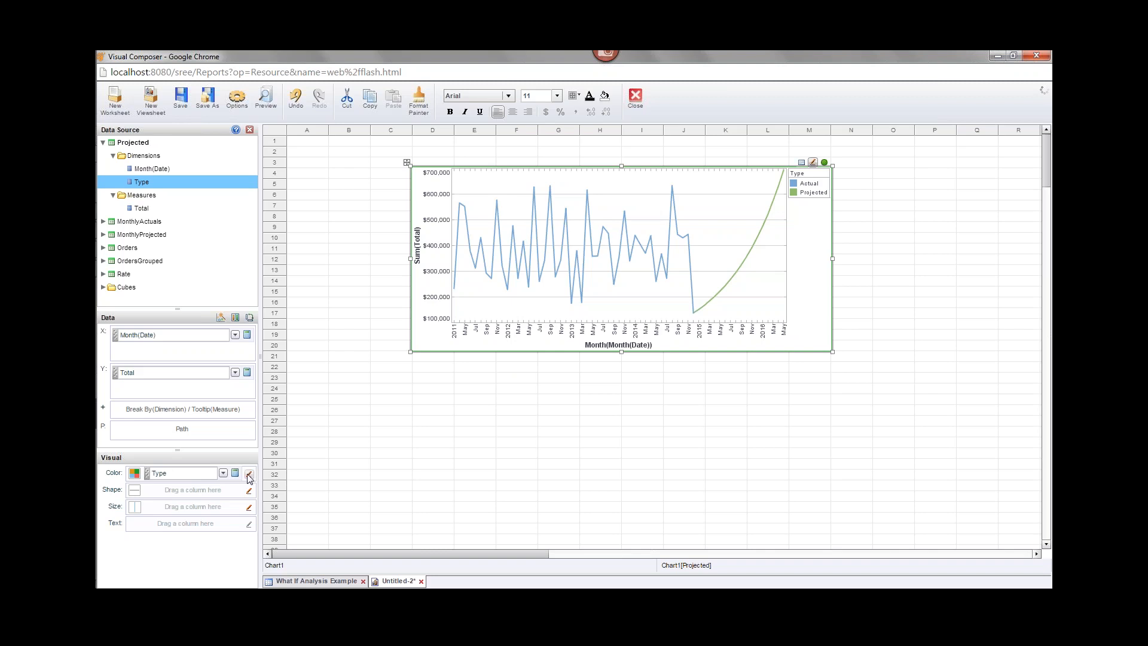
# Raise the line size in the Visual panel toward Largest for thicker Actual/Projected lines.
pyautogui.click(249, 507)
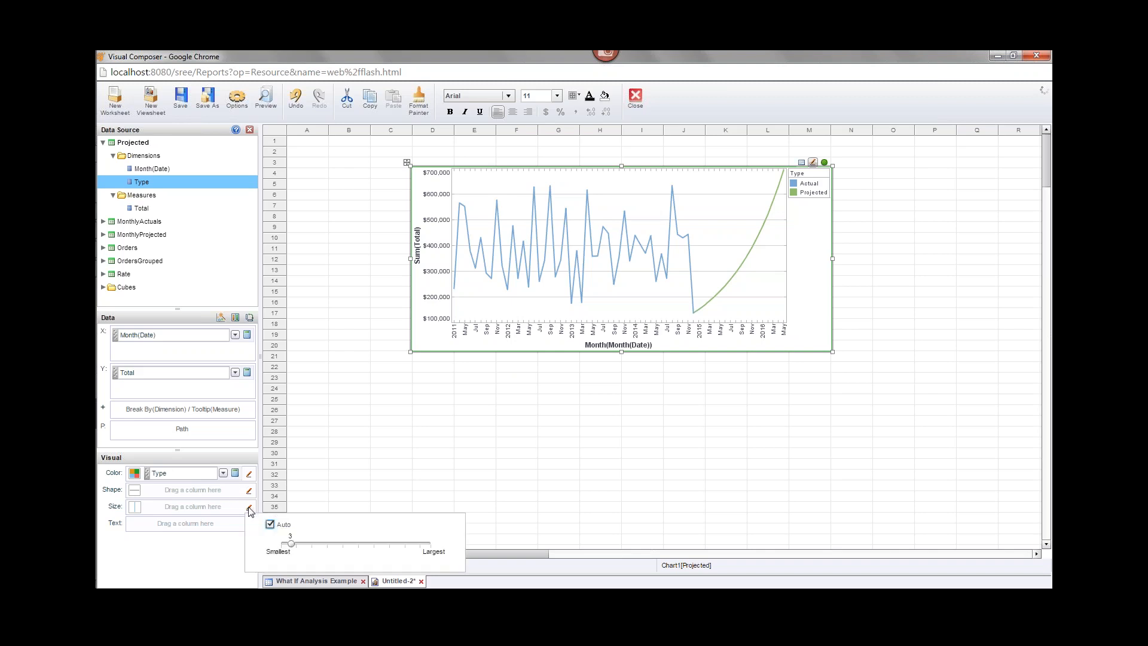
pyautogui.click(326, 543)
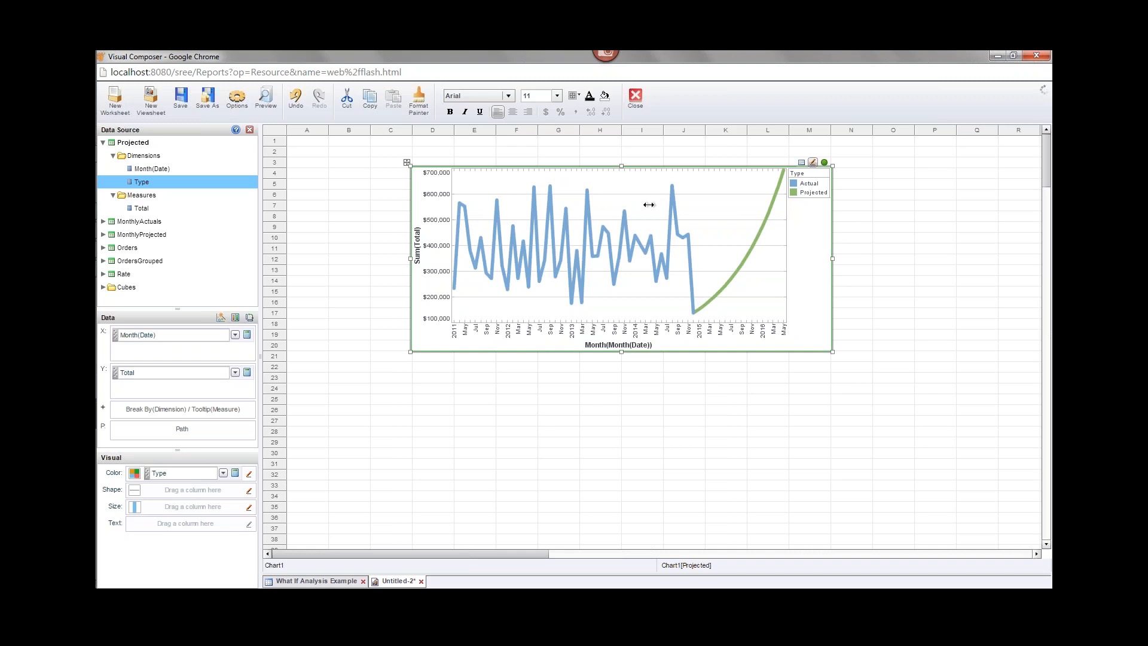
pyautogui.moveTo(693, 314)
# Retitle the Y axis 'Total' and the X axis 'Month' via Title Properties.
pyautogui.rightClick(417, 239)
pyautogui.click(456, 245)
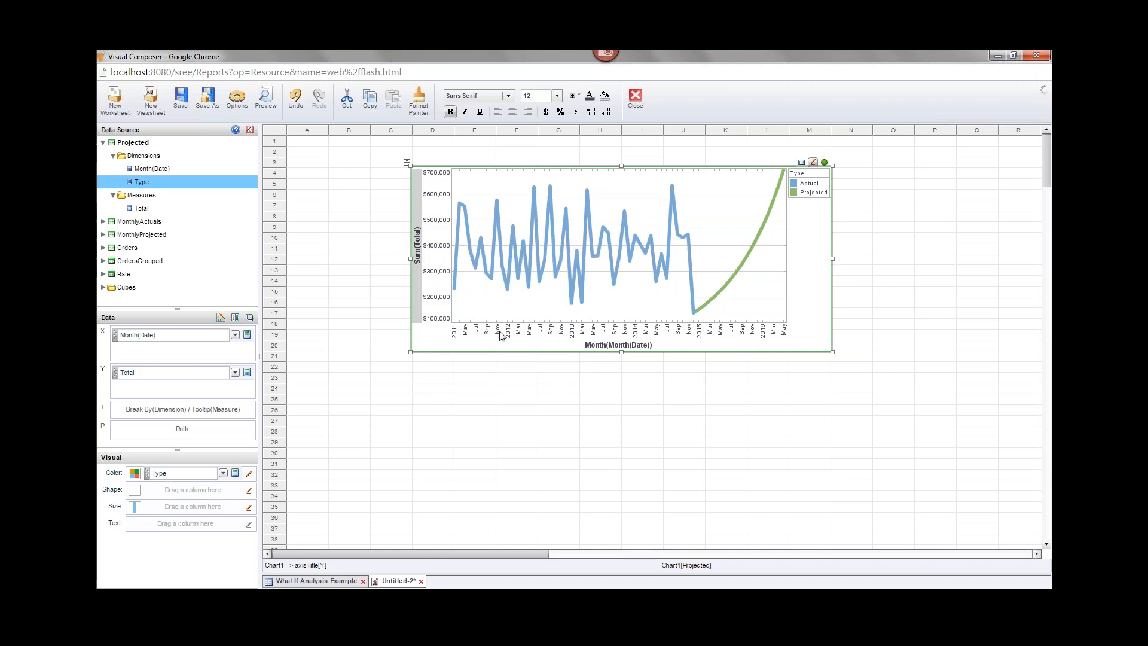
pyautogui.write('Total')
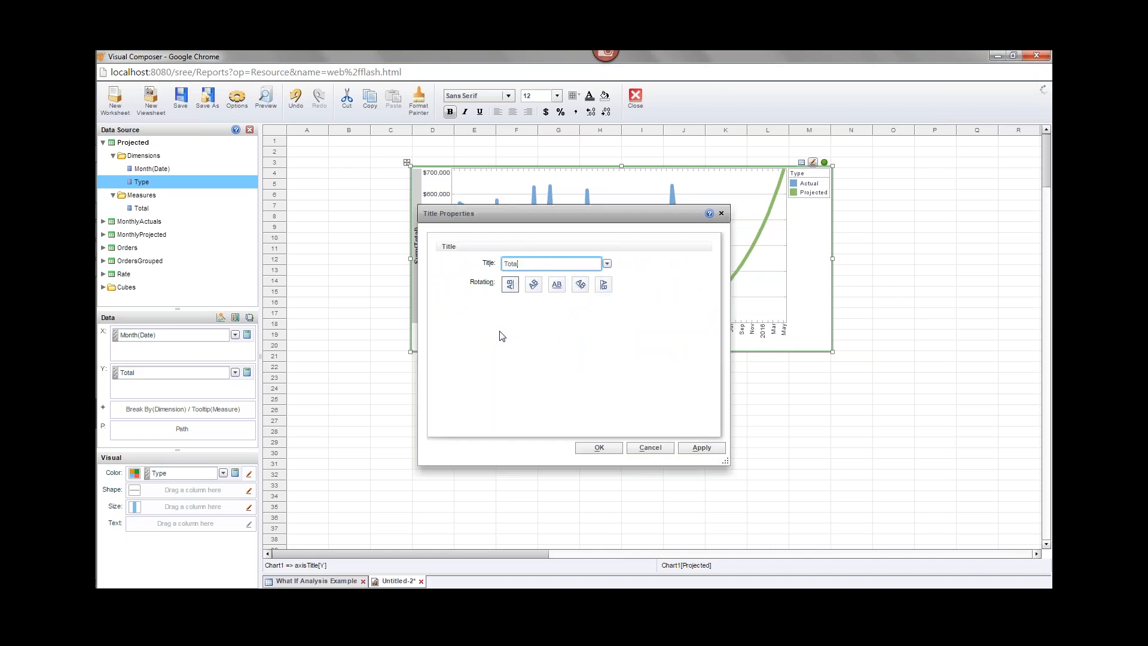
pyautogui.click(610, 447)
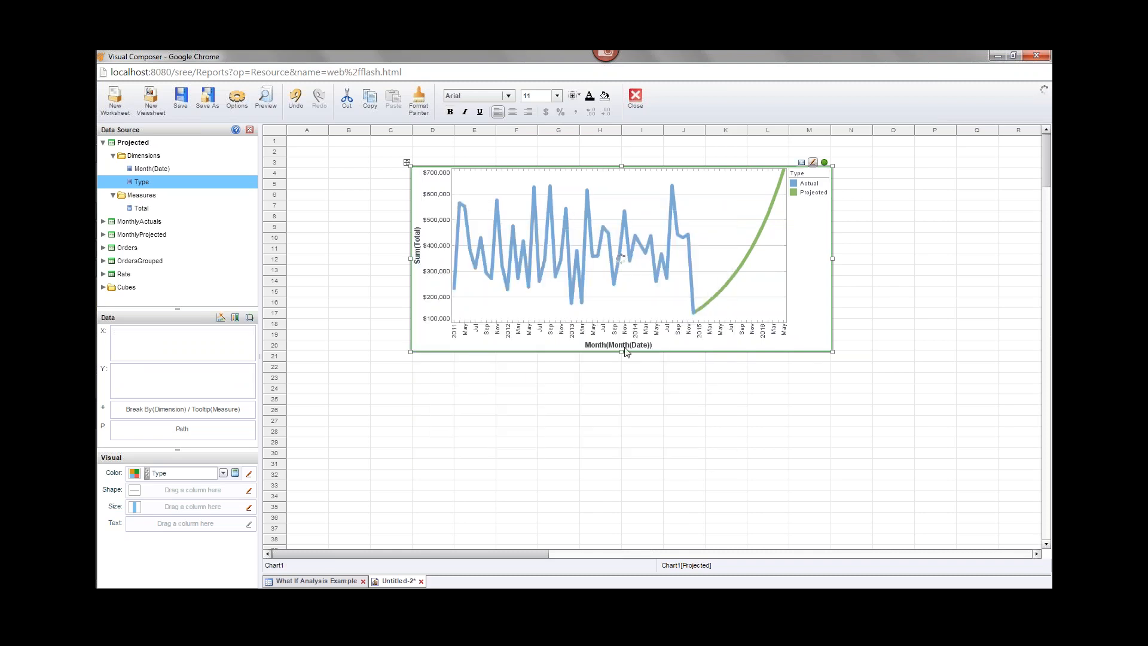
pyautogui.click(633, 347)
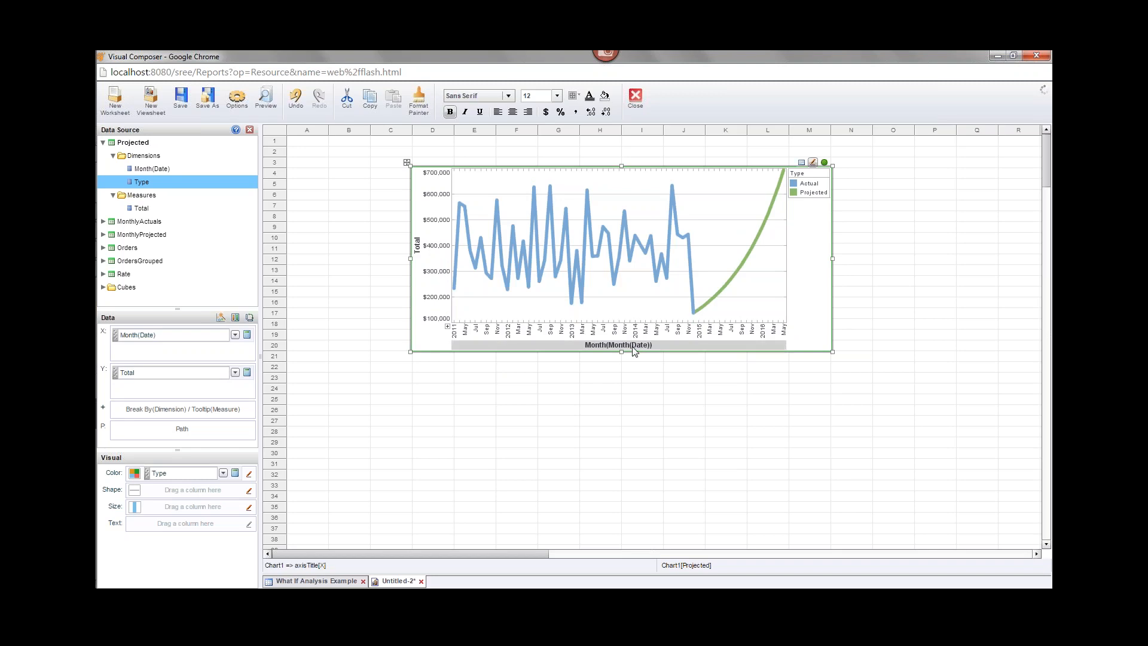
pyautogui.rightClick(635, 350)
pyautogui.click(657, 357)
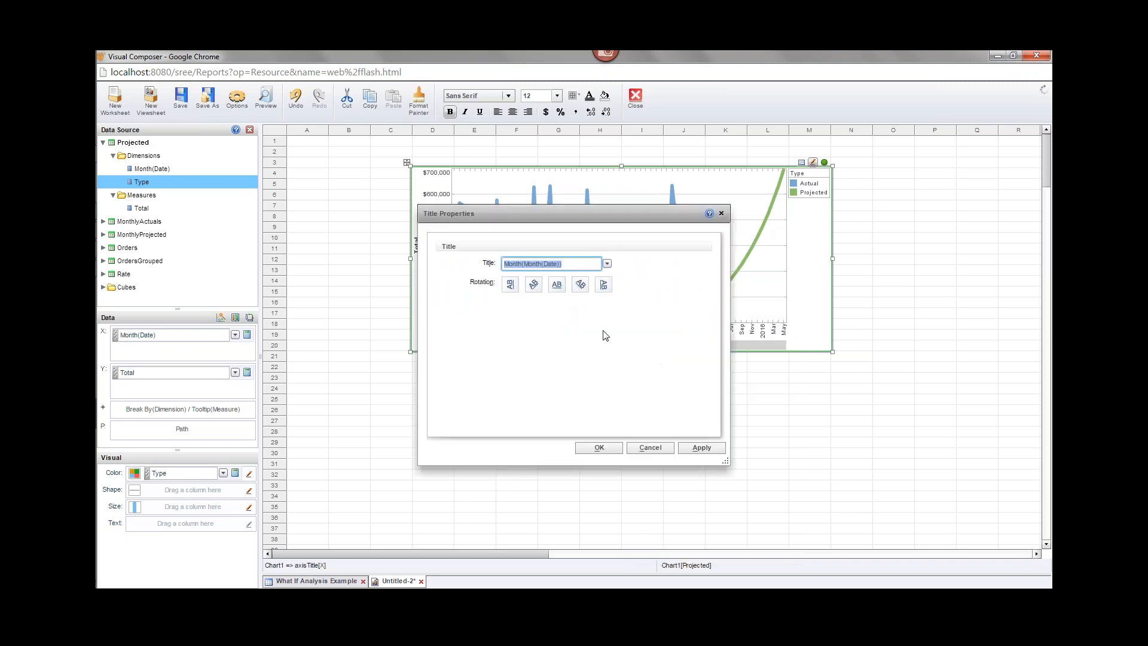
pyautogui.write('Month')
pyautogui.click(597, 447)
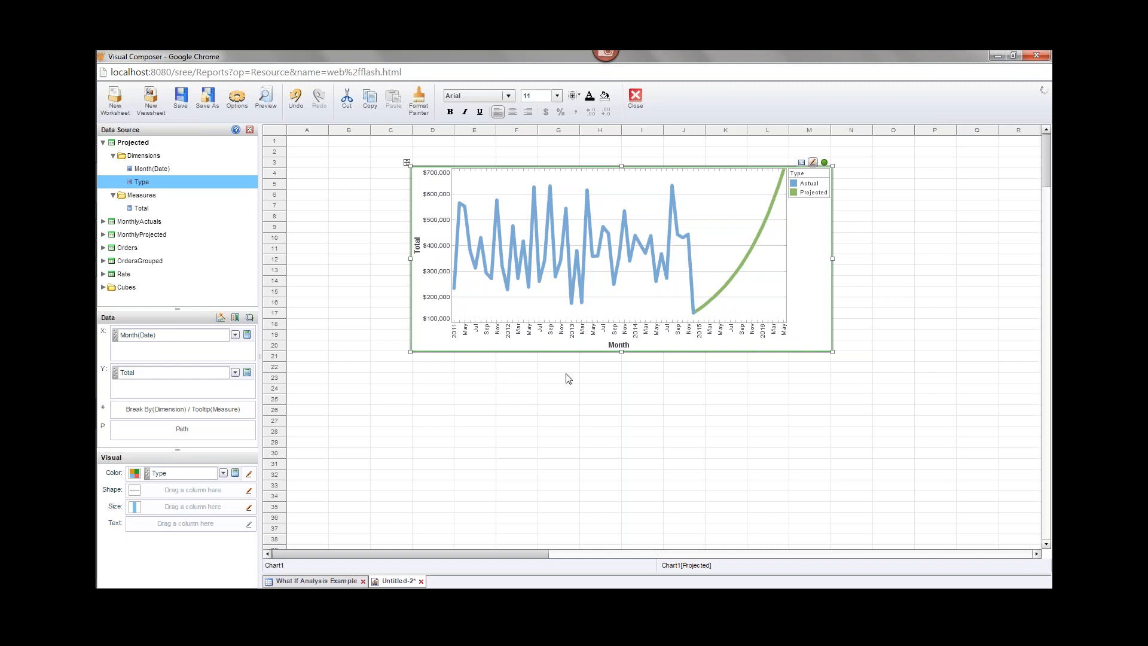
pyautogui.click(249, 129)
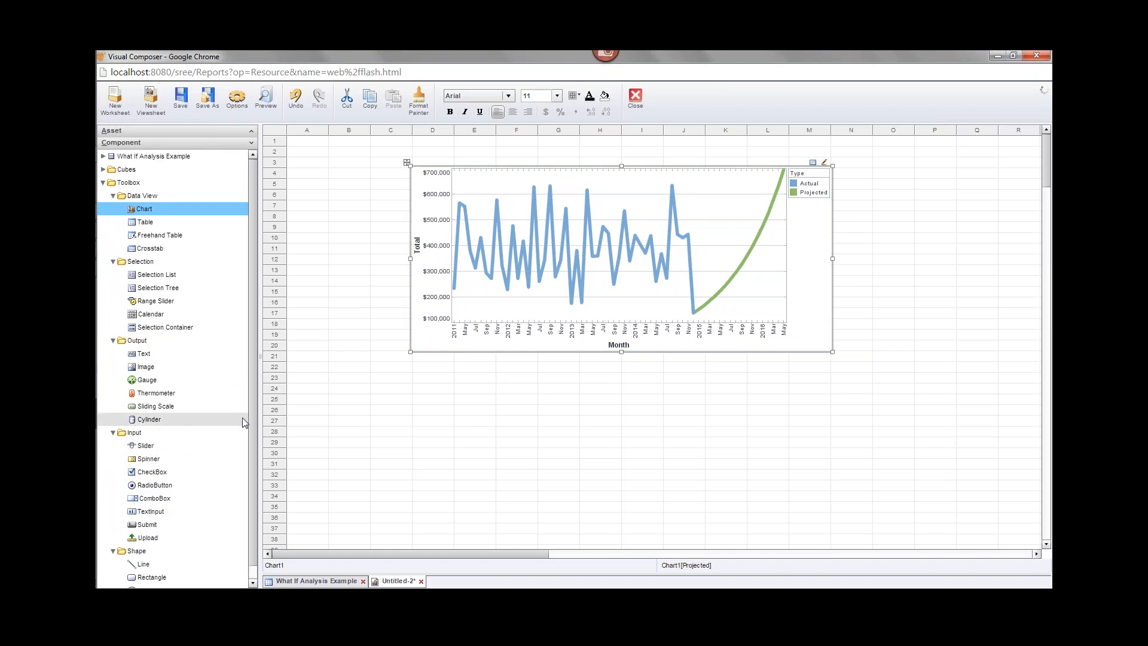
# Place a wide 0–100 slider below the chart, then return to the What If Analysis Example worksheet.
pyautogui.scroll(-1, 246, 430)
pyautogui.click(157, 433)
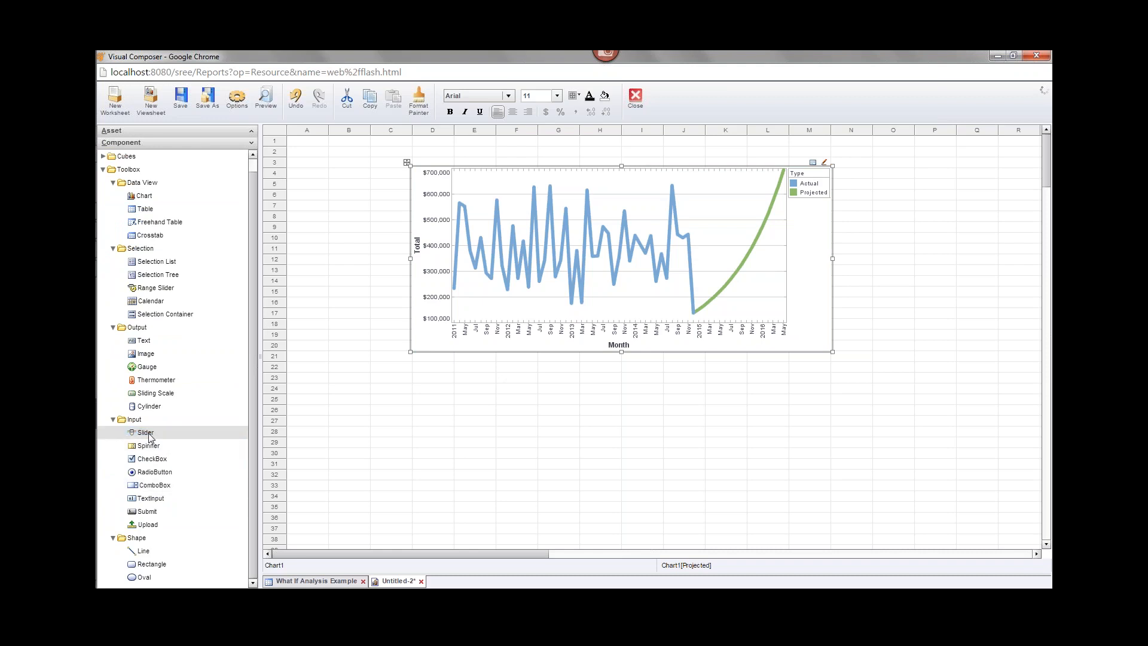
pyautogui.moveTo(149, 437); pyautogui.dragTo(748, 384)
pyautogui.click(522, 390)
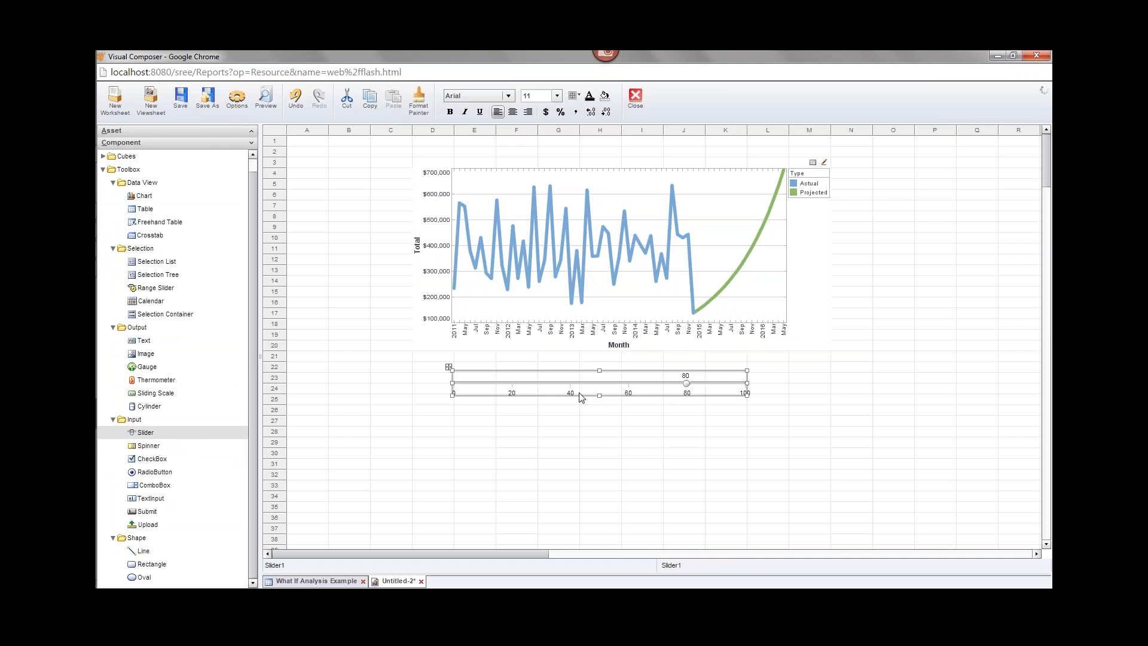
pyautogui.click(313, 581)
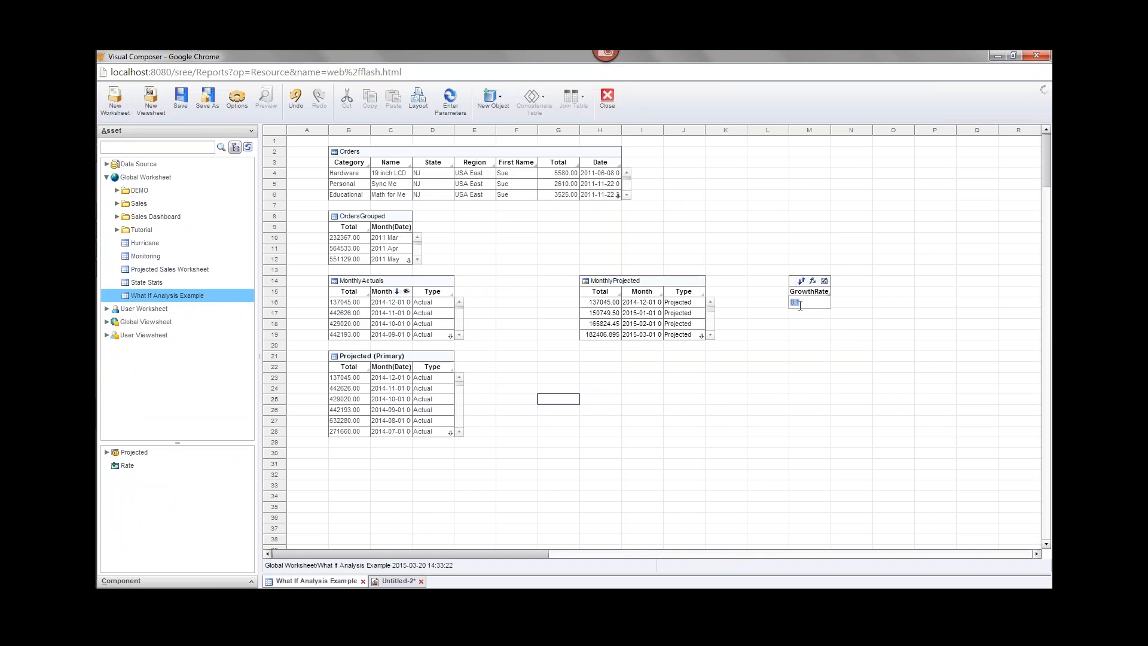
# On Untitled-2, bind the slider's Data target to the Rate table's GrowthRate cell (0.1).
pyautogui.click(402, 580)
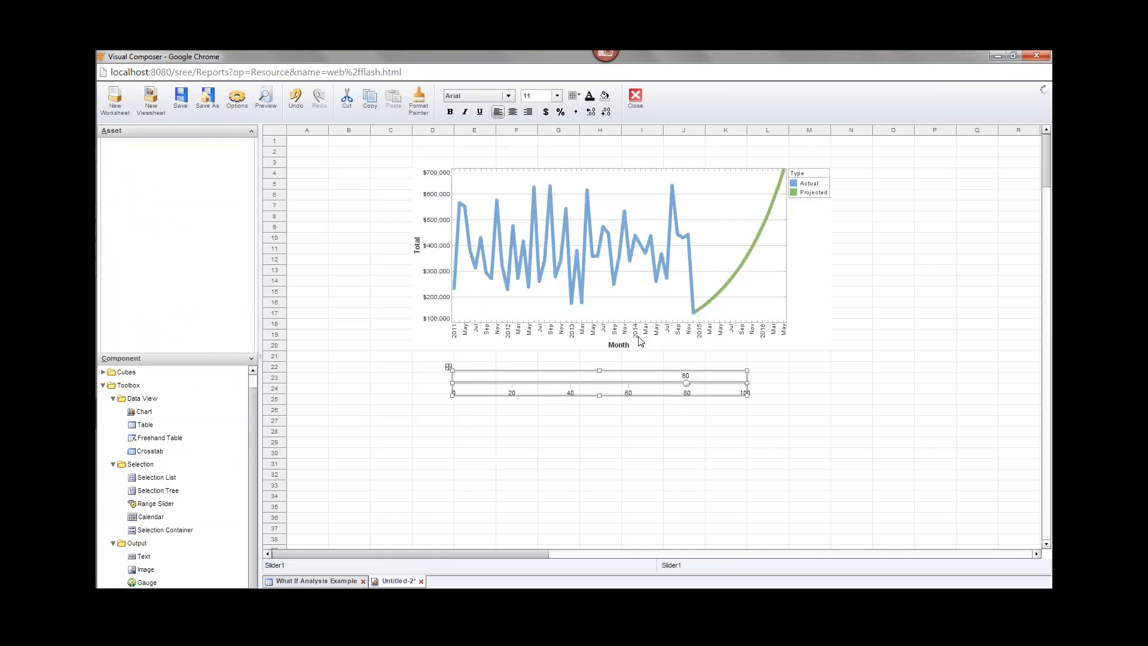
pyautogui.rightClick(636, 385)
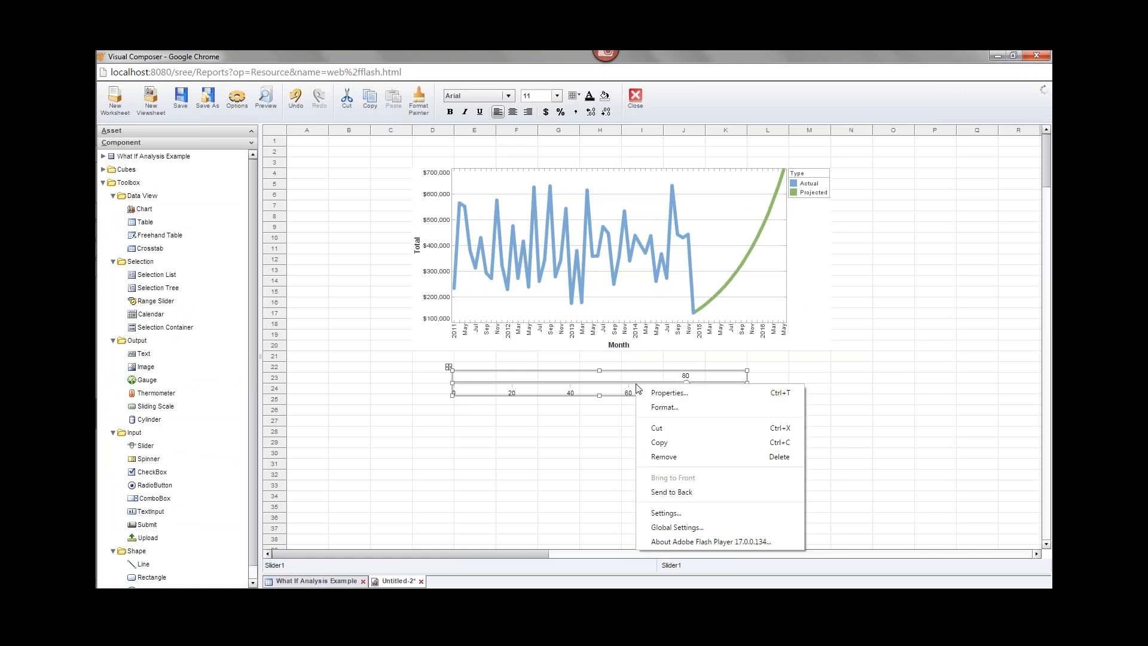
pyautogui.click(668, 394)
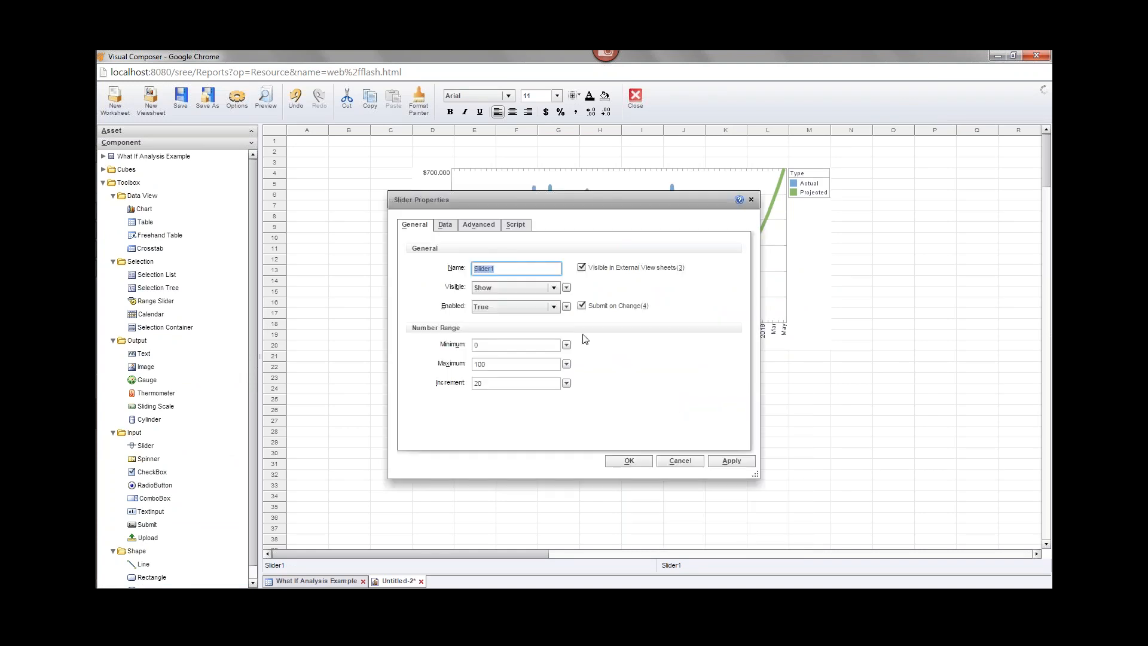
pyautogui.click(449, 230)
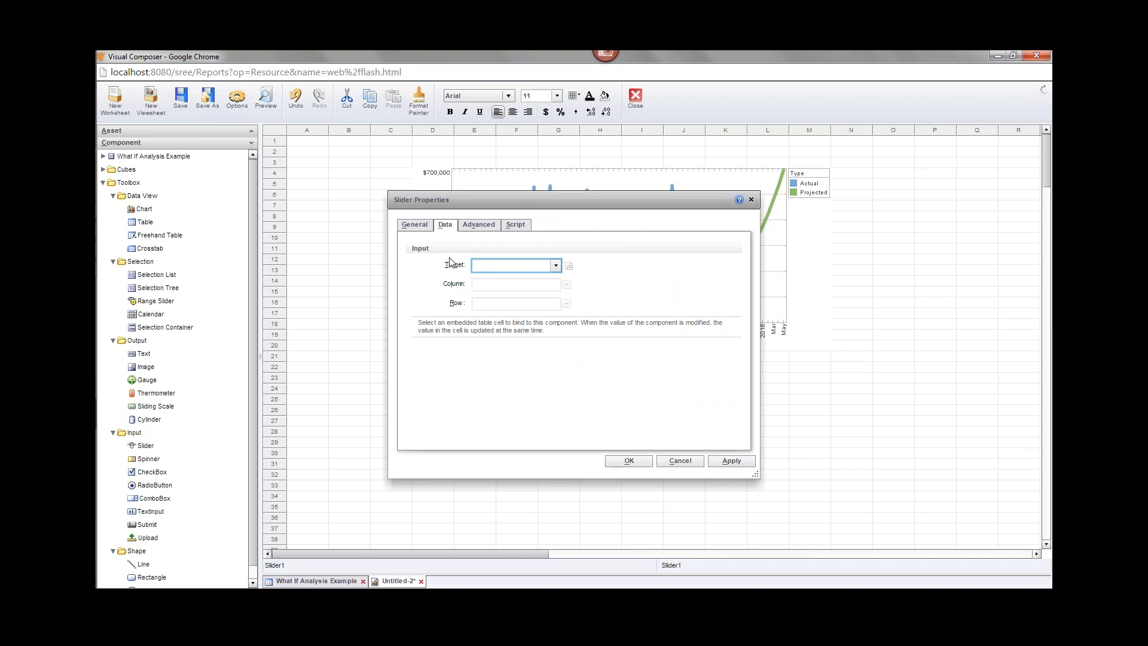
pyautogui.click(556, 266)
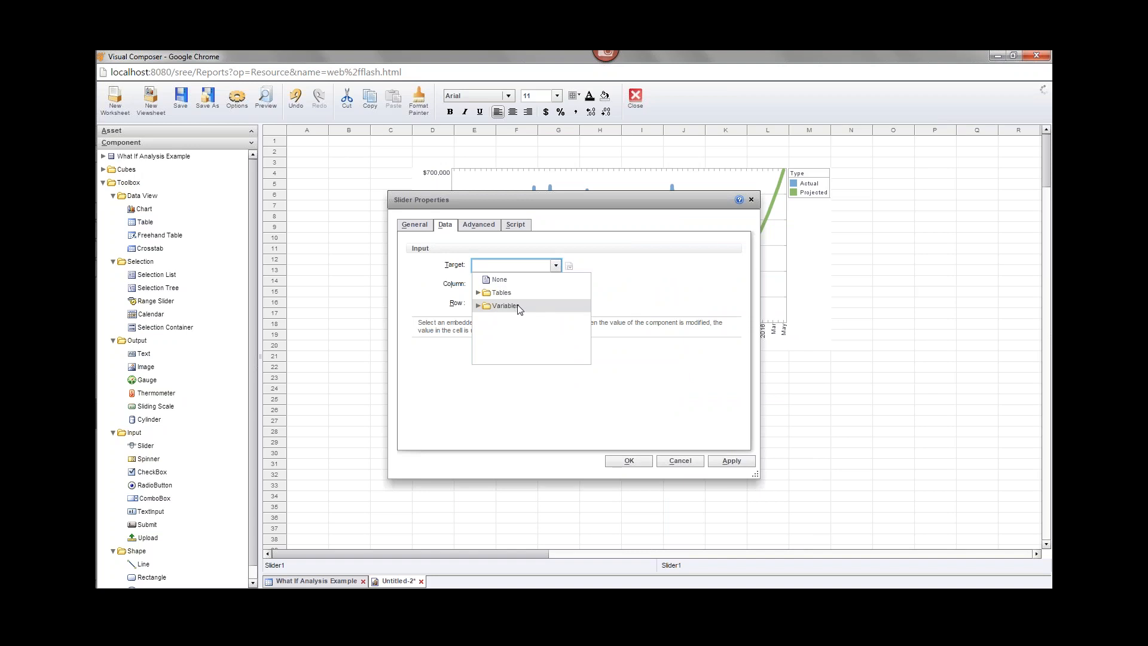
pyautogui.click(477, 292)
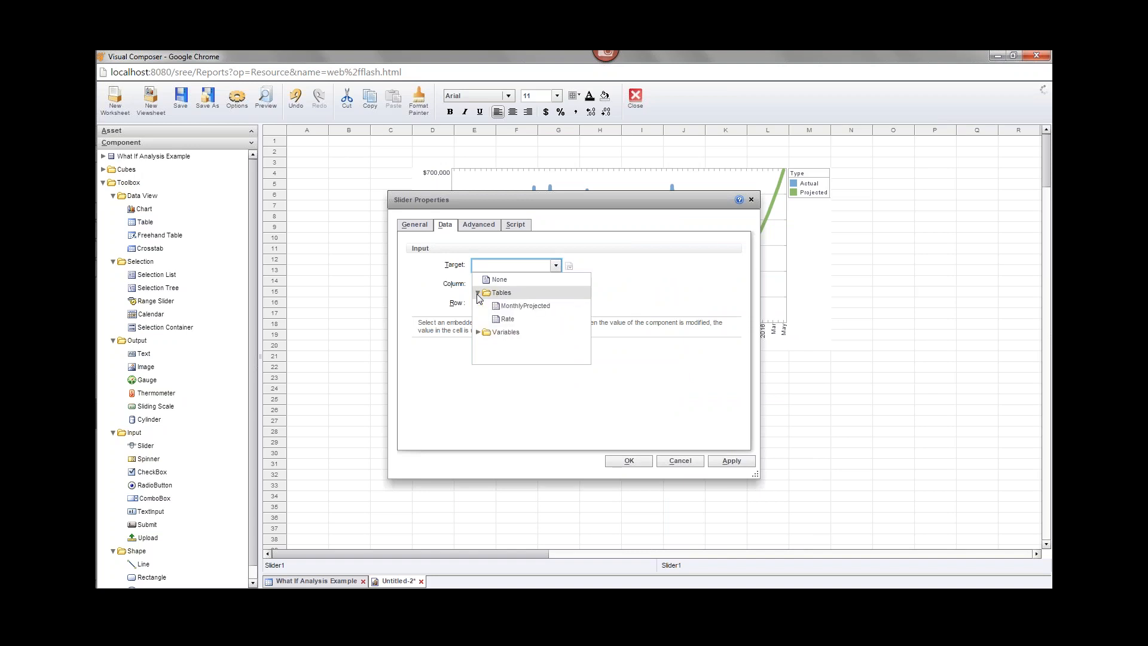
pyautogui.click(507, 319)
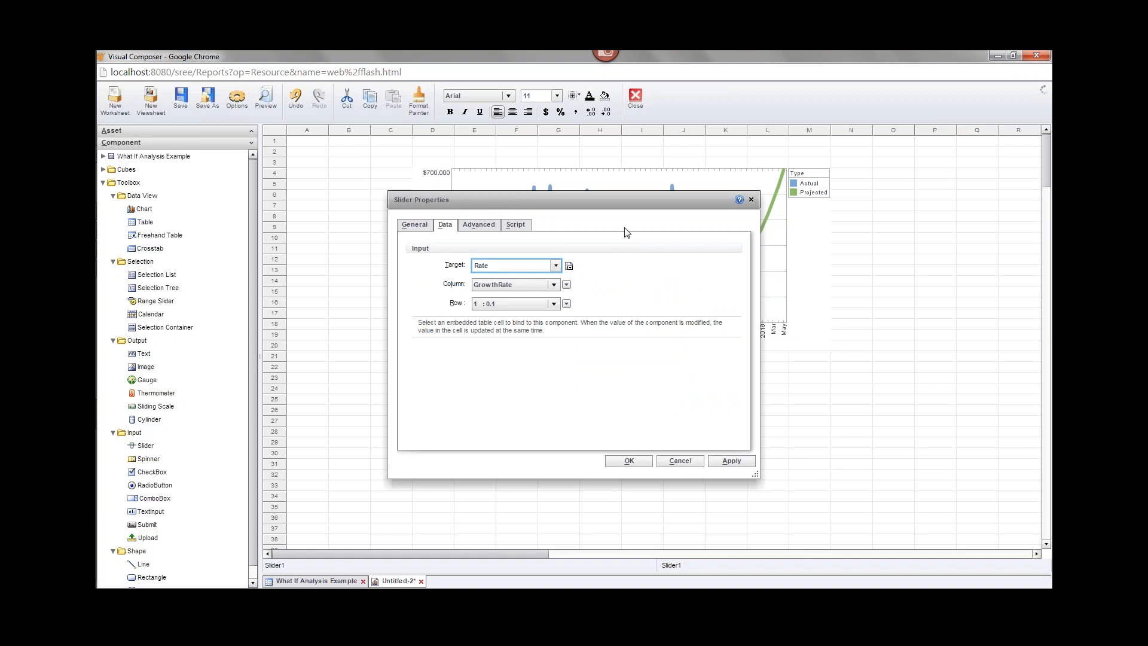
pyautogui.click(569, 266)
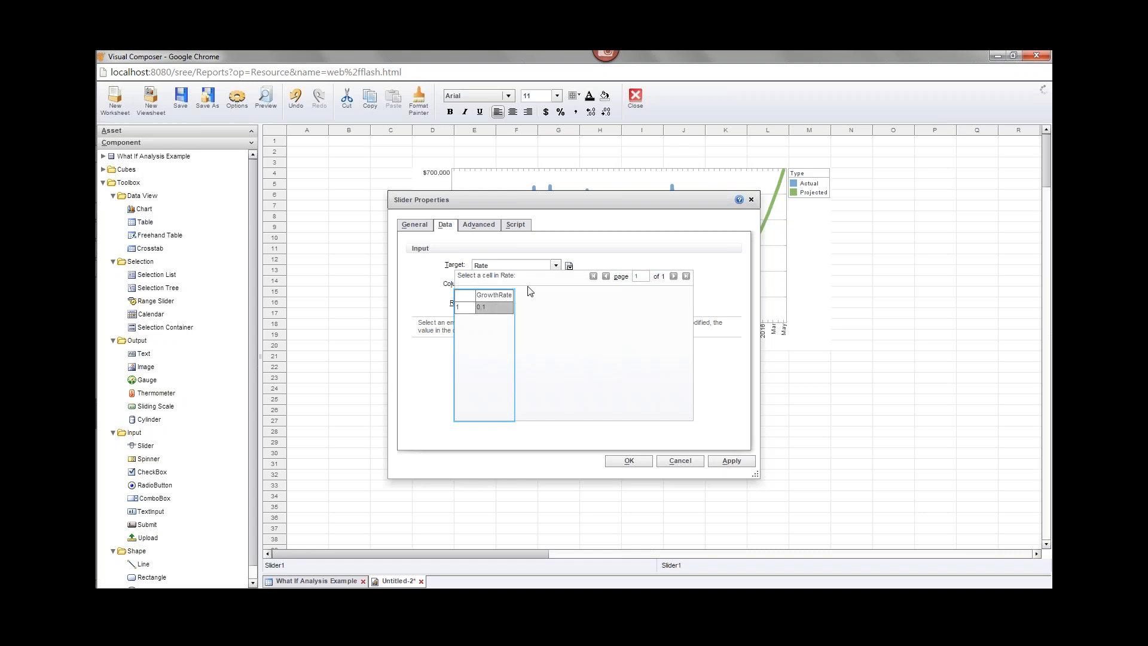
pyautogui.click(495, 309)
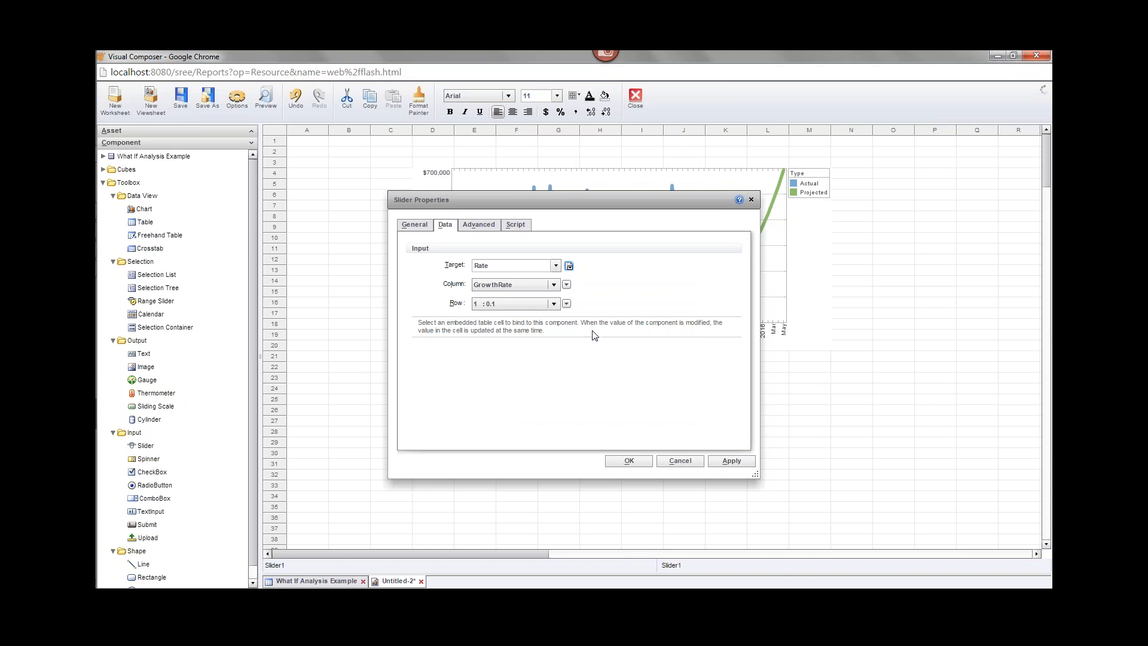
pyautogui.click(631, 460)
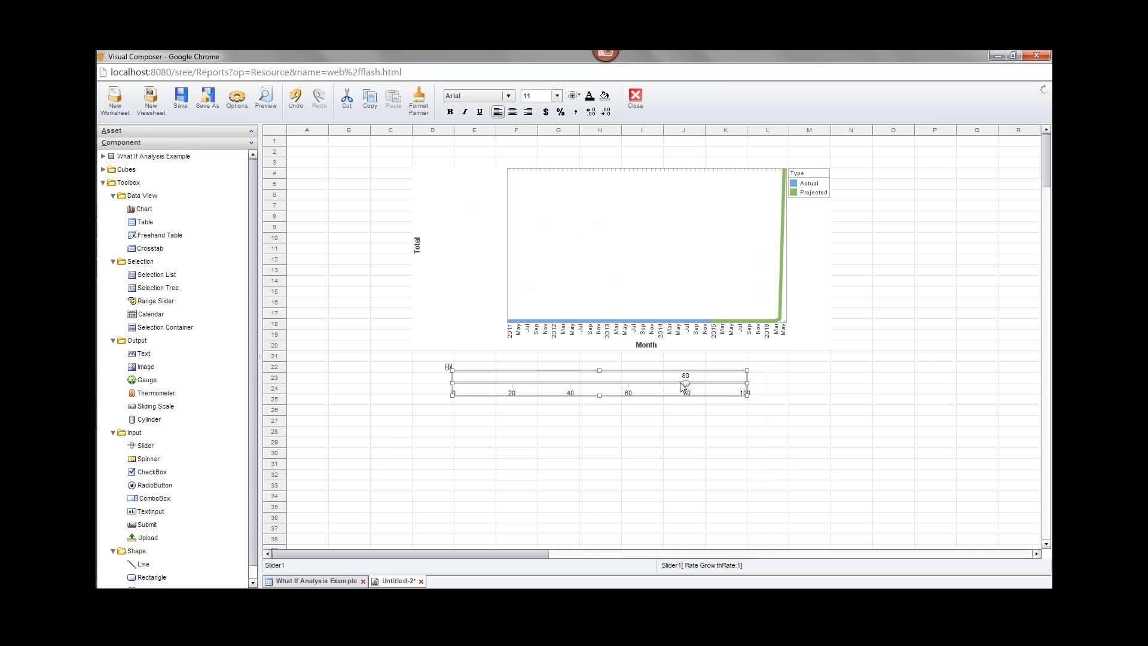
# Apply Percent Style so Slider1's values display as percentages.
pyautogui.click(560, 113)
pyautogui.moveTo(782, 275)
# Change the slider's range to -50% to 50% and drag it down to 2%.
pyautogui.rightClick(619, 390)
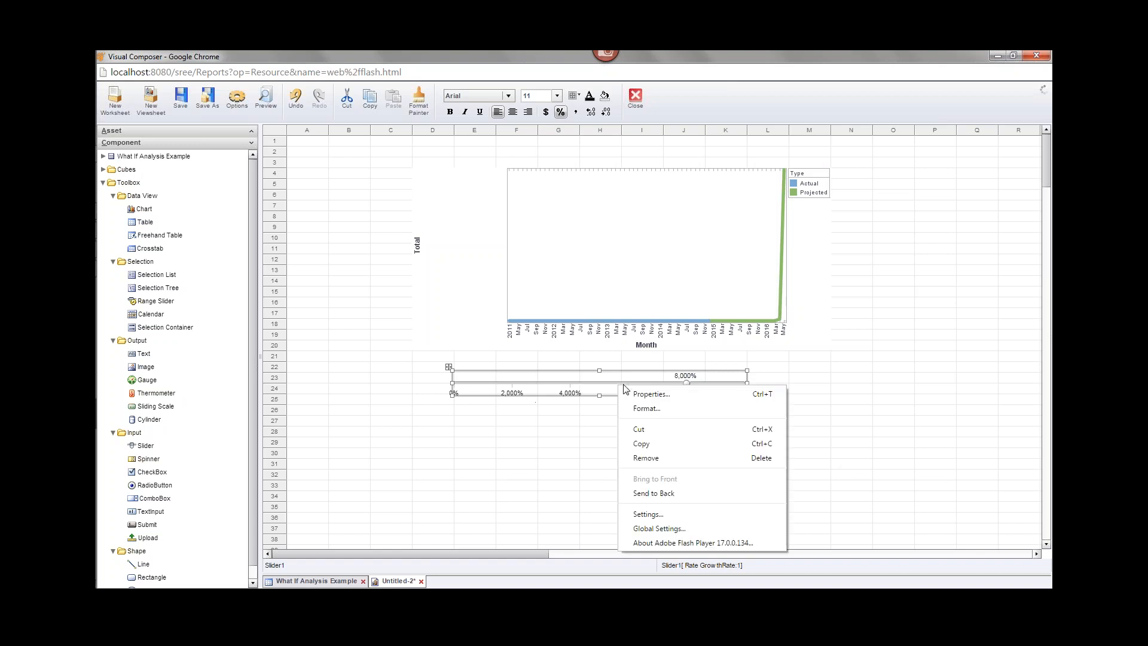
pyautogui.click(677, 393)
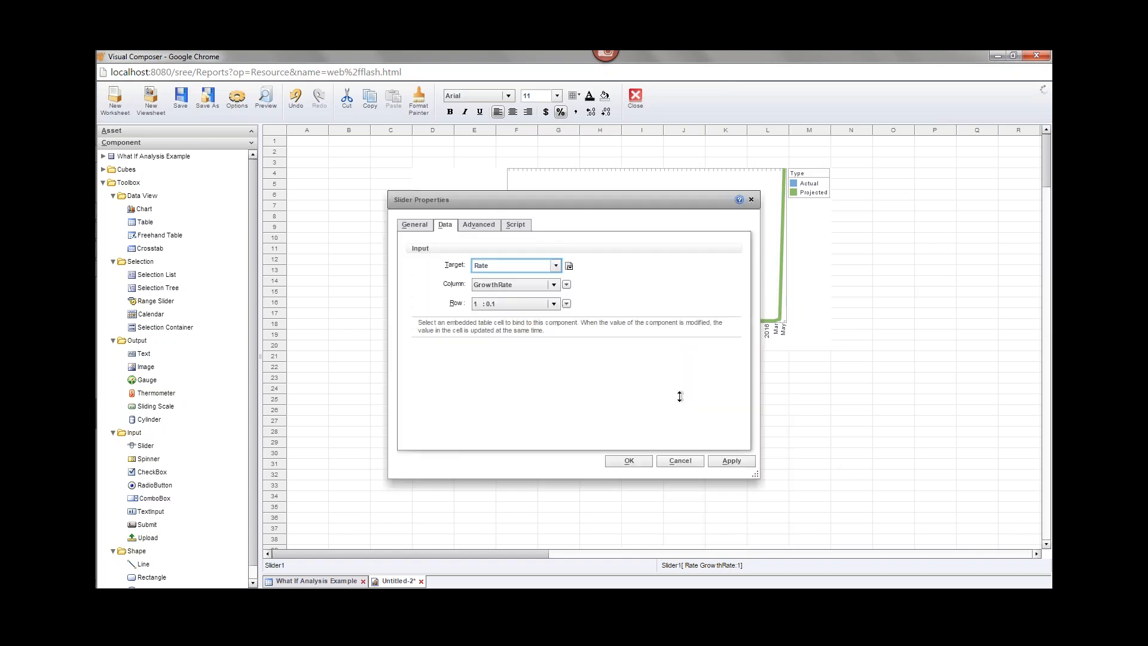
pyautogui.click(421, 227)
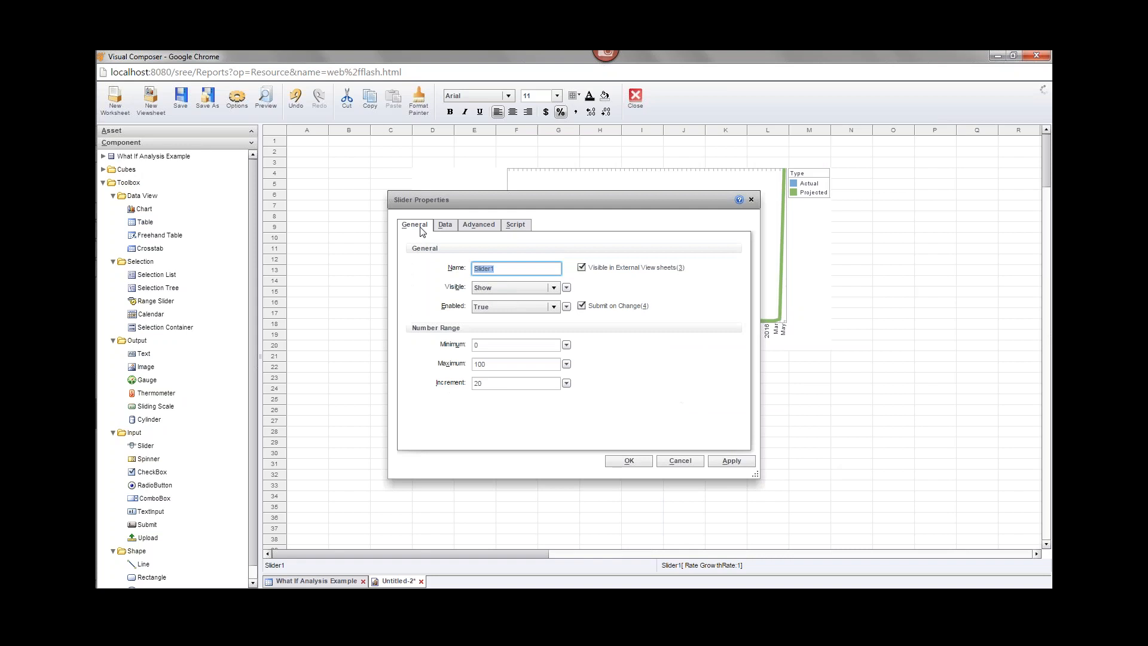
pyautogui.click(504, 344)
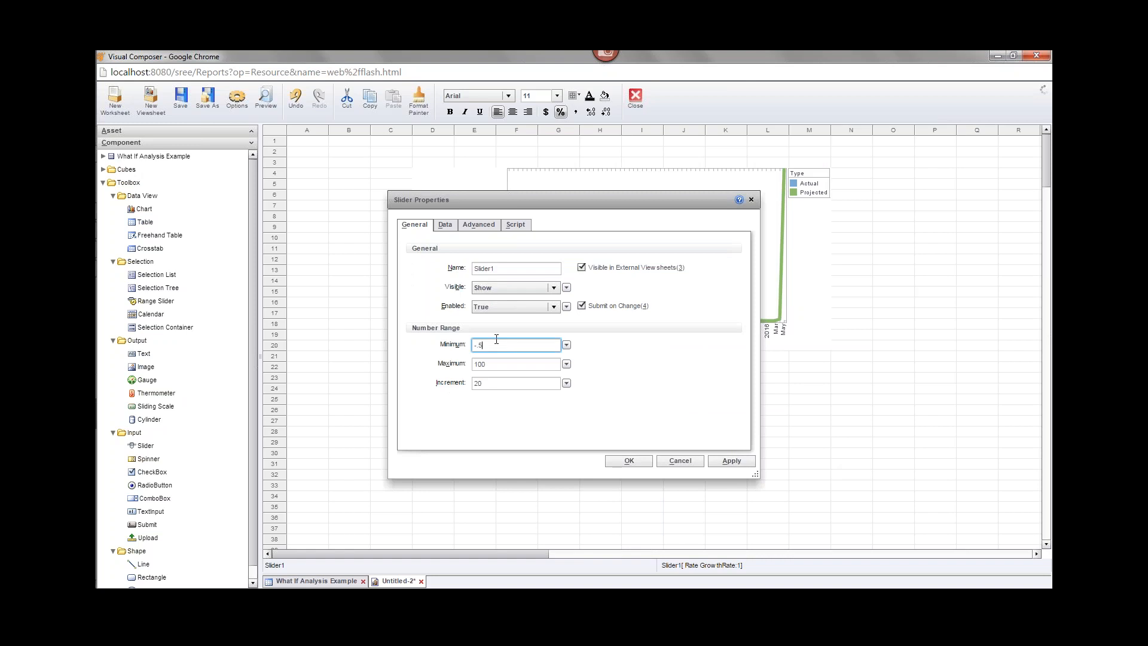
pyautogui.click(515, 364)
pyautogui.click(504, 385)
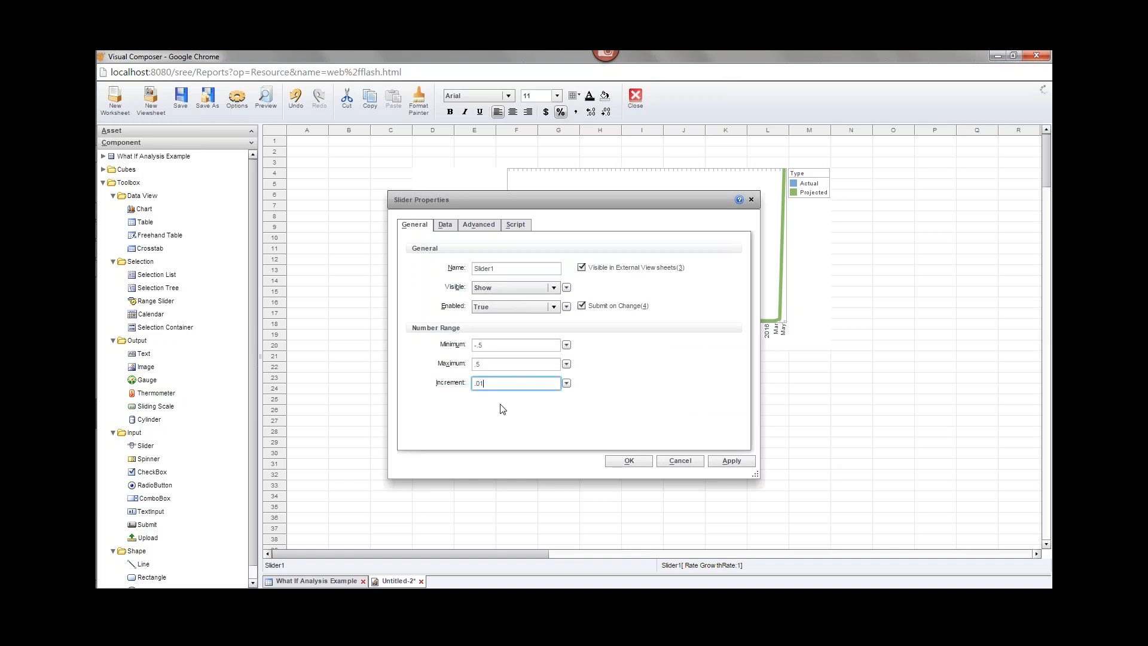
pyautogui.click(629, 460)
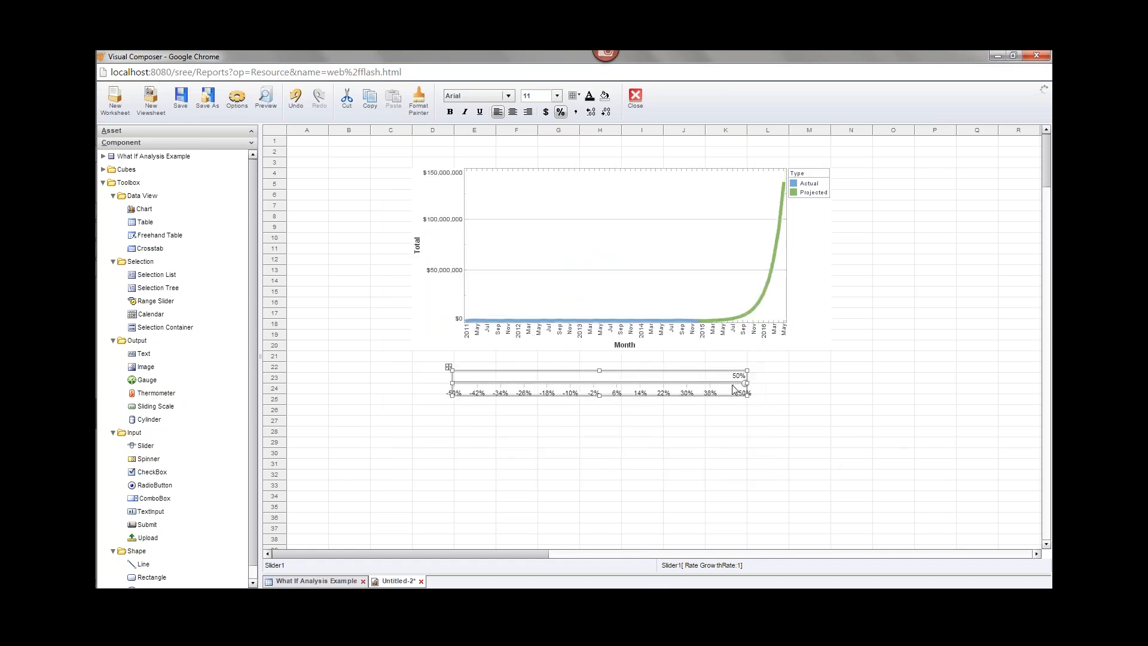
pyautogui.moveTo(746, 388); pyautogui.dragTo(719, 386)
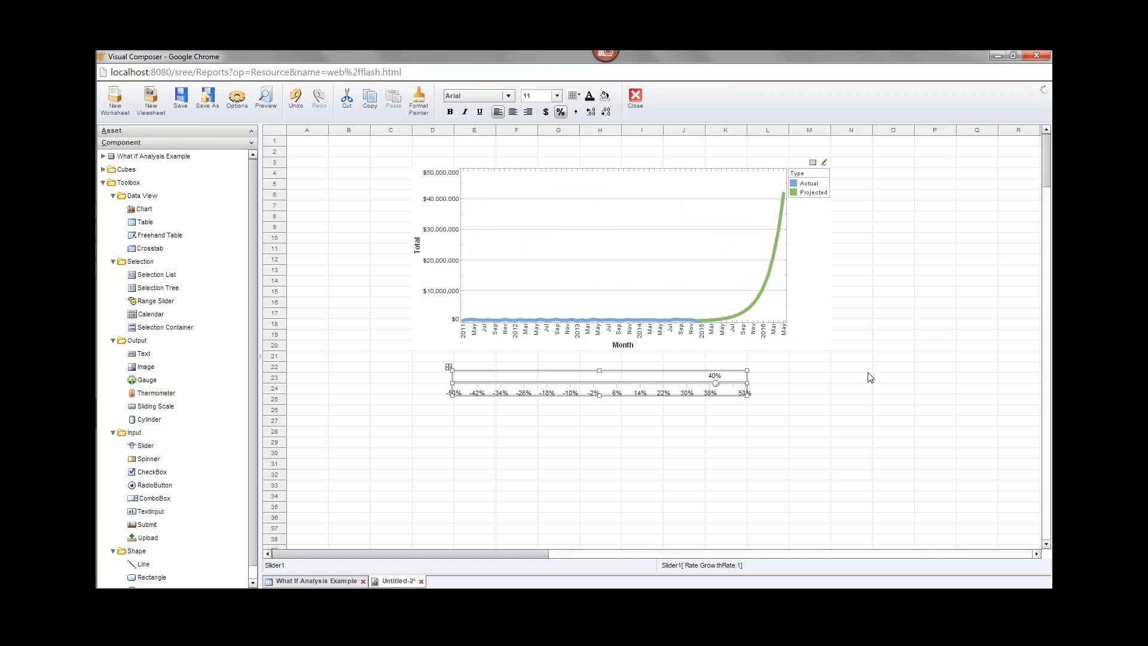
pyautogui.moveTo(717, 386); pyautogui.dragTo(605, 385)
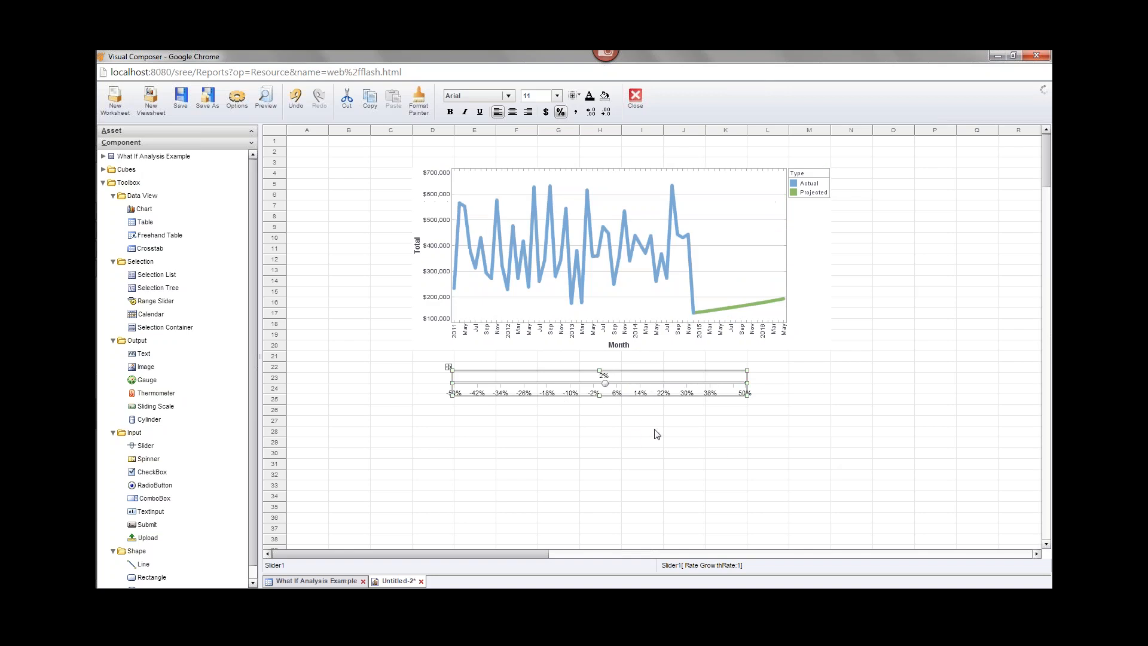
# In the What If Analysis Example worksheet, set the Rate table's GrowthRate to 0.10.
pyautogui.click(329, 581)
pyautogui.doubleClick(806, 301)
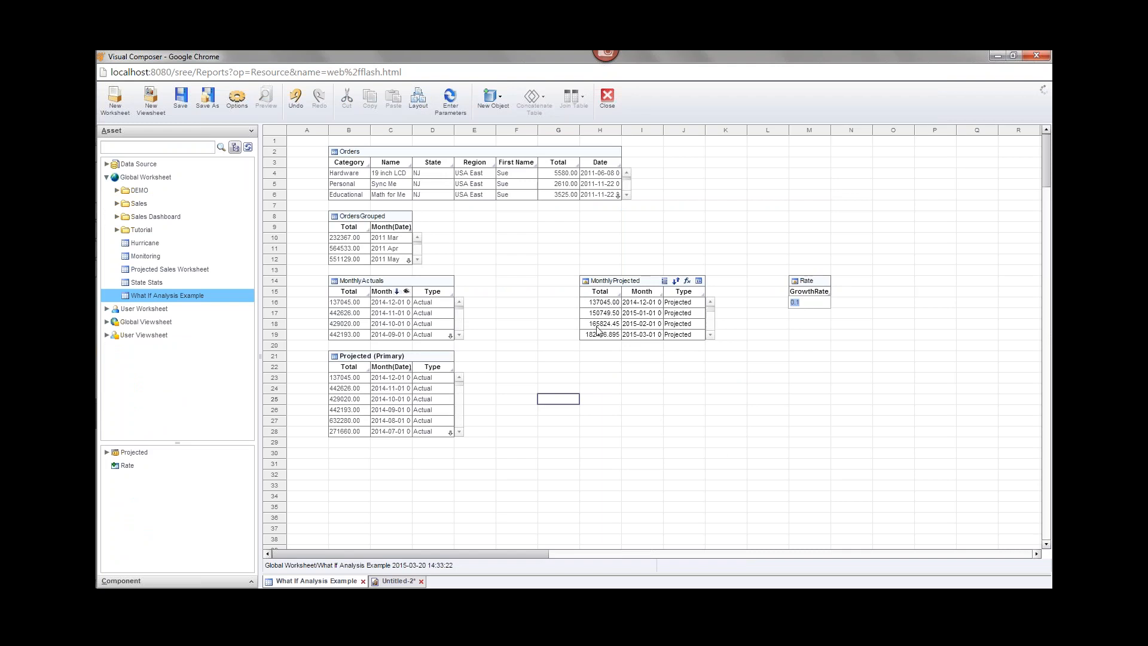
pyautogui.click(366, 359)
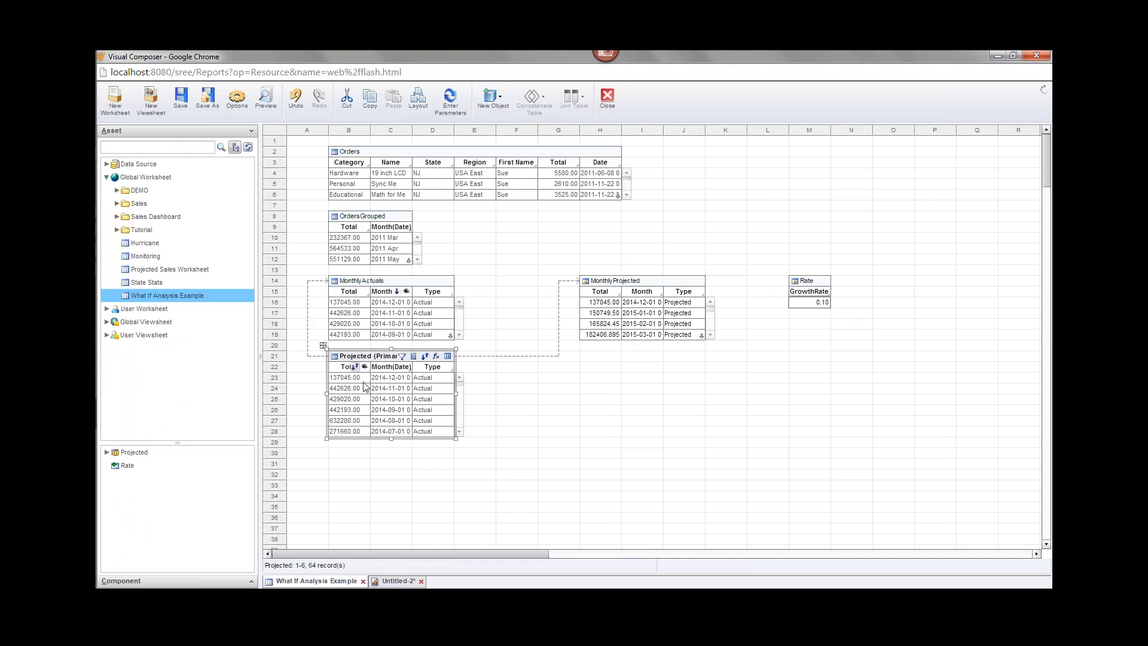
# Try 13% growth on the Untitled-2 chart, then return to the worksheet.
pyautogui.click(394, 588)
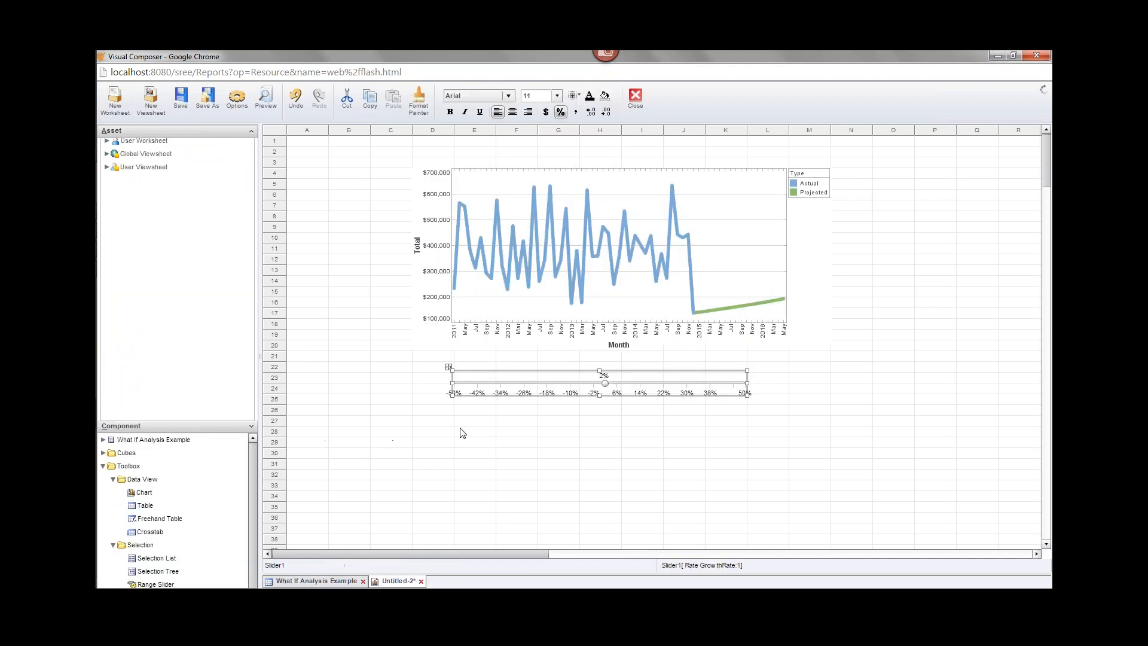
pyautogui.moveTo(605, 383); pyautogui.dragTo(637, 383)
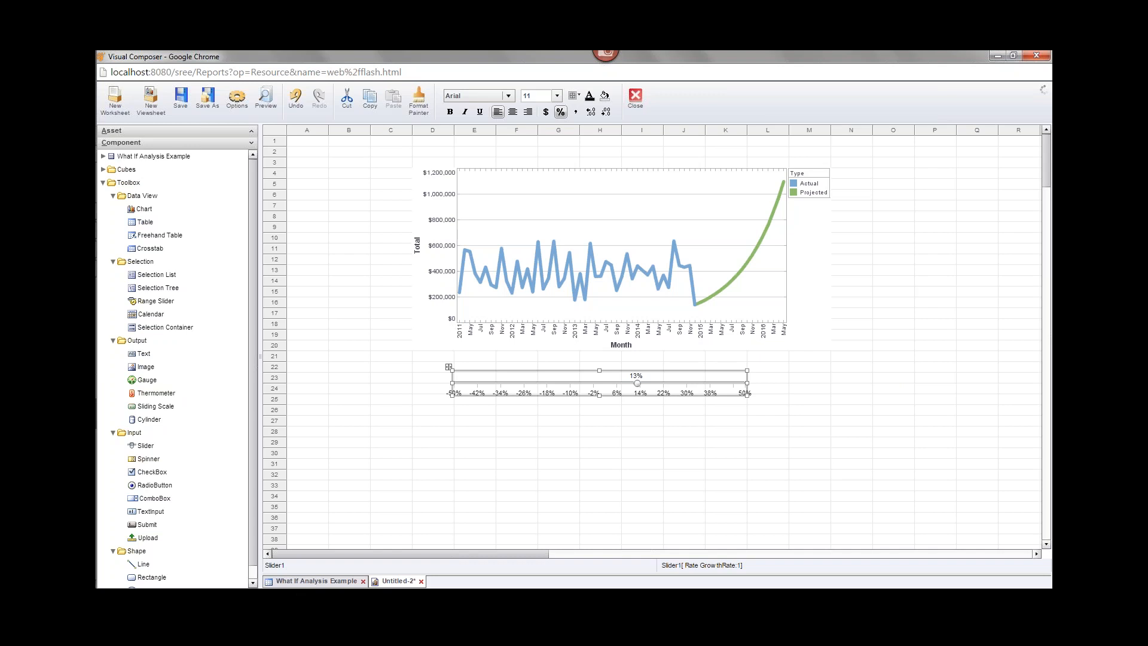
pyautogui.click(316, 581)
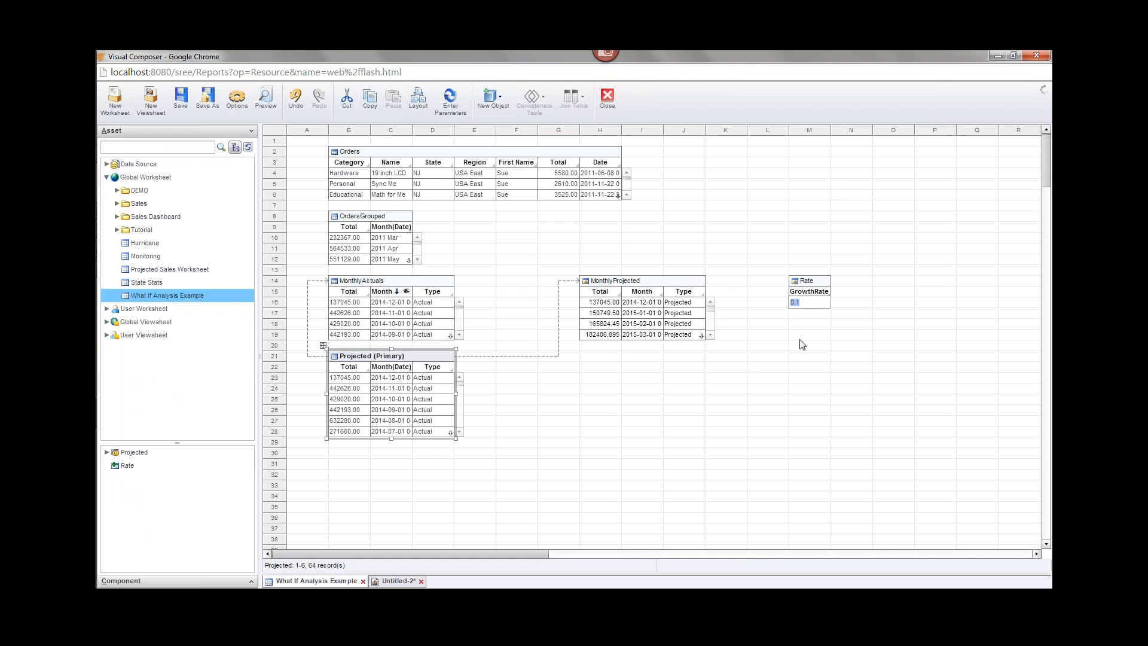
pyautogui.moveTo(816, 295)
pyautogui.click(397, 581)
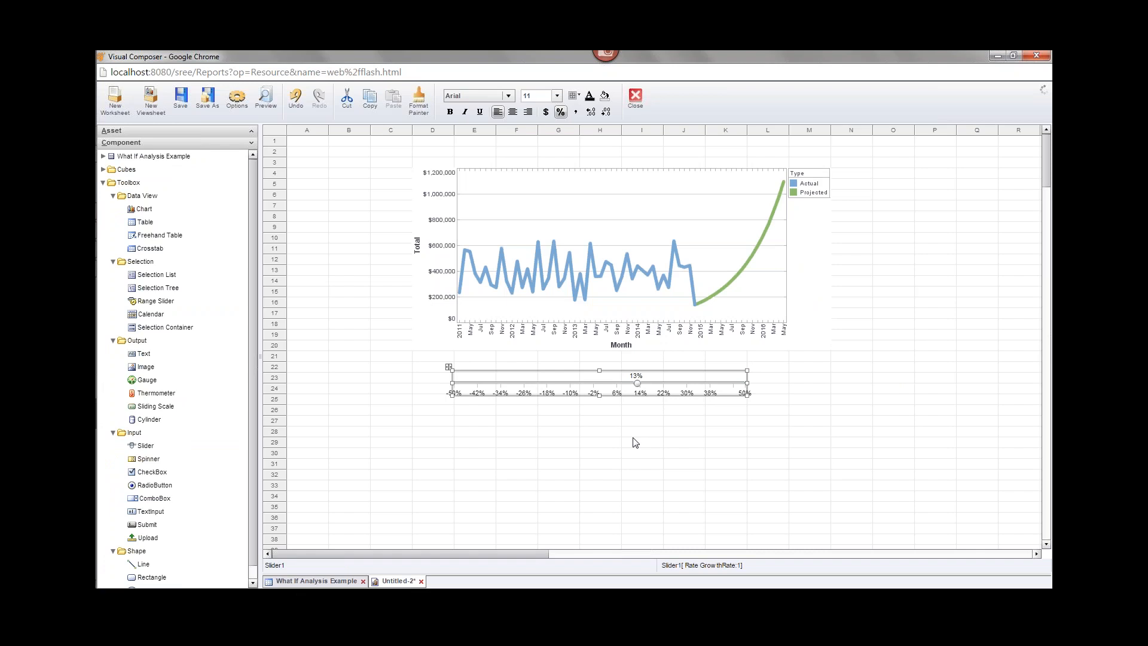
pyautogui.moveTo(96, 332)
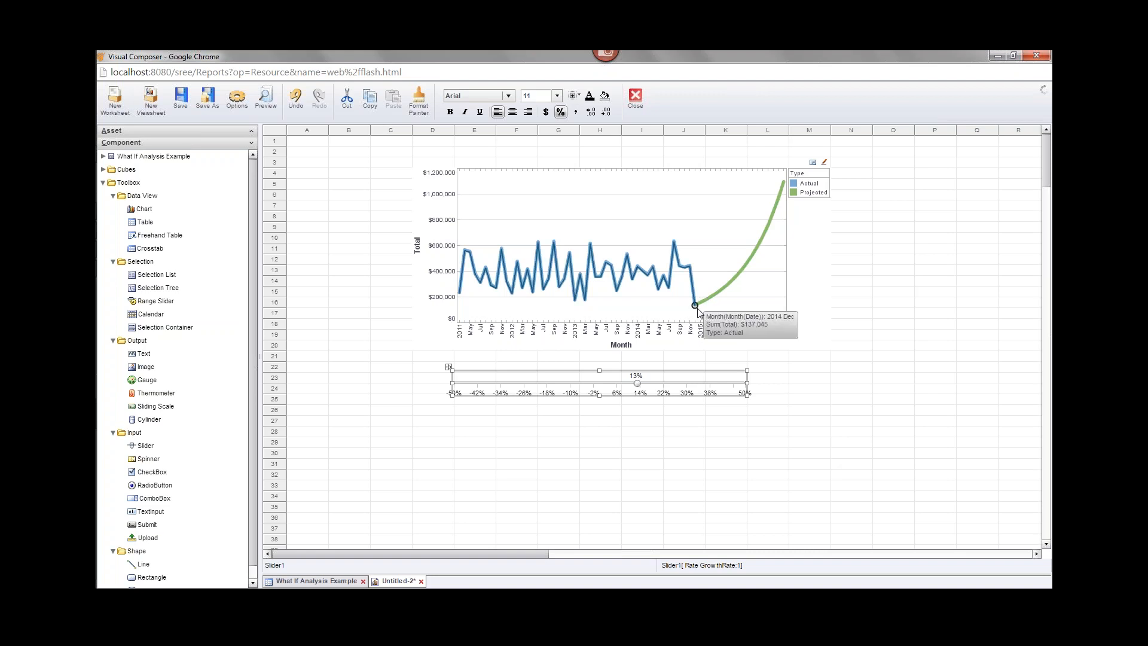
pyautogui.moveTo(695, 307)
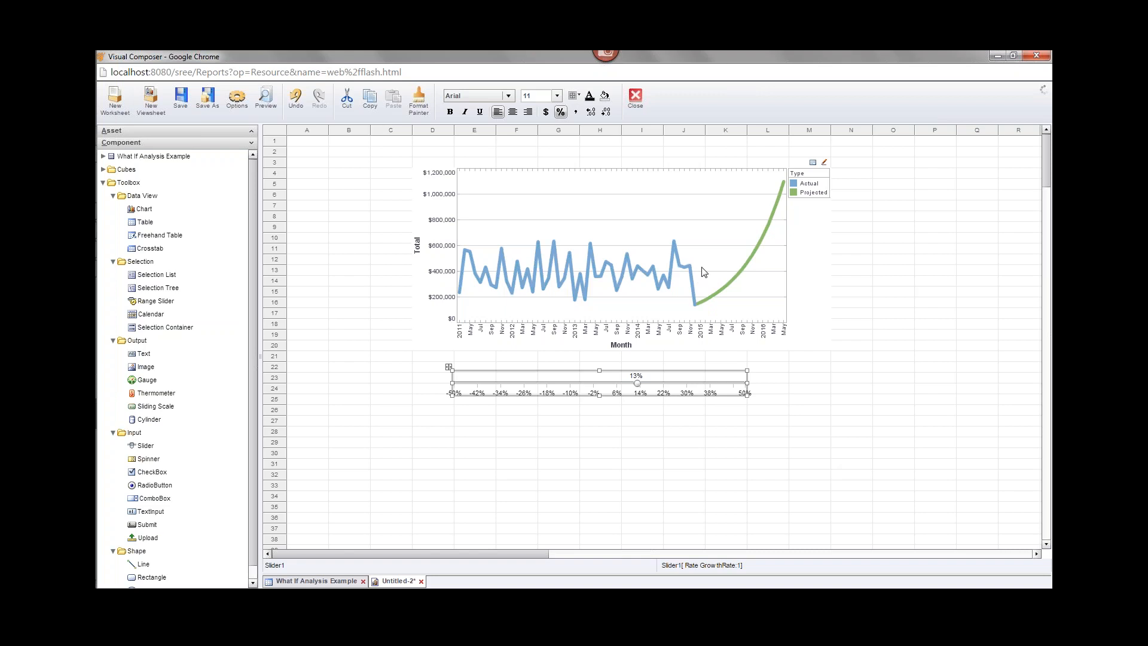
pyautogui.click(324, 578)
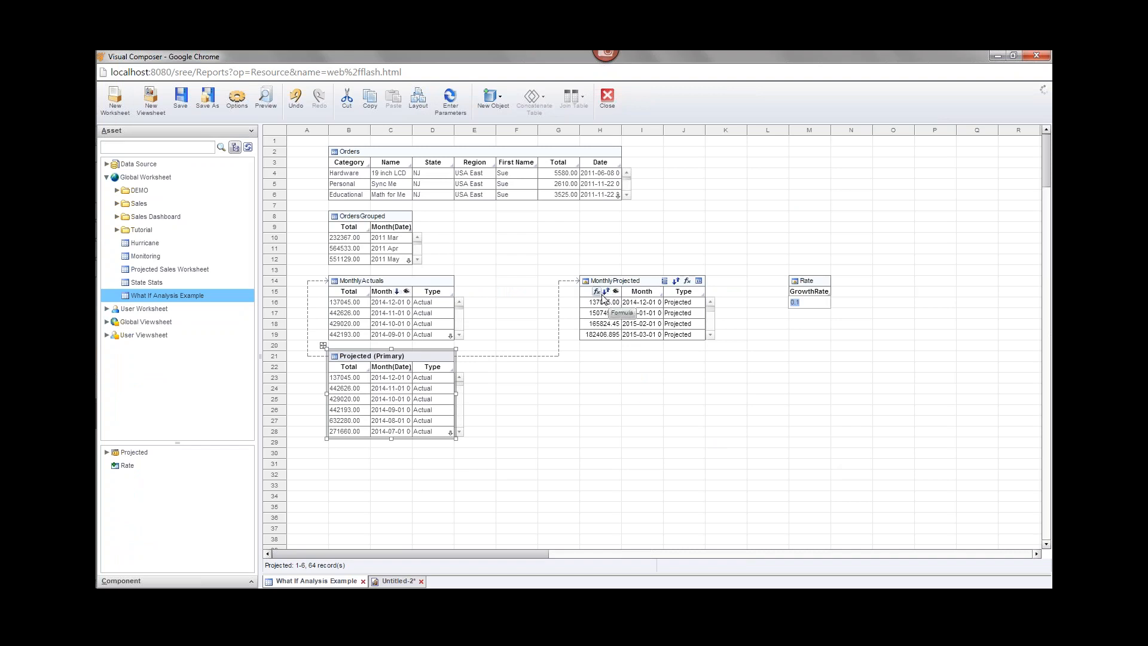
# Change the MonthlyProjected Total formula's first row to average(MonthlyActuals['Total']).
pyautogui.click(602, 297)
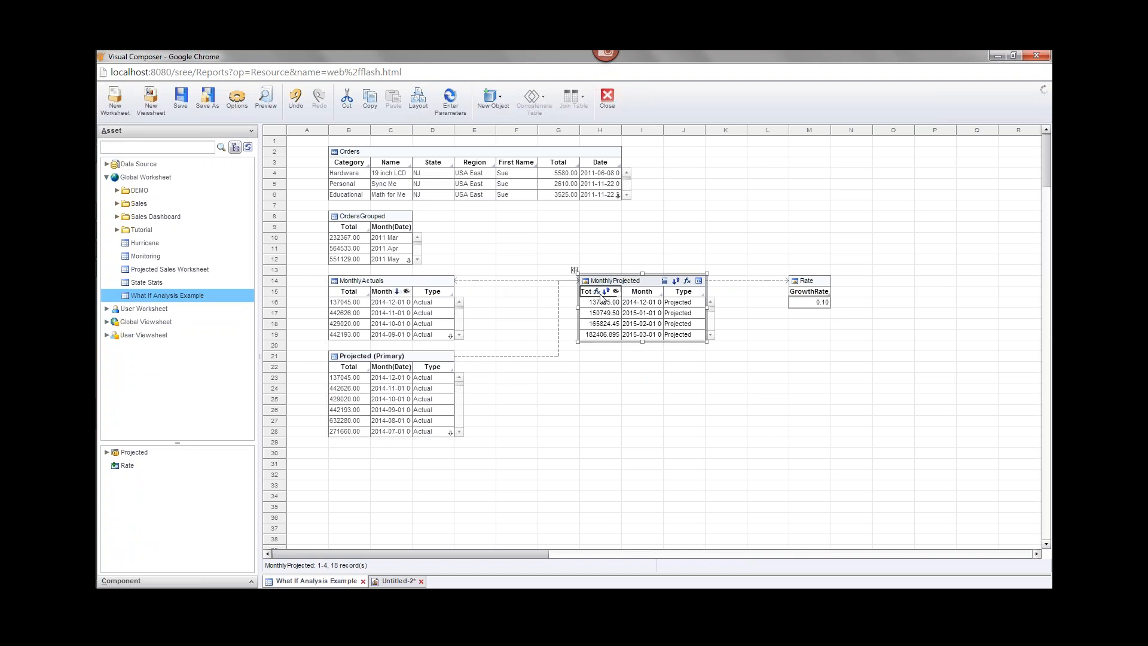
pyautogui.click(597, 292)
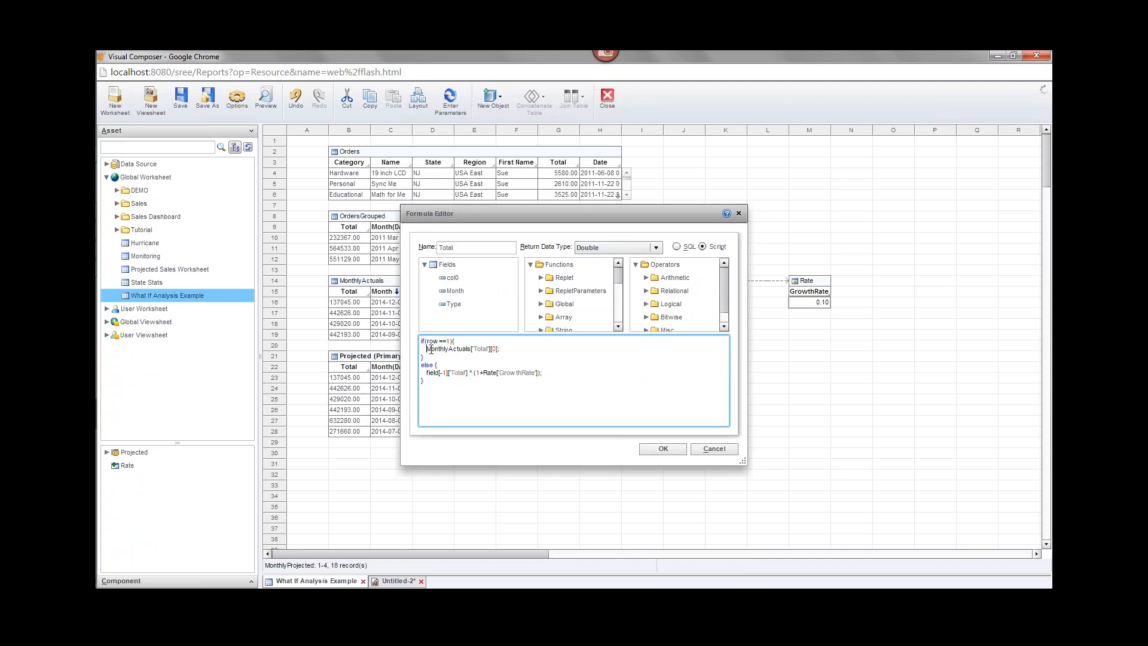
pyautogui.moveTo(431, 350); pyautogui.dragTo(510, 352)
pyautogui.click(514, 350)
pyautogui.moveTo(536, 218); pyautogui.dragTo(737, 282)
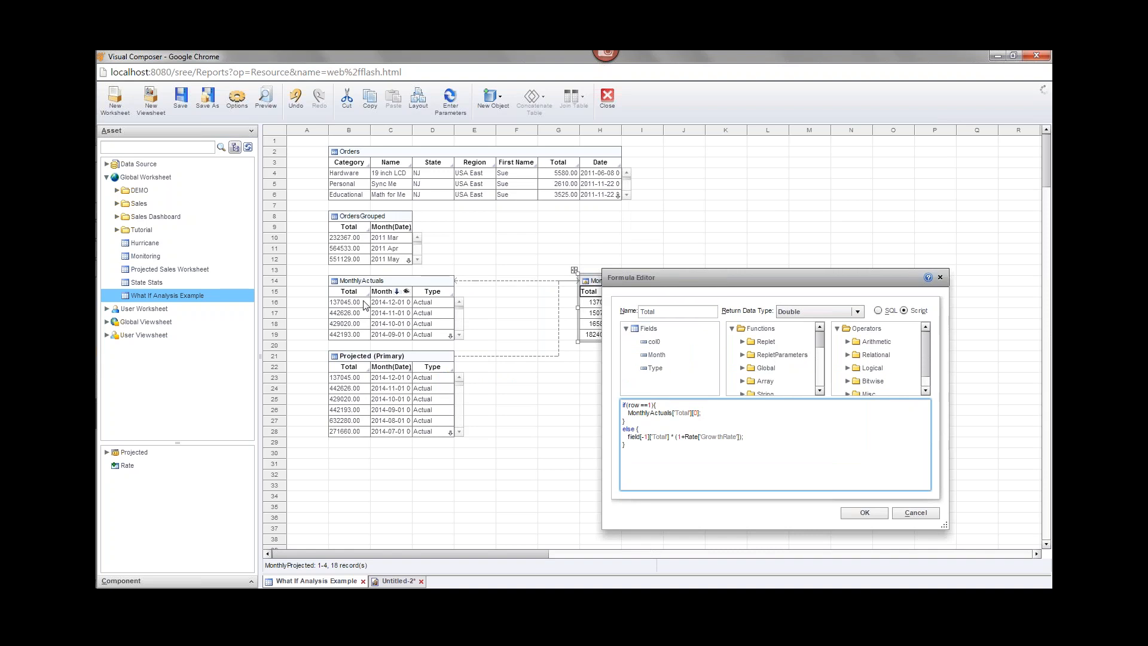
pyautogui.press('BackSpace')
pyautogui.press('BackSpace')
pyautogui.press('BackSpace')
pyautogui.press('BackSpace')
pyautogui.click(629, 413)
pyautogui.write('average')
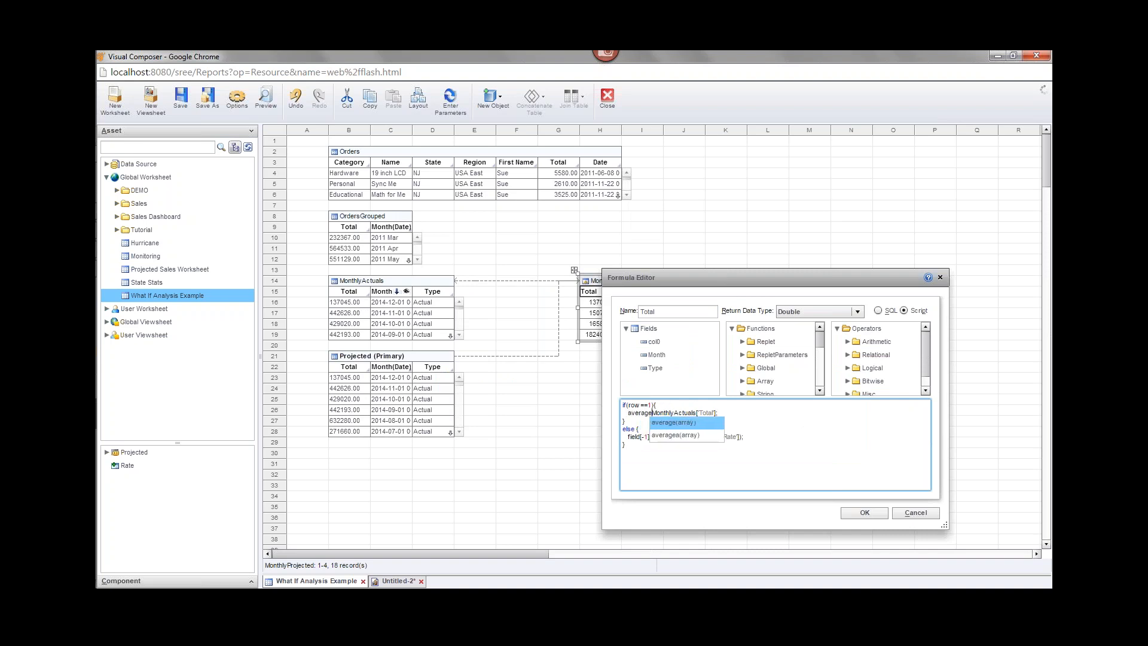
pyautogui.write('(')
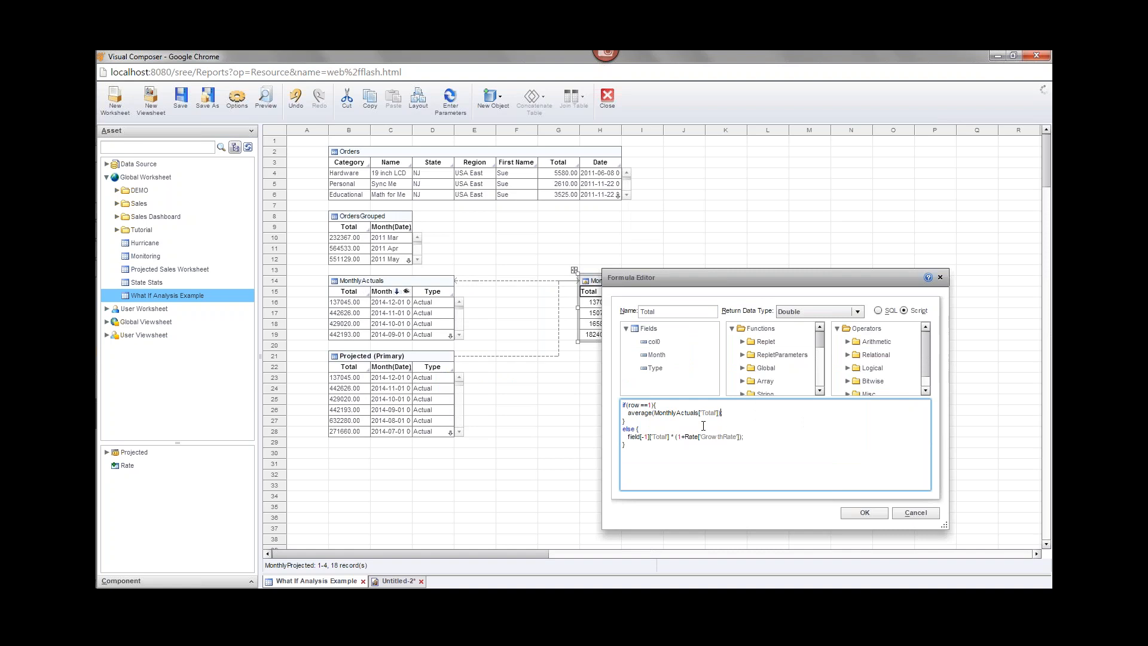
pyautogui.moveTo(627, 413); pyautogui.dragTo(722, 413)
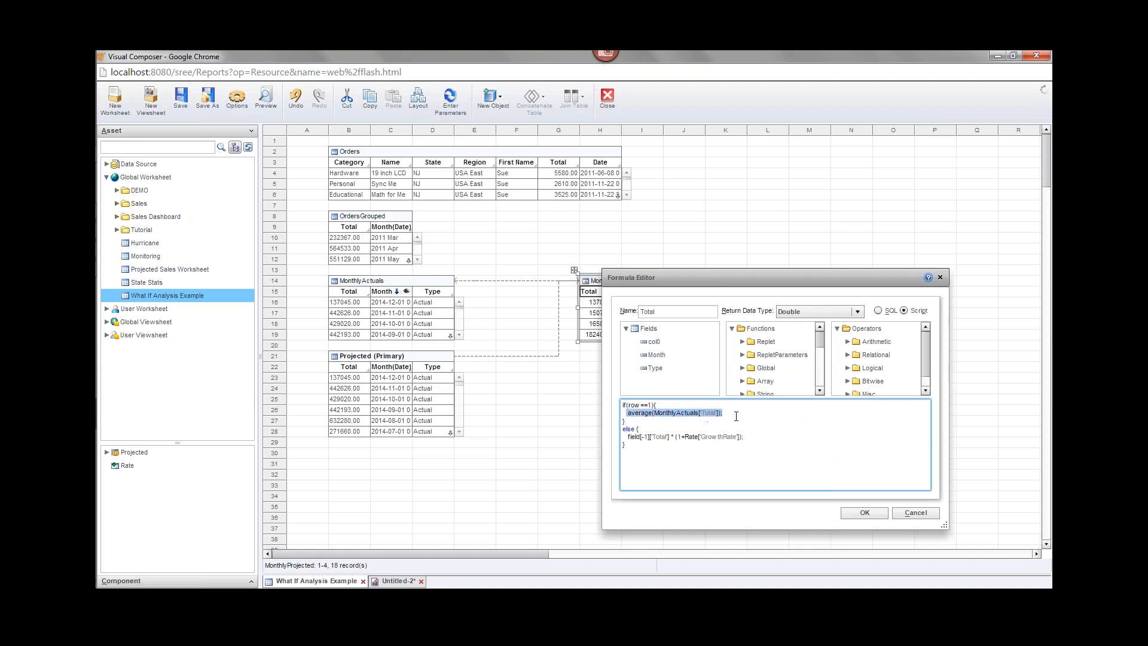
pyautogui.moveTo(728, 291); pyautogui.dragTo(716, 403)
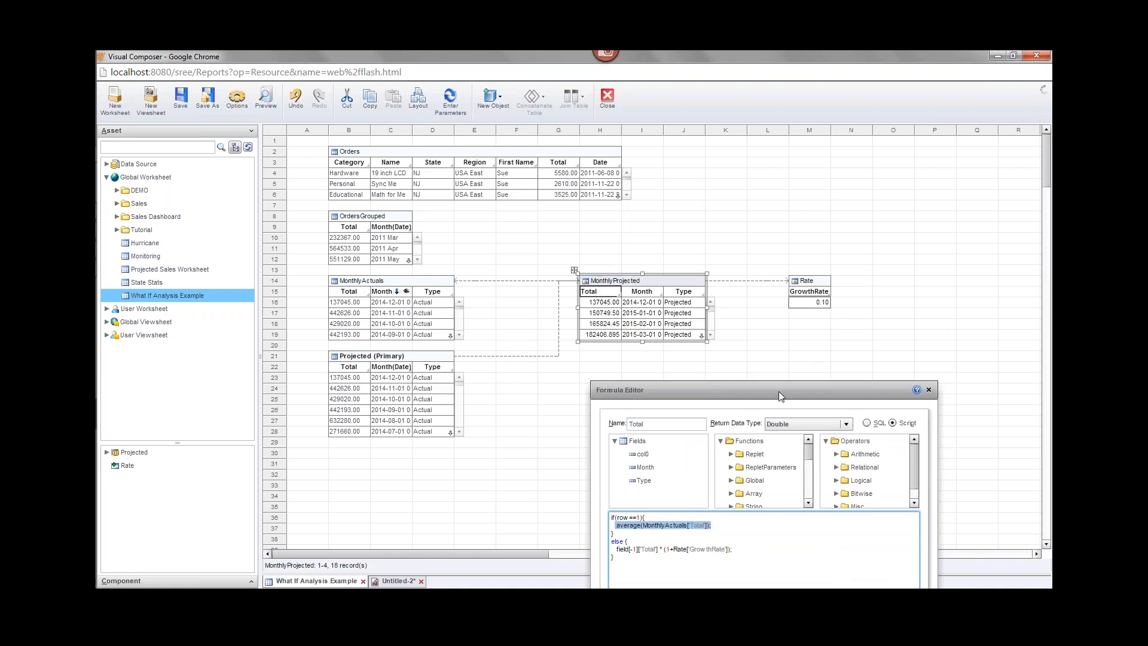
pyautogui.moveTo(779, 392); pyautogui.dragTo(654, 223)
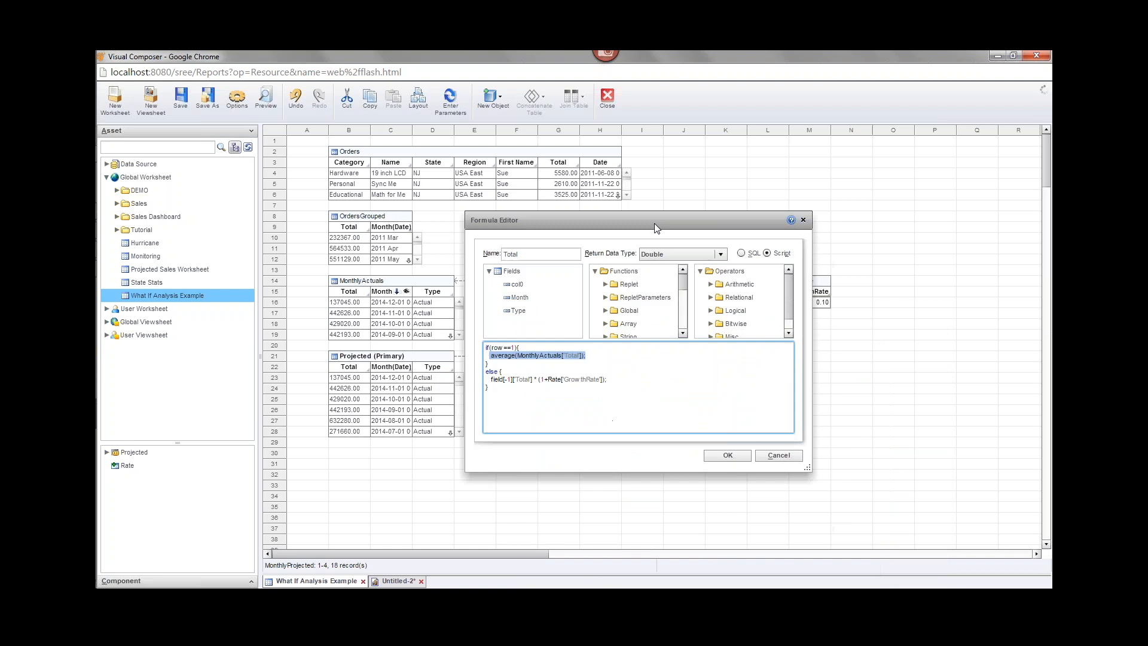
# Apply the formula, save the What If Analysis Example worksheet, and return to Untitled-2.
pyautogui.click(728, 455)
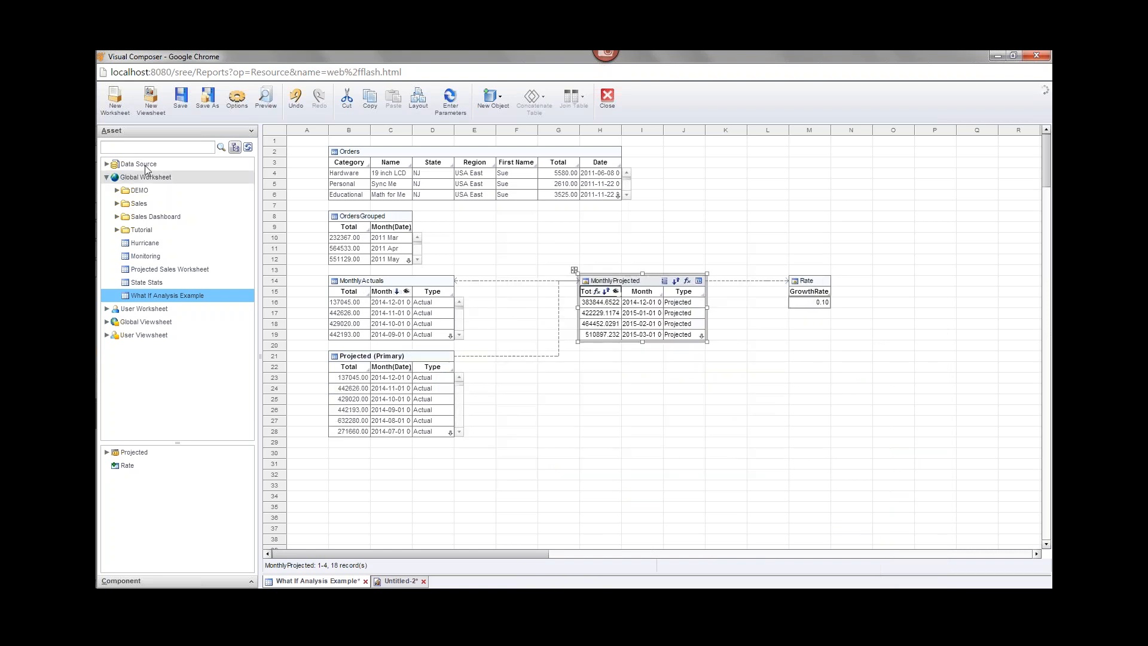
pyautogui.click(180, 98)
pyautogui.click(398, 580)
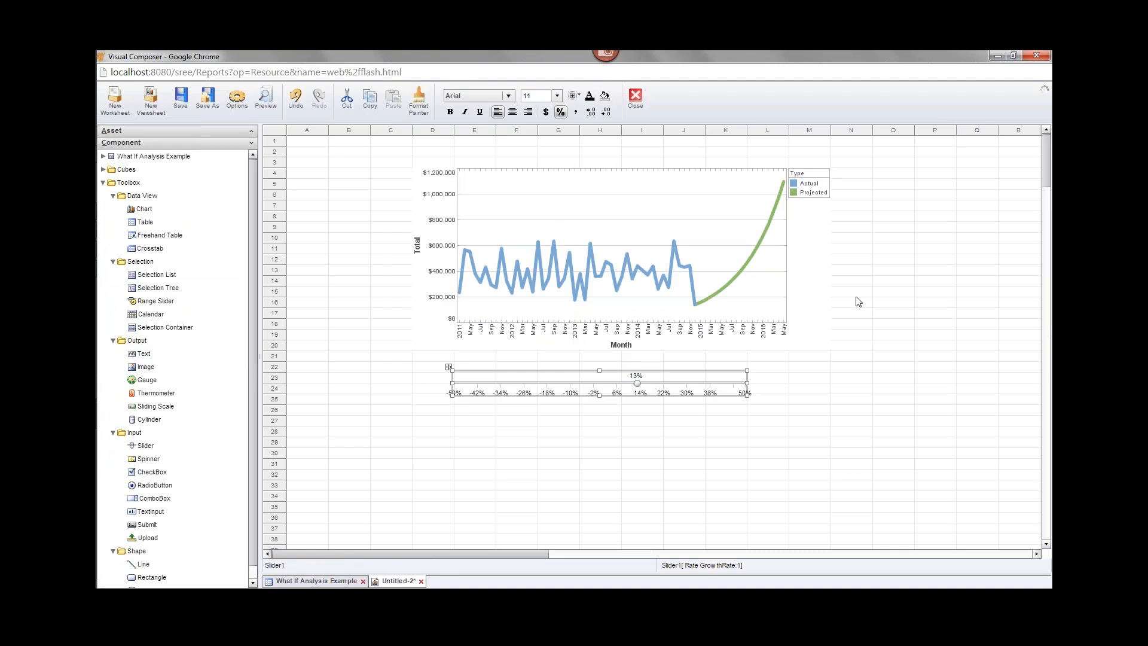
# Refresh the viewsheet so the projection picks up the new average-based formula.
pyautogui.click(897, 281)
pyautogui.rightClick(896, 281)
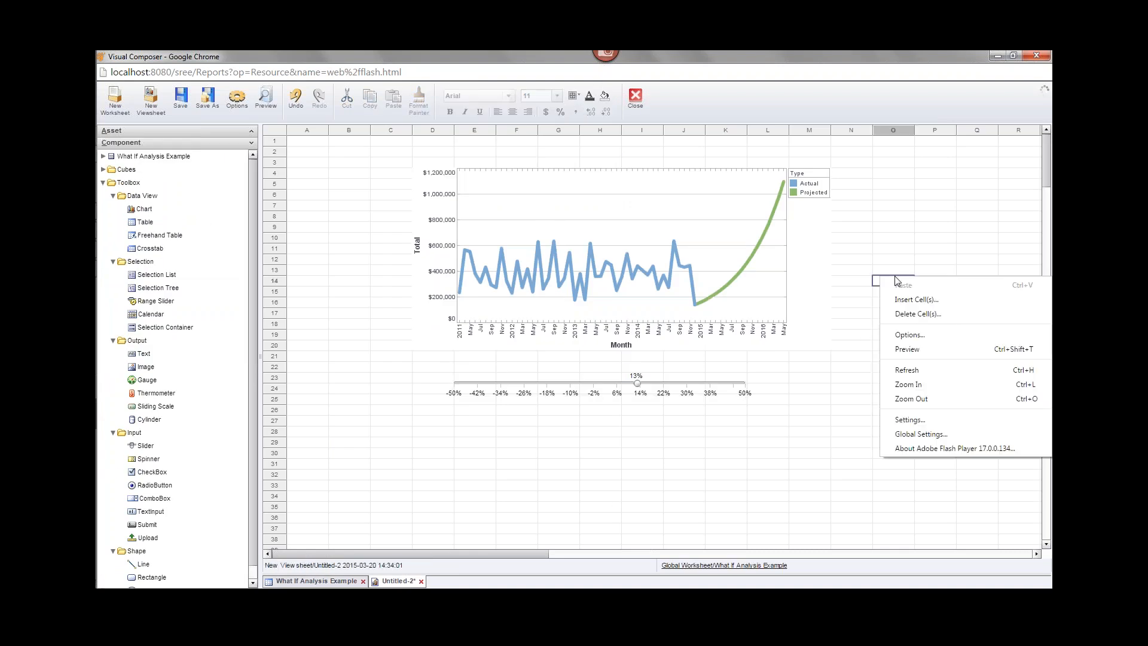
pyautogui.click(929, 370)
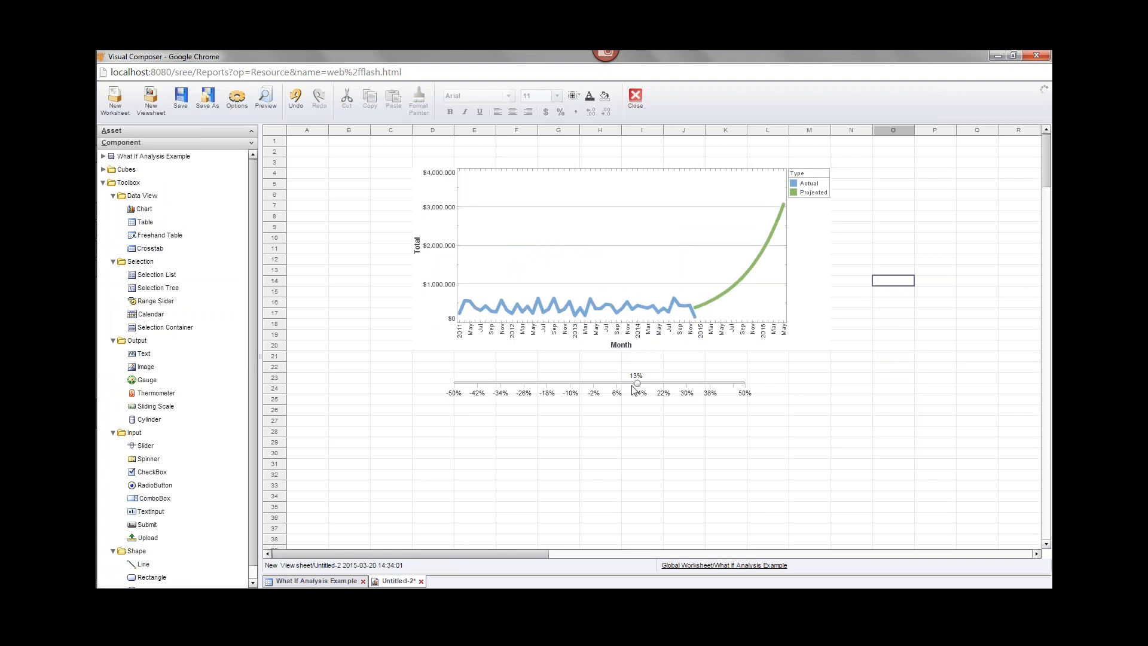
# Set the growth slider to about 4% and bring up the What-If Analysis reference slide.
pyautogui.moveTo(638, 383); pyautogui.dragTo(609, 383)
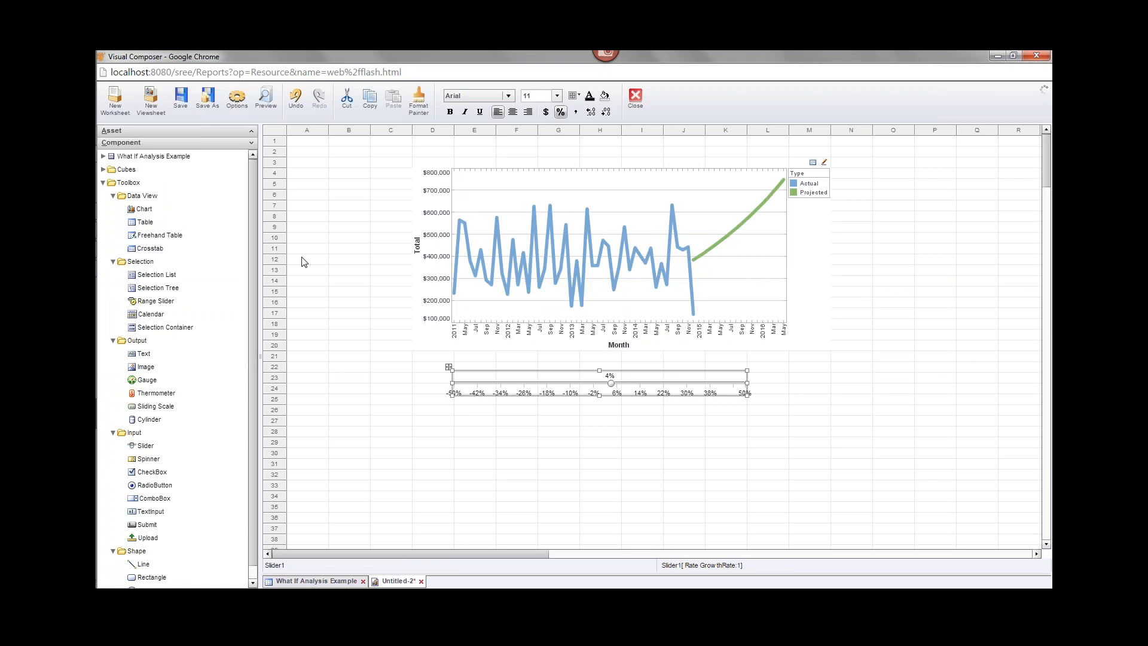
pyautogui.moveTo(97, 274)
pyautogui.click(114, 249)
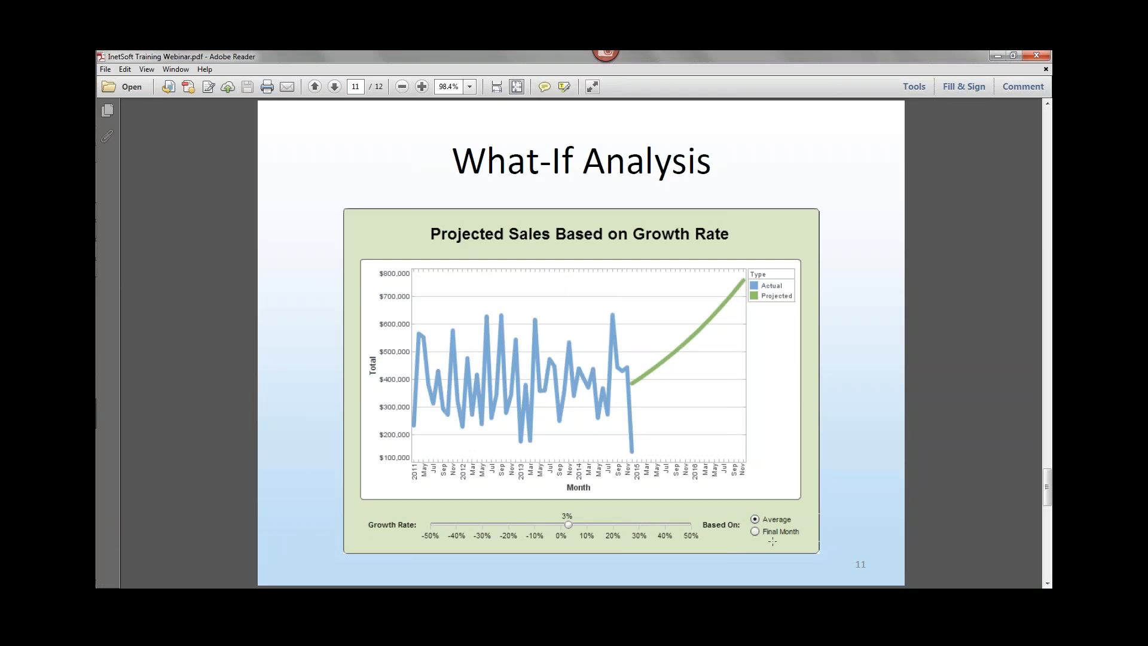
# Minimize Adobe Reader to get back to the Visual Composer viewsheet.
pyautogui.click(996, 55)
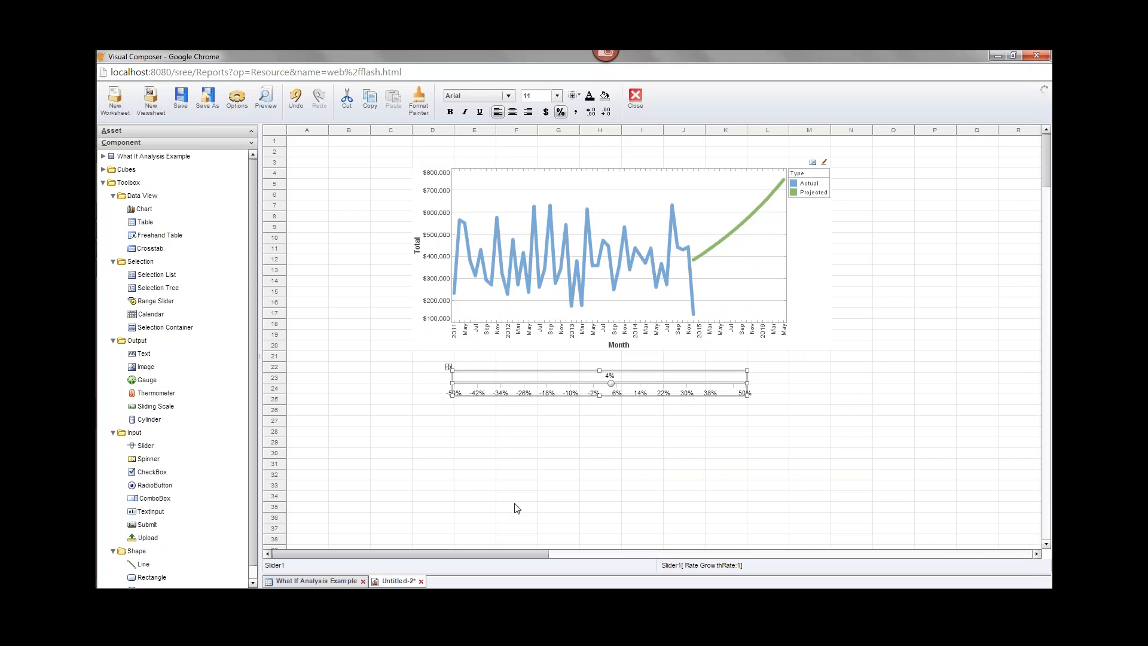
# Create a worksheet variable named measure and place it near column M at the top.
pyautogui.click(317, 580)
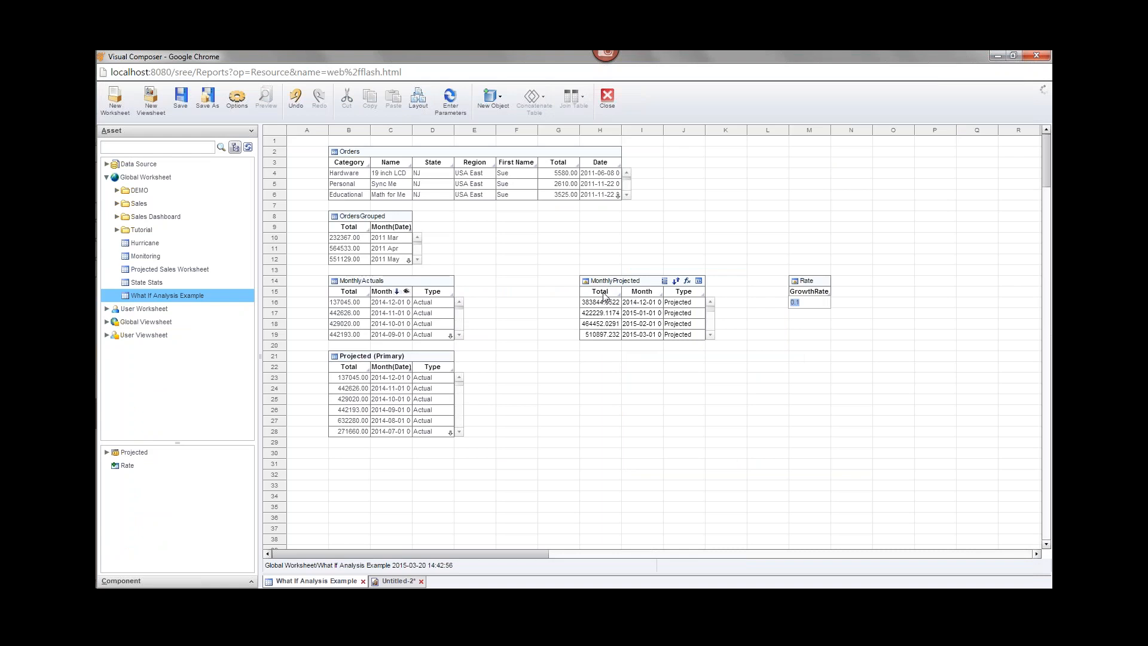
pyautogui.click(621, 283)
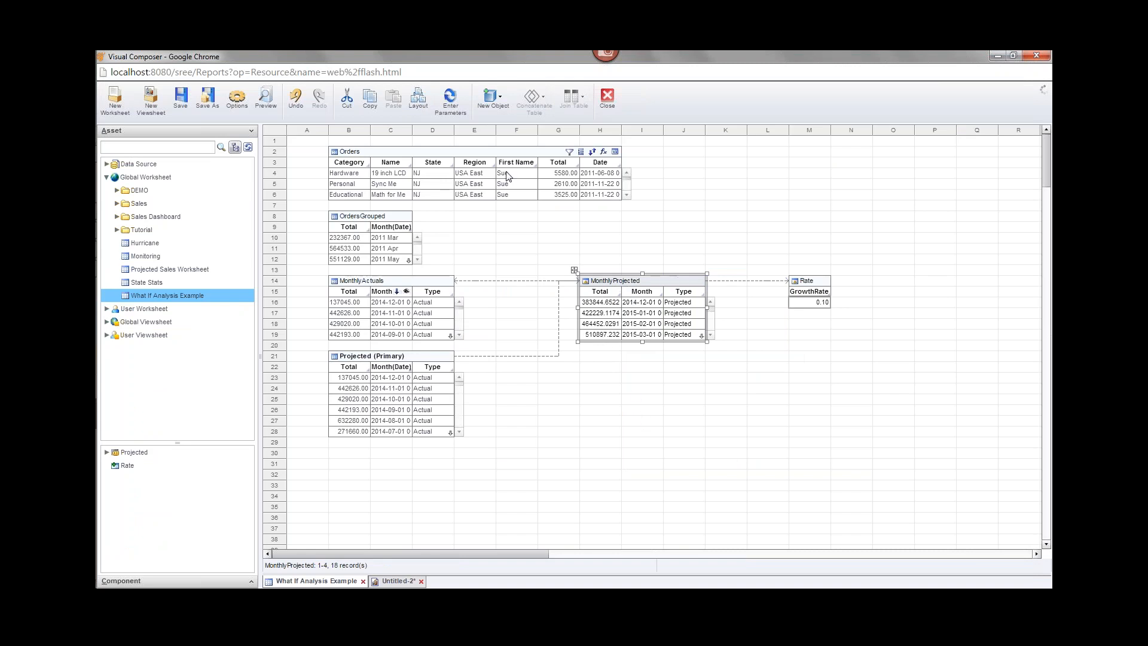
pyautogui.click(502, 112)
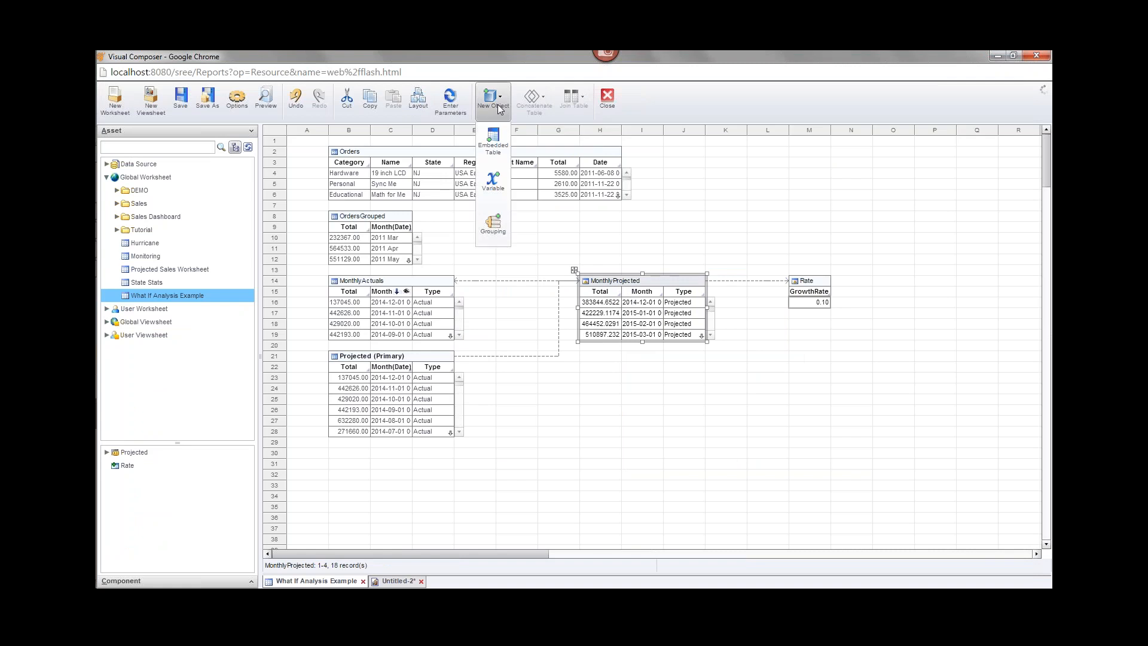
pyautogui.click(492, 195)
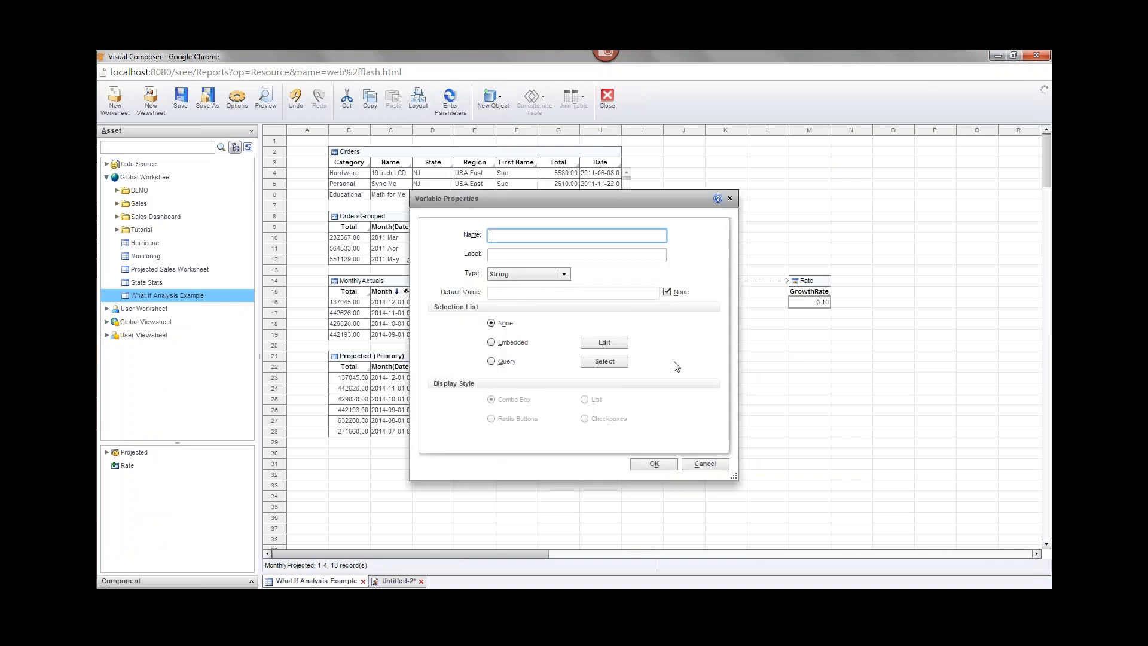
pyautogui.write('mea')
pyautogui.press('BackSpace')
pyautogui.press('BackSpace')
pyautogui.press('BackSpace')
pyautogui.write('measure')
pyautogui.click(654, 464)
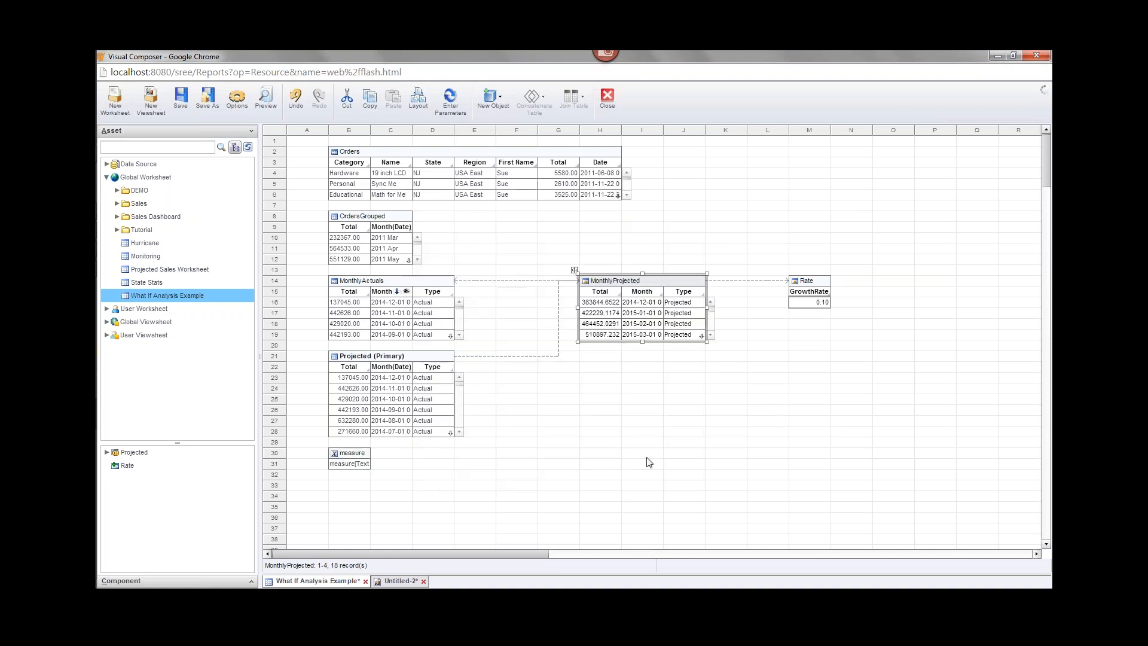
pyautogui.click(350, 456)
pyautogui.moveTo(350, 456); pyautogui.dragTo(833, 188)
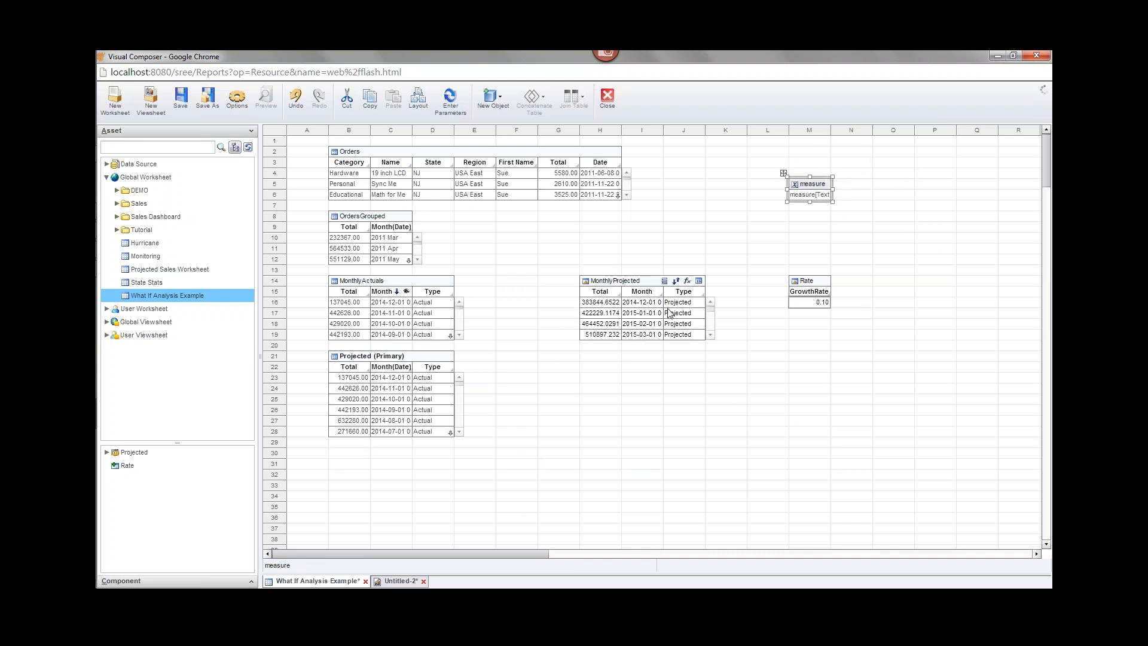
# Open the Formula Editor for MonthlyProjected's Total column.
pyautogui.click(614, 282)
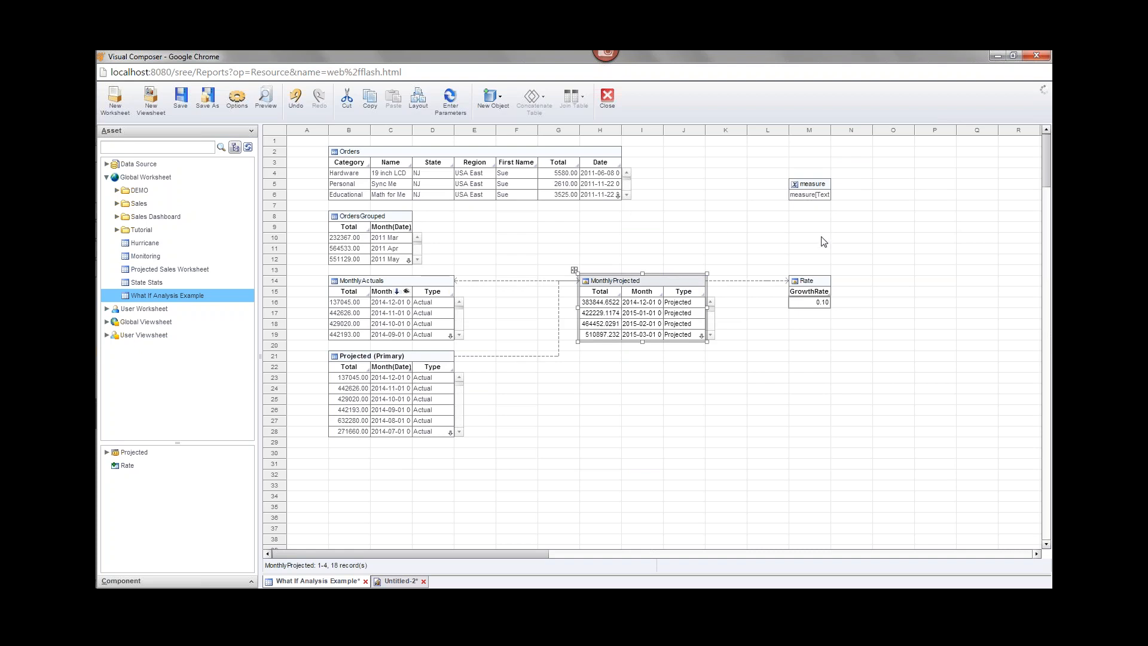
pyautogui.moveTo(626, 282)
pyautogui.click(597, 294)
pyautogui.click(596, 292)
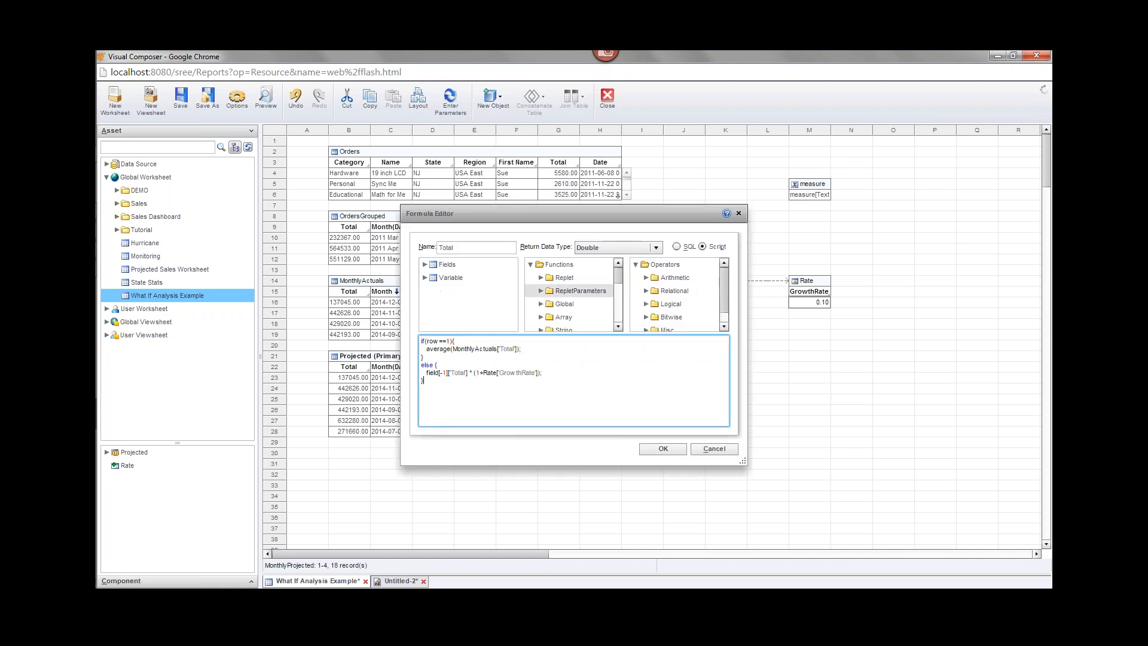
# Add an if(parameter.measure=='LastMonth') condition to the first-row script.
pyautogui.click(487, 342)
pyautogui.press('Return')
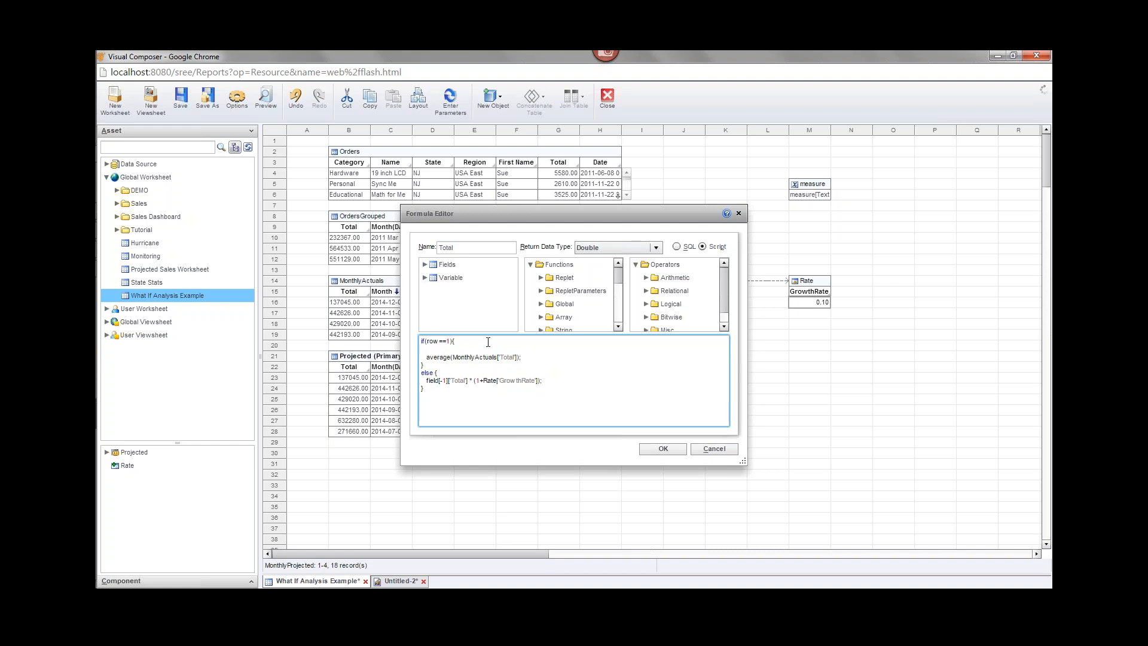
pyautogui.write('if(')
pyautogui.click(425, 277)
pyautogui.doubleClick(458, 293)
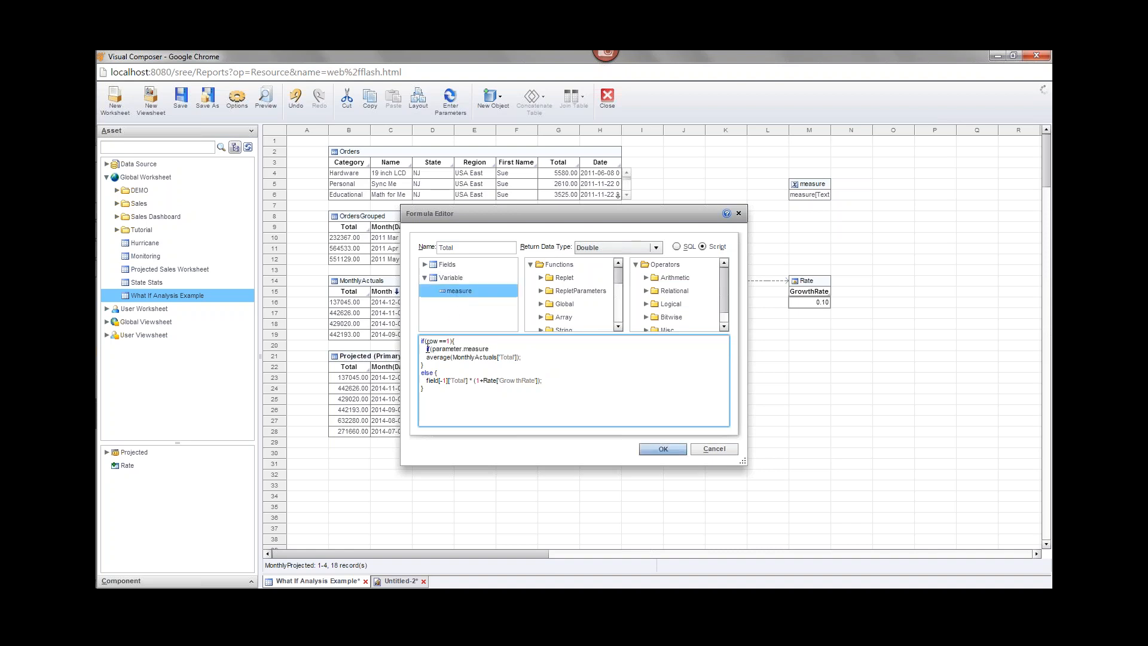
pyautogui.moveTo(432, 349); pyautogui.dragTo(489, 349)
pyautogui.click(504, 347)
pyautogui.write("=='")
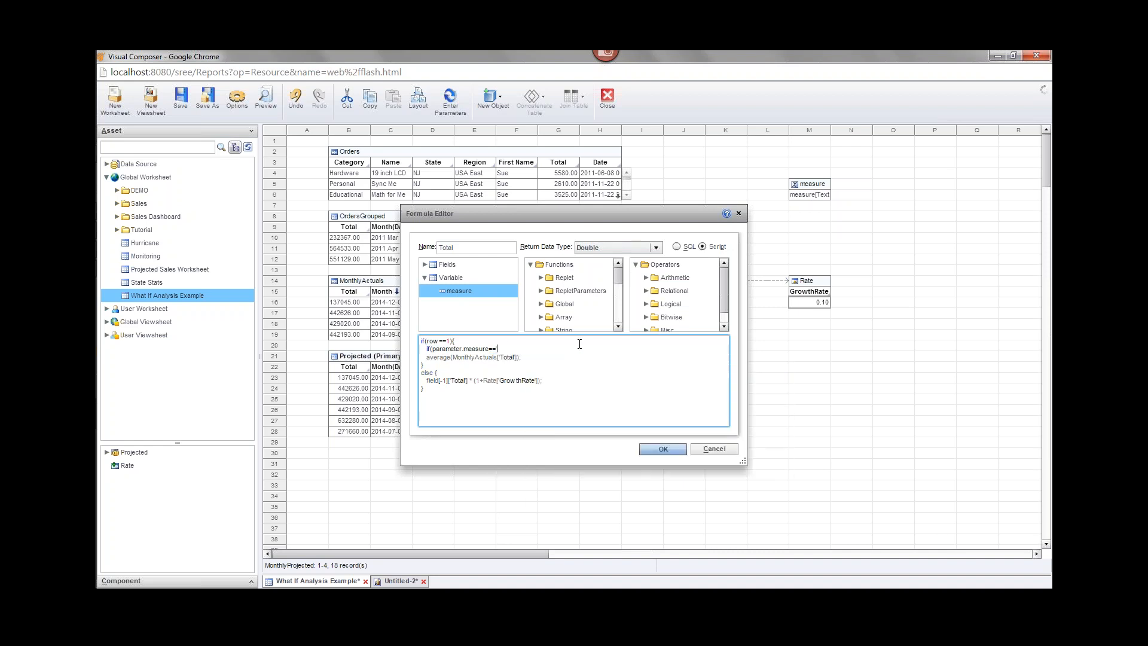
pyautogui.write('st')
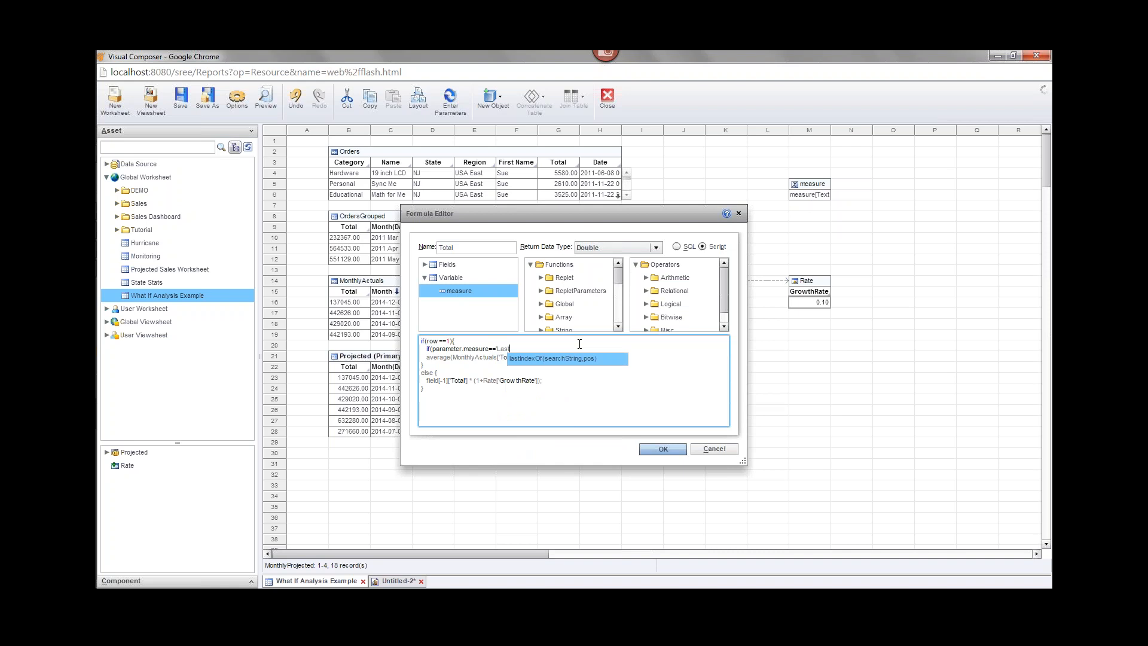
pyautogui.write('Month')
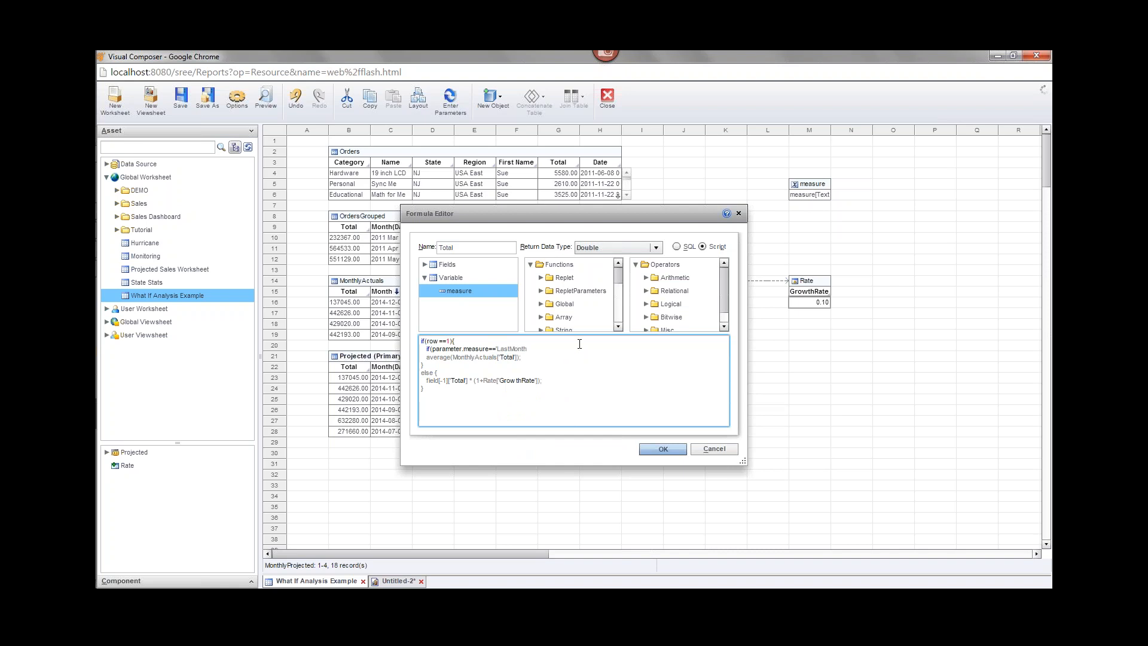
pyautogui.write("') {")
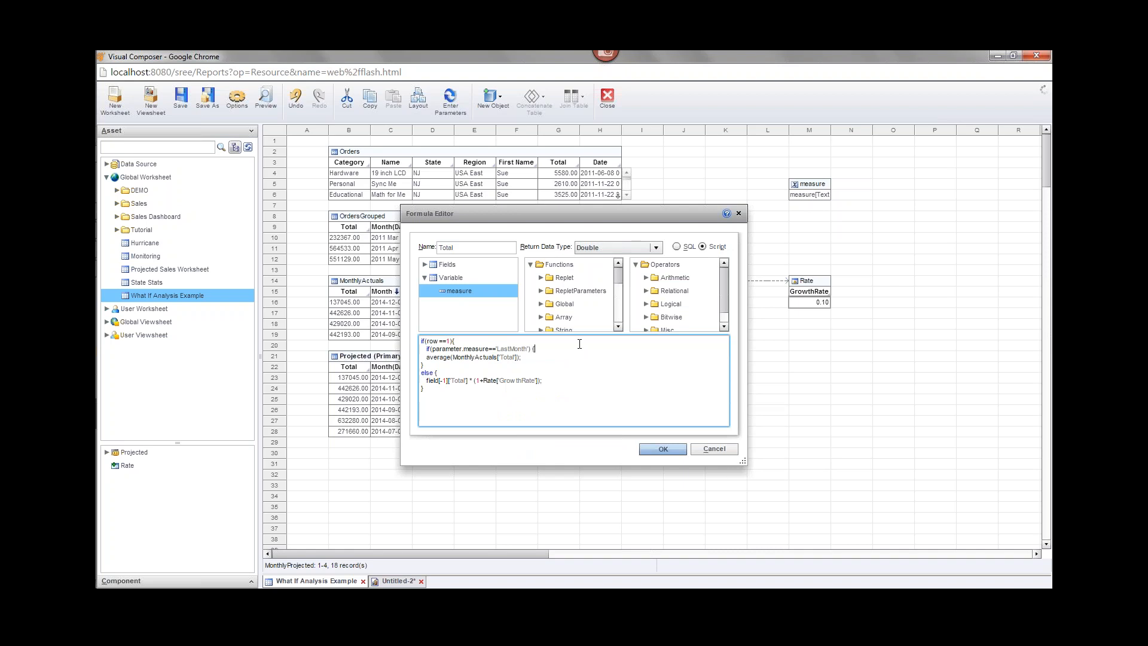
pyautogui.press('Return')
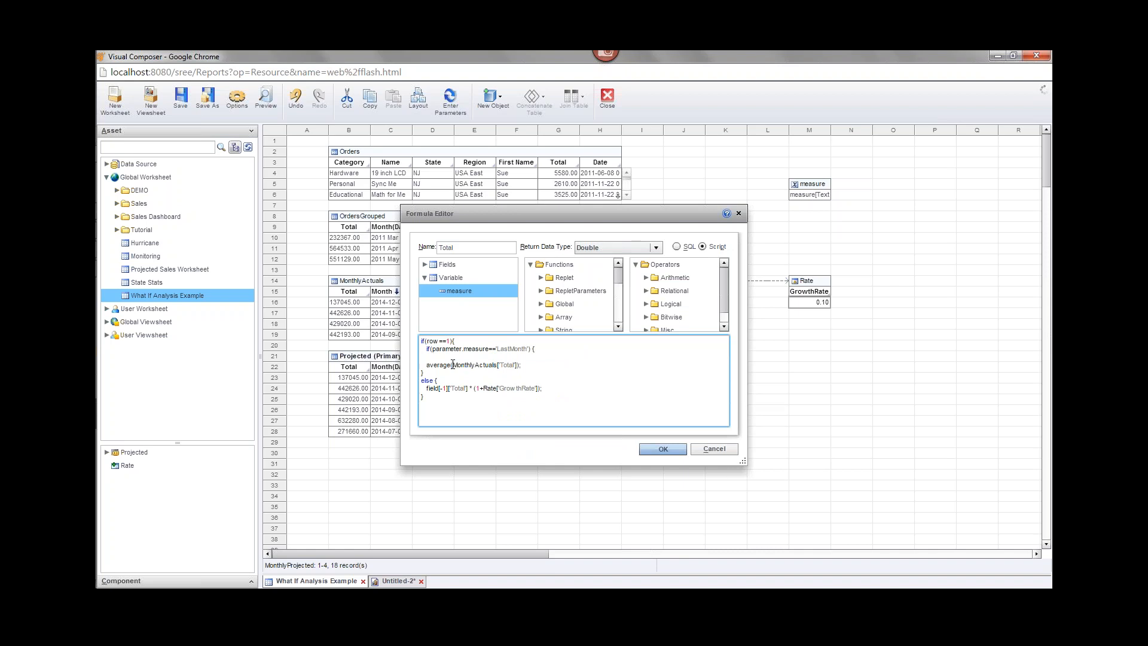
# Use MonthlyActuals['Total'][0] in the LastMonth branch and the average under else.
pyautogui.moveTo(453, 364); pyautogui.dragTo(518, 368)
pyautogui.hotkey('ctrl', 'c')
pyautogui.click(480, 357)
pyautogui.hotkey('ctrl', 'v')
pyautogui.press('Delete')
pyautogui.press('Return')
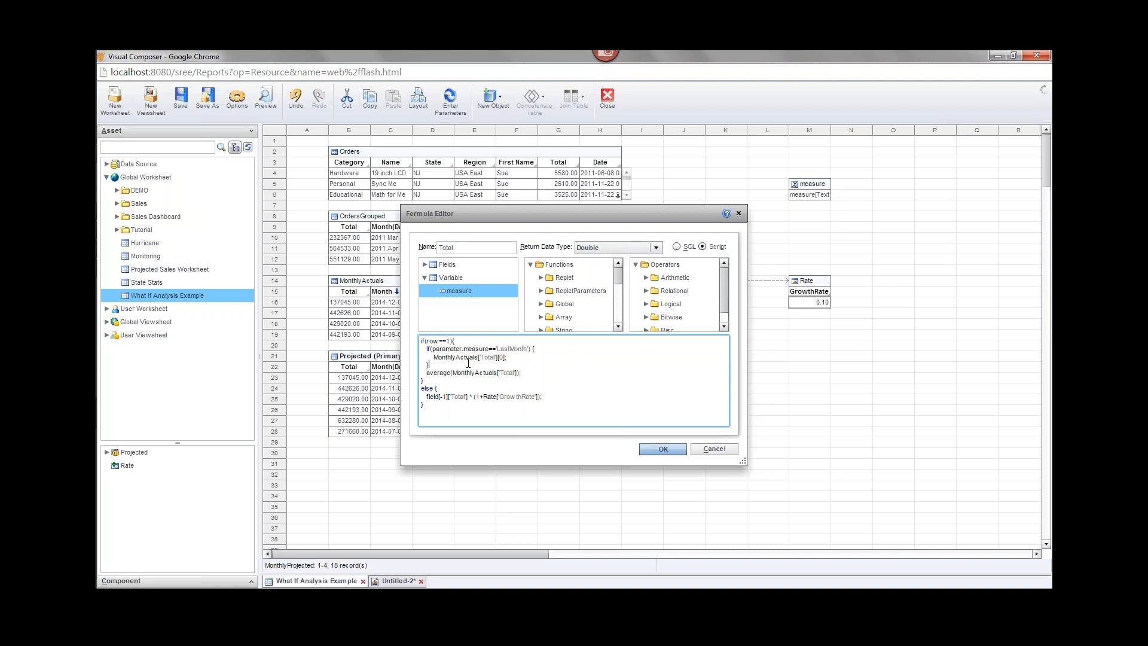
pyautogui.press('Return')
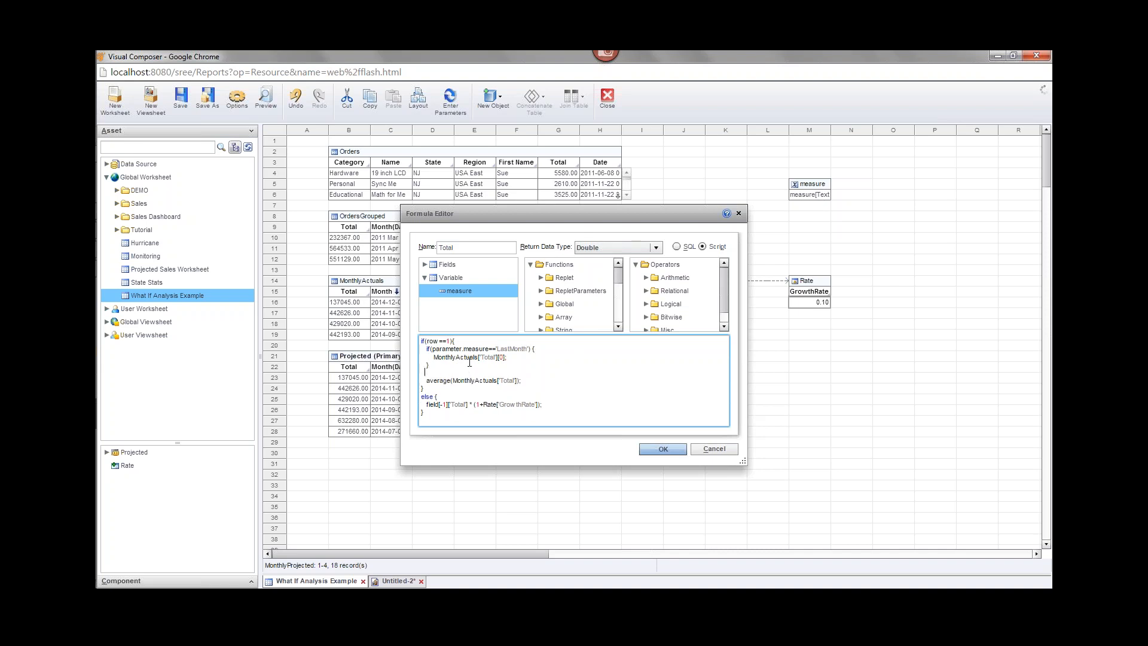
pyautogui.write('else')
pyautogui.press('Down')
pyautogui.press('Left')
pyautogui.press('Left')
pyautogui.press('Left')
pyautogui.press('Left')
pyautogui.press('Left')
pyautogui.write(';')
pyautogui.press('Return')
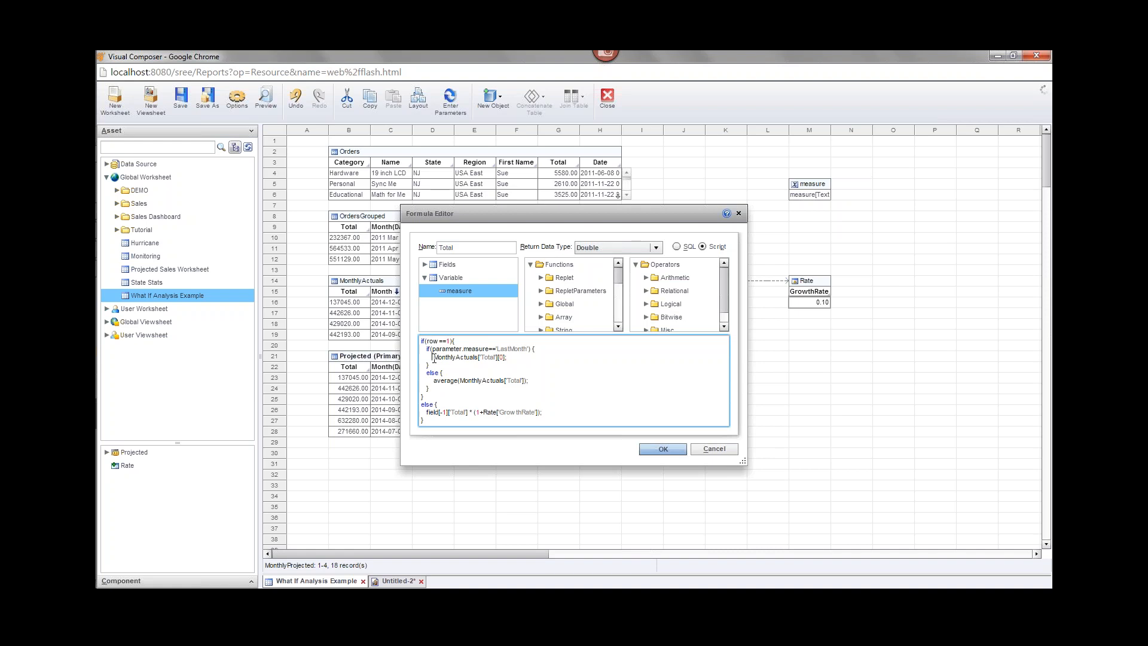
# Apply the edited Total formula, save the worksheet, and select the measure variable.
pyautogui.moveTo(433, 357); pyautogui.dragTo(508, 358)
pyautogui.moveTo(536, 213); pyautogui.dragTo(575, 356)
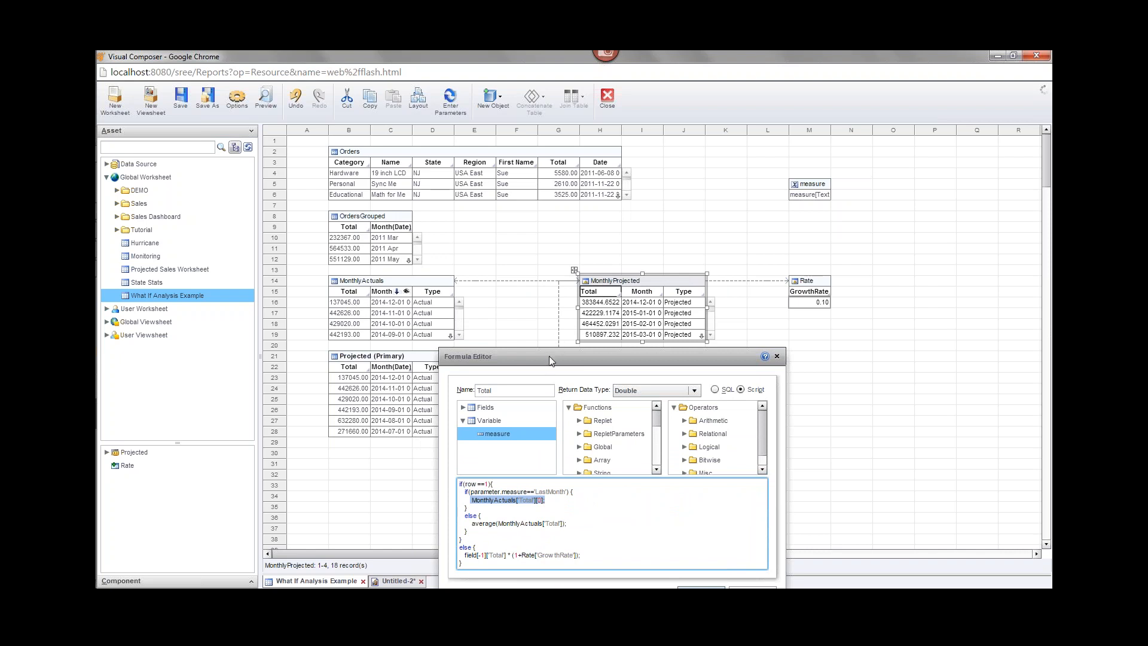
pyautogui.moveTo(548, 356); pyautogui.dragTo(544, 287)
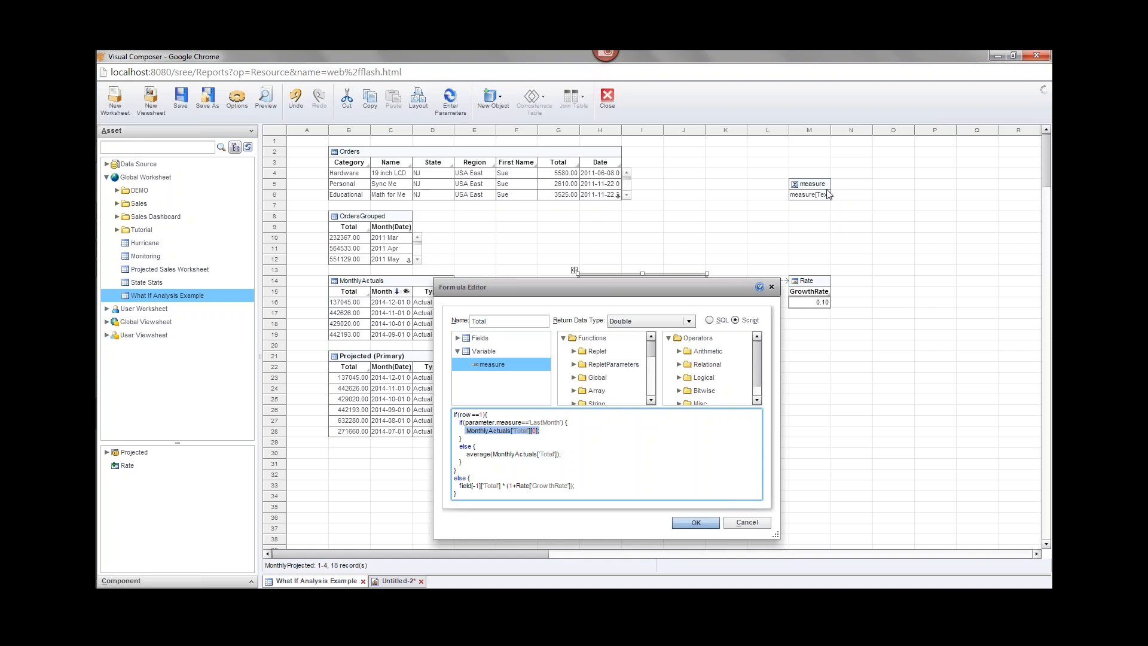
pyautogui.click(696, 523)
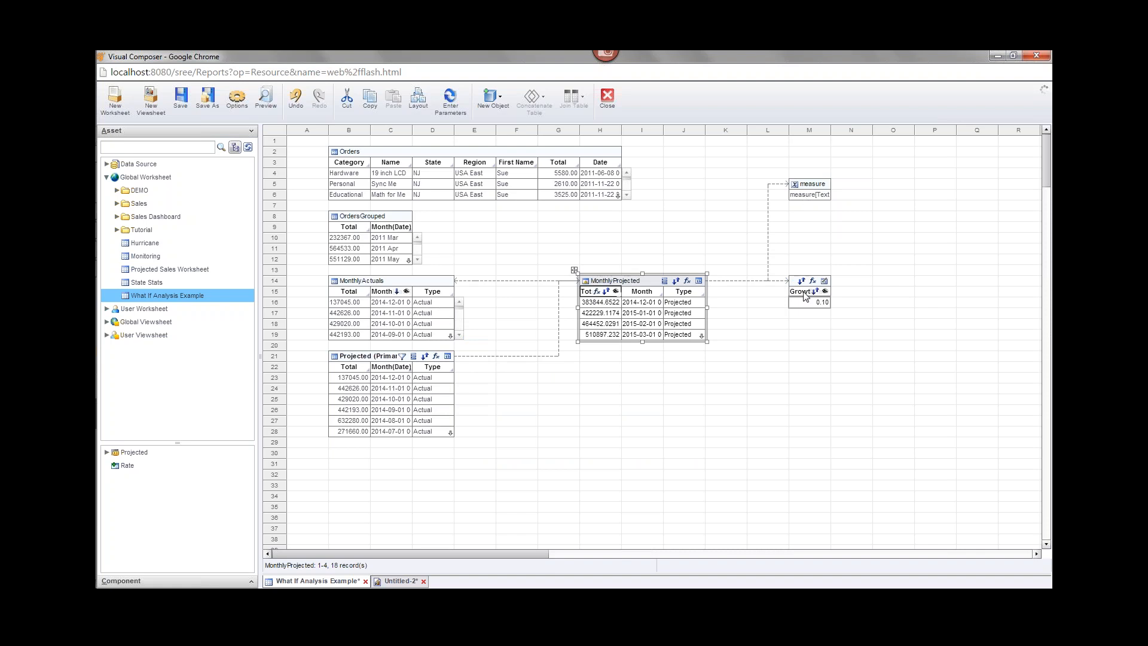
pyautogui.click(183, 107)
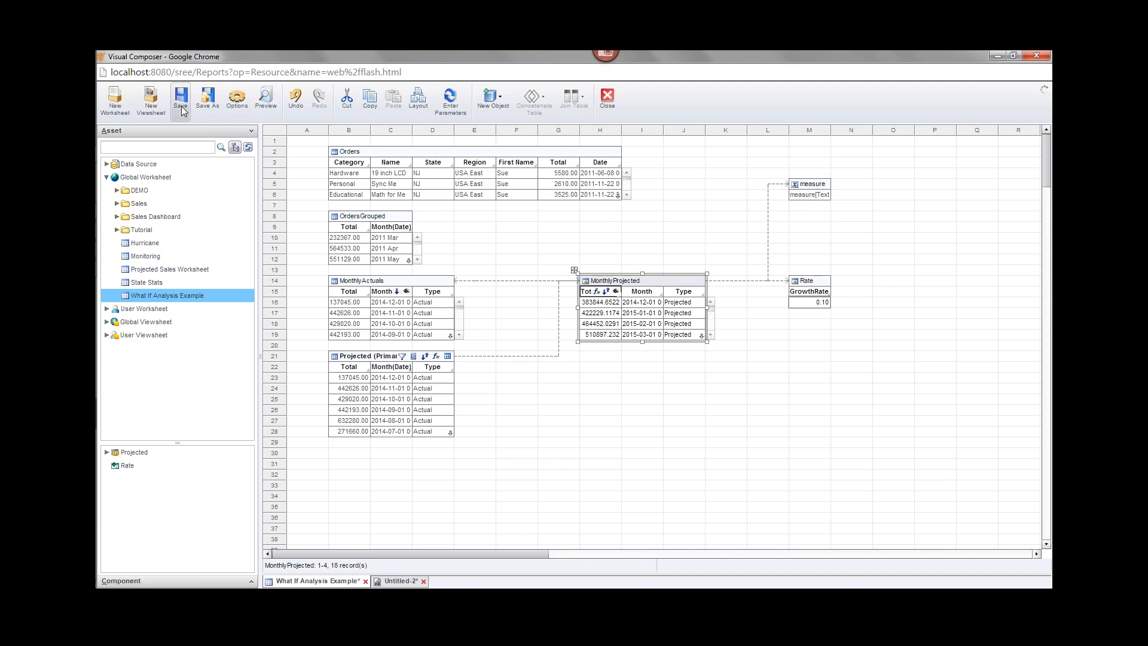
pyautogui.click(811, 190)
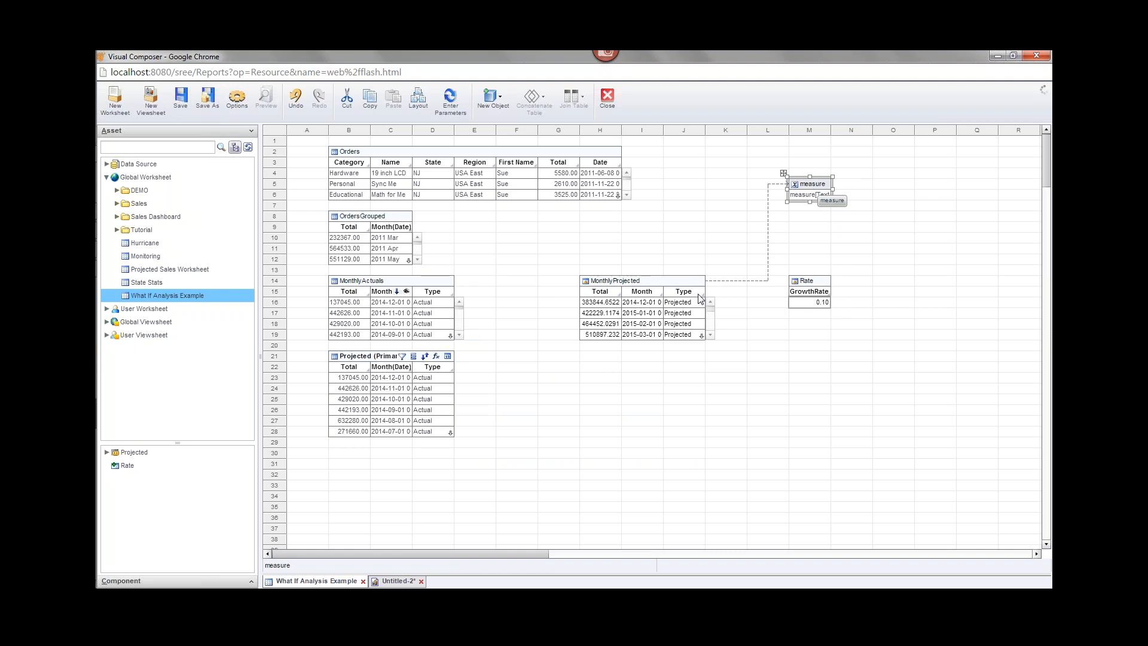
# Add a radio button beside the growth slider on Untitled-2 and title it Choose.
pyautogui.click(400, 580)
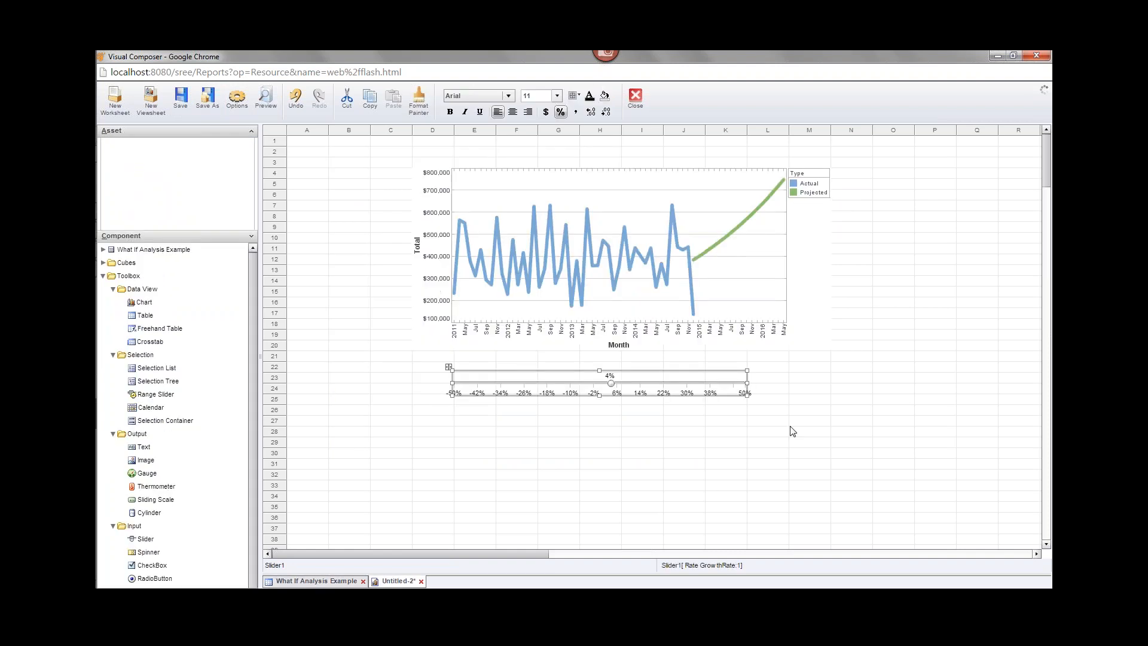
pyautogui.scroll(-1, 253, 565)
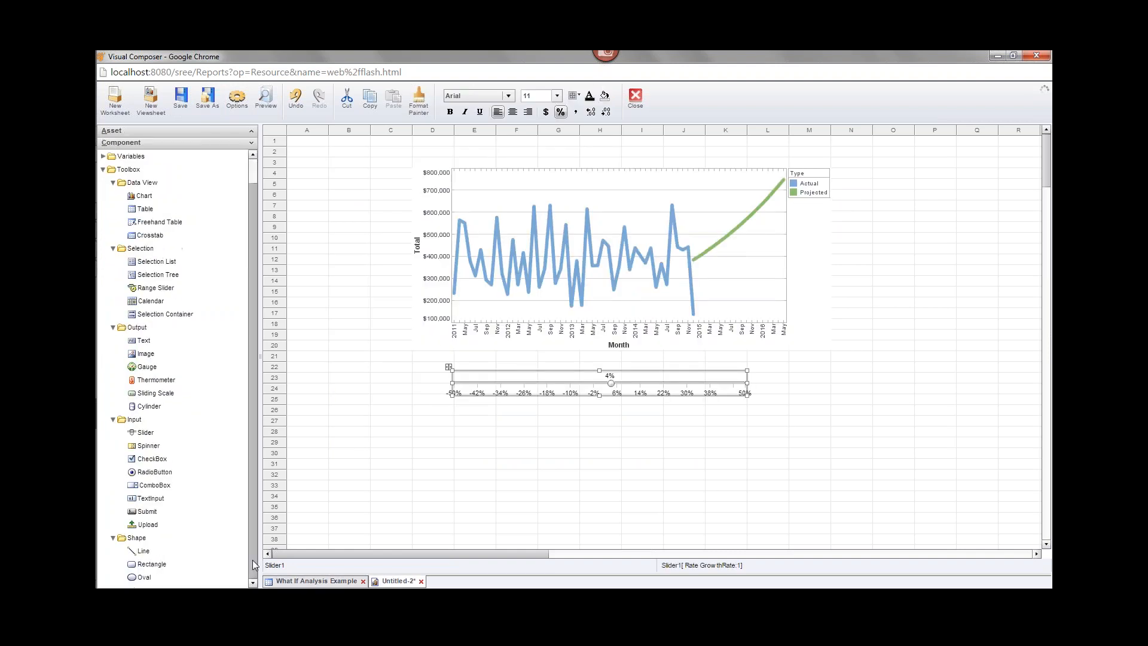
pyautogui.moveTo(155, 473); pyautogui.dragTo(825, 379)
pyautogui.click(843, 387)
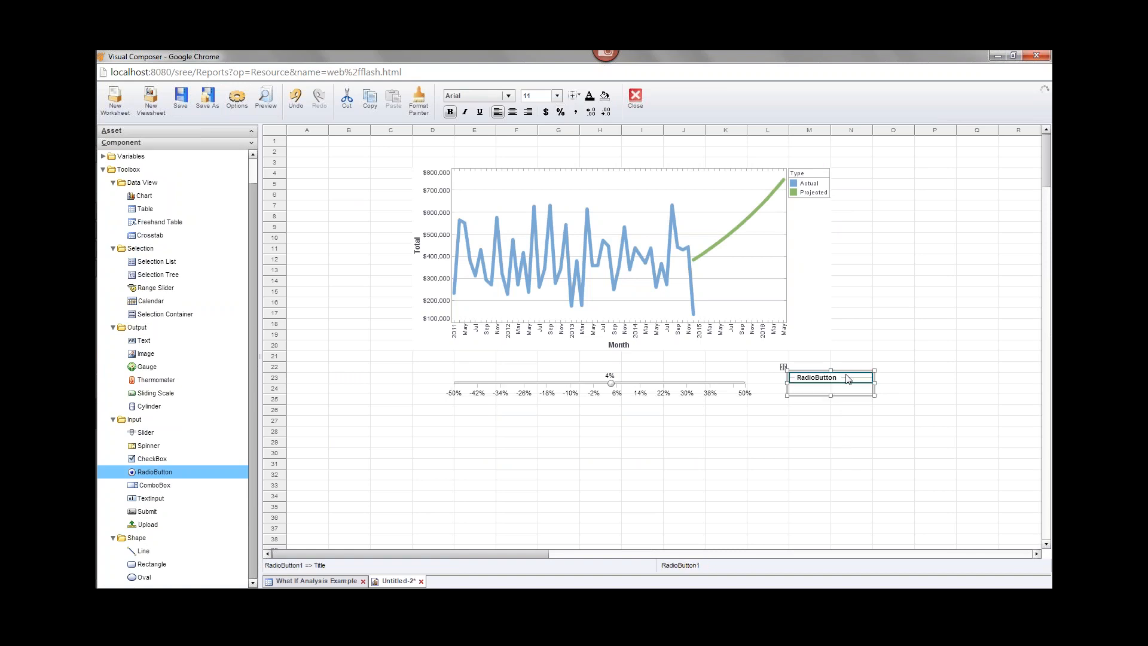
pyautogui.rightClick(846, 376)
pyautogui.click(866, 387)
pyautogui.click(492, 305)
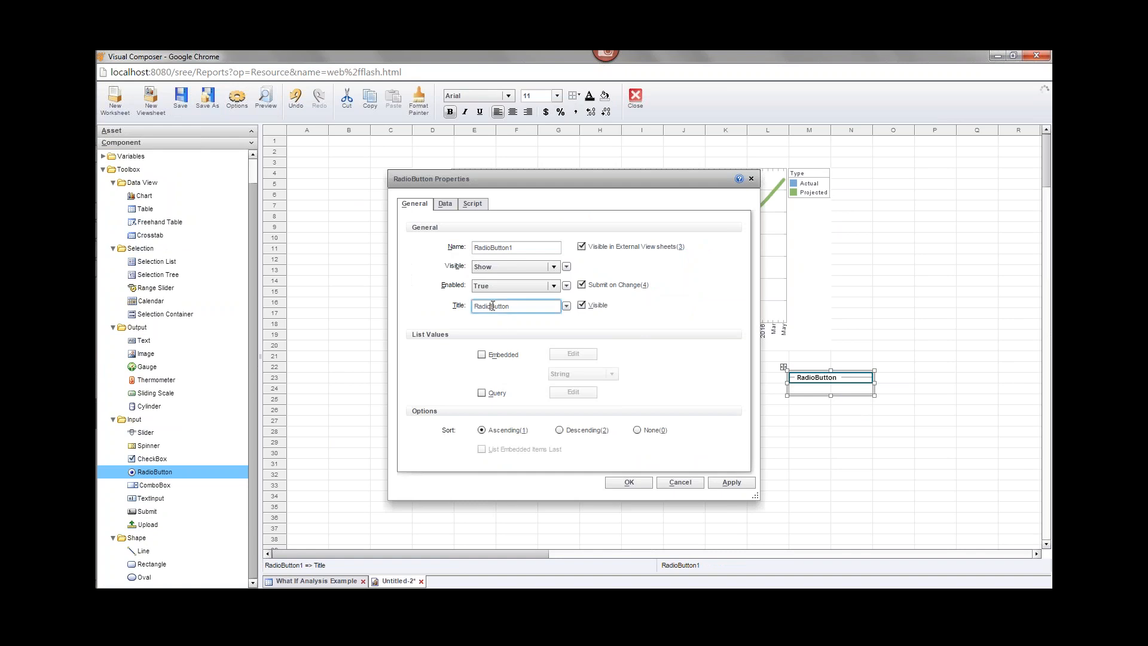
pyautogui.doubleClick(492, 305)
pyautogui.write('Choose')
# Give the radio button an embedded list whose first choice is Last Month.
pyautogui.click(482, 354)
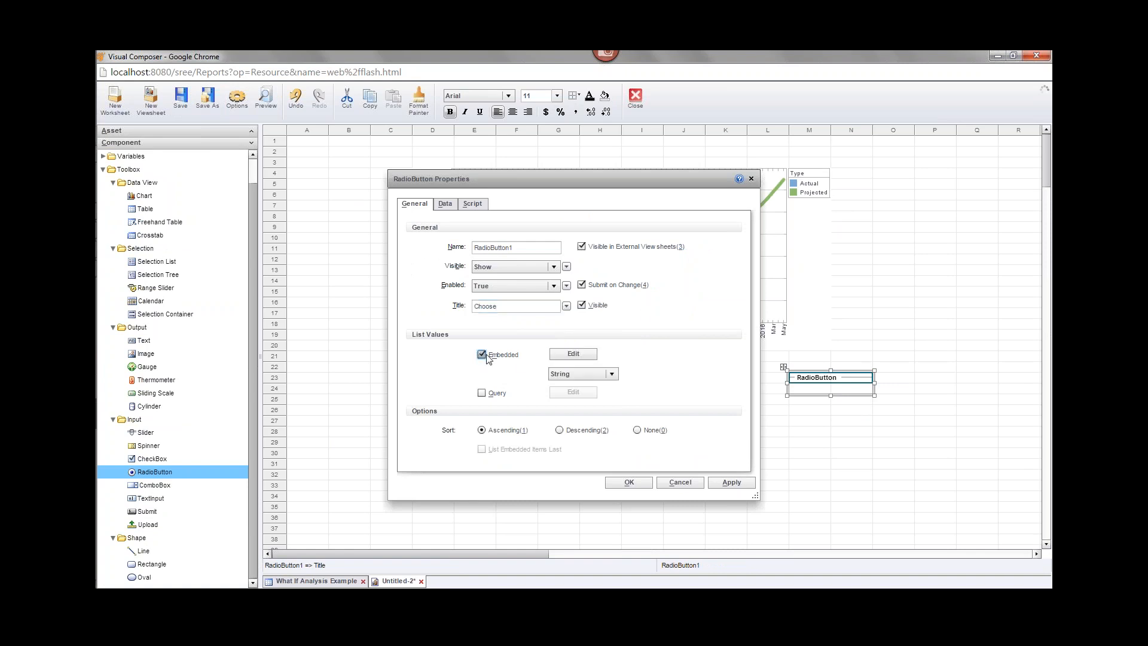
pyautogui.click(572, 353)
pyautogui.click(496, 289)
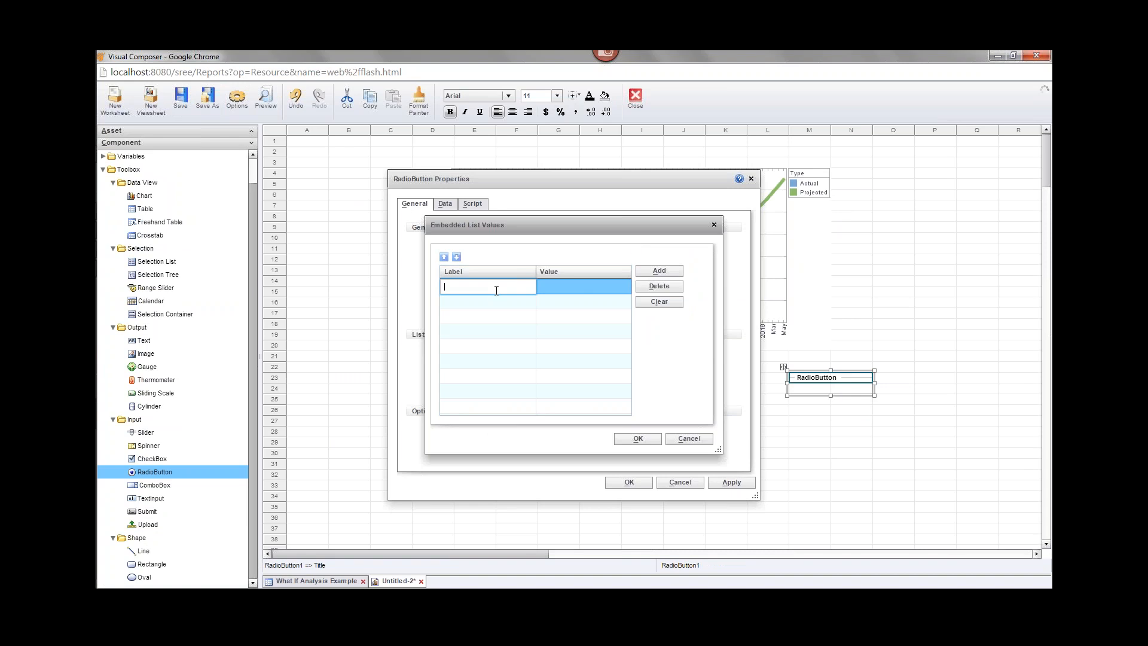
pyautogui.write('Last Month')
pyautogui.click(567, 289)
pyautogui.click(567, 288)
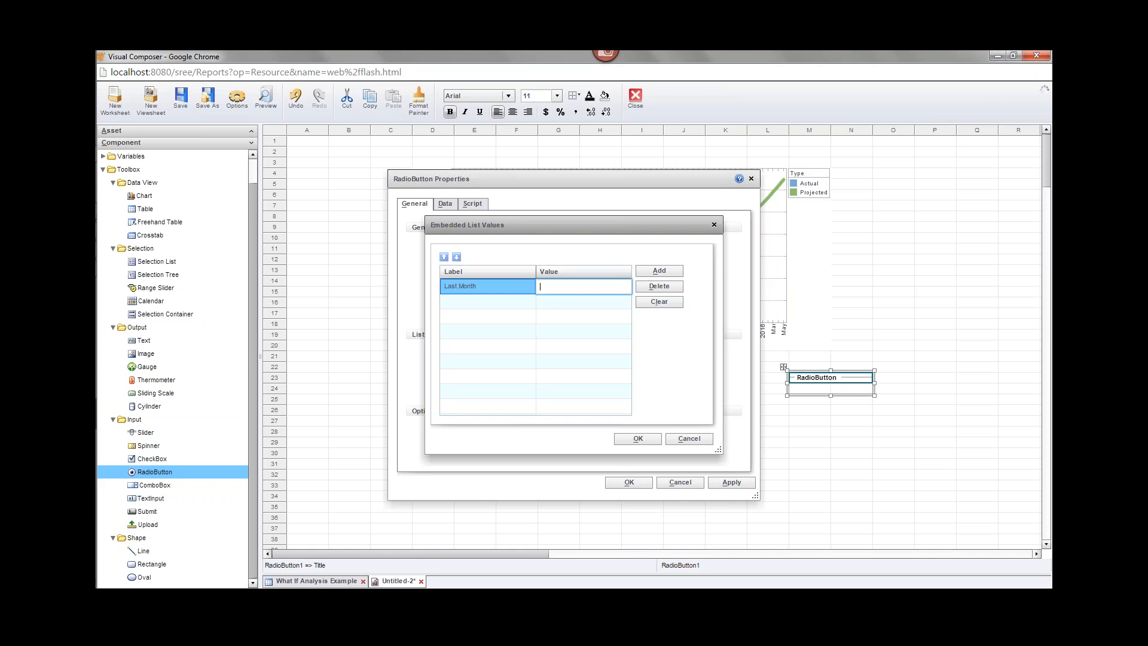
pyautogui.write('LastMonth')
# Add a second choice, Average, and apply the radio button's settings.
pyautogui.click(657, 270)
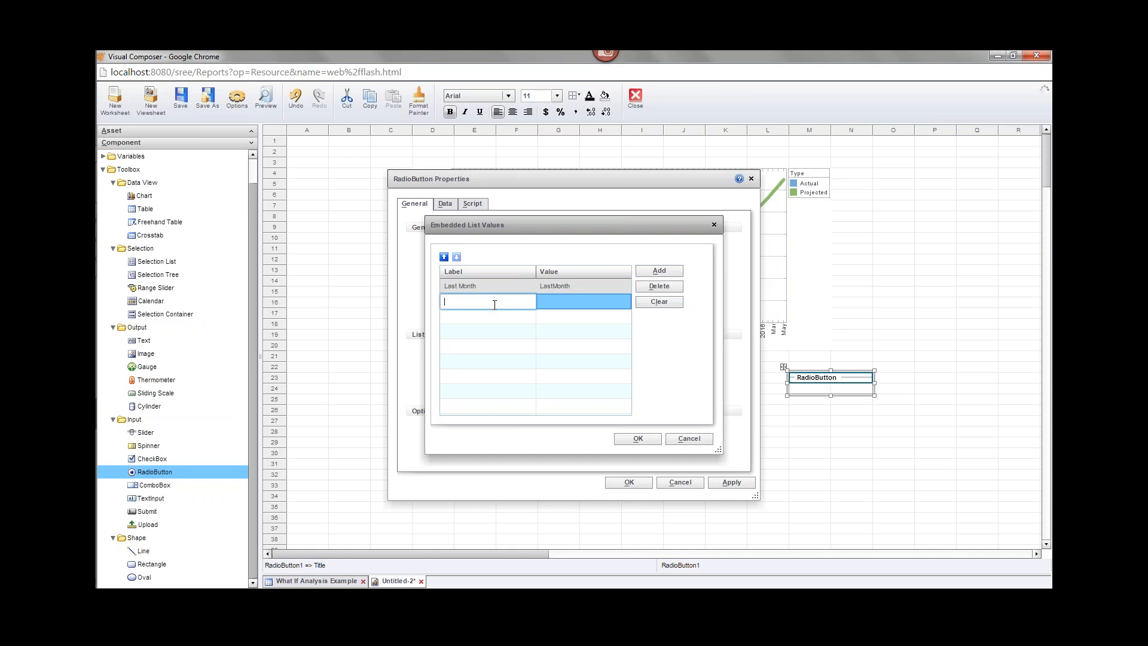
pyautogui.click(493, 301)
pyautogui.write('Average')
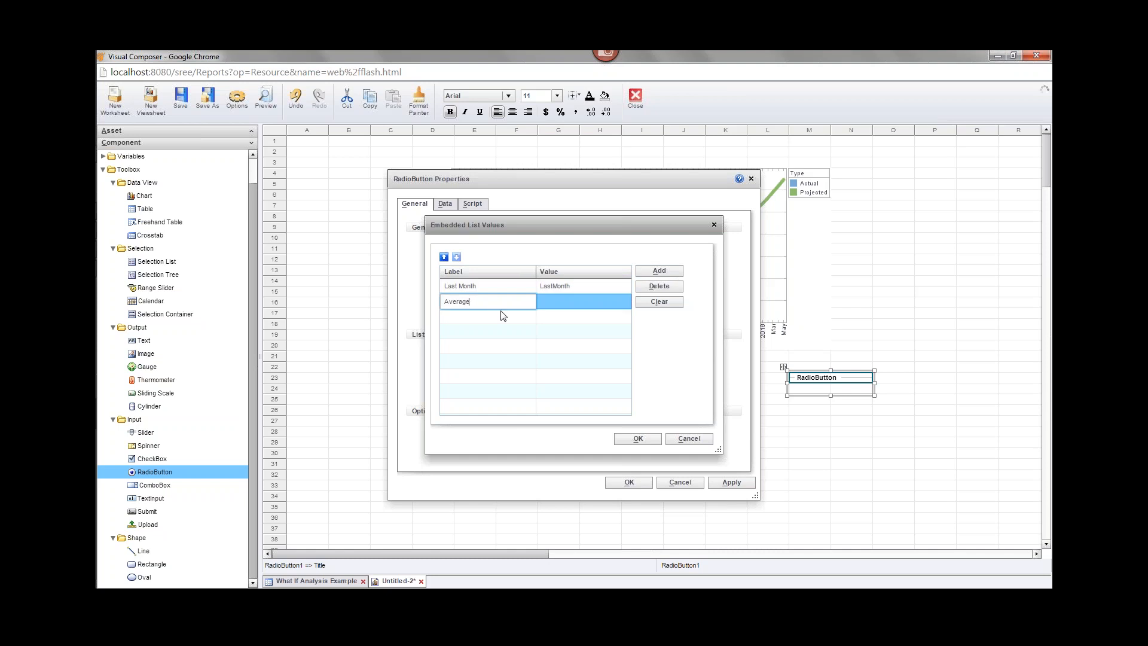
pyautogui.click(557, 303)
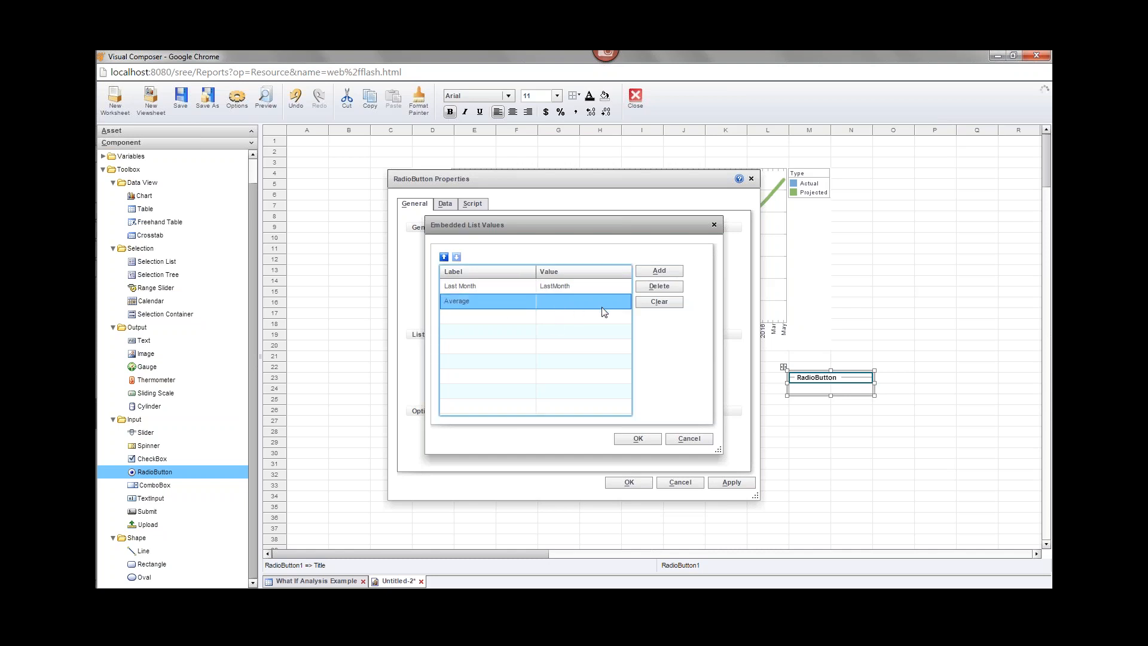
pyautogui.click(600, 304)
pyautogui.write('Average')
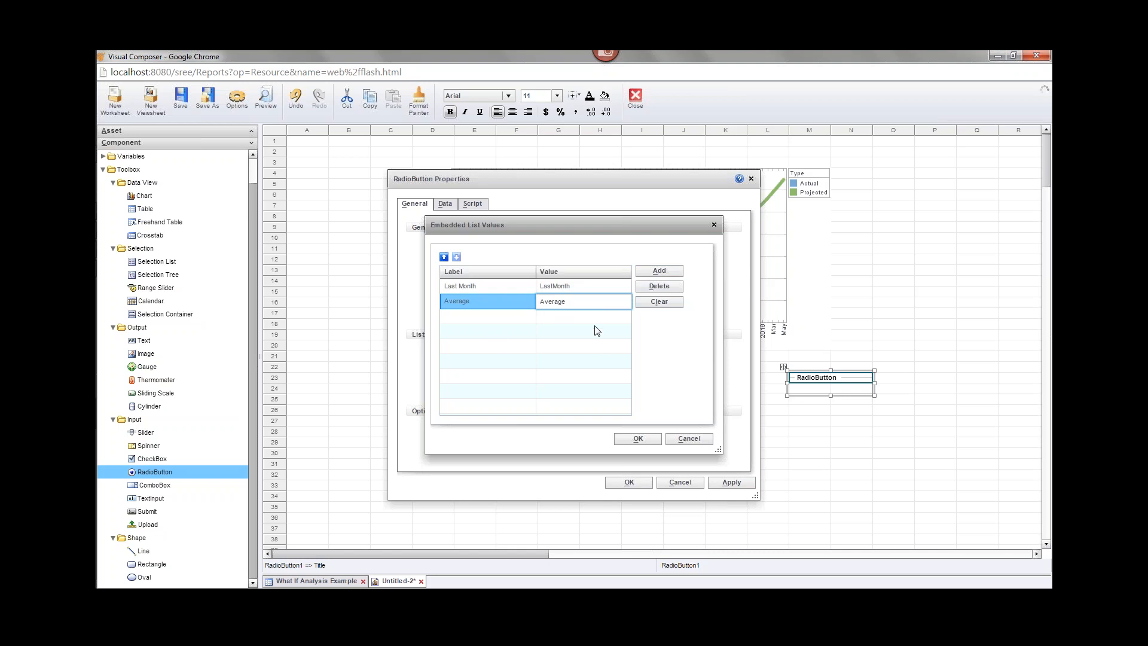
pyautogui.click(650, 441)
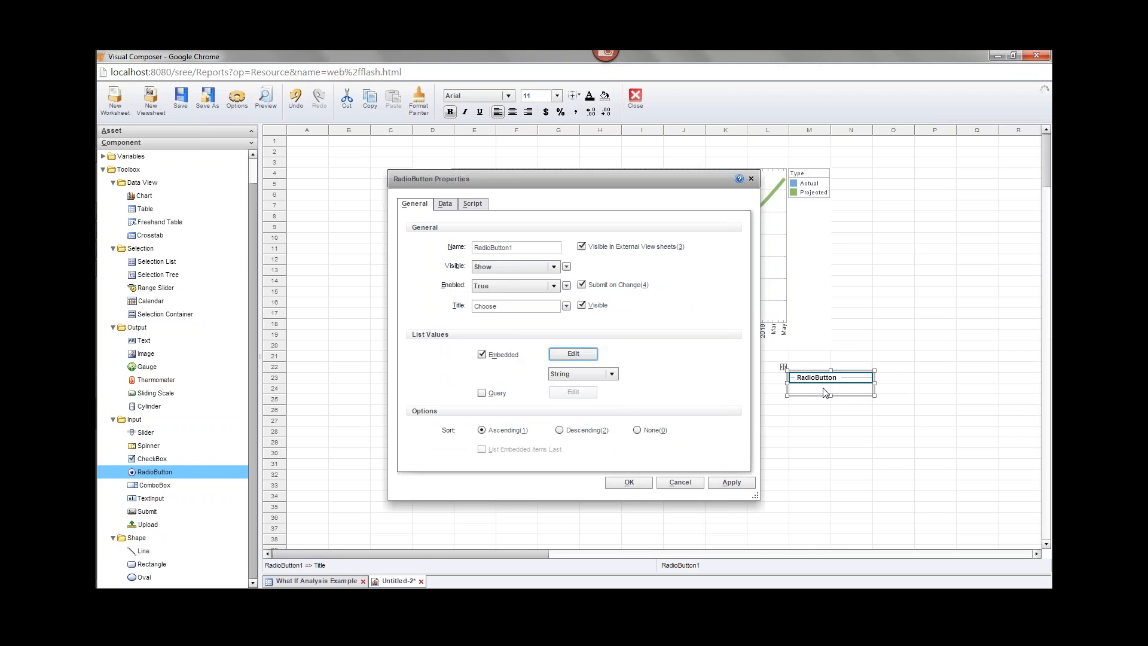
pyautogui.click(628, 483)
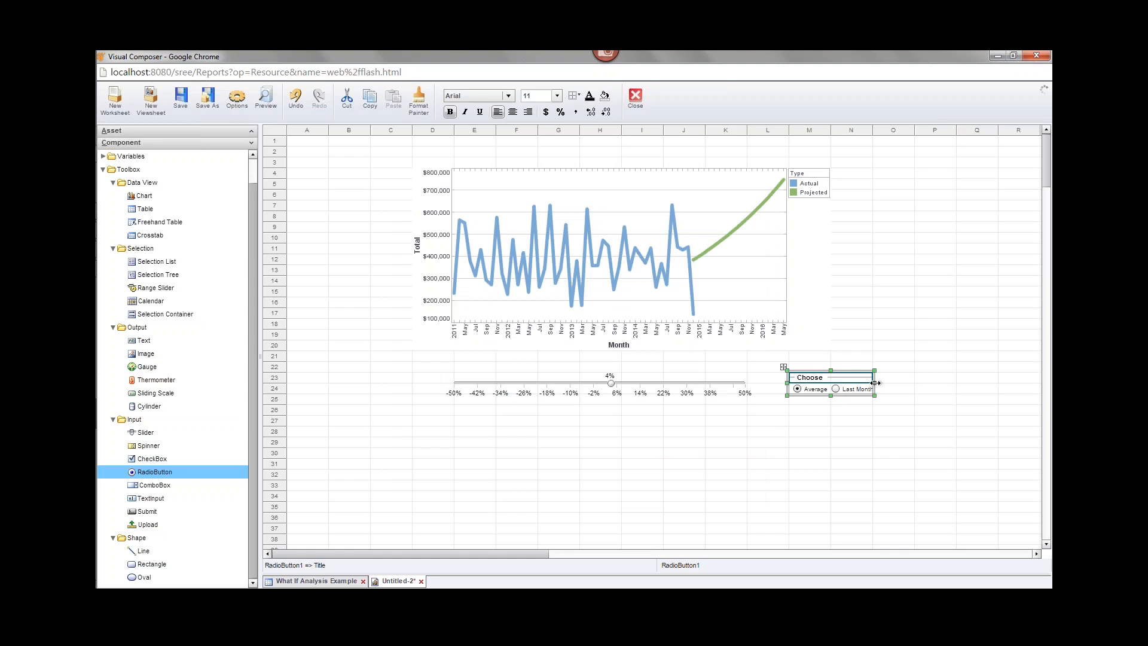
# Make the Choose radio group taller so Average and Last Month stack vertically.
pyautogui.moveTo(830, 396); pyautogui.dragTo(882, 390)
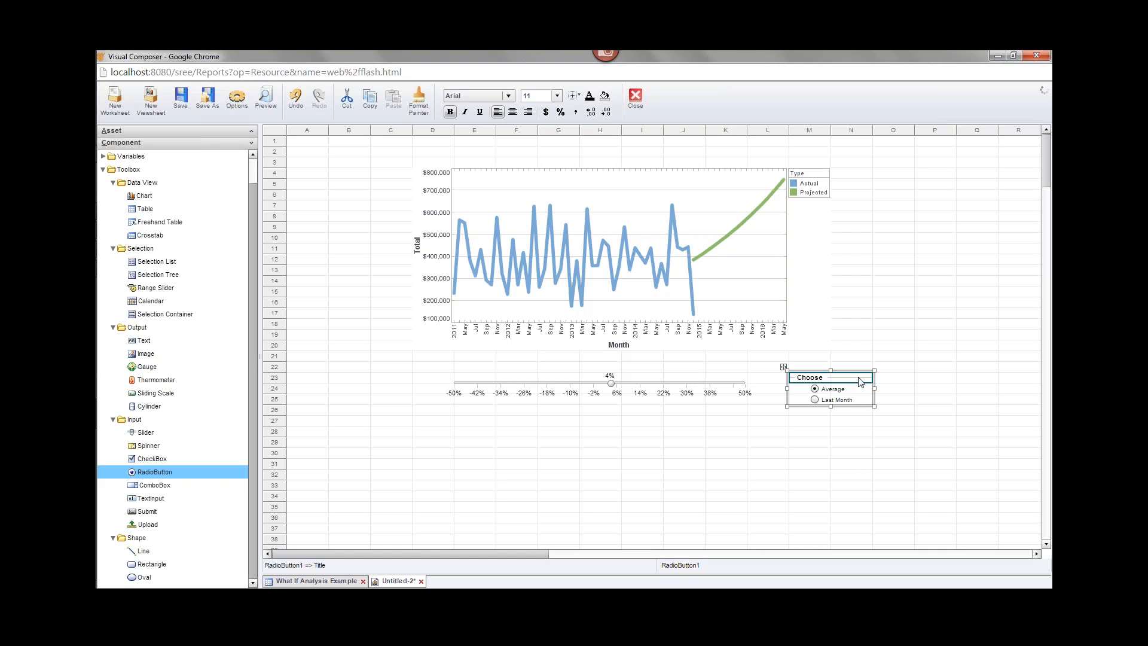
pyautogui.rightClick(811, 378)
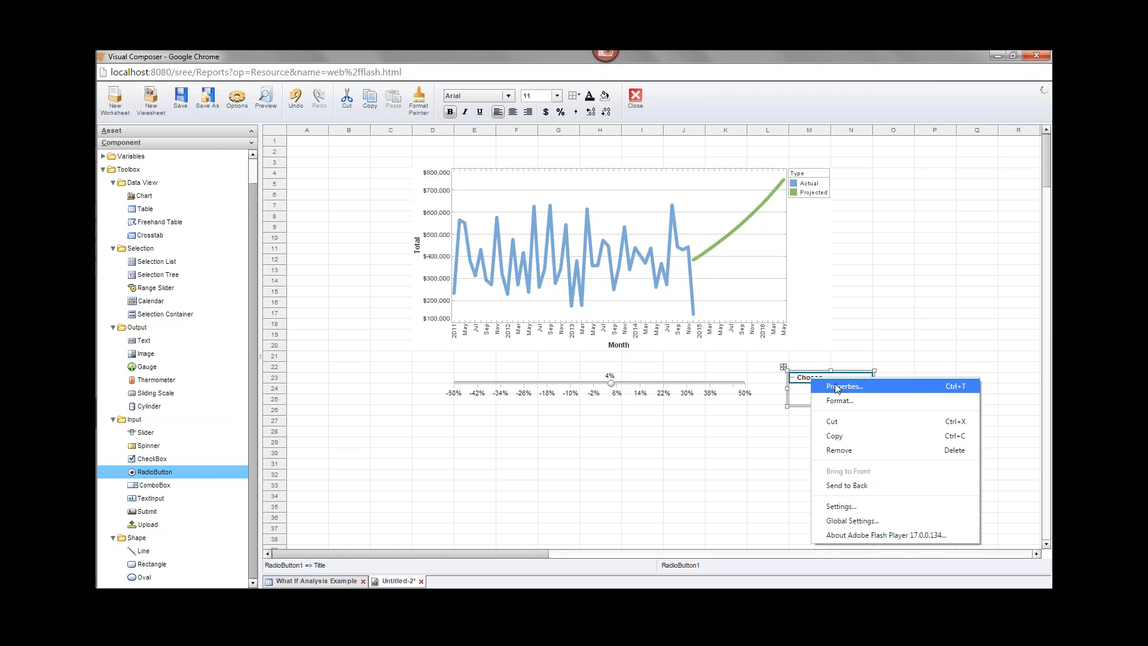
pyautogui.click(837, 386)
pyautogui.click(445, 204)
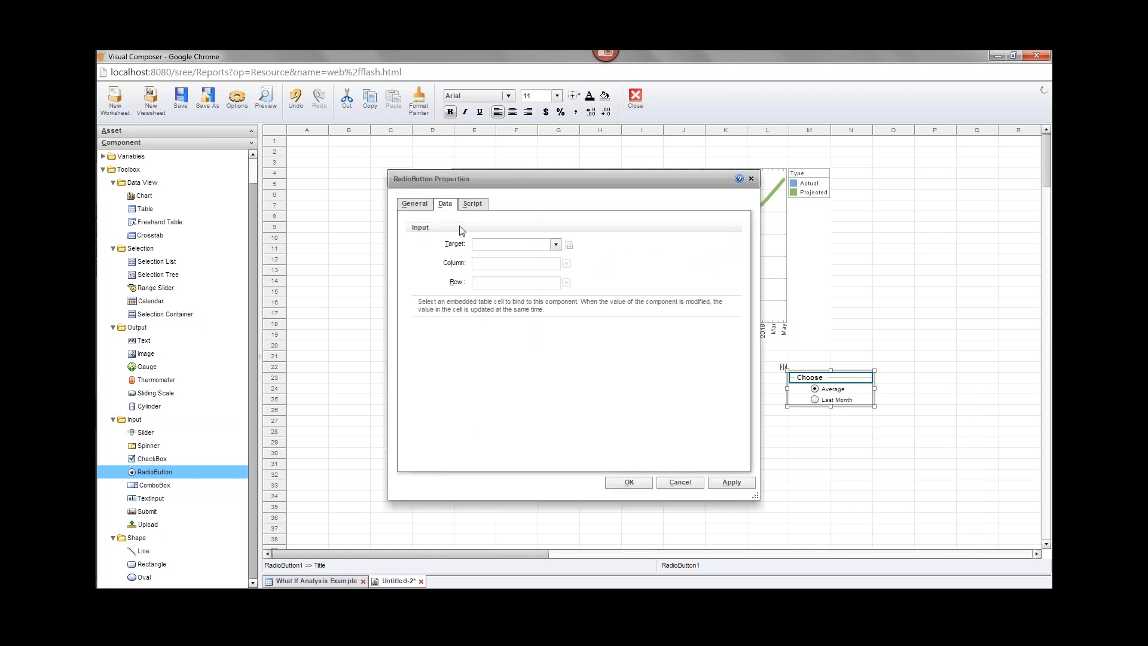
pyautogui.click(556, 245)
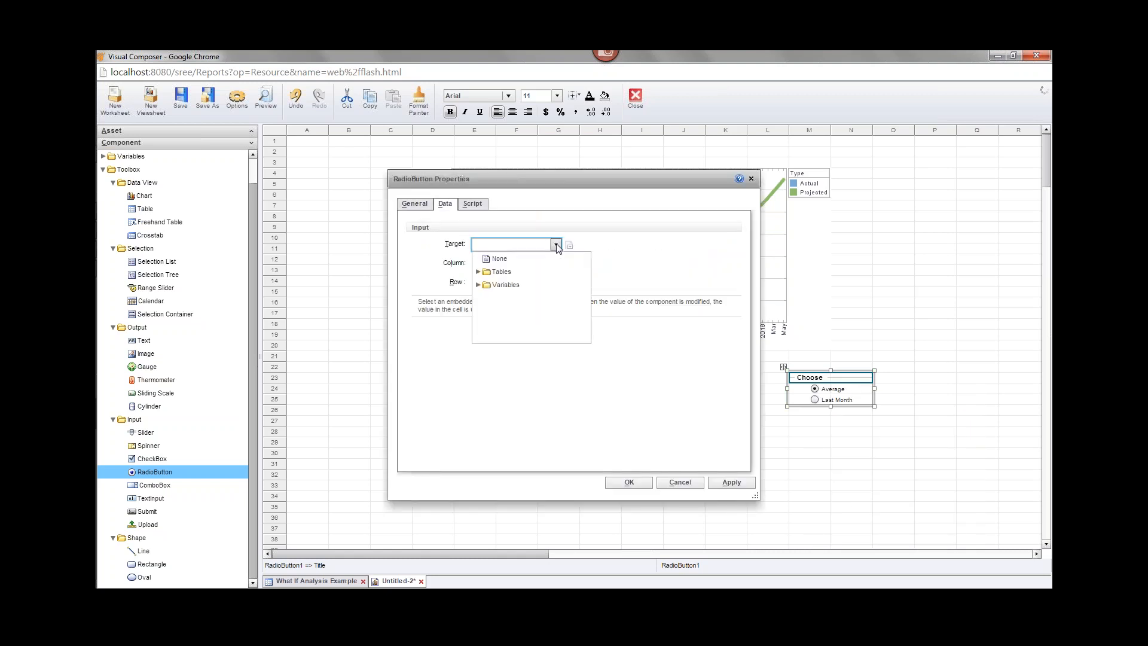
pyautogui.click(478, 284)
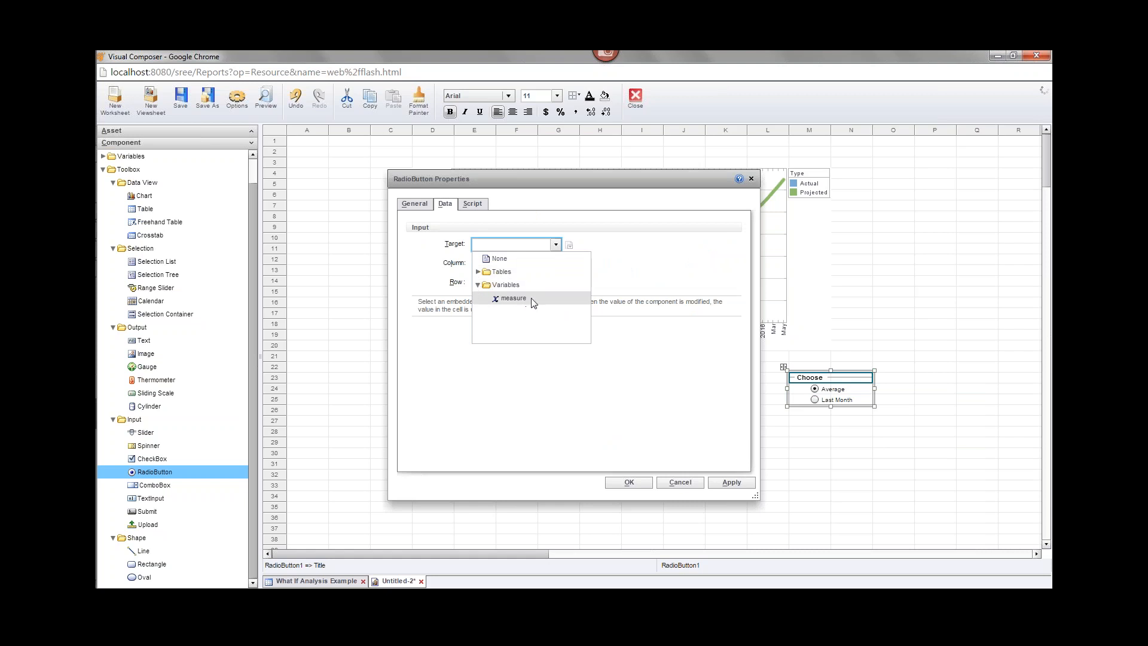
pyautogui.click(682, 483)
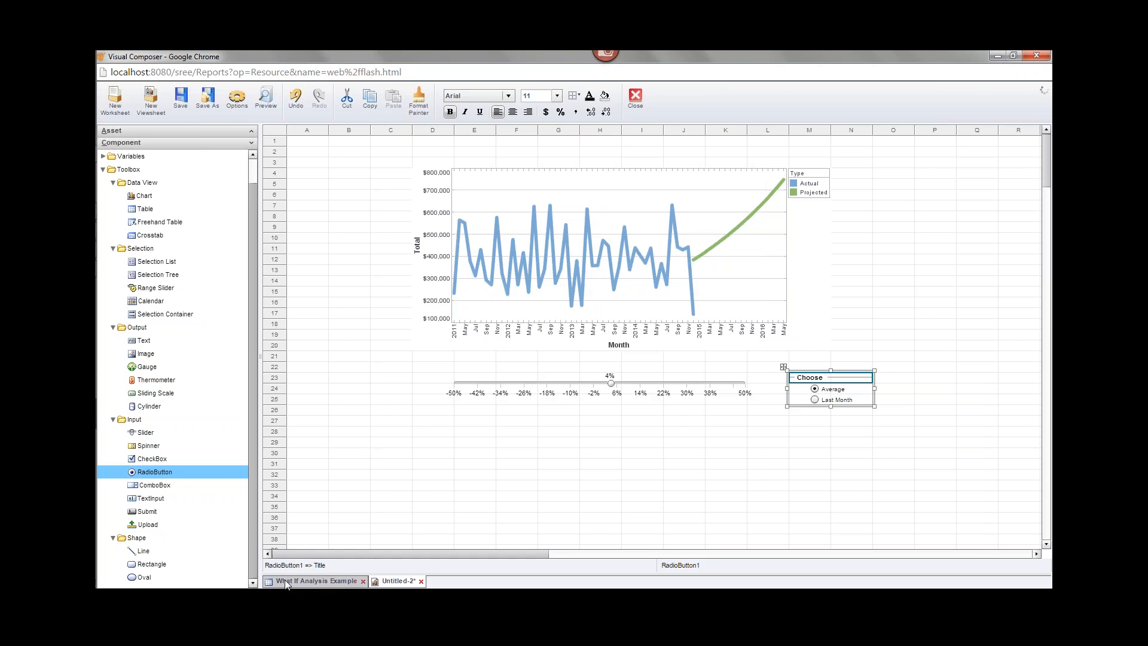
# Bind the Choose radio group's Data target to the measure variable.
pyautogui.click(316, 581)
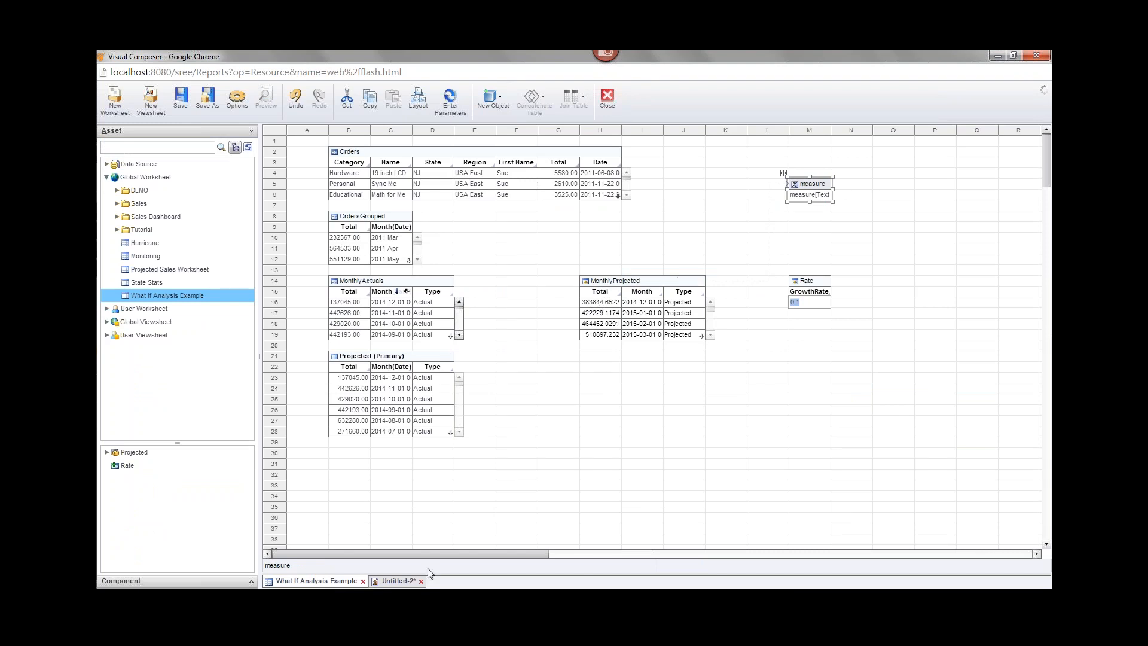
pyautogui.click(398, 581)
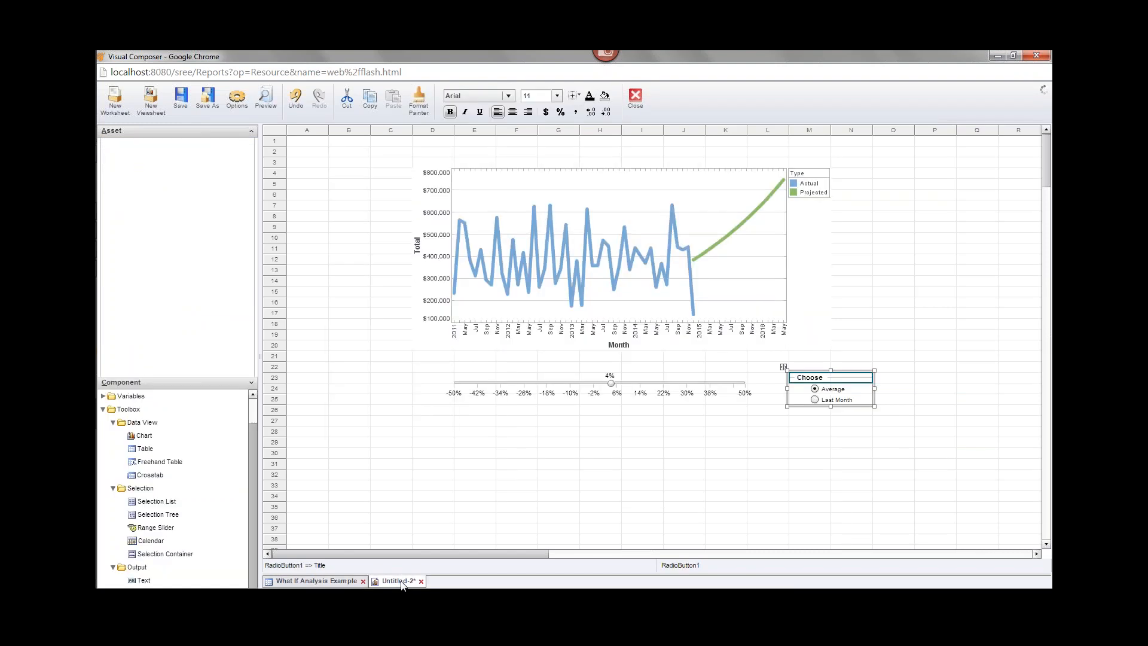
pyautogui.rightClick(815, 379)
pyautogui.click(836, 386)
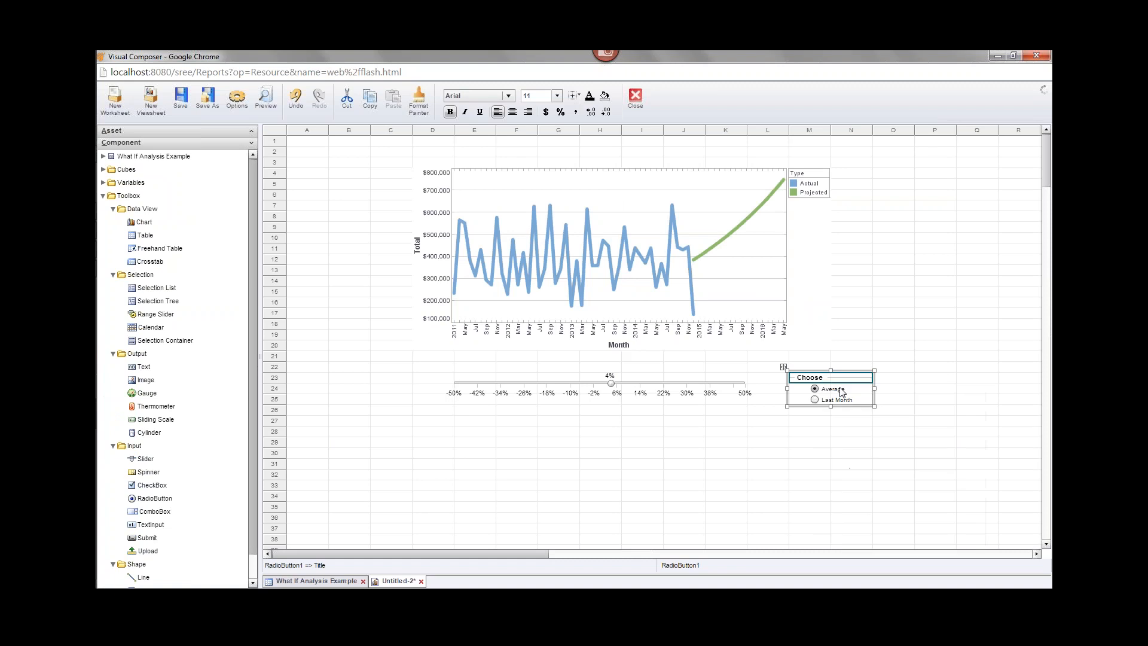
pyautogui.click(555, 244)
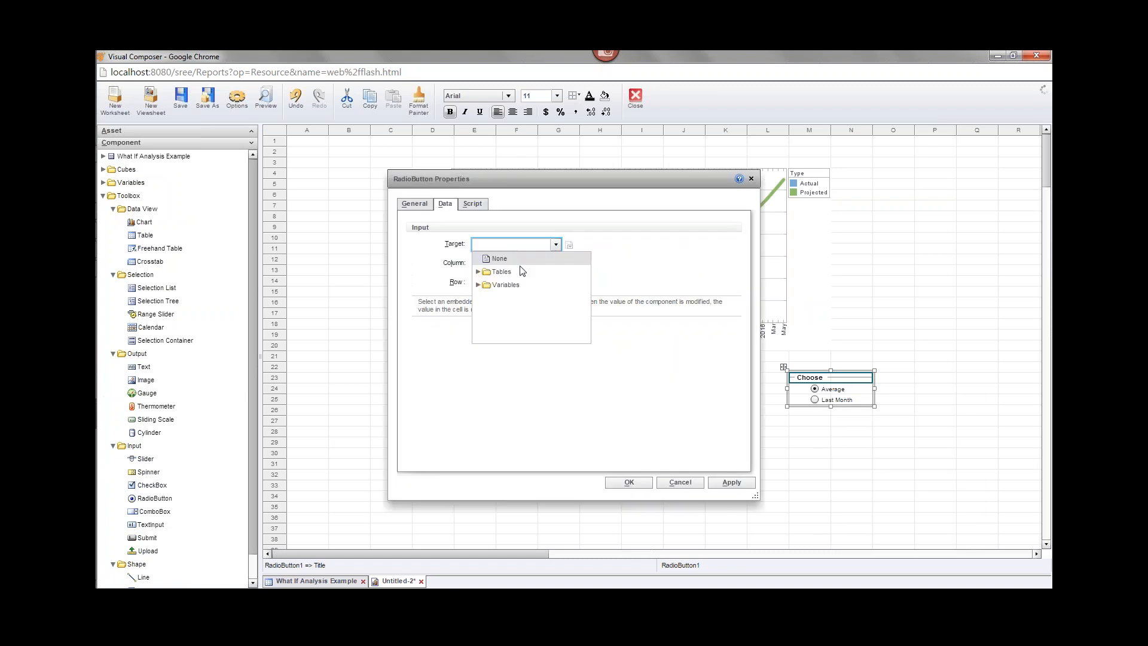
pyautogui.click(478, 284)
pyautogui.click(513, 298)
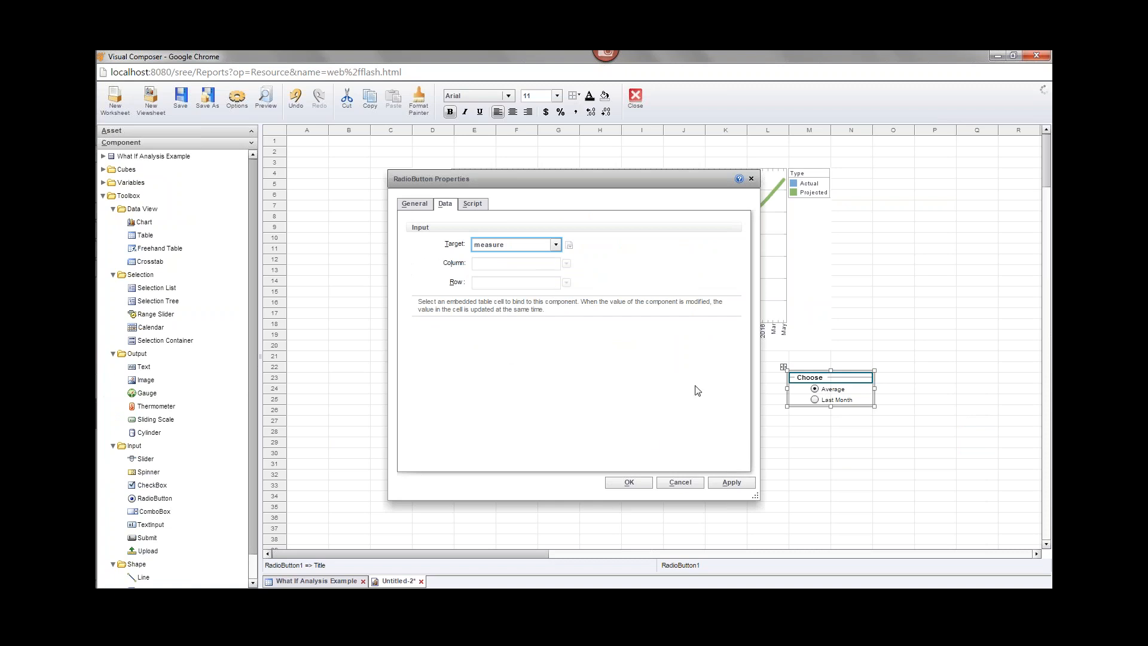
pyautogui.click(628, 482)
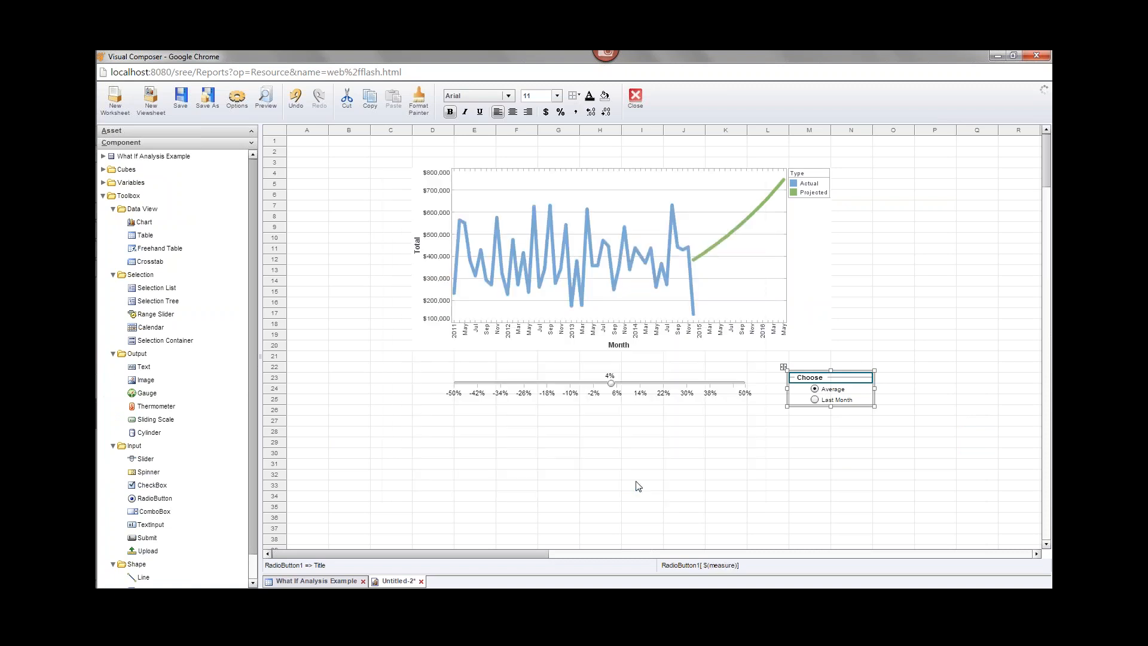
# Save the viewsheet as 'Projection Dashboard' under Global Viewsheet.
pyautogui.click(181, 100)
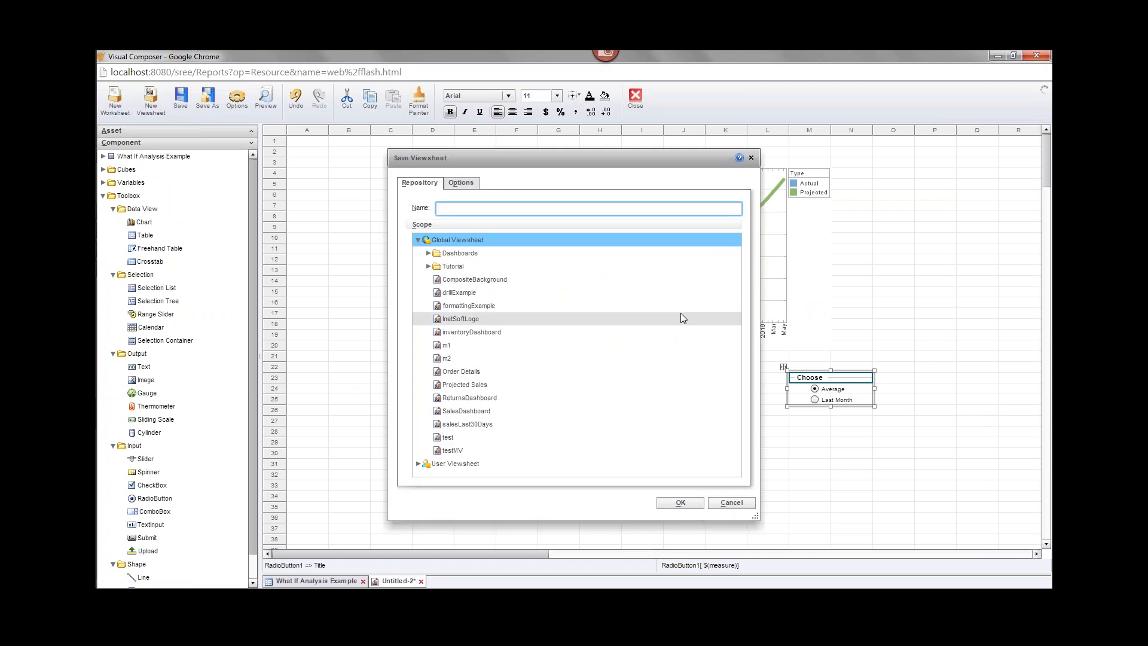
pyautogui.write('Projection Dashboard')
pyautogui.click(673, 504)
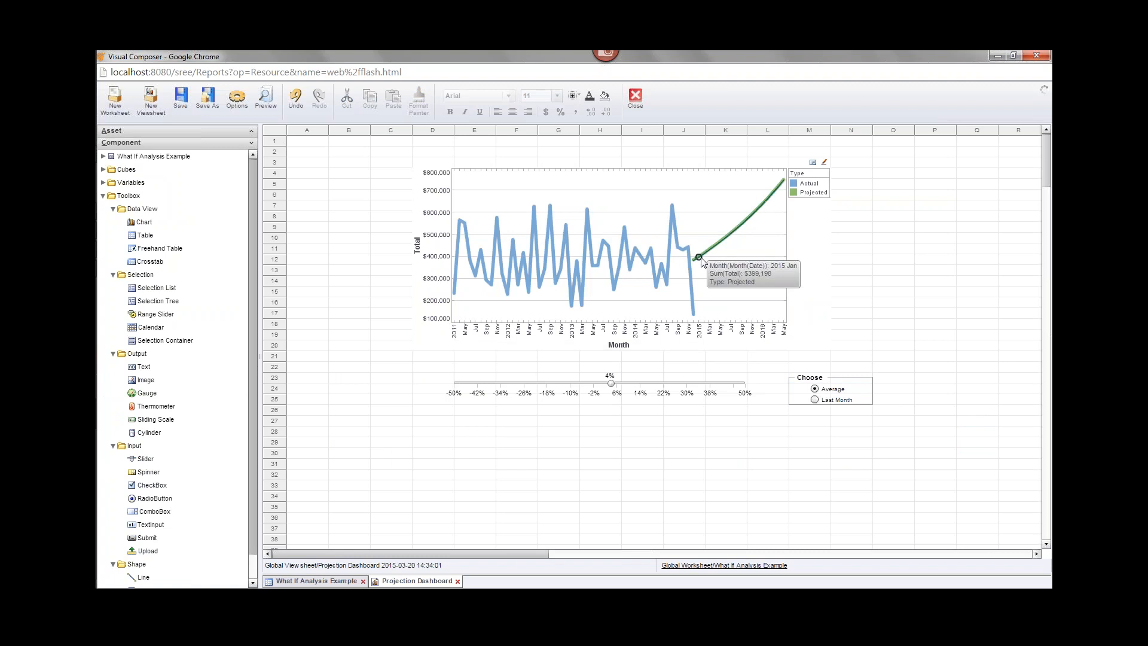
# Base the projection on Last Month, then go to the What If Analysis Example worksheet.
pyautogui.click(814, 399)
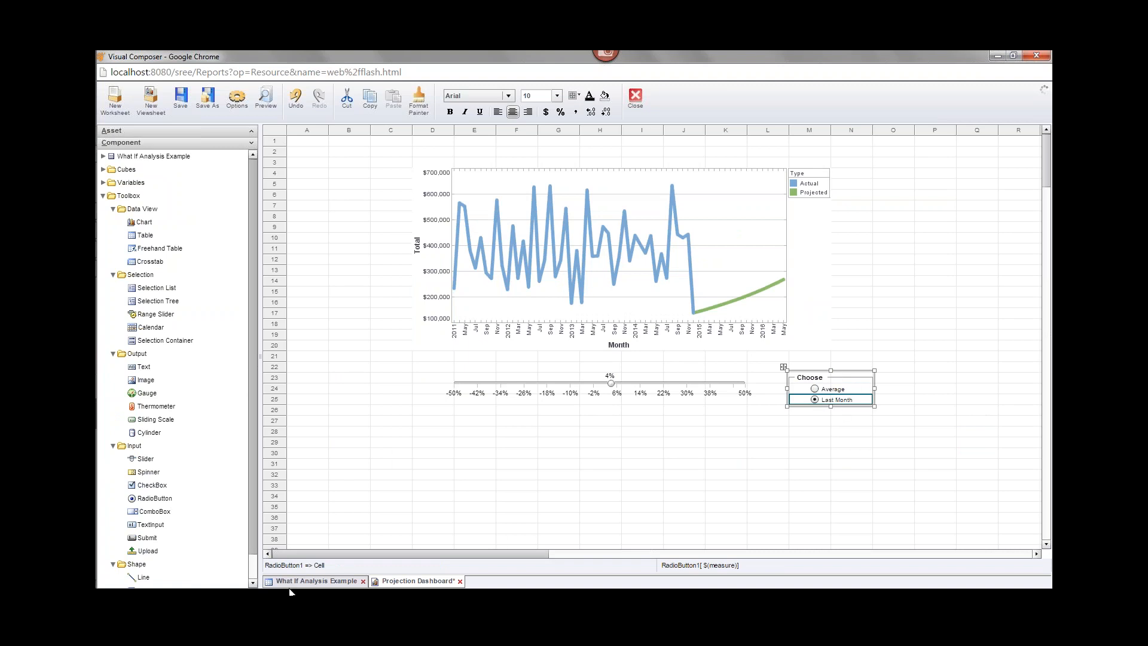
pyautogui.click(314, 586)
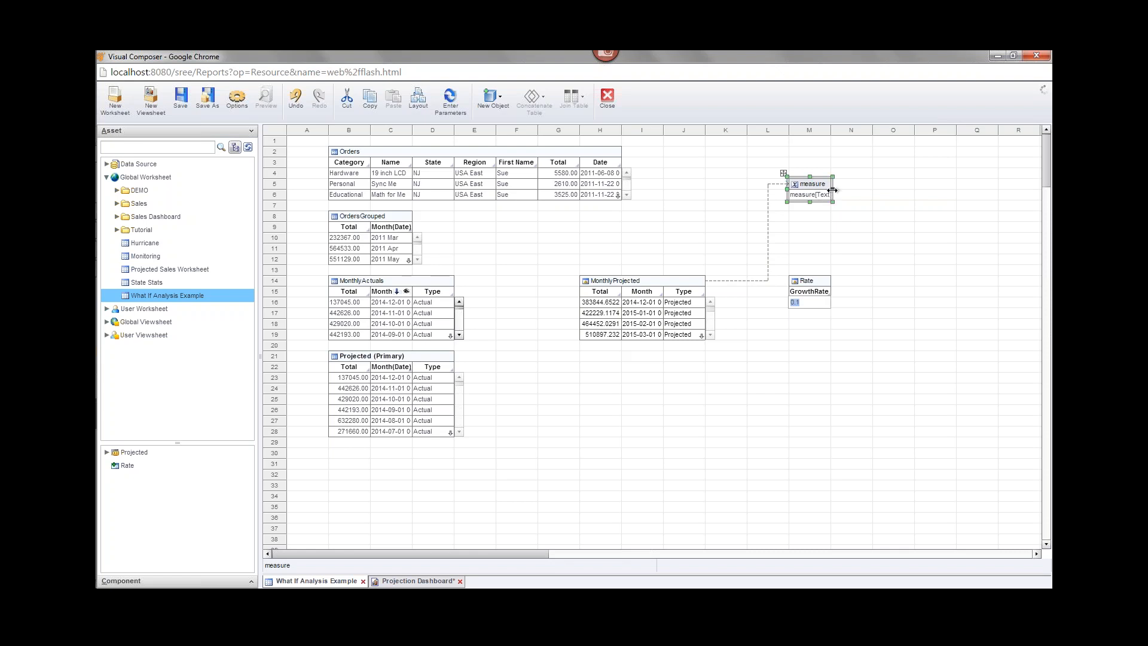
pyautogui.moveTo(832, 190); pyautogui.dragTo(874, 190)
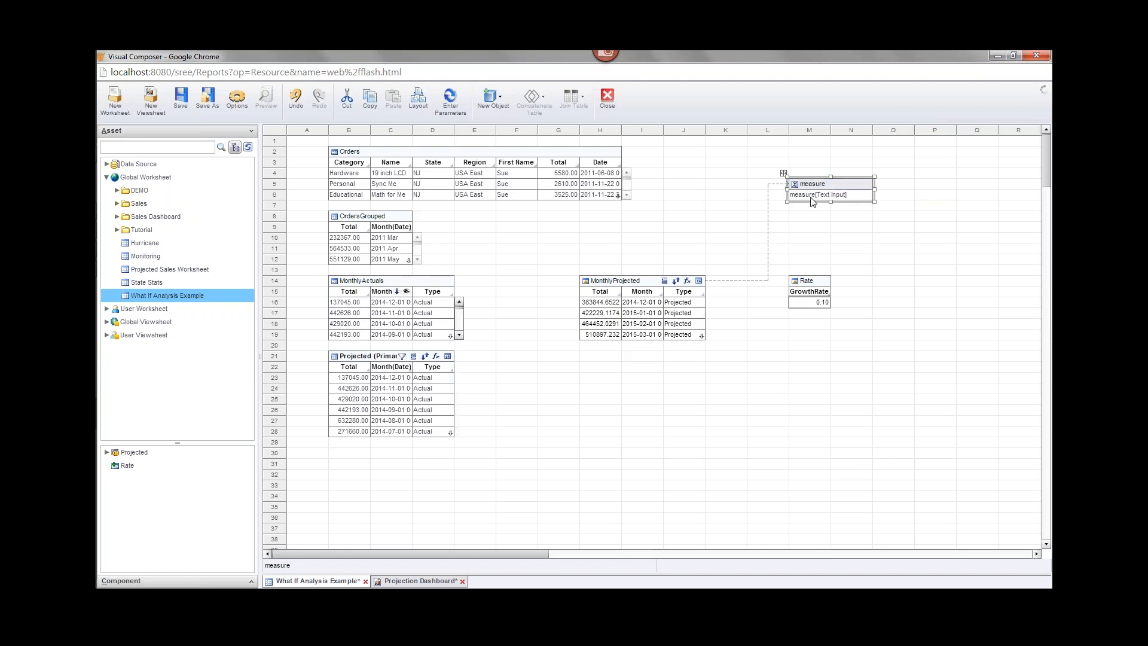
# Review the projected Total formula's parameter.measure and MonthlyActuals['Total'][0] references without changes.
pyautogui.doubleClick(597, 292)
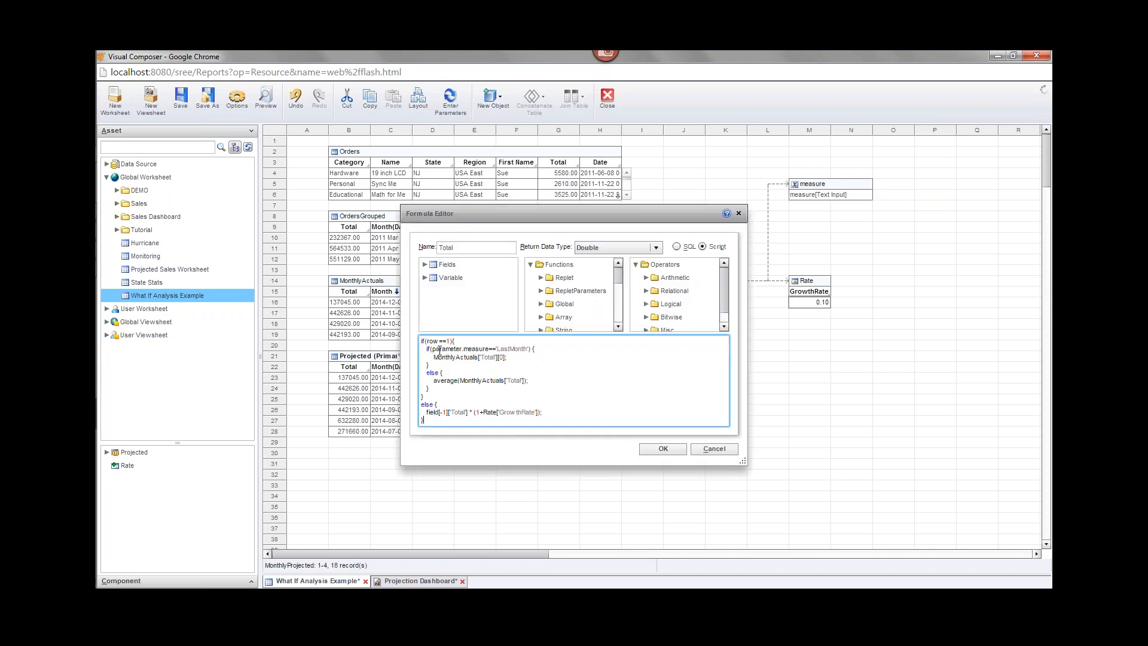
pyautogui.moveTo(432, 351); pyautogui.dragTo(490, 351)
pyautogui.moveTo(433, 357); pyautogui.dragTo(511, 358)
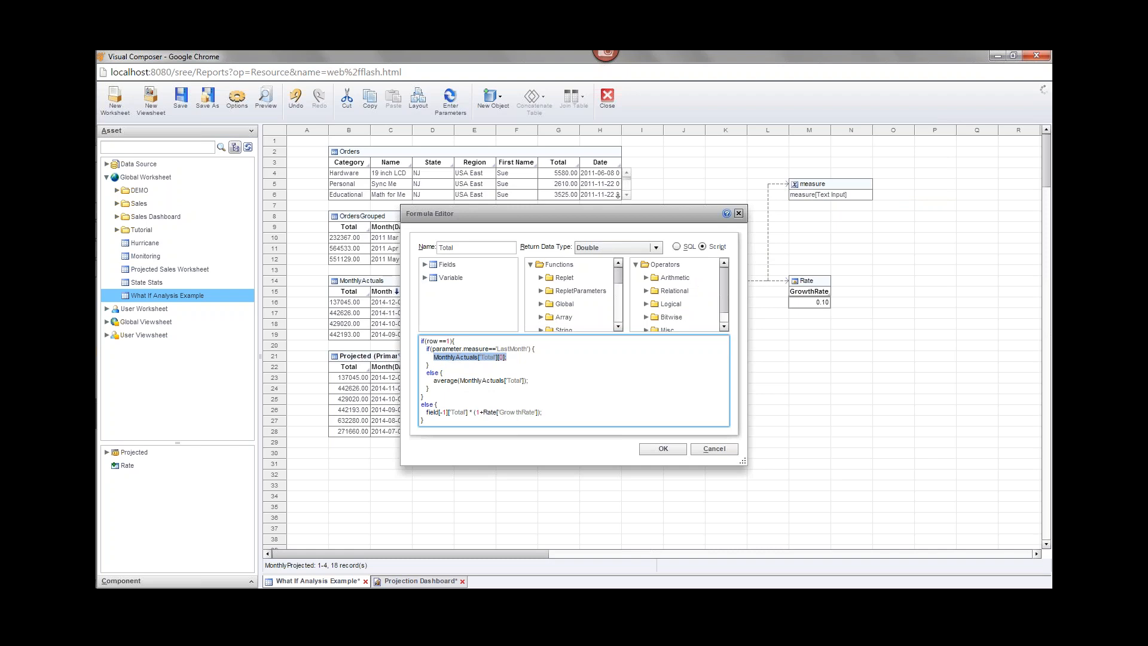
pyautogui.click(739, 213)
# Back on the Projection Dashboard, switch the projection base to Average.
pyautogui.click(438, 580)
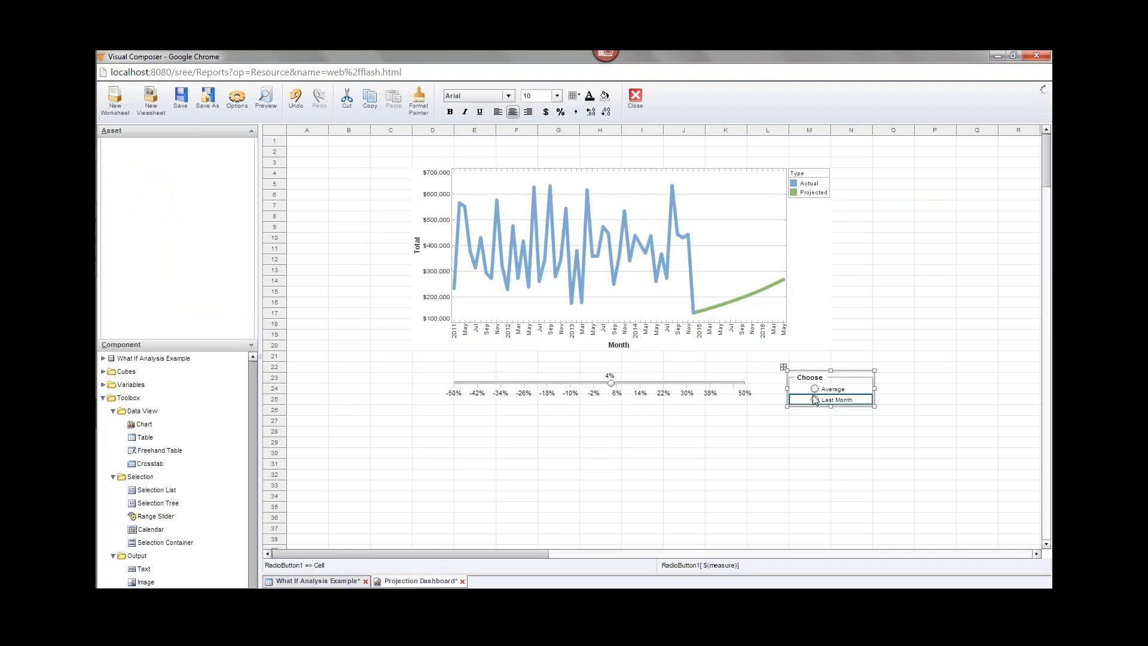
pyautogui.click(814, 389)
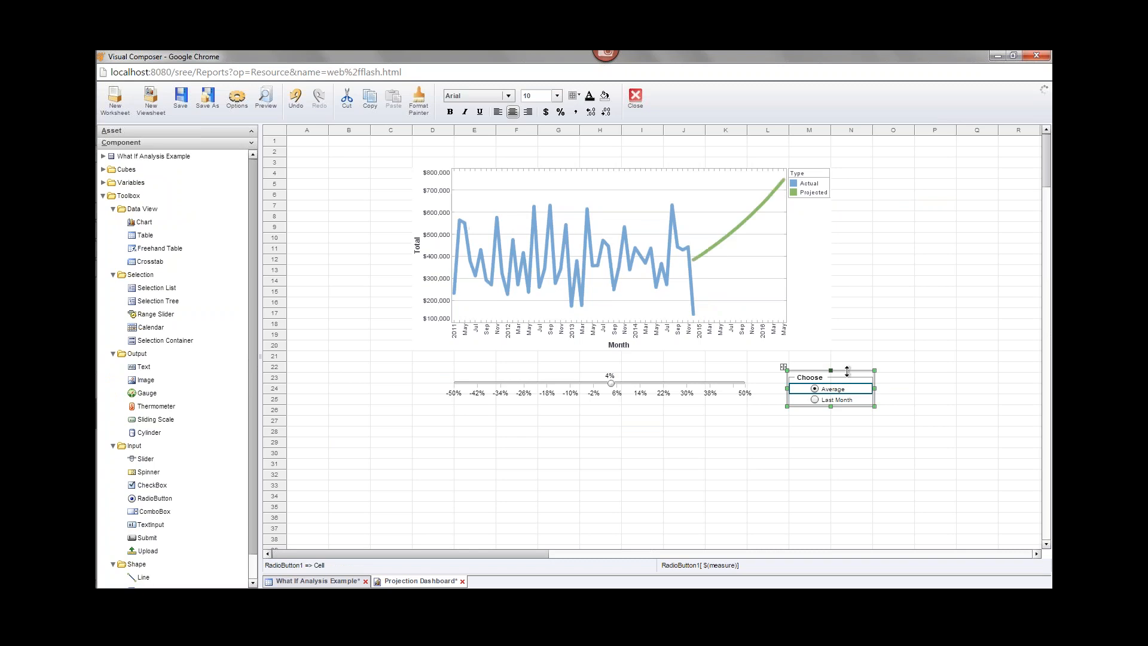
pyautogui.click(720, 330)
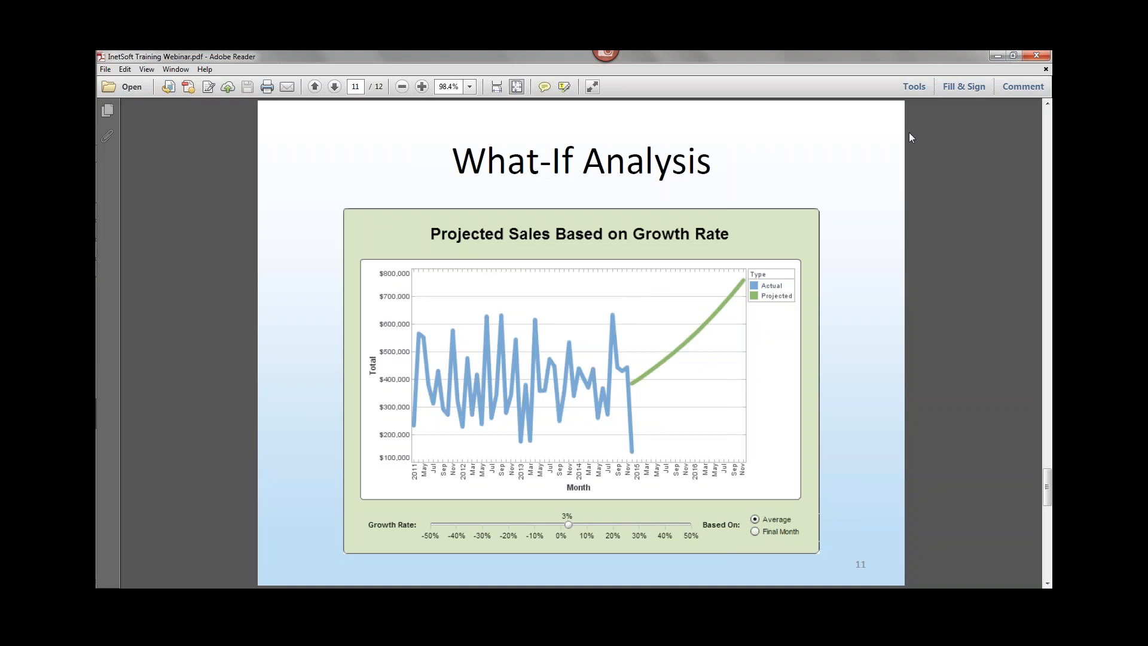
pyautogui.click(997, 55)
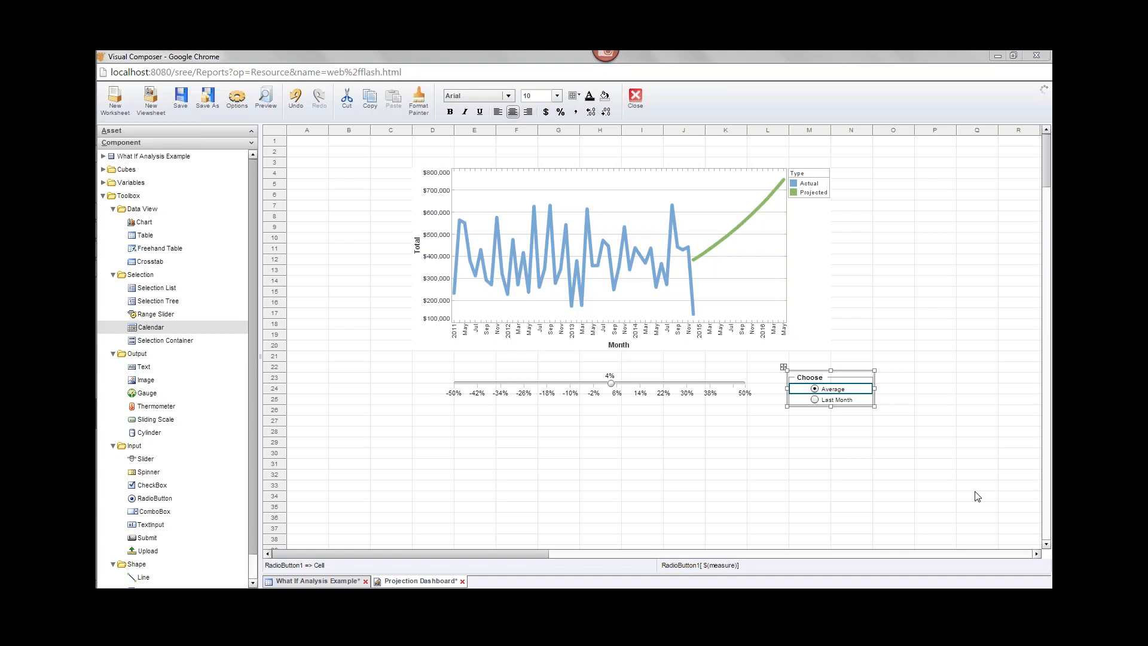
pyautogui.click(900, 56)
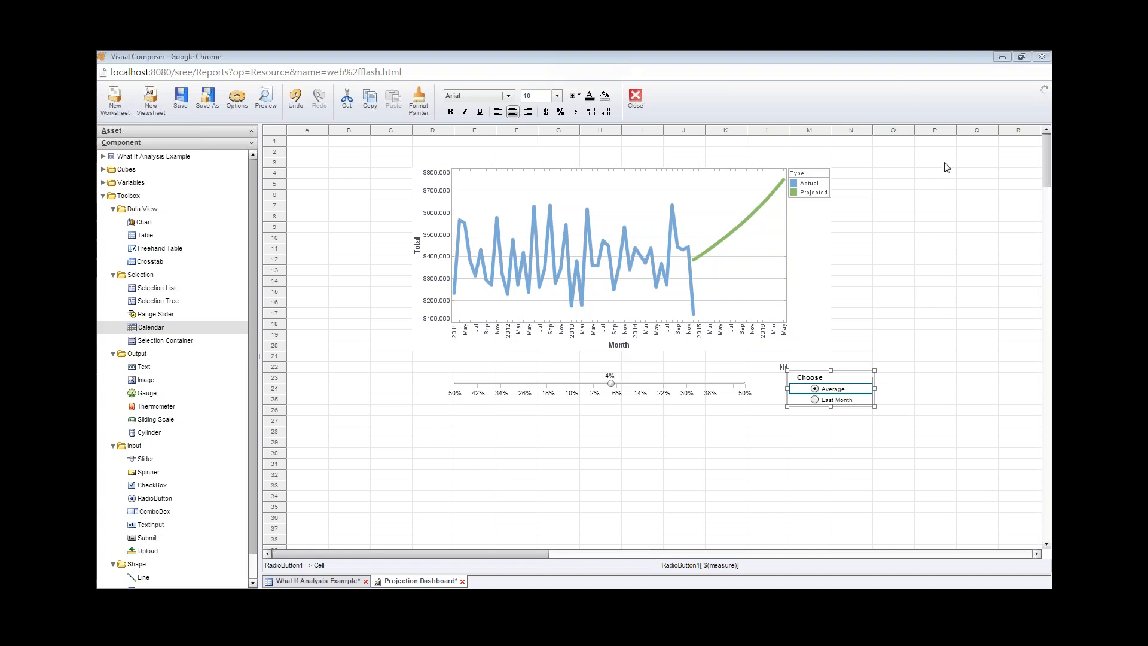